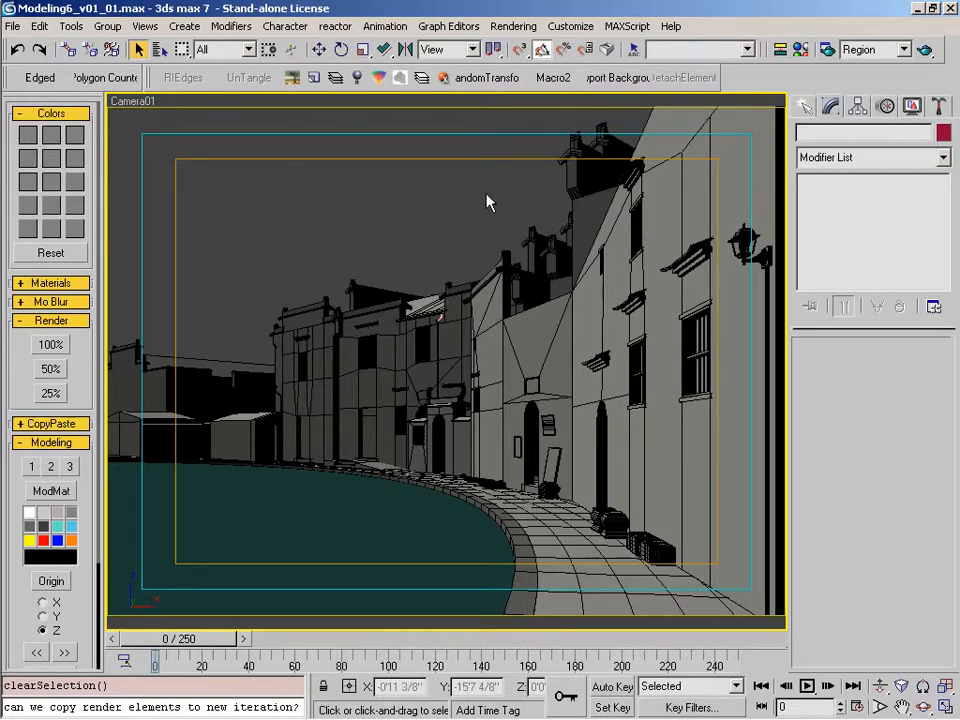
Switch the viewport to TrackedCamera01 and scrub the animation forward to frame 154 to check how close the camera gets to the buildings.
{"action": "key", "text": "c"}
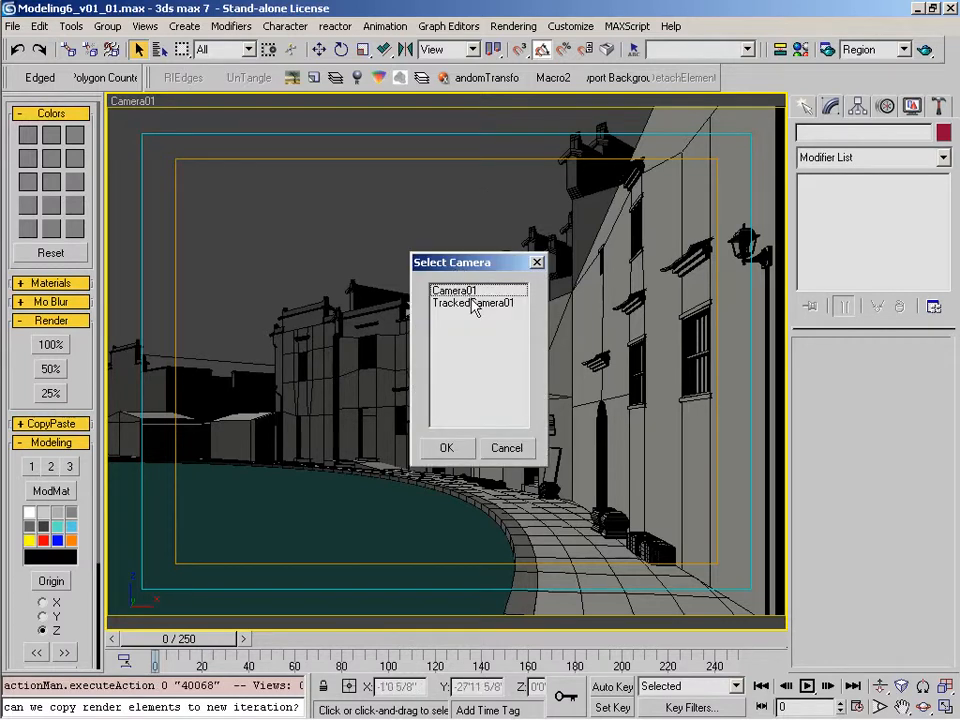
{"action": "double_click", "coordinate": [473, 304]}
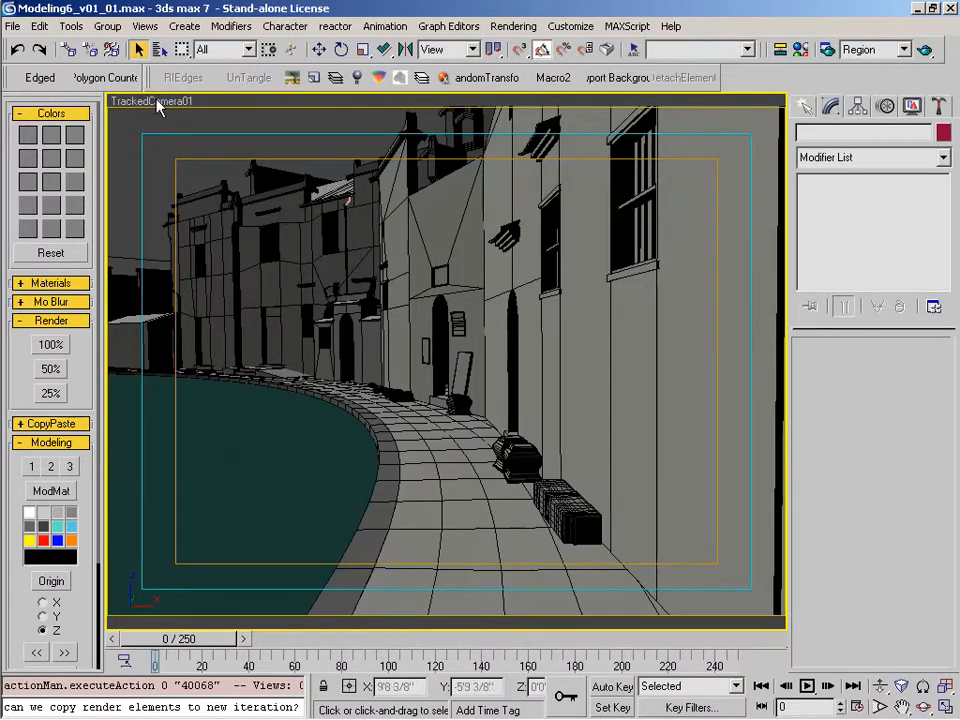
{"action": "left_click_drag", "start_coordinate": [213, 645], "coordinate": [381, 636]}
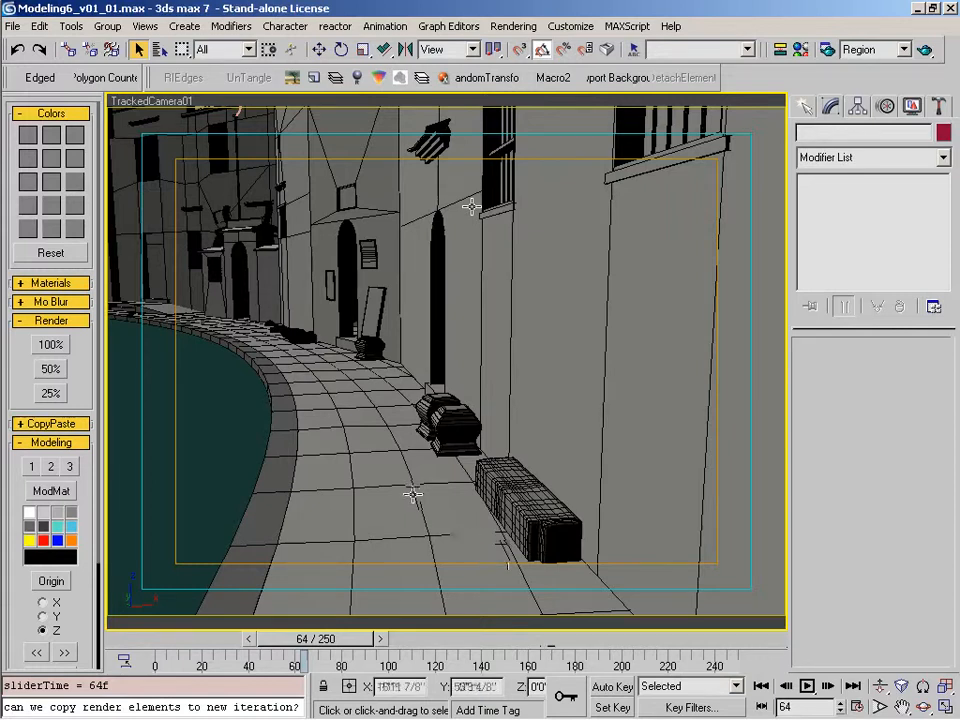
{"action": "key", "text": "period"}
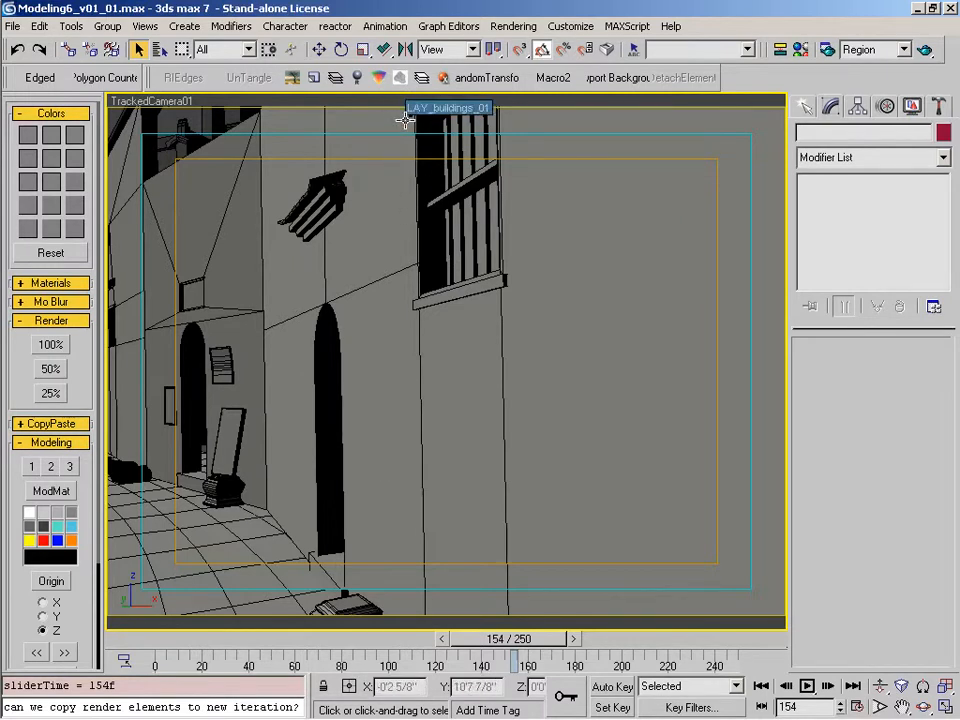
{"action": "left_click", "coordinate": [527, 708]}
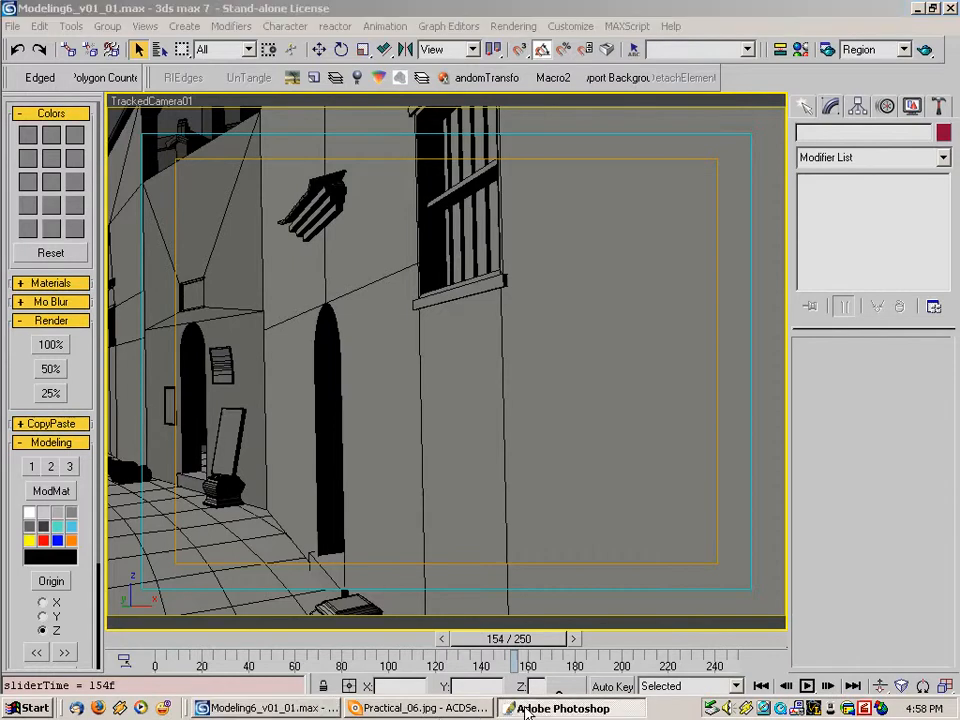
{"action": "left_click", "coordinate": [527, 708]}
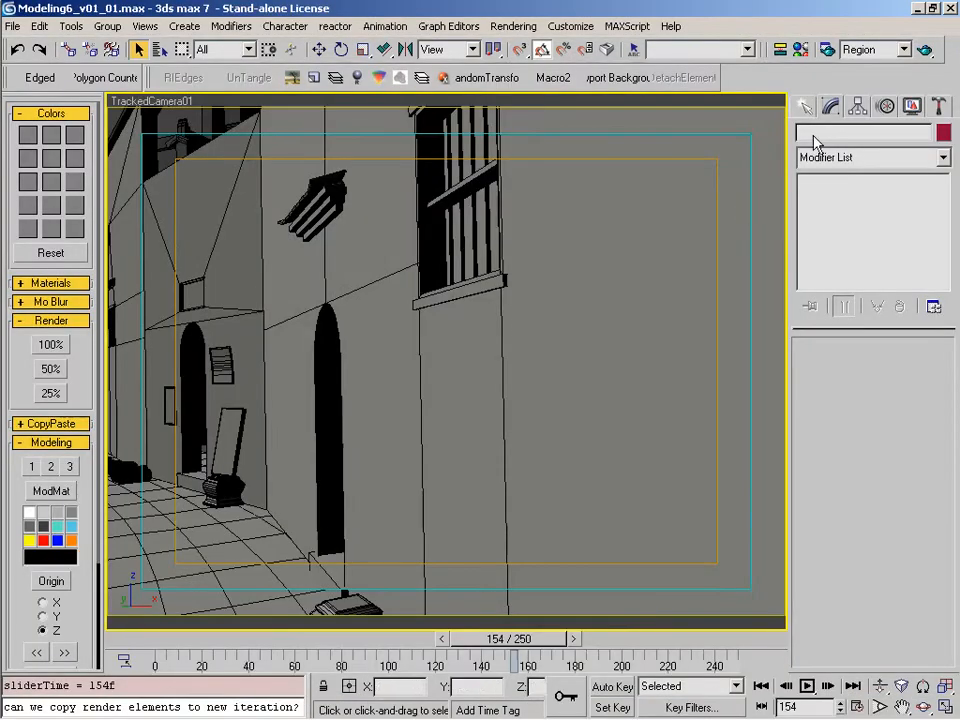
Examine the UV layout of LAY_buildings_01 in the Unwrap UVW editor, then close the editor.
{"action": "left_click", "coordinate": [868, 533]}
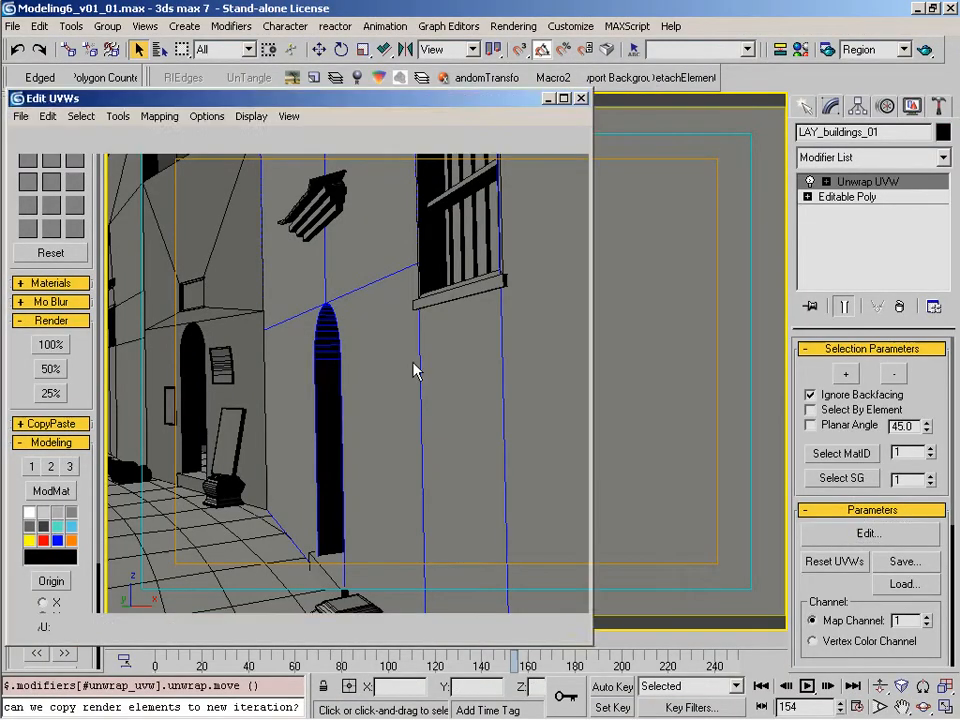
{"action": "scroll", "coordinate": [266, 403], "scroll_direction": "up", "scroll_amount": 5}
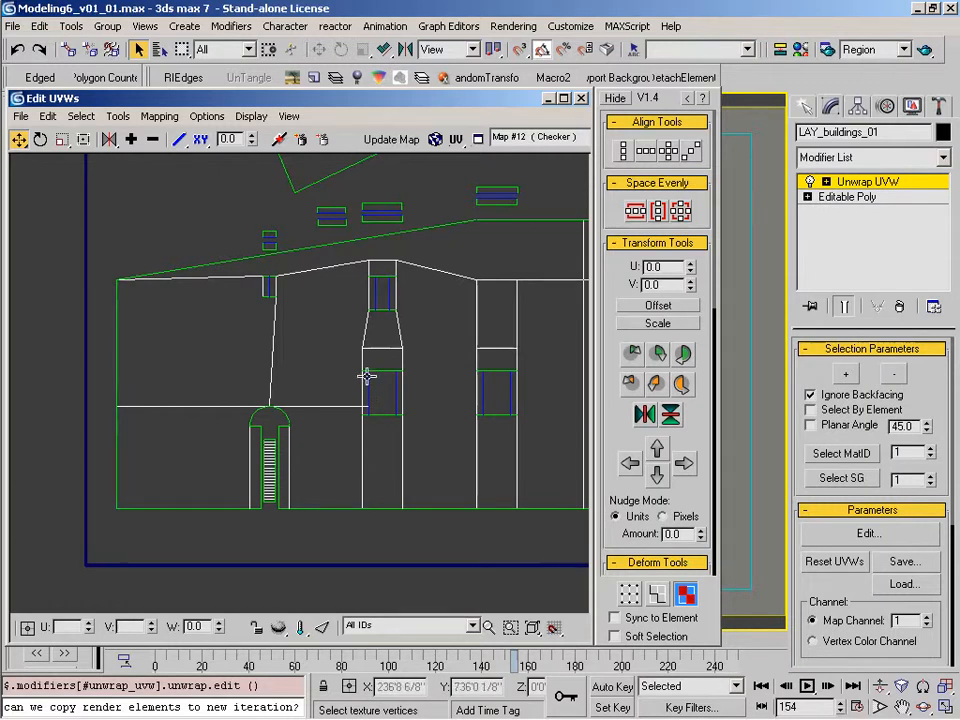
{"action": "scroll", "coordinate": [360, 368], "scroll_direction": "down", "scroll_amount": 4}
{"action": "scroll", "coordinate": [333, 436], "scroll_direction": "down", "scroll_amount": 2}
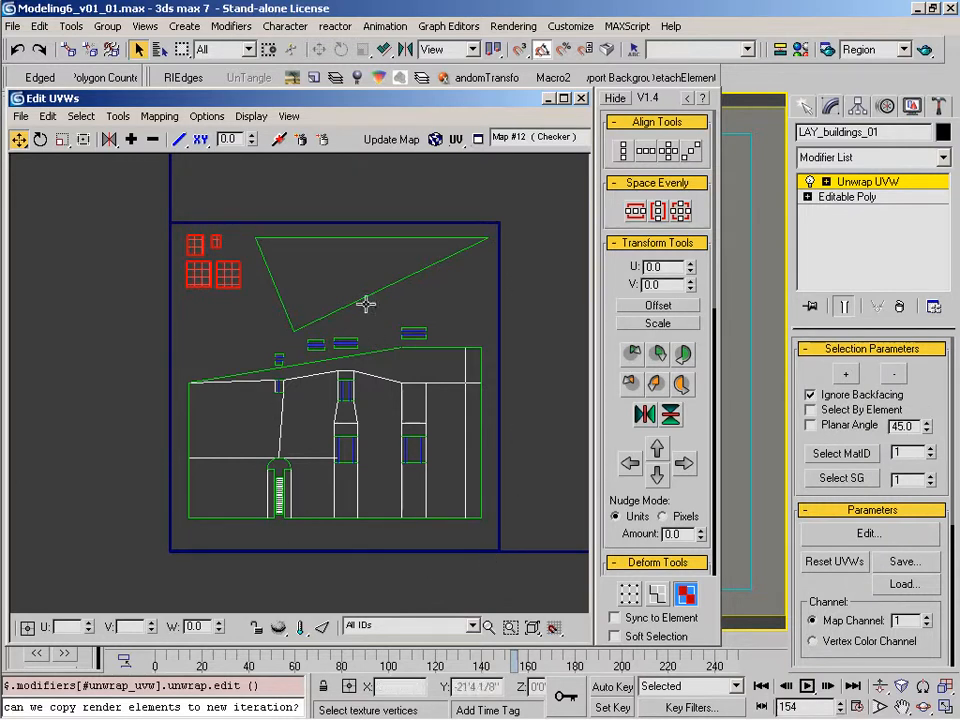
{"action": "left_click_drag", "start_coordinate": [386, 479], "coordinate": [400, 477]}
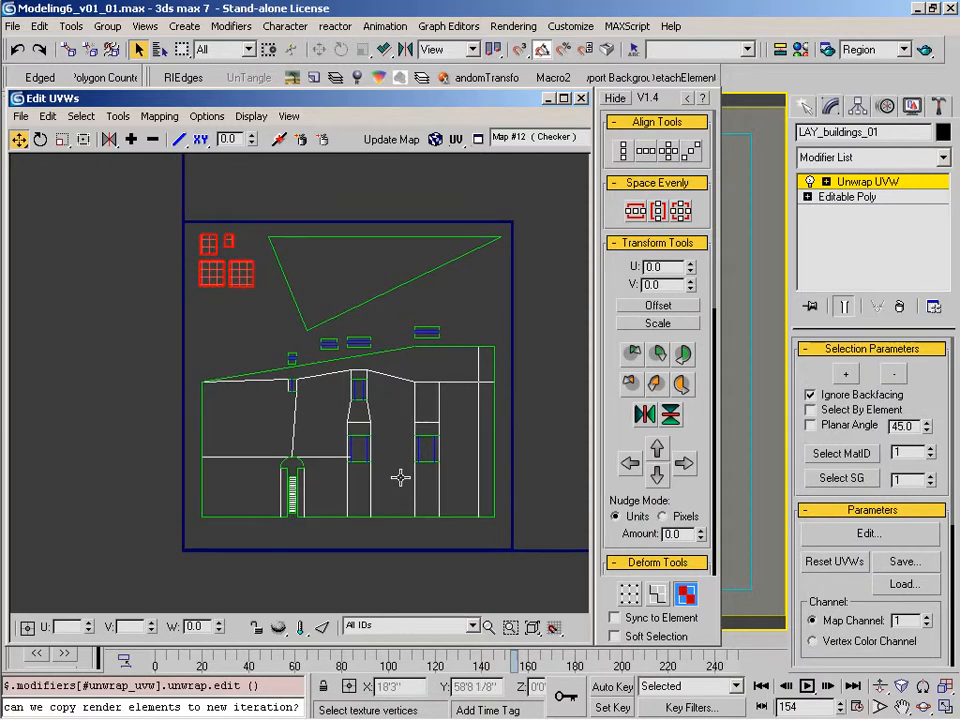
{"action": "scroll", "coordinate": [400, 477], "scroll_direction": "up", "scroll_amount": 3}
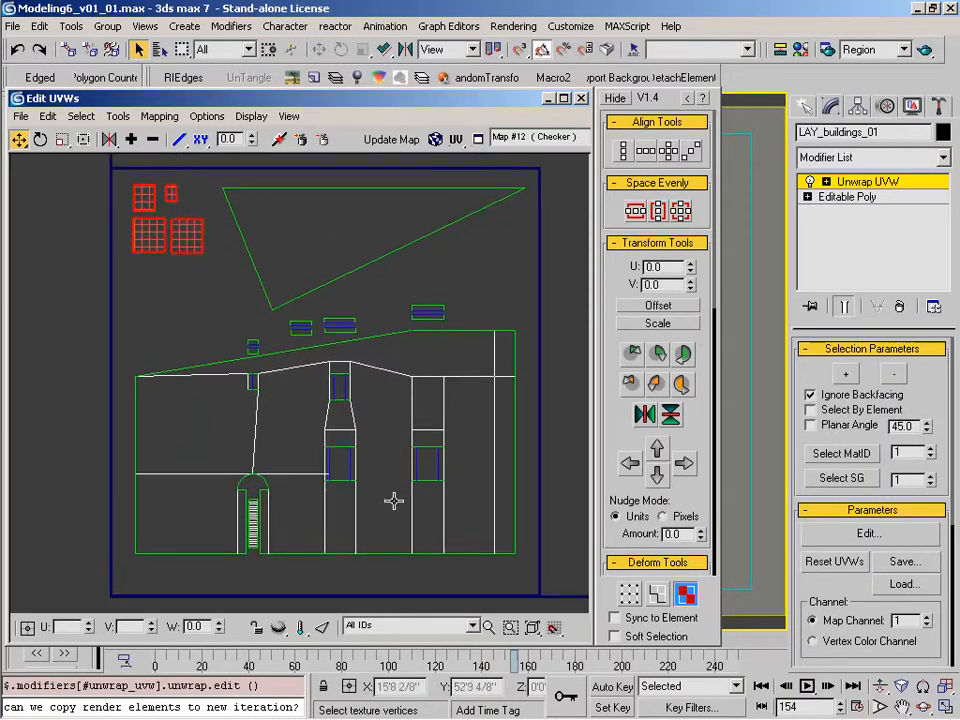
{"action": "scroll", "coordinate": [394, 501], "scroll_direction": "down", "scroll_amount": 2}
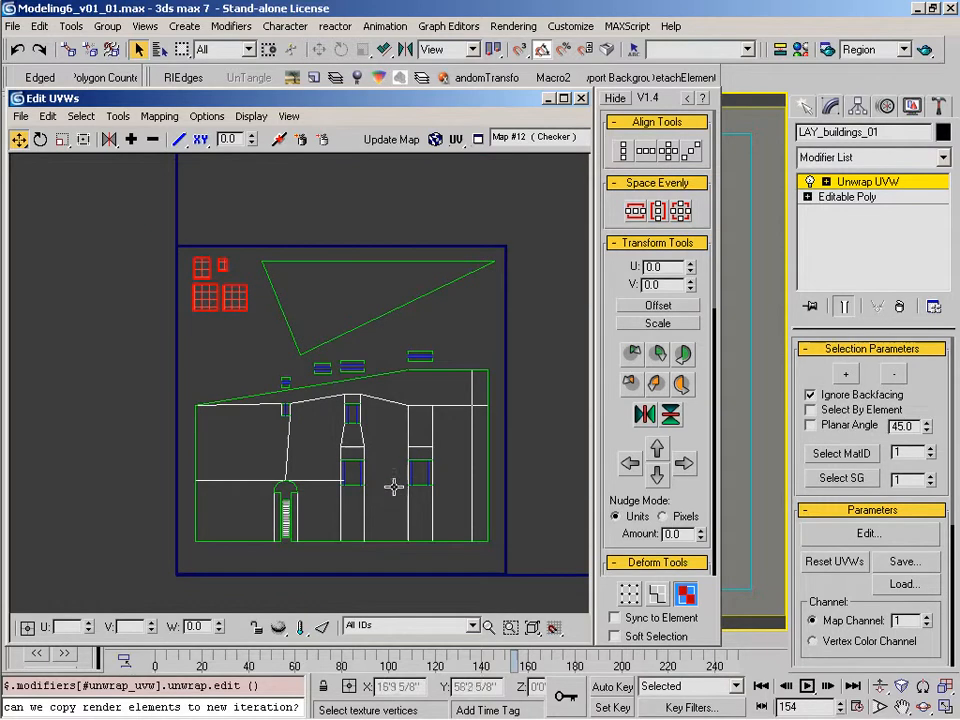
{"action": "left_click", "coordinate": [581, 98]}
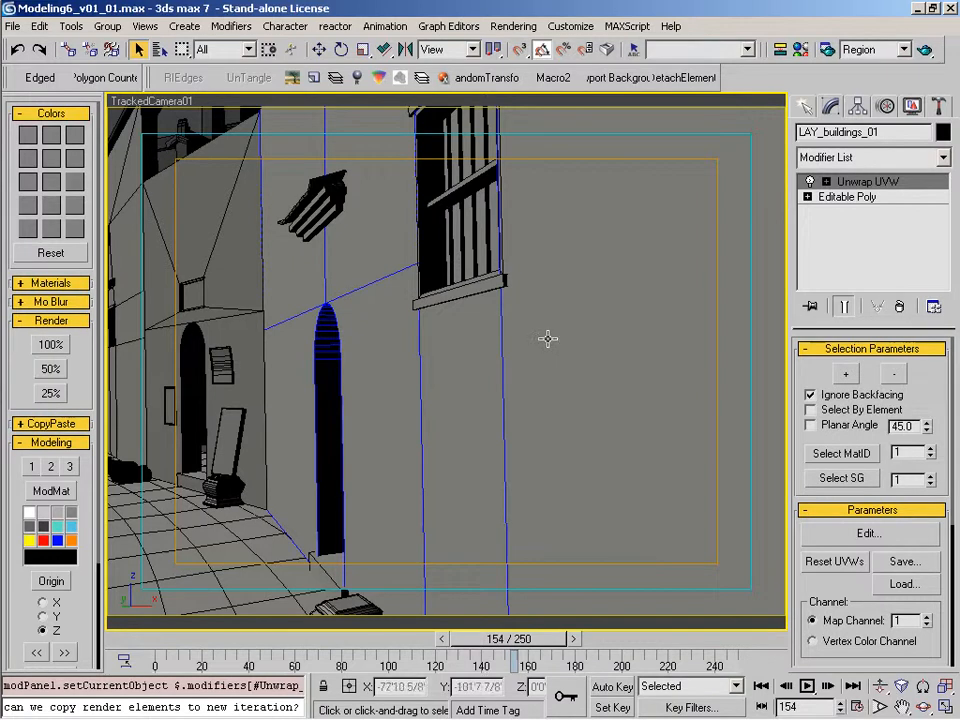
Return the animation to frame 0 and isolate E_building01 in the Camera01 view.
{"action": "left_click_drag", "start_coordinate": [484, 637], "coordinate": [108, 618]}
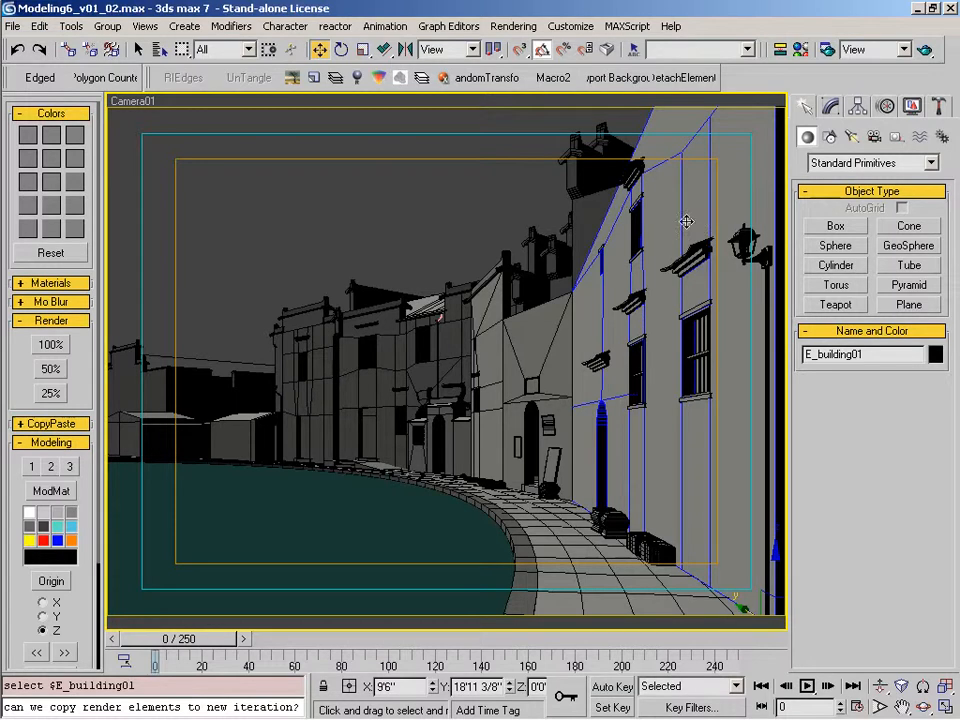
{"action": "right_click", "coordinate": [658, 240]}
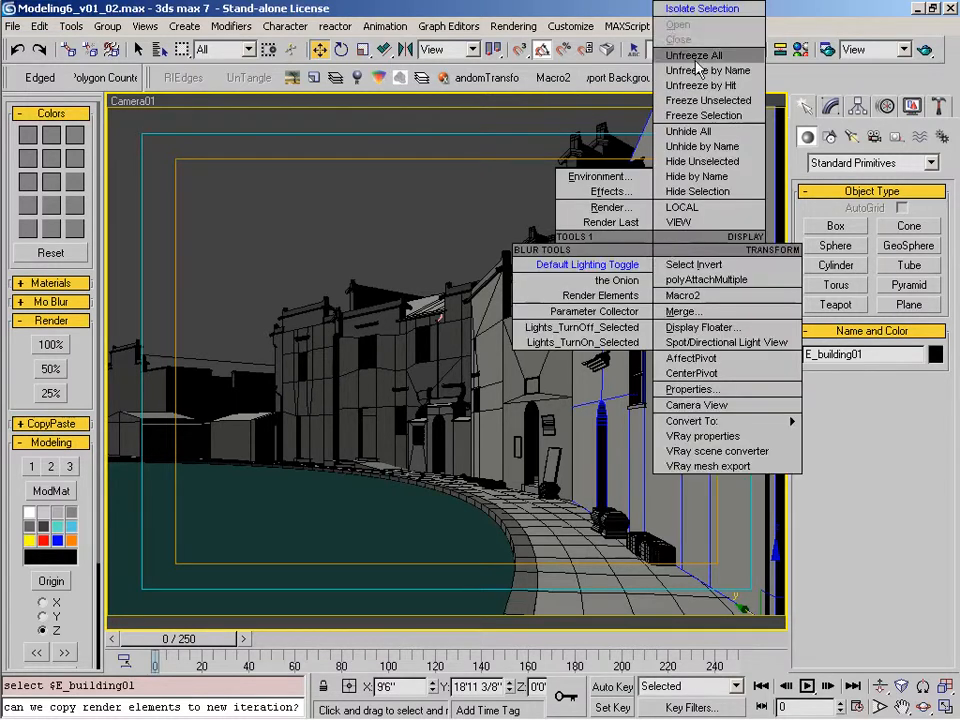
{"action": "left_click", "coordinate": [703, 8]}
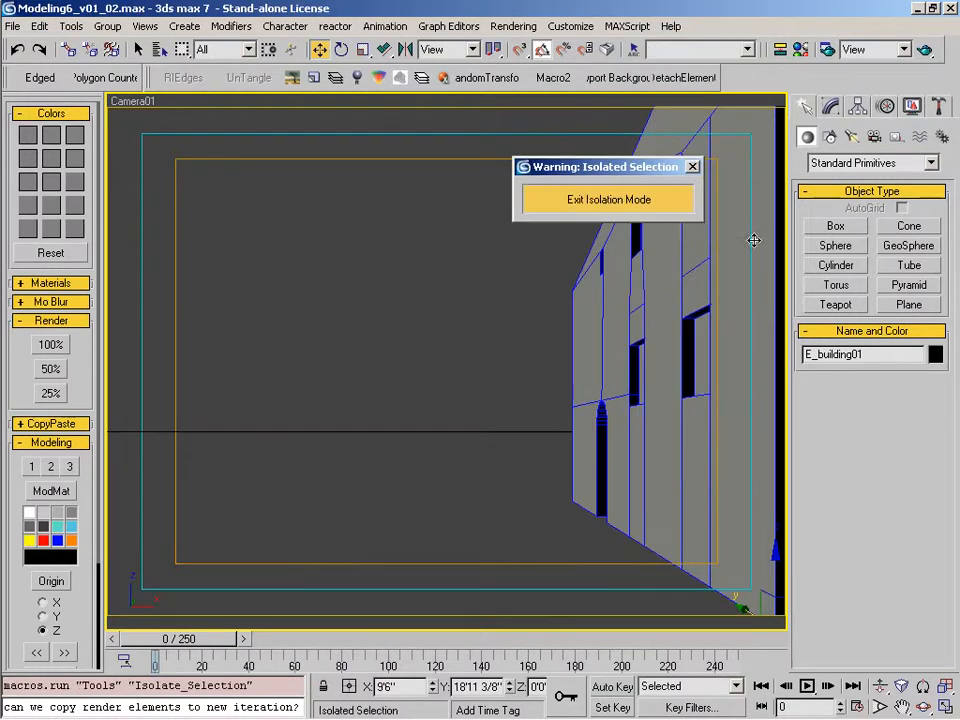
Start the Texporter utility and set its output image size to 3096 by 3096 pixels.
{"action": "left_click", "coordinate": [940, 107]}
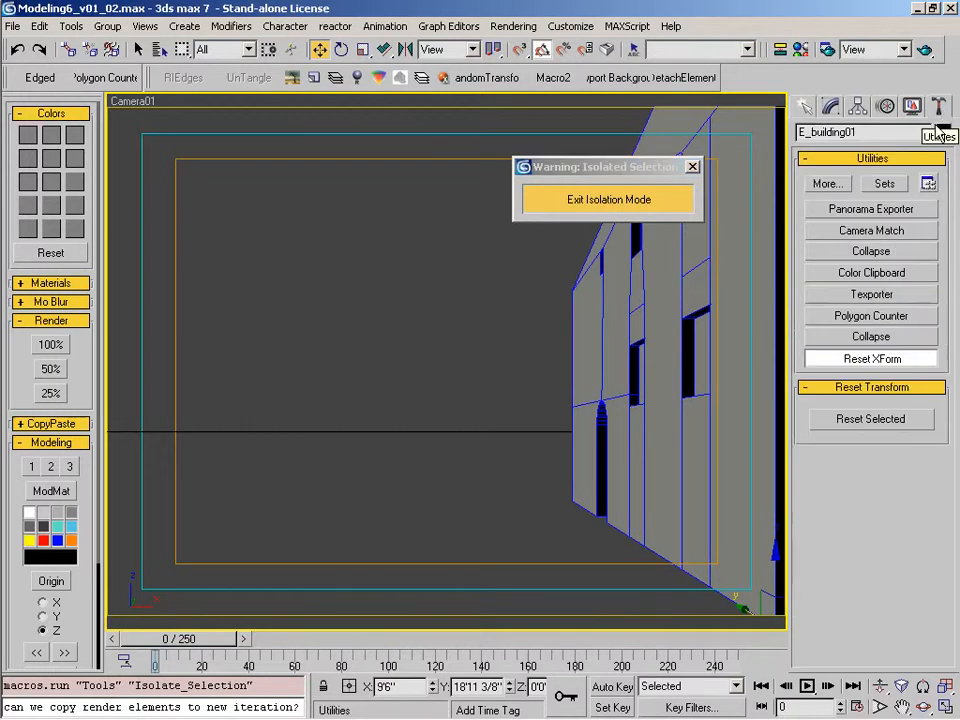
{"action": "left_click", "coordinate": [872, 296]}
{"action": "double_click", "coordinate": [889, 451]}
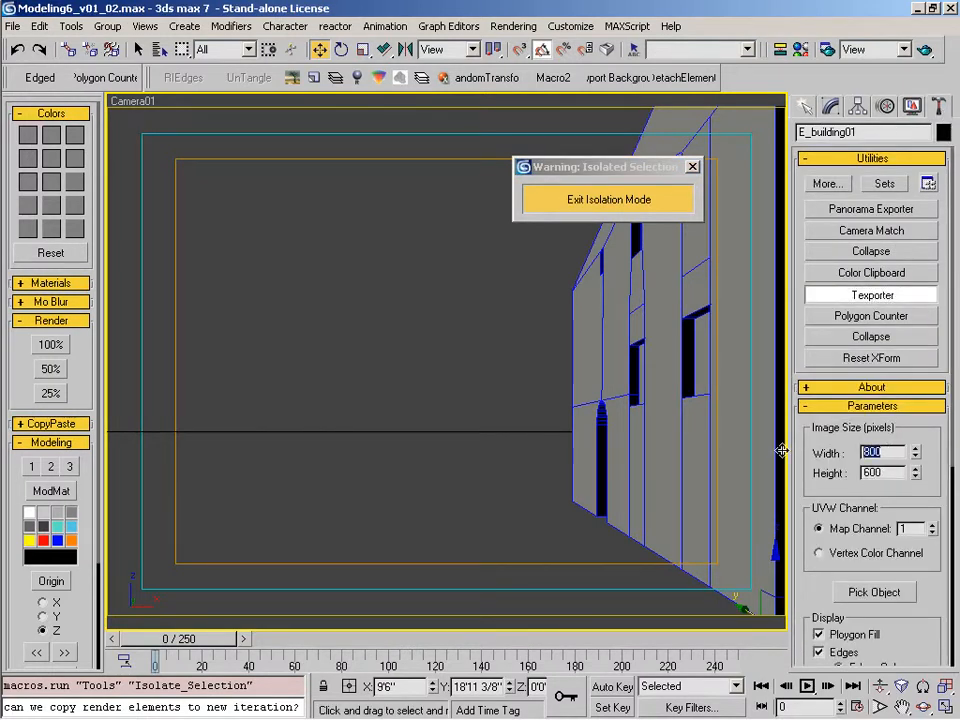
{"action": "type", "text": "3096"}
{"action": "key", "text": "Tab"}
{"action": "type", "text": "3096"}
{"action": "key", "text": "Return"}
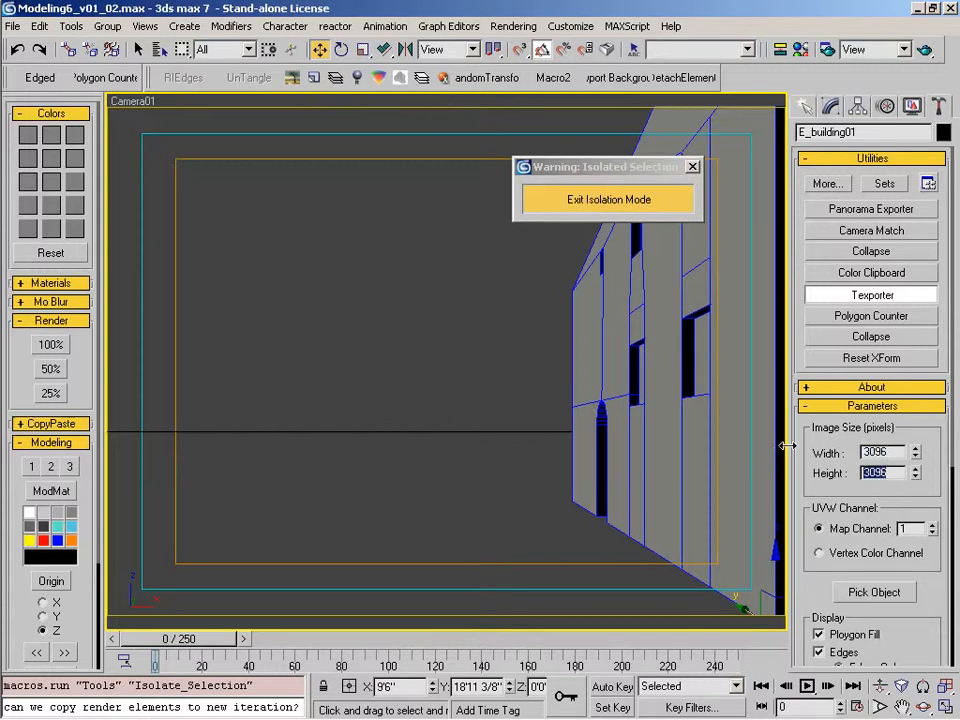
Turn off polygon fill for the Texporter output and colorize it by a constant white.
{"action": "scroll", "coordinate": [782, 305], "scroll_direction": "down", "scroll_amount": 5}
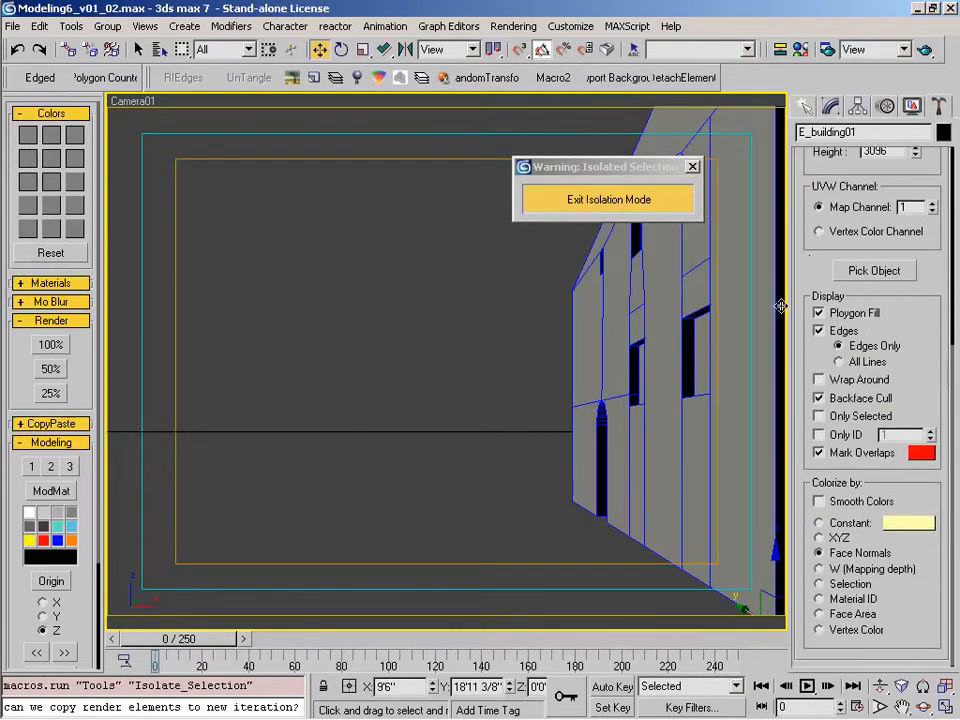
{"action": "left_click", "coordinate": [834, 316]}
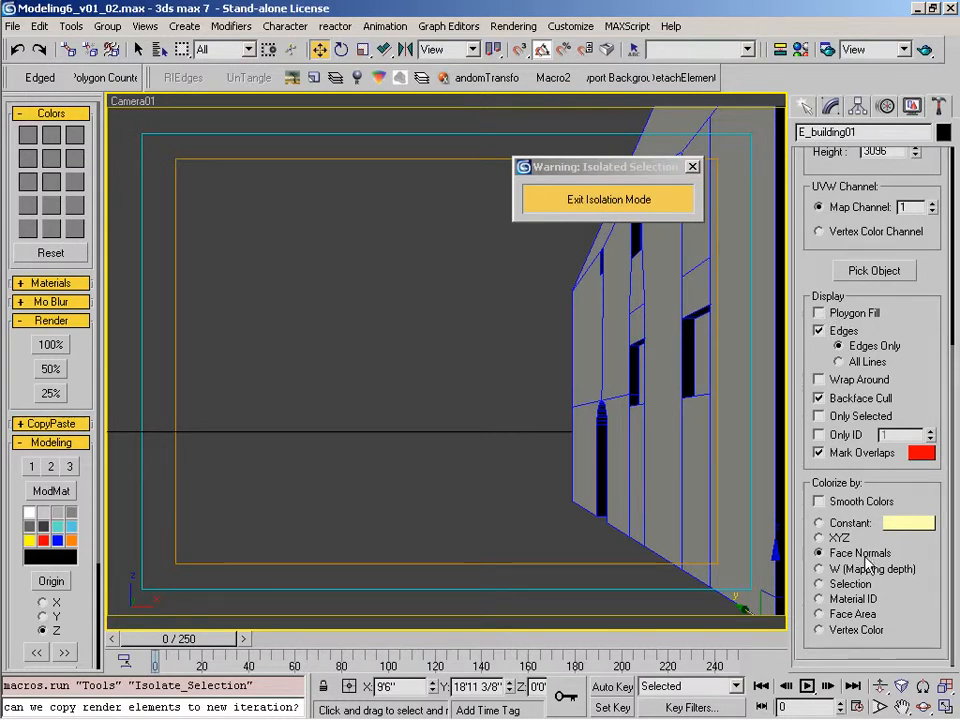
{"action": "left_click", "coordinate": [819, 522]}
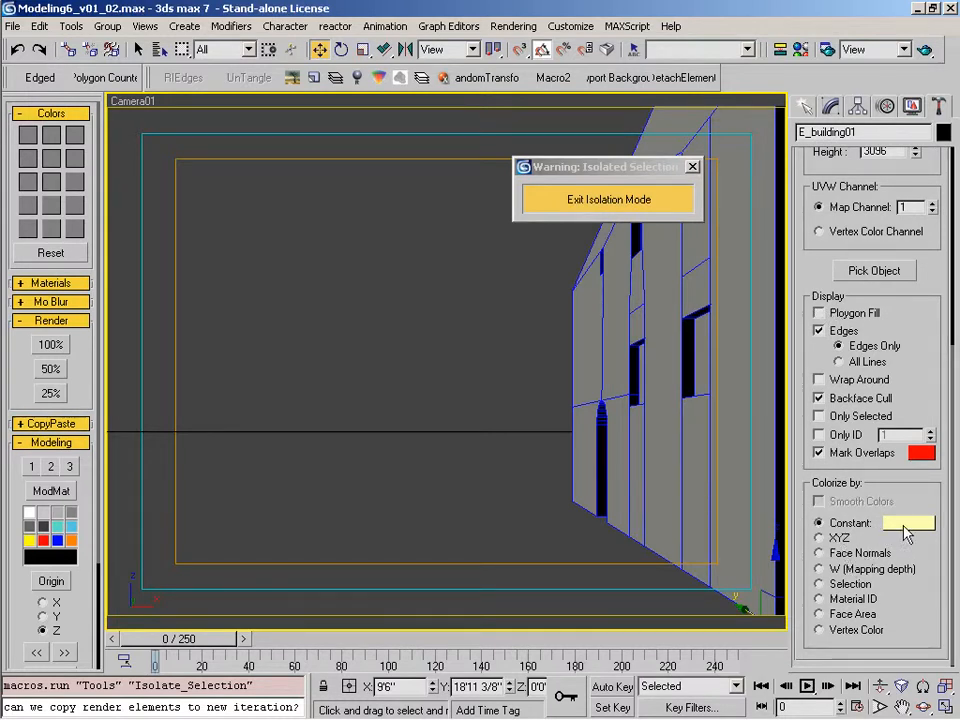
{"action": "left_click", "coordinate": [908, 522]}
{"action": "left_click", "coordinate": [445, 272]}
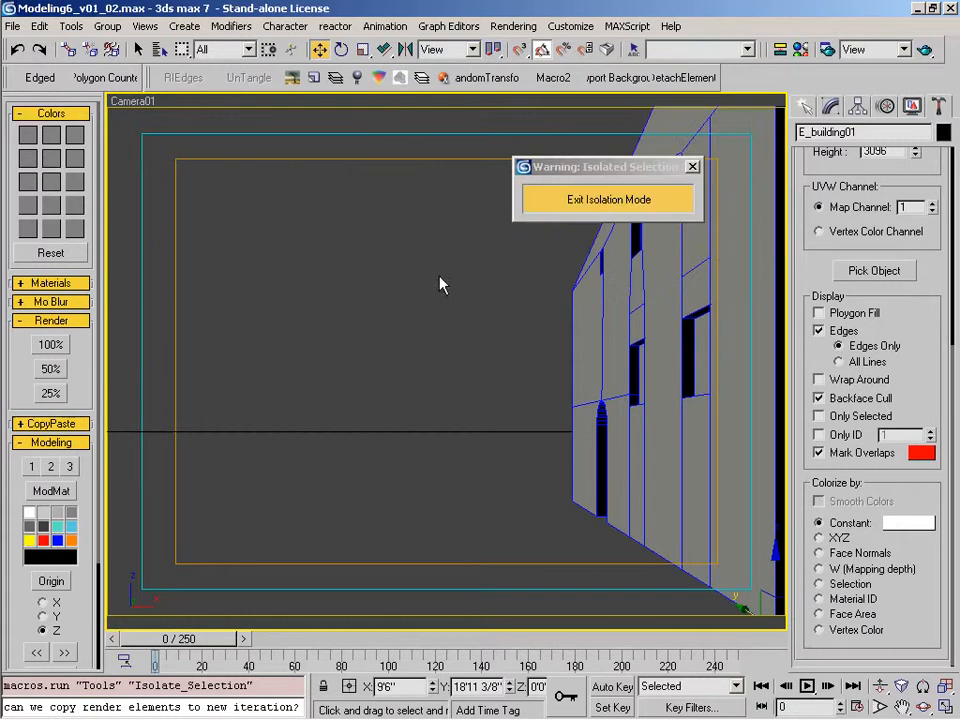
Generate the Texporter UV image from E_building01 and inspect its edge lines up close.
{"action": "left_click_drag", "start_coordinate": [797, 240], "coordinate": [795, 443]}
{"action": "left_click", "coordinate": [874, 480]}
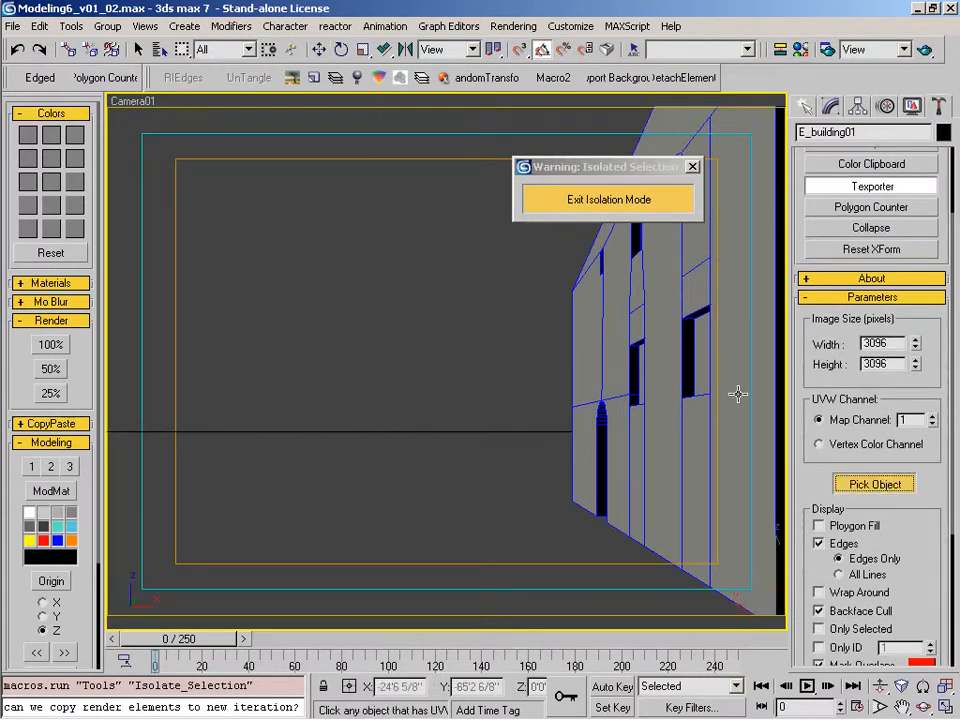
{"action": "left_click", "coordinate": [650, 332]}
{"action": "left_click", "coordinate": [435, 352], "text": "ctrl"}
{"action": "left_click", "coordinate": [490, 385], "text": "ctrl"}
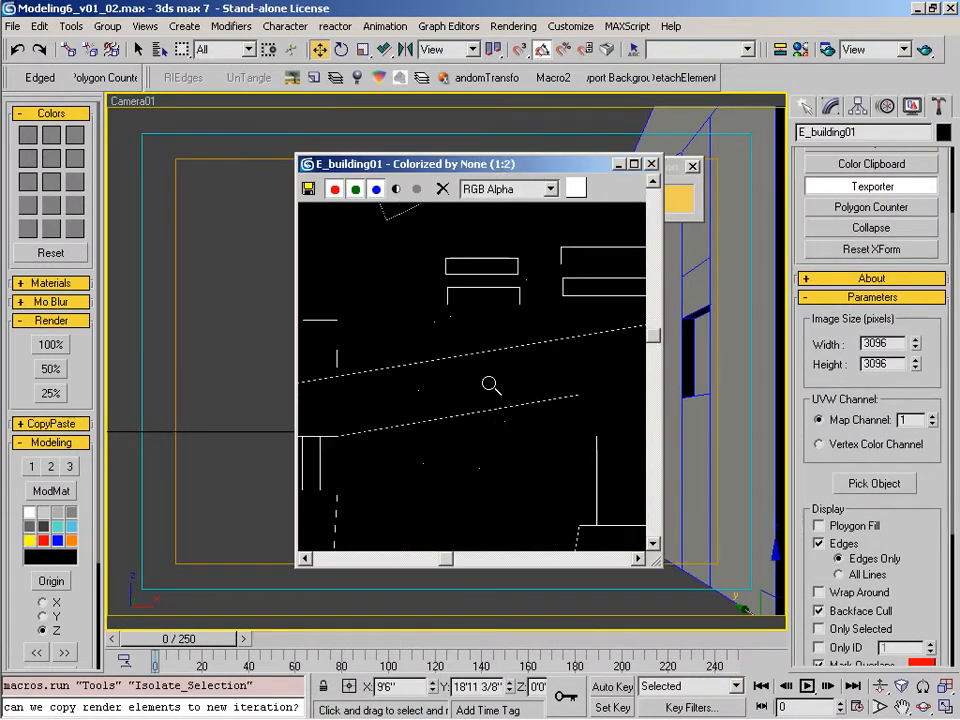
{"action": "left_click", "coordinate": [535, 383], "text": "ctrl"}
{"action": "left_click_drag", "start_coordinate": [579, 328], "coordinate": [463, 349]}
{"action": "left_click_drag", "start_coordinate": [471, 399], "coordinate": [479, 299]}
Save the UV image as E_building01_guide.jpg in the WIP folder, overwriting the existing file, and close the image window.
{"action": "left_click", "coordinate": [310, 191]}
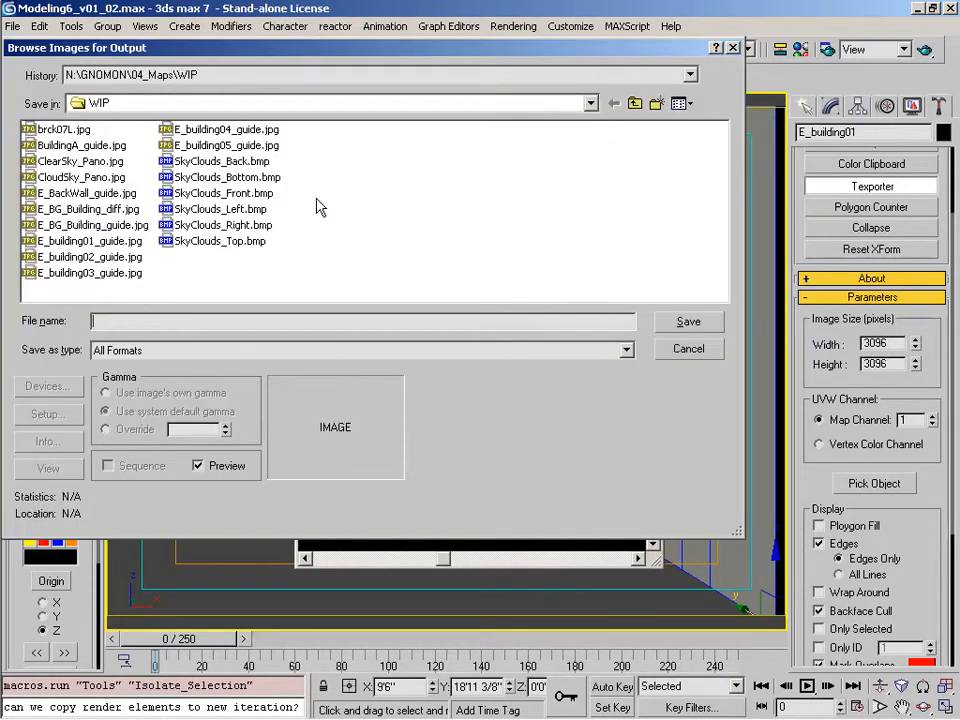
{"action": "left_click", "coordinate": [88, 242]}
{"action": "left_click", "coordinate": [88, 244]}
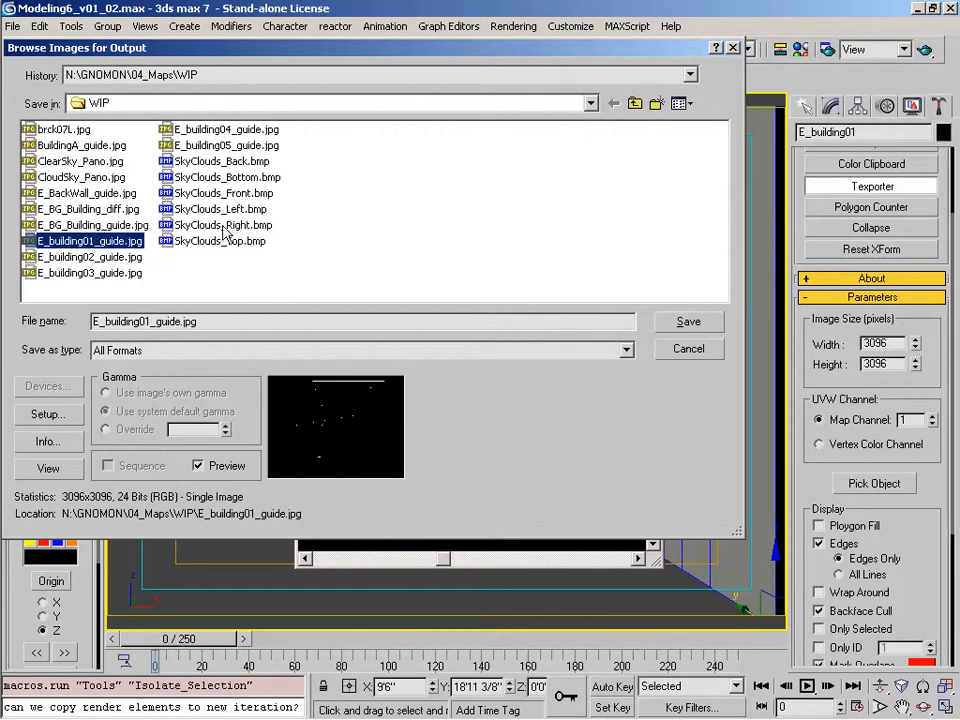
{"action": "left_click", "coordinate": [686, 322]}
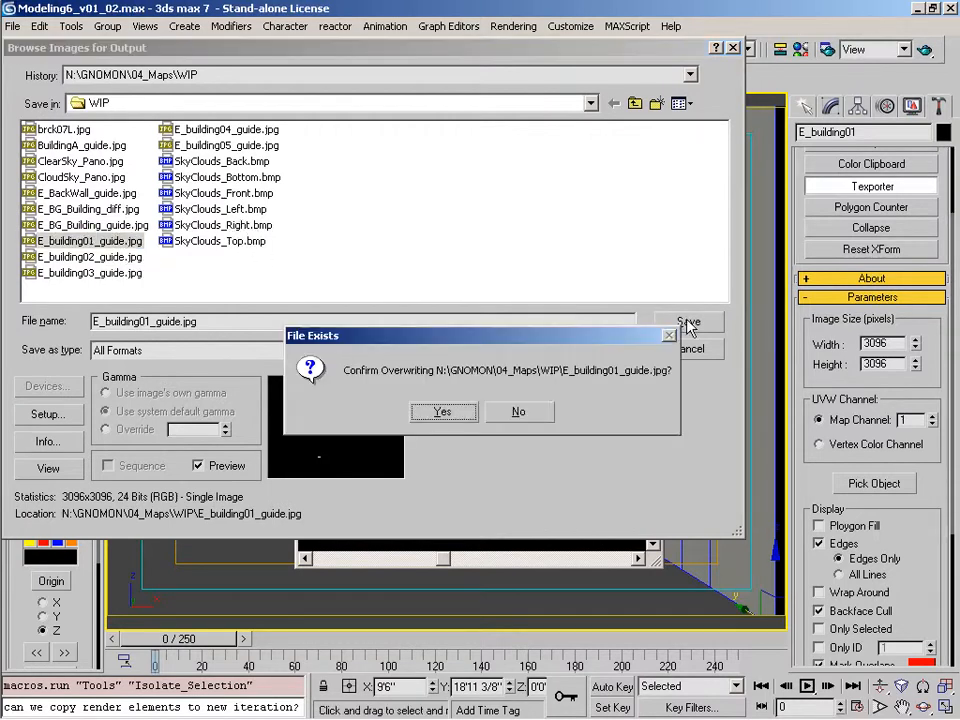
{"action": "left_click", "coordinate": [444, 414]}
{"action": "left_click", "coordinate": [331, 394]}
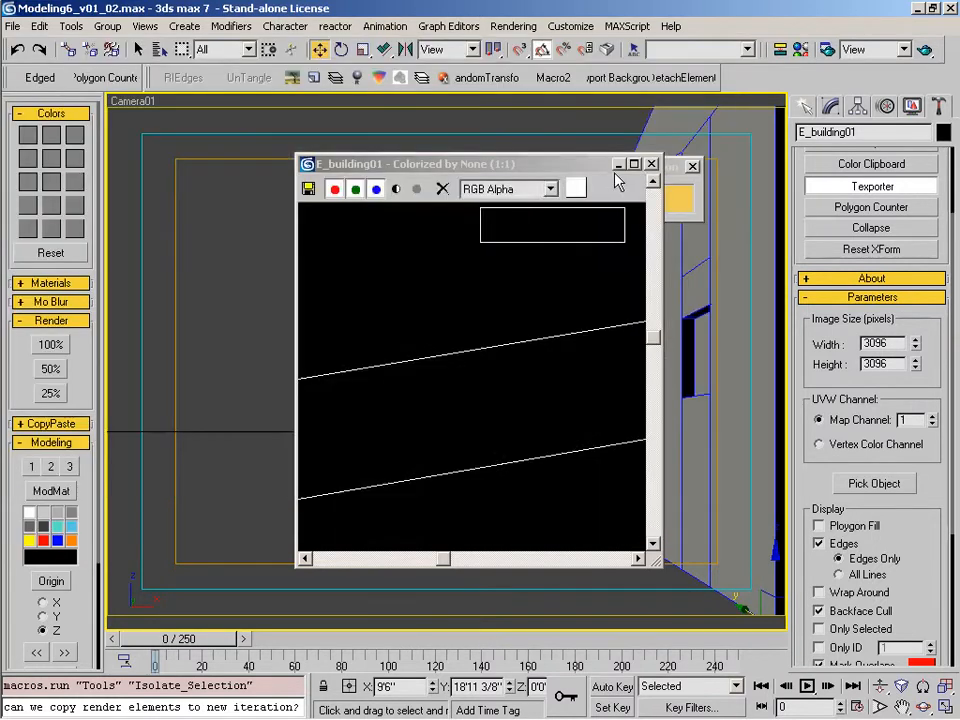
{"action": "left_click", "coordinate": [655, 161]}
Switch to Adobe Photoshop and open E_building01_guide.jpg from the WIP folder.
{"action": "left_click", "coordinate": [231, 709]}
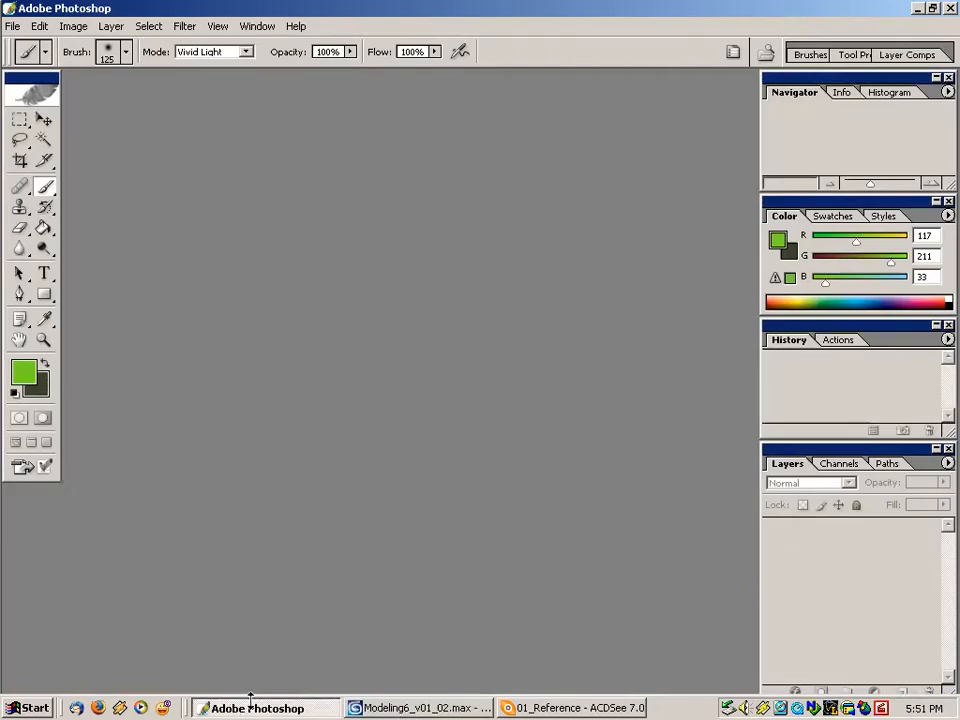
{"action": "double_click", "coordinate": [345, 356]}
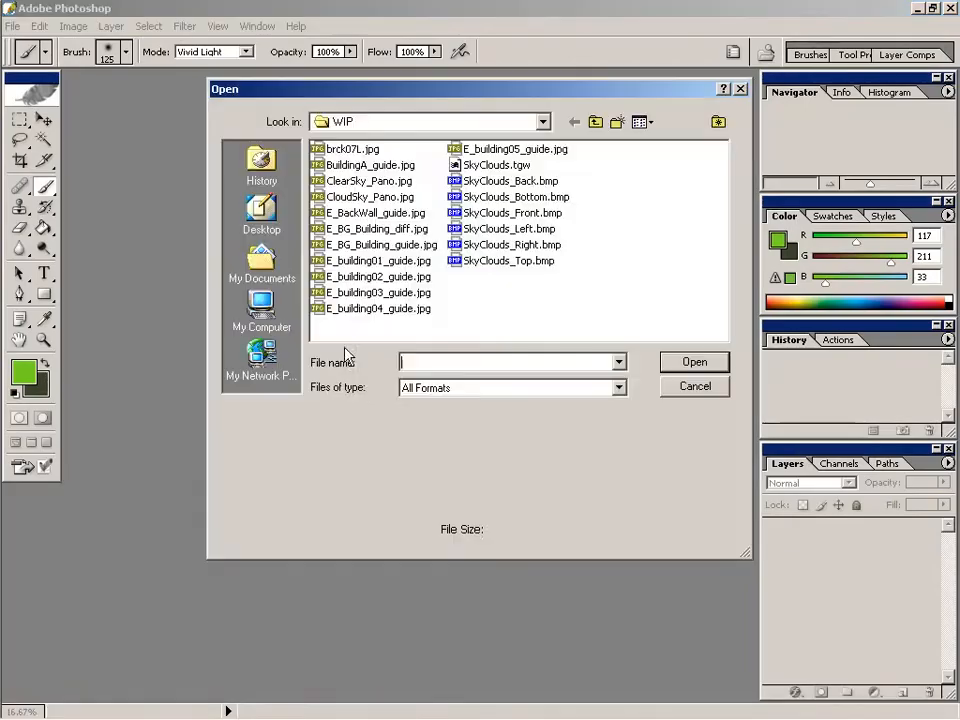
{"action": "left_click", "coordinate": [385, 261]}
{"action": "left_click", "coordinate": [690, 364]}
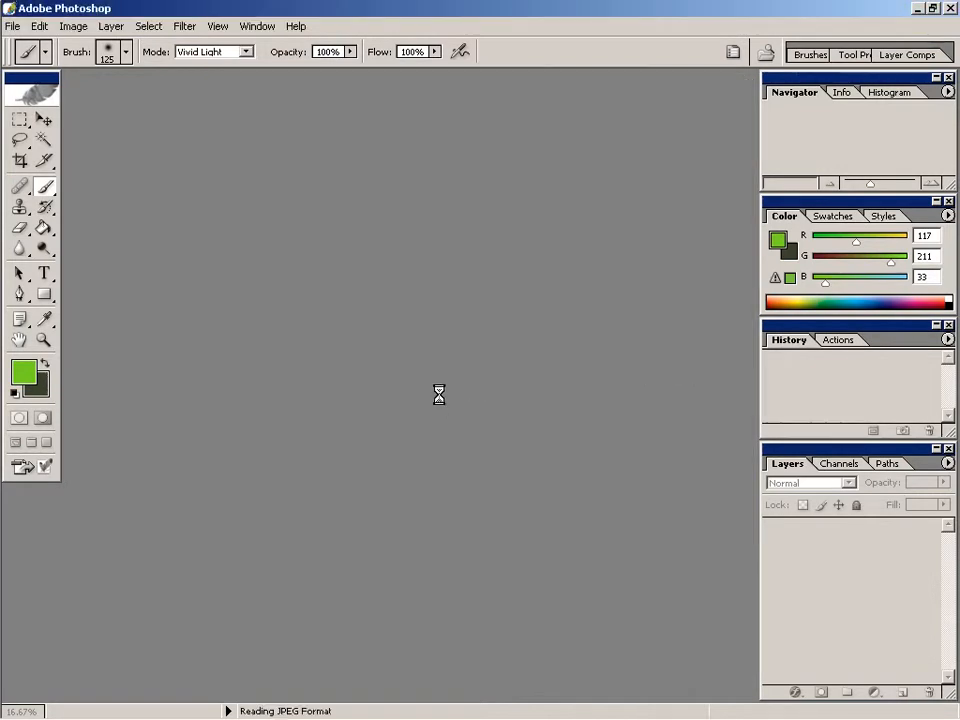
Copy the entire guide image and paste it into a new 3096 × 3096 pixel transparent RGB document.
{"action": "key", "text": "ctrl+a"}
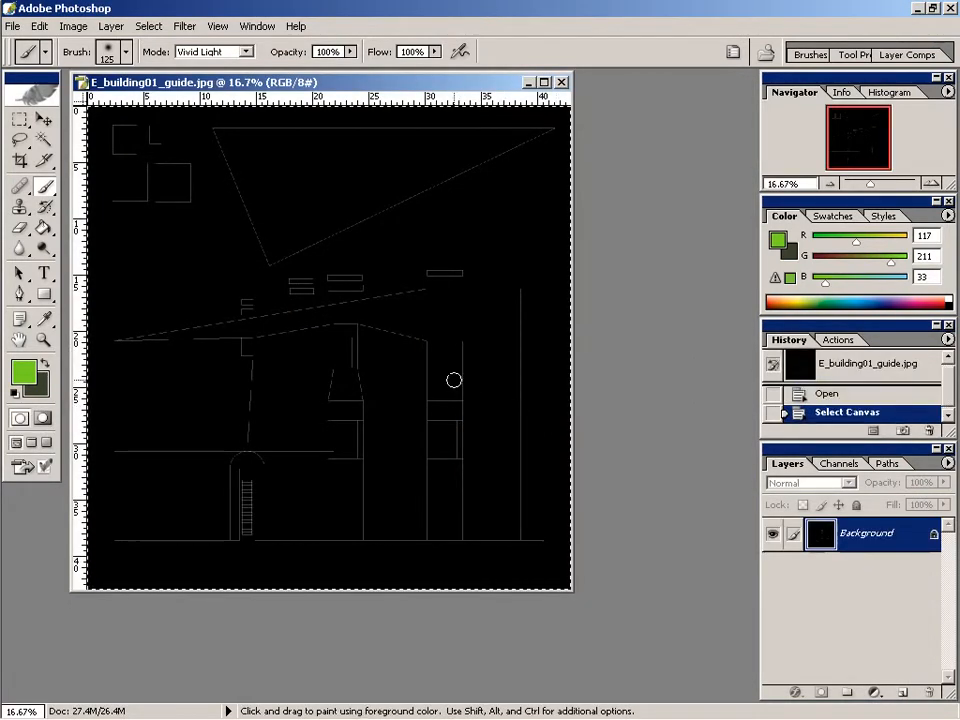
{"action": "key", "text": "ctrl+c"}
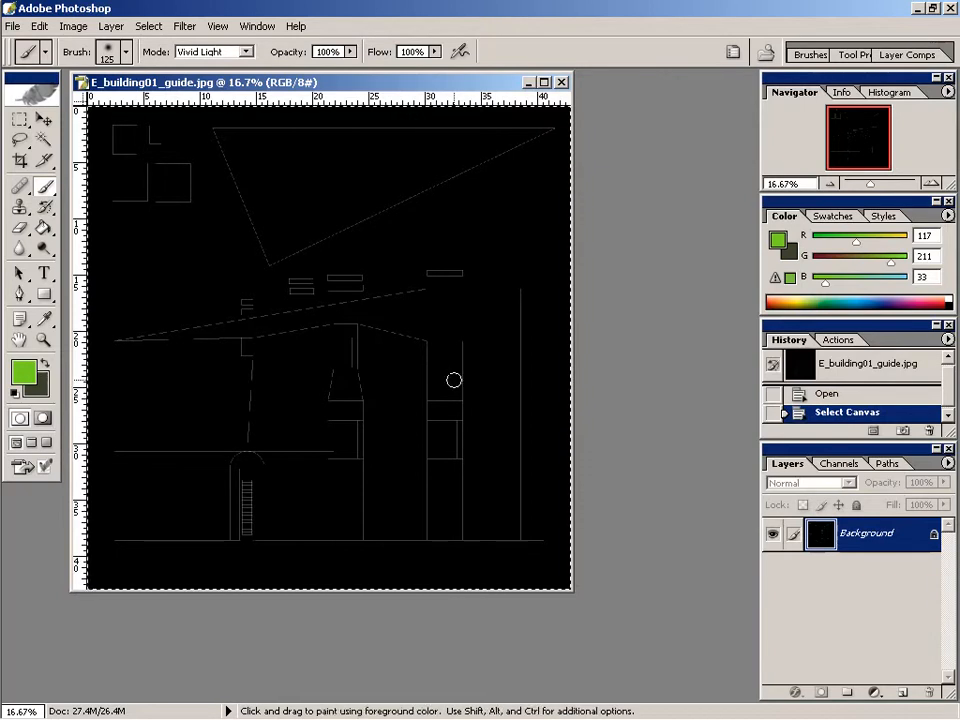
{"action": "key", "text": "ctrl+n"}
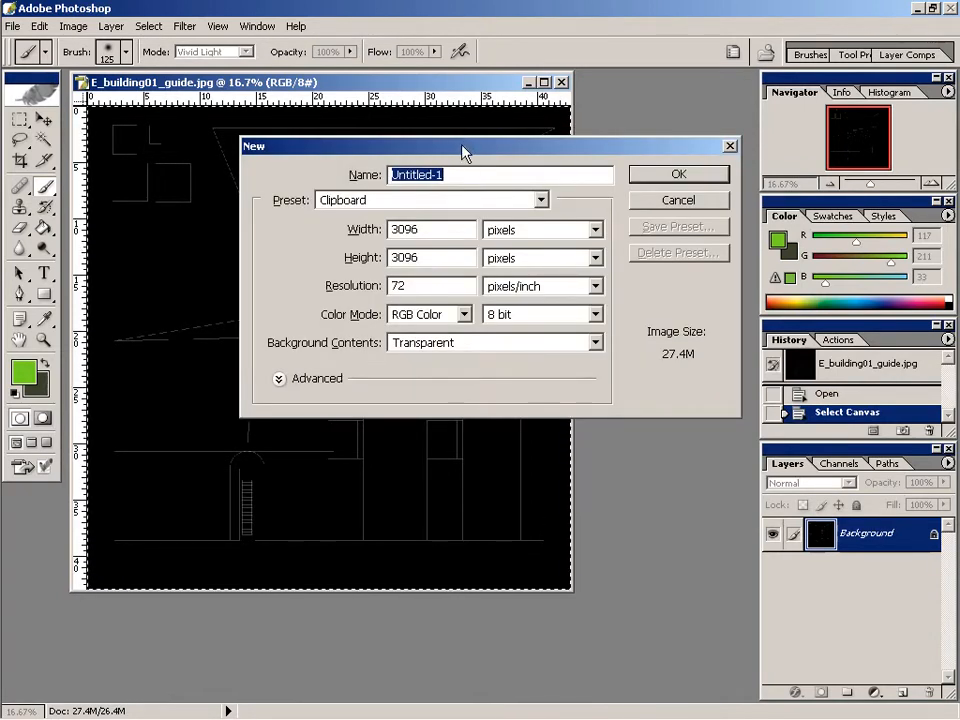
{"action": "left_click_drag", "start_coordinate": [463, 148], "coordinate": [460, 202]}
{"action": "left_click", "coordinate": [684, 232]}
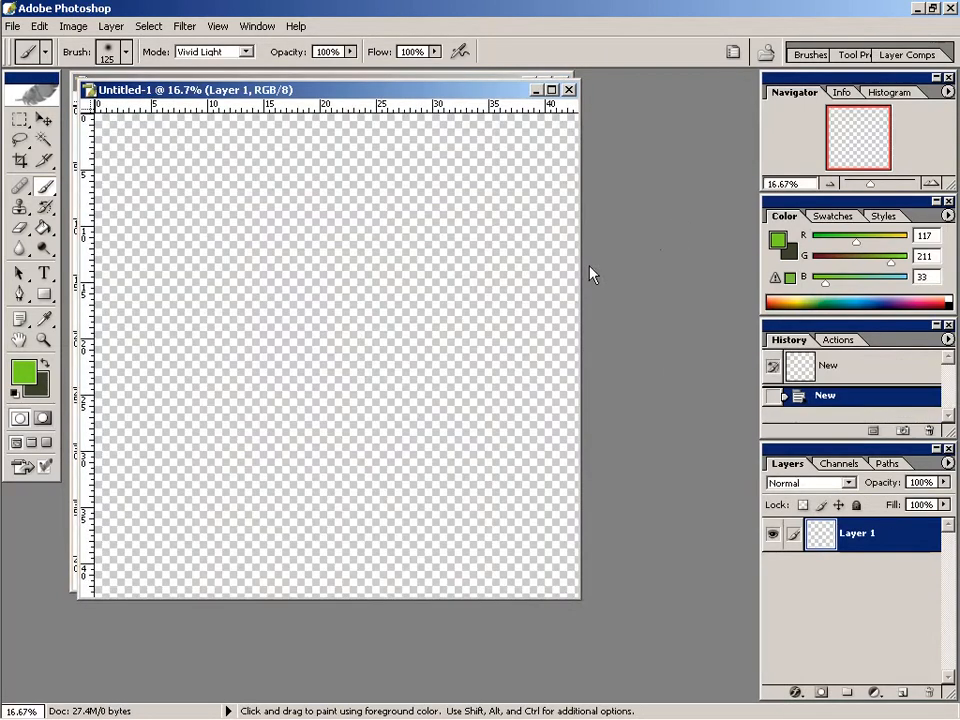
{"action": "mouse_move", "coordinate": [437, 90]}
{"action": "left_mouse_down"}
{"action": "mouse_move", "coordinate": [537, 165]}
{"action": "mouse_move", "coordinate": [496, 105]}
{"action": "left_mouse_up"}
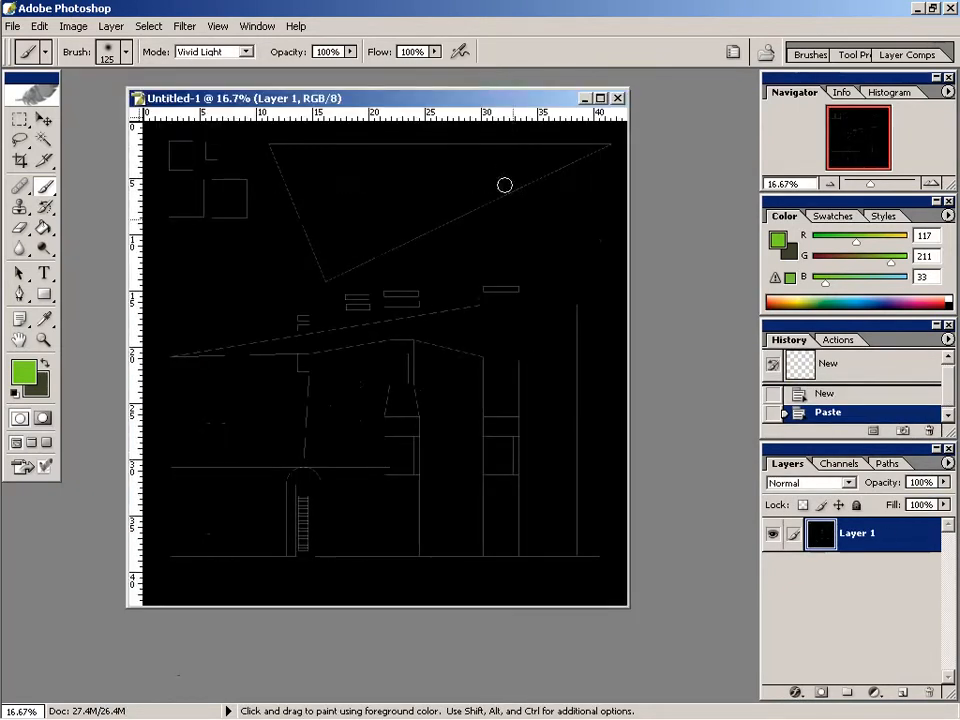
Rename the layer holding the pasted UV image as GUIDE.
{"action": "double_click", "coordinate": [863, 535]}
{"action": "type", "text": "GUIDE"}
{"action": "key", "text": "Return"}
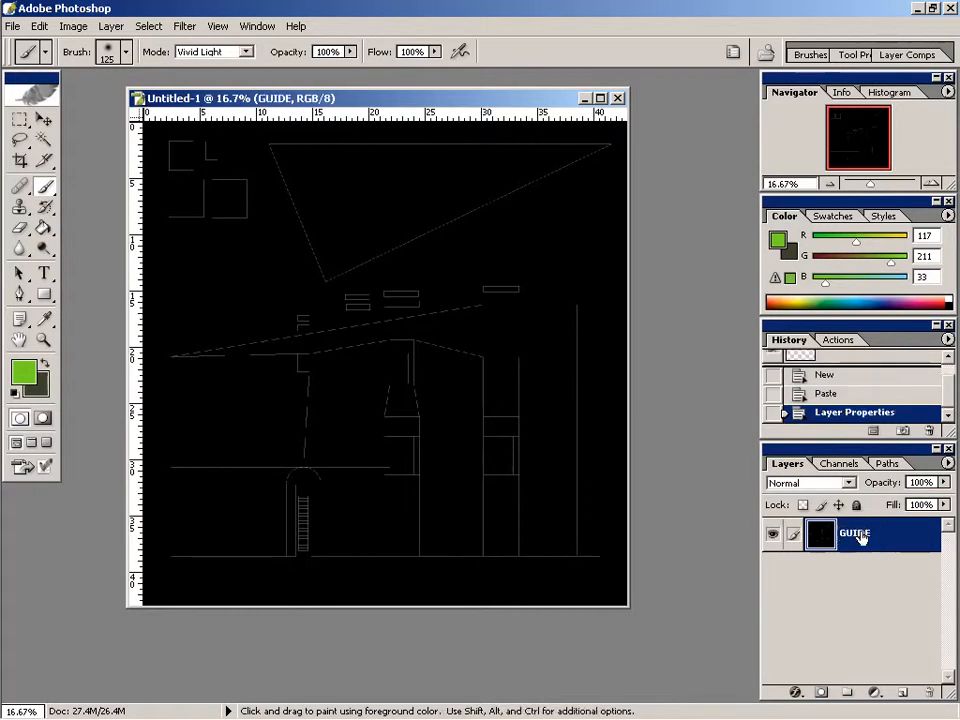
Add a new layer beneath GUIDE and name it BASE.
{"action": "left_click", "coordinate": [903, 692]}
{"action": "left_click_drag", "start_coordinate": [865, 537], "coordinate": [859, 596]}
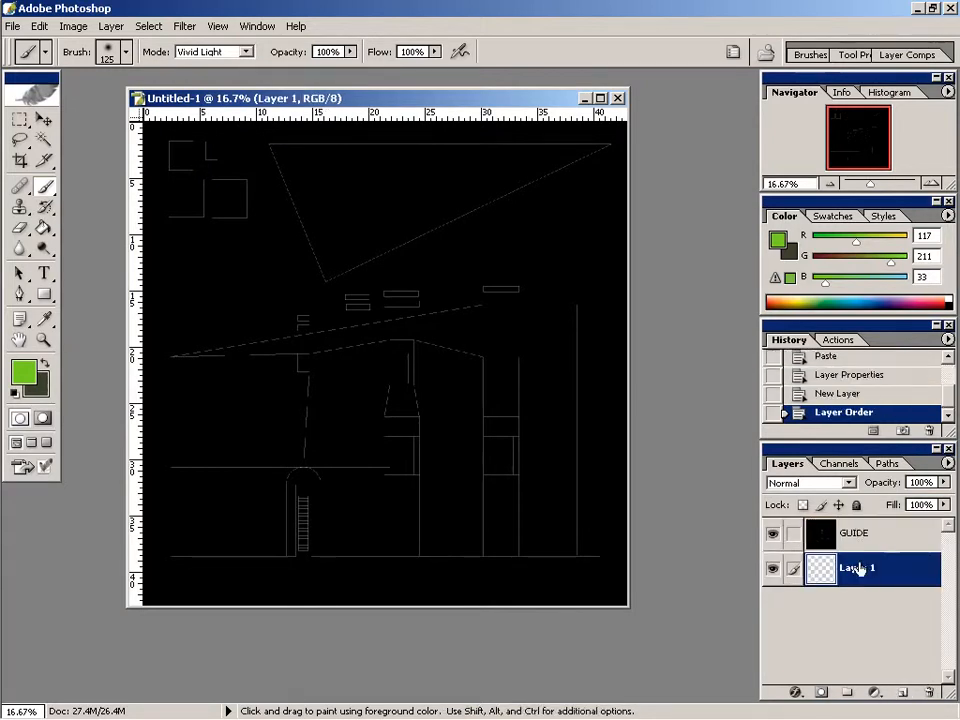
{"action": "double_click", "coordinate": [858, 568]}
{"action": "type", "text": "BASE"}
{"action": "key", "text": "Return"}
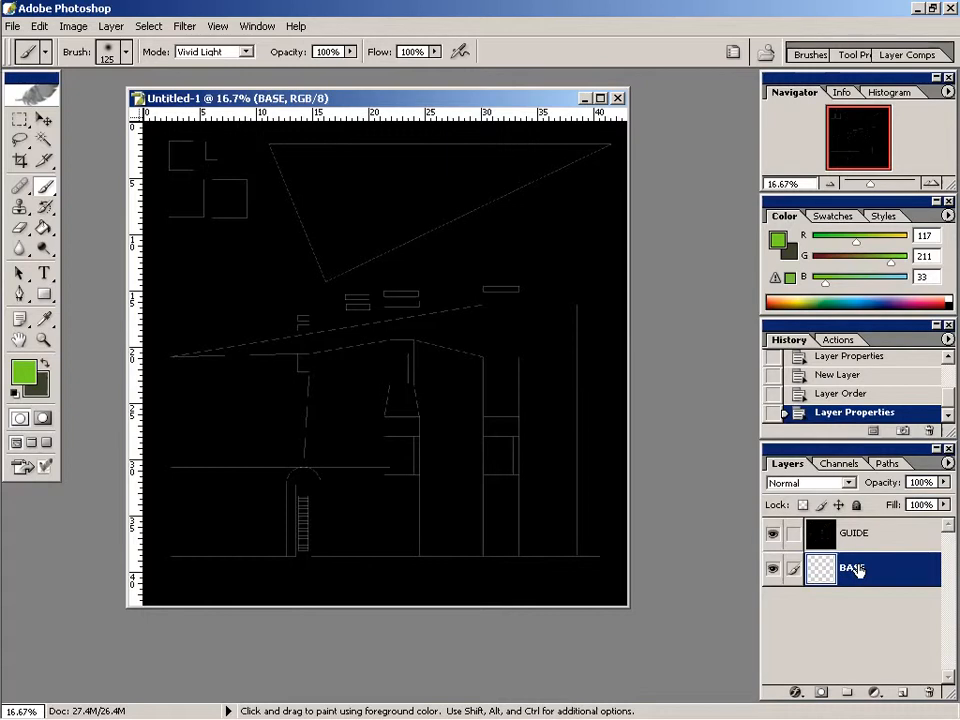
Set the foreground colour to black and fill the BASE layer with it using the Paint Bucket.
{"action": "left_click", "coordinate": [23, 373]}
{"action": "left_click_drag", "start_coordinate": [540, 330], "coordinate": [729, 488]}
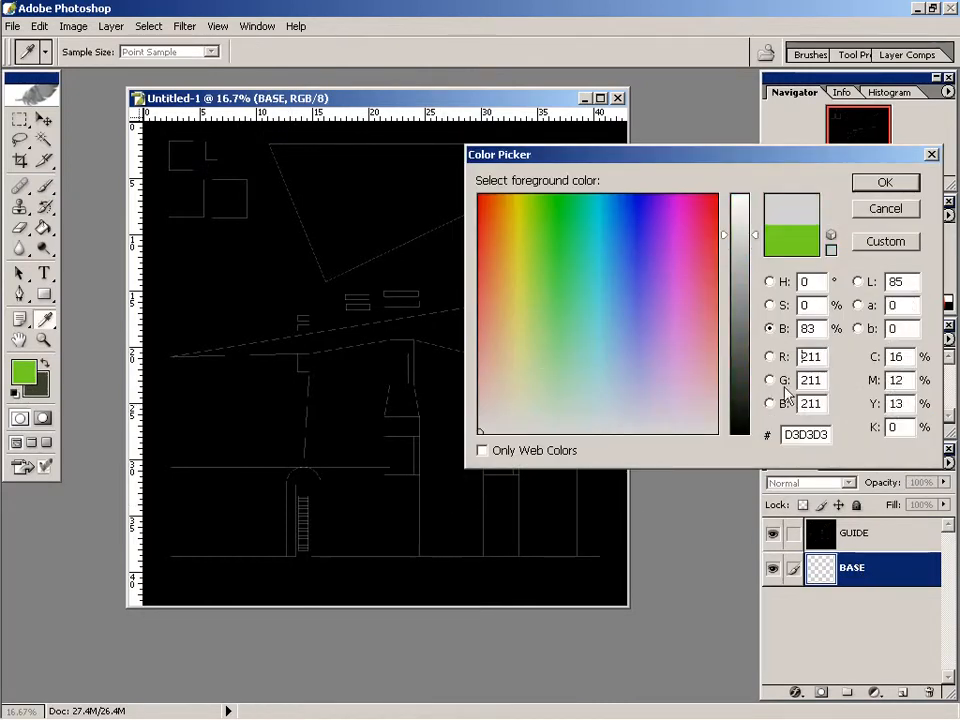
{"action": "left_click_drag", "start_coordinate": [738, 400], "coordinate": [740, 440]}
{"action": "left_click", "coordinate": [870, 188]}
{"action": "left_click", "coordinate": [44, 228]}
{"action": "left_click", "coordinate": [317, 315]}
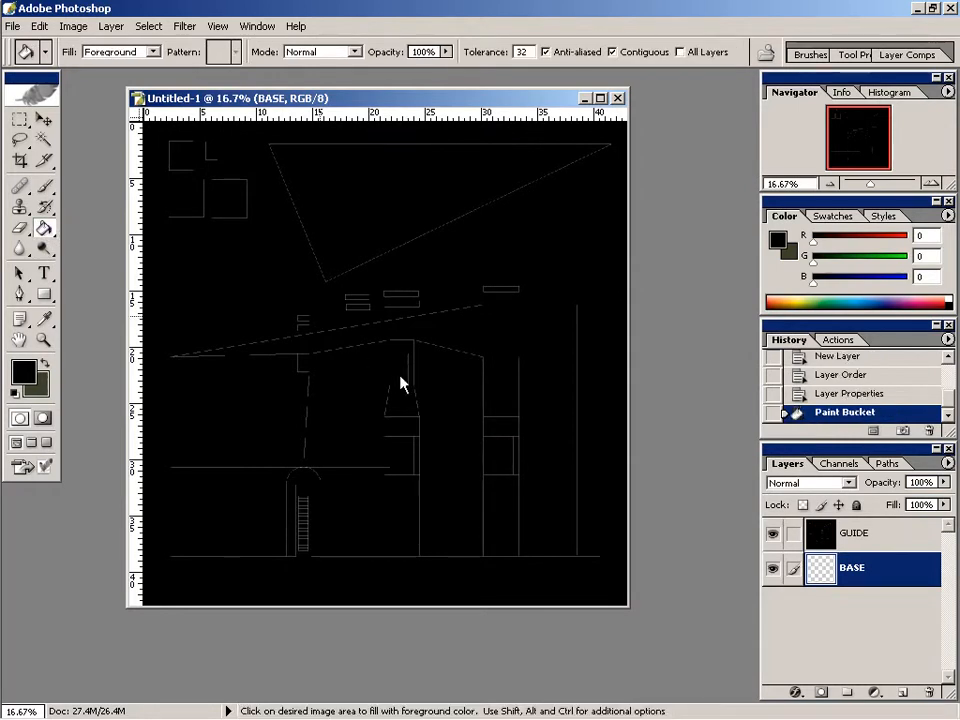
Add an empty layer between GUIDE and BASE and set GUIDE's blending mode to Linear Dodge.
{"action": "left_click", "coordinate": [902, 692]}
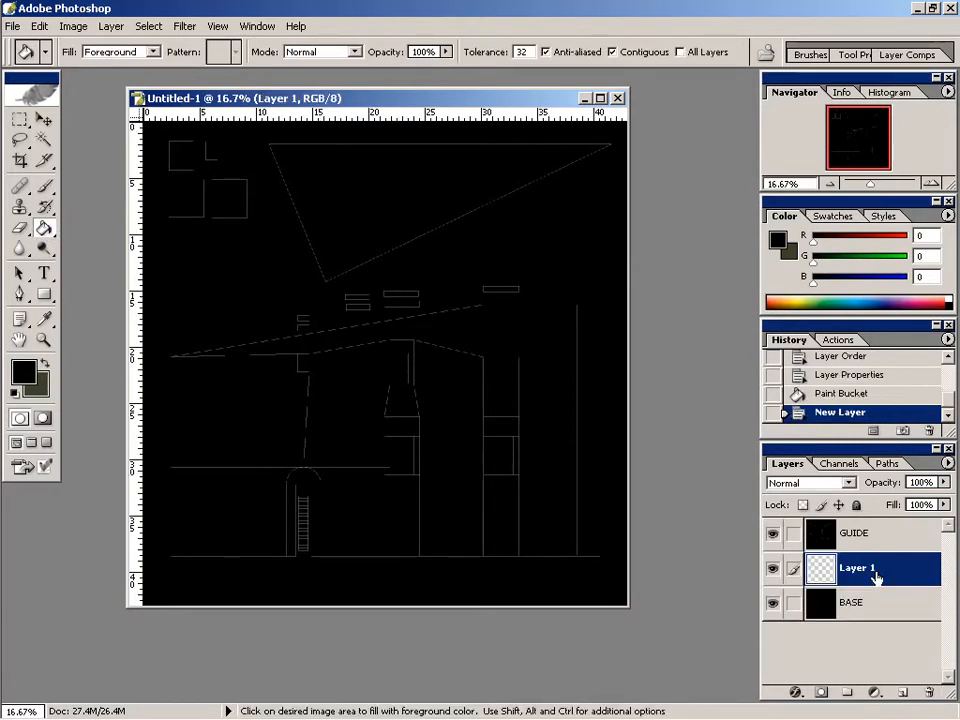
{"action": "left_click", "coordinate": [866, 539]}
{"action": "left_click", "coordinate": [850, 483]}
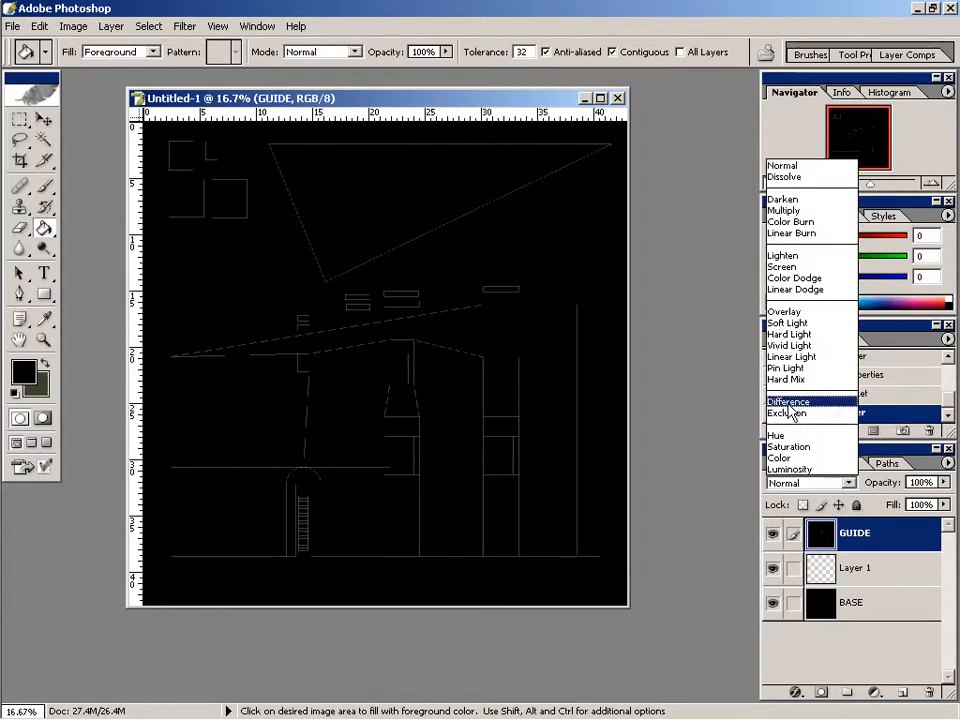
{"action": "left_click", "coordinate": [806, 290]}
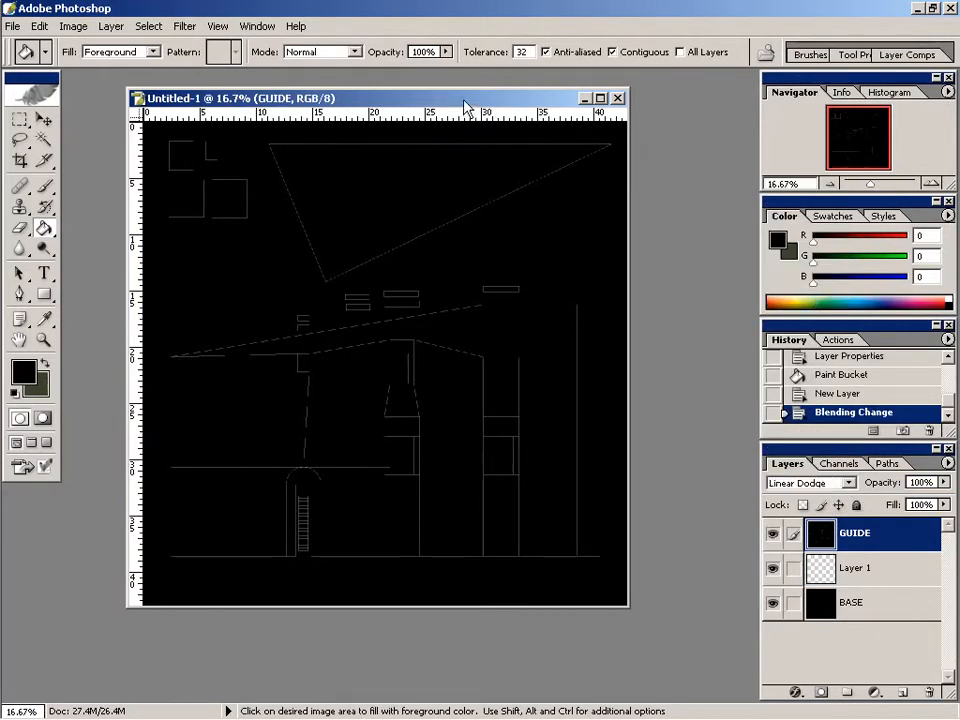
Set the foreground colour to green 46DD0A and brush a test patch on the empty layer beneath the guide lines.
{"action": "left_click_drag", "start_coordinate": [362, 97], "coordinate": [384, 93]}
{"action": "left_click", "coordinate": [22, 375]}
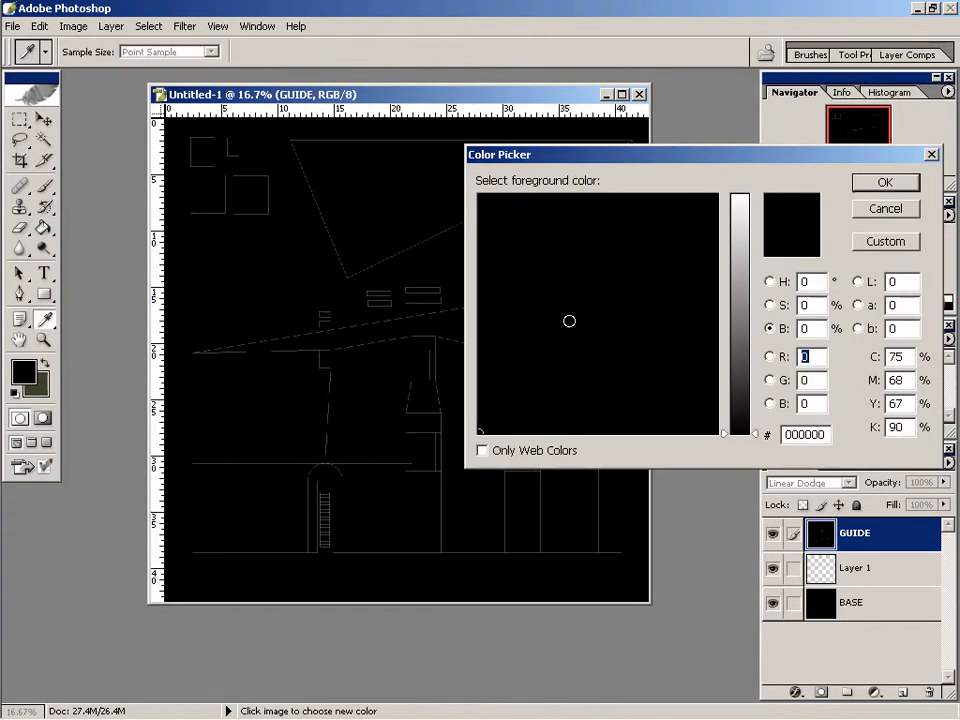
{"action": "left_click_drag", "start_coordinate": [729, 279], "coordinate": [728, 226]}
{"action": "left_click", "coordinate": [550, 206]}
{"action": "left_click_drag", "start_coordinate": [550, 206], "coordinate": [547, 206]}
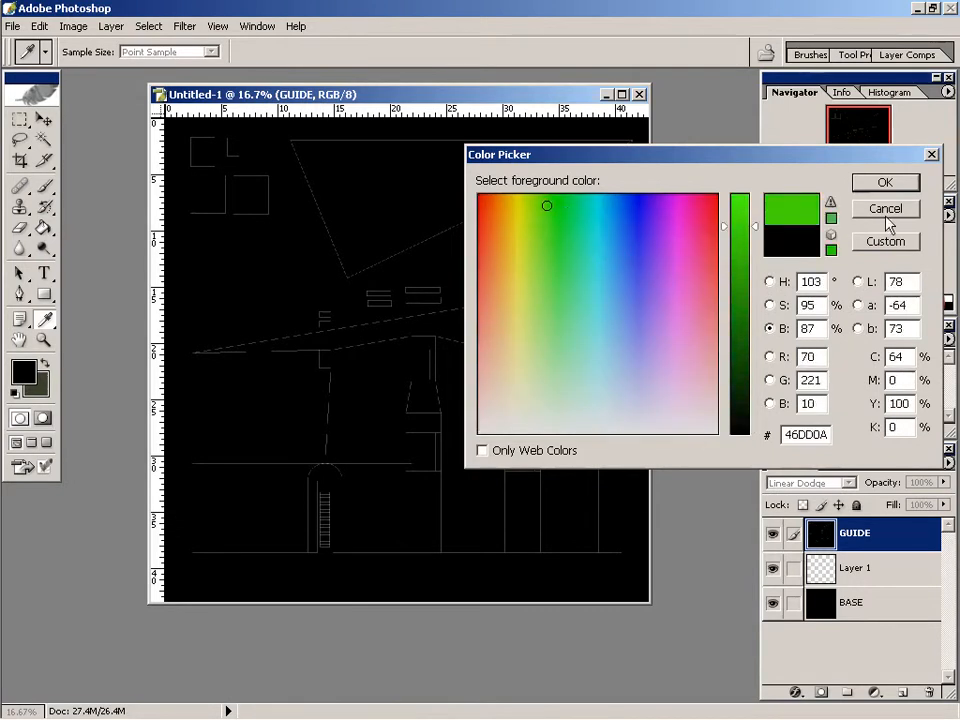
{"action": "left_click", "coordinate": [886, 186]}
{"action": "key", "text": "g"}
{"action": "left_click", "coordinate": [810, 568]}
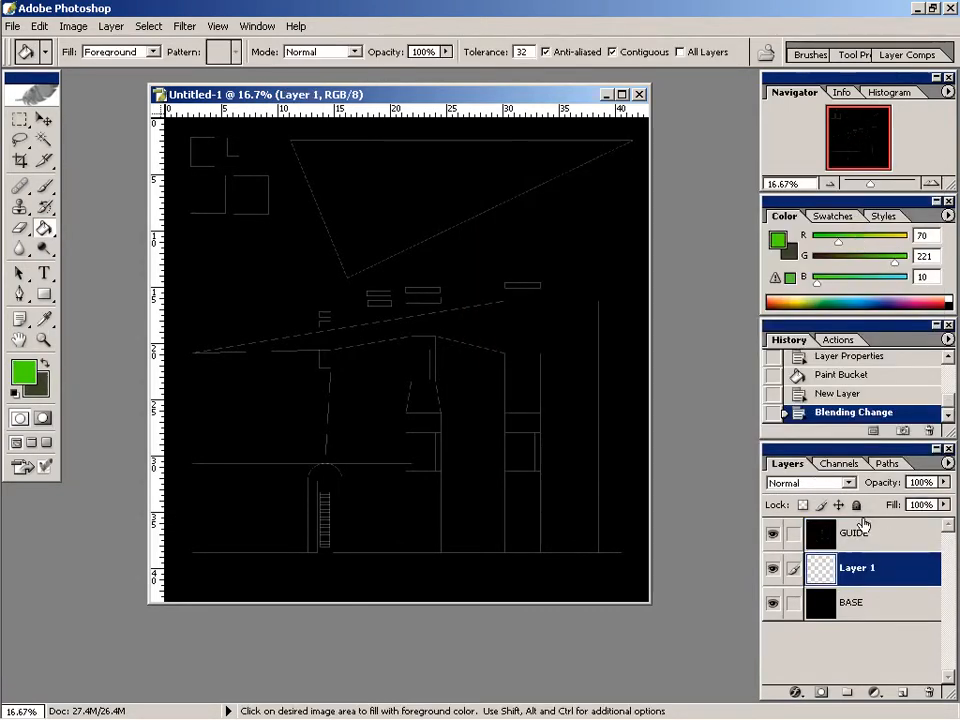
{"action": "key", "text": "b"}
{"action": "mouse_move", "coordinate": [330, 320]}
{"action": "left_mouse_down"}
{"action": "mouse_move", "coordinate": [317, 386]}
{"action": "mouse_move", "coordinate": [326, 322]}
{"action": "mouse_move", "coordinate": [295, 360]}
{"action": "mouse_move", "coordinate": [305, 375]}
{"action": "left_mouse_up"}
Examine up close how the guide lines show over the green test patch, and return to the full document view.
{"action": "key", "text": "z"}
{"action": "left_click", "coordinate": [321, 364]}
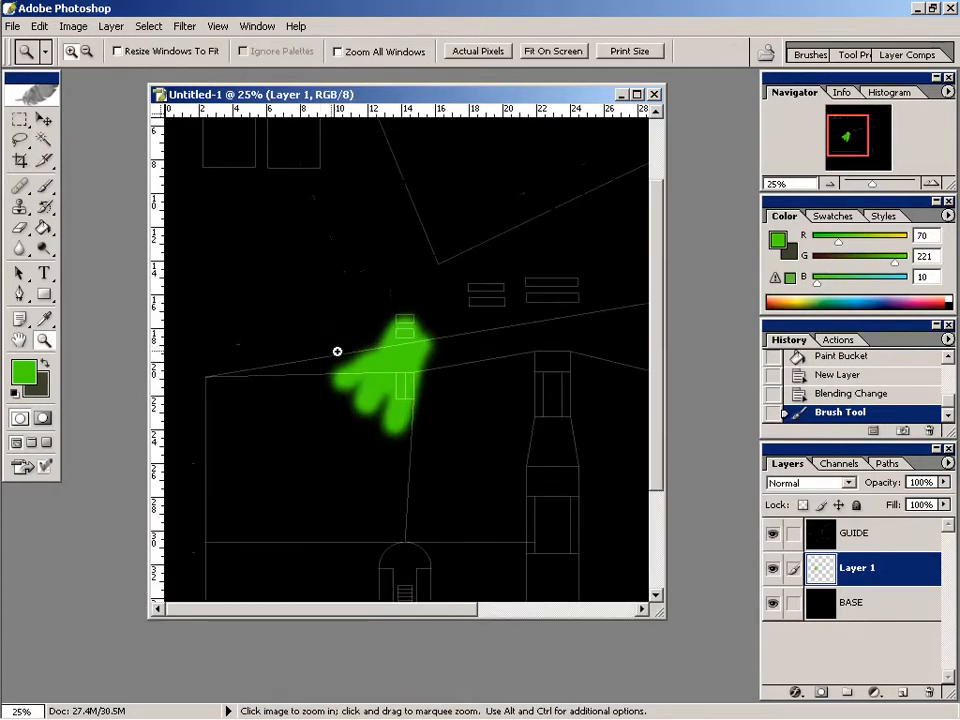
{"action": "left_click", "coordinate": [413, 394]}
{"action": "left_click", "coordinate": [467, 397]}
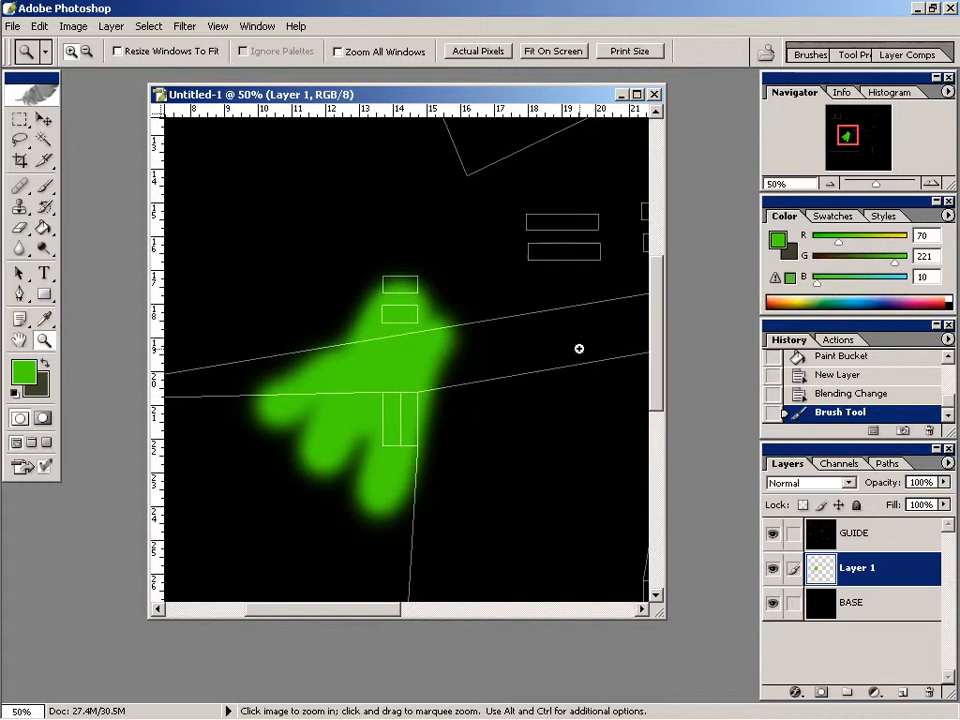
{"action": "left_click_drag", "start_coordinate": [656, 345], "coordinate": [656, 364]}
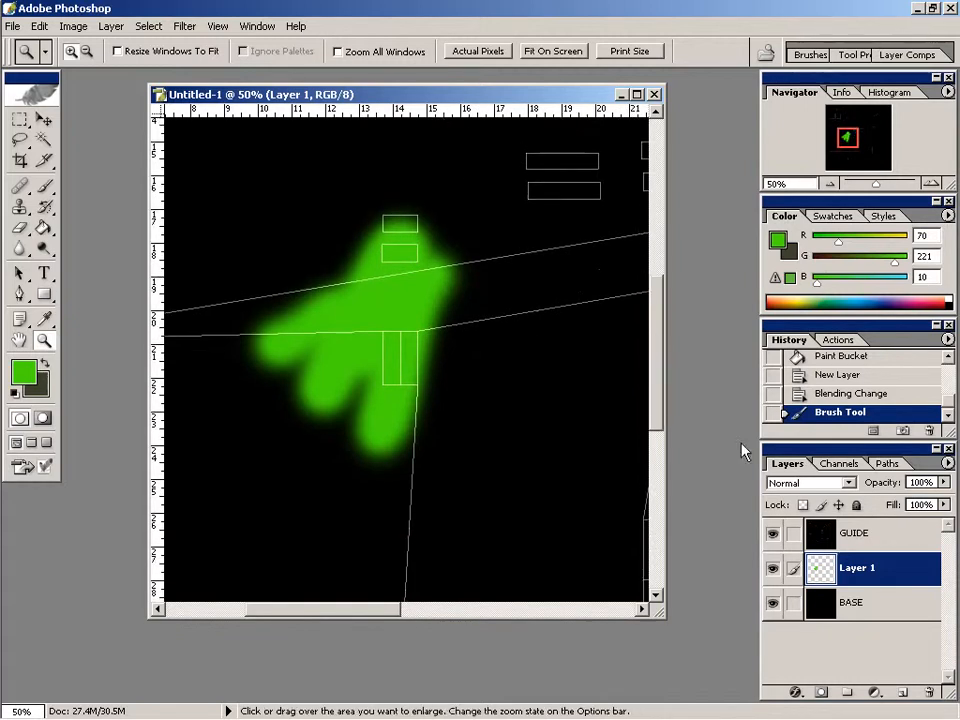
{"action": "left_click", "coordinate": [830, 185]}
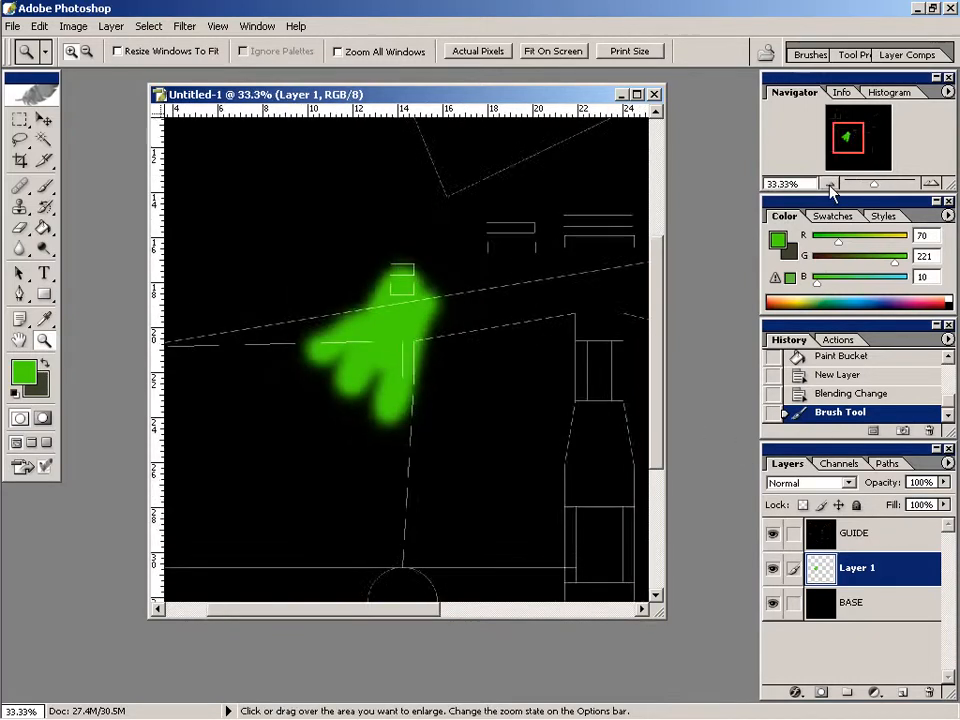
{"action": "left_click", "coordinate": [830, 185]}
{"action": "left_click", "coordinate": [830, 185]}
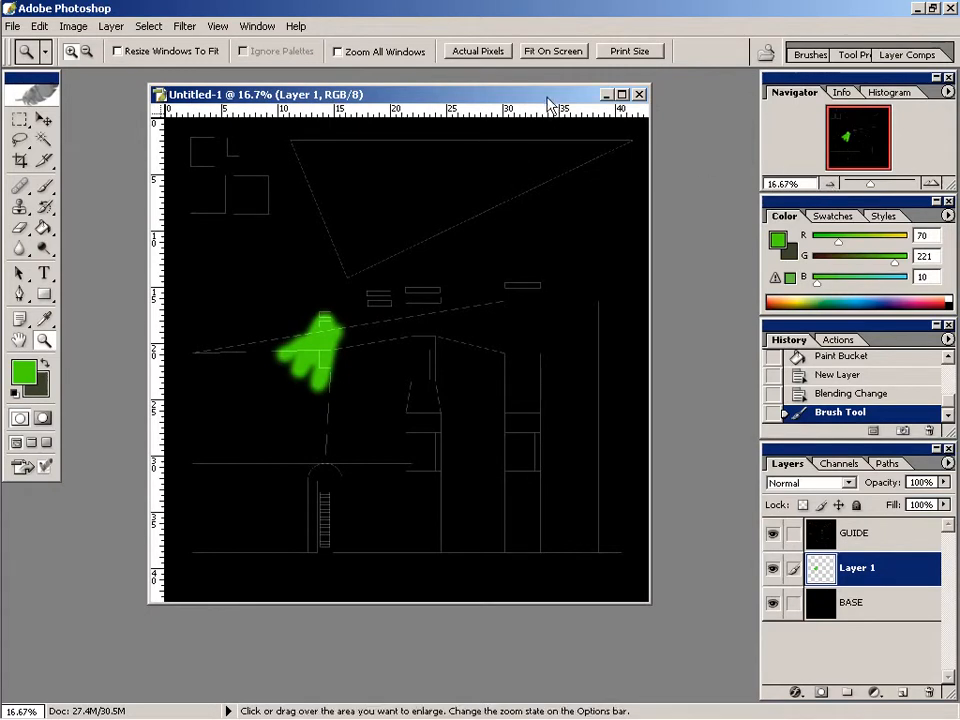
{"action": "left_click_drag", "start_coordinate": [548, 98], "coordinate": [571, 106]}
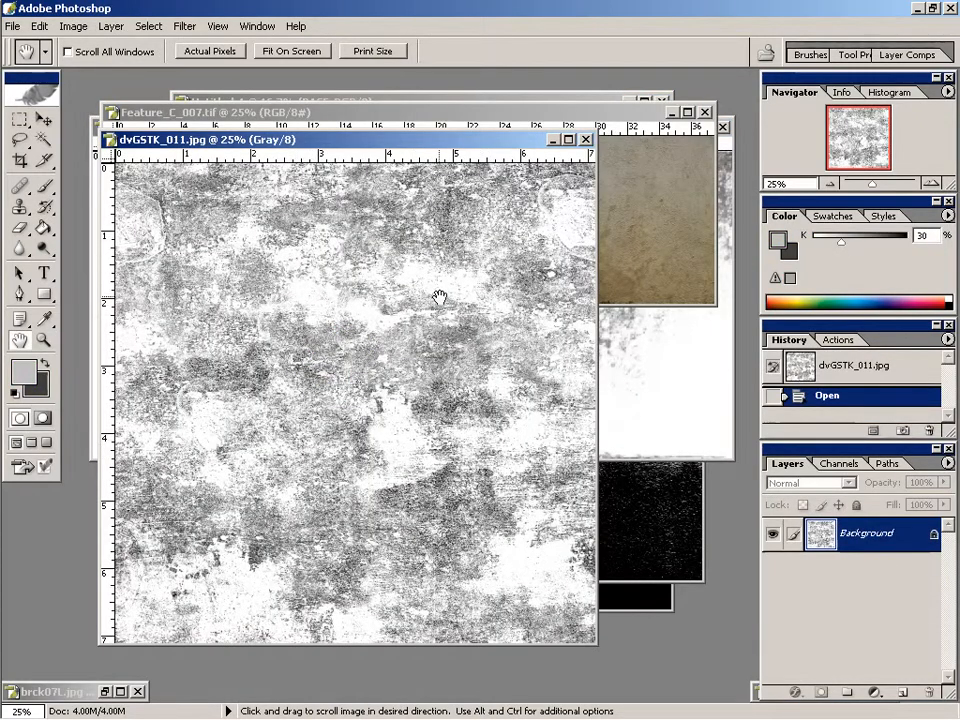
Minimize dvGSTK_011.jpg, view the reference photo Practical_06.jpg in ACDSee, and switch back to Photoshop.
{"action": "left_click", "coordinate": [553, 141]}
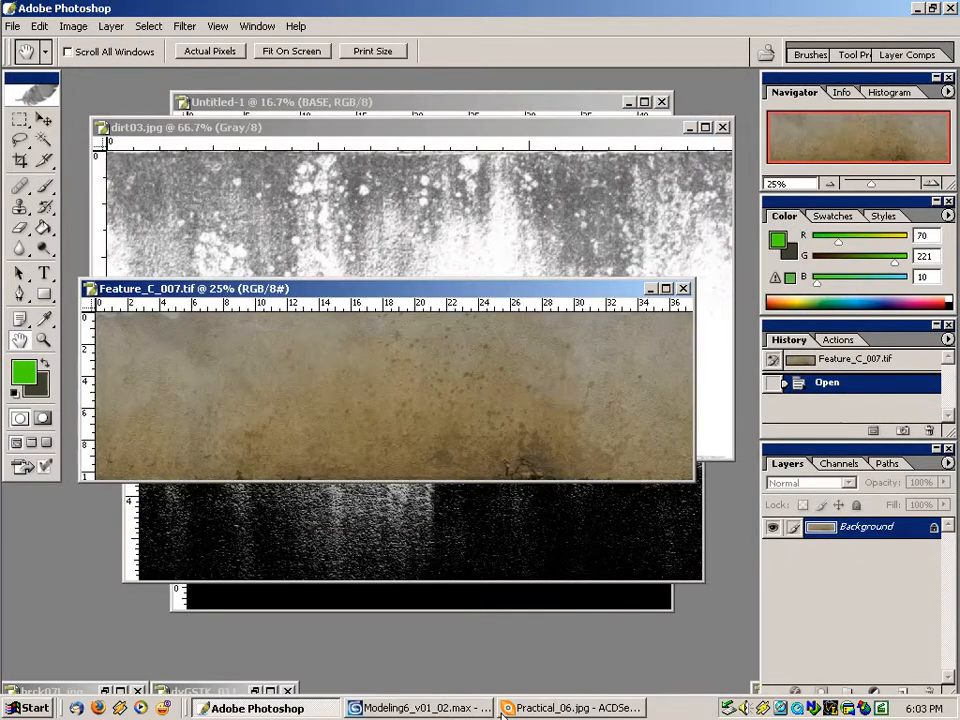
{"action": "left_click", "coordinate": [570, 705]}
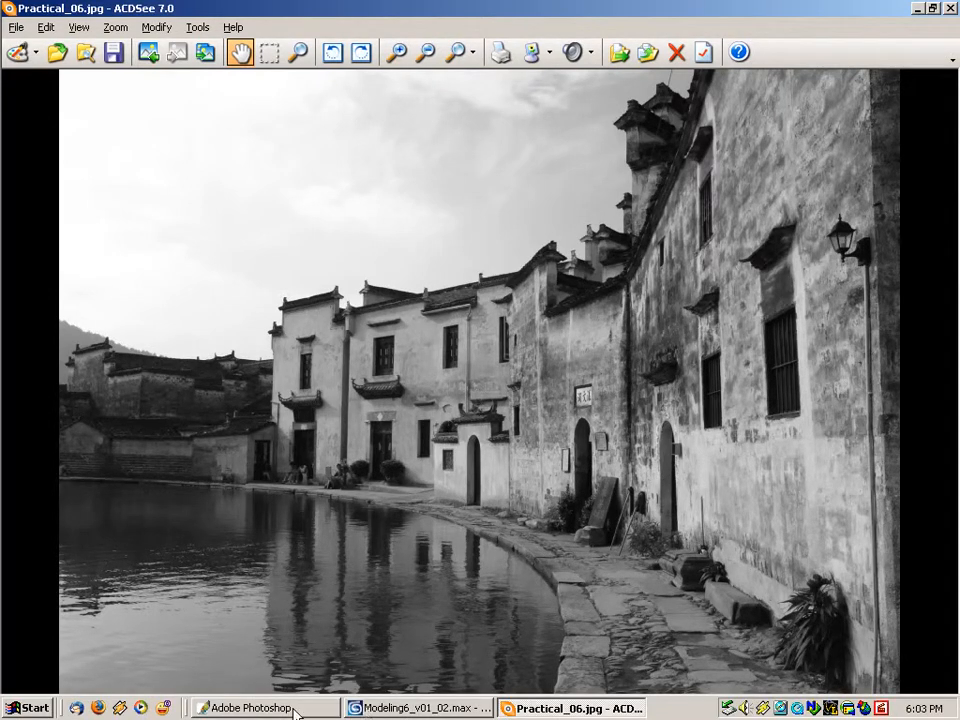
{"action": "left_click", "coordinate": [255, 708]}
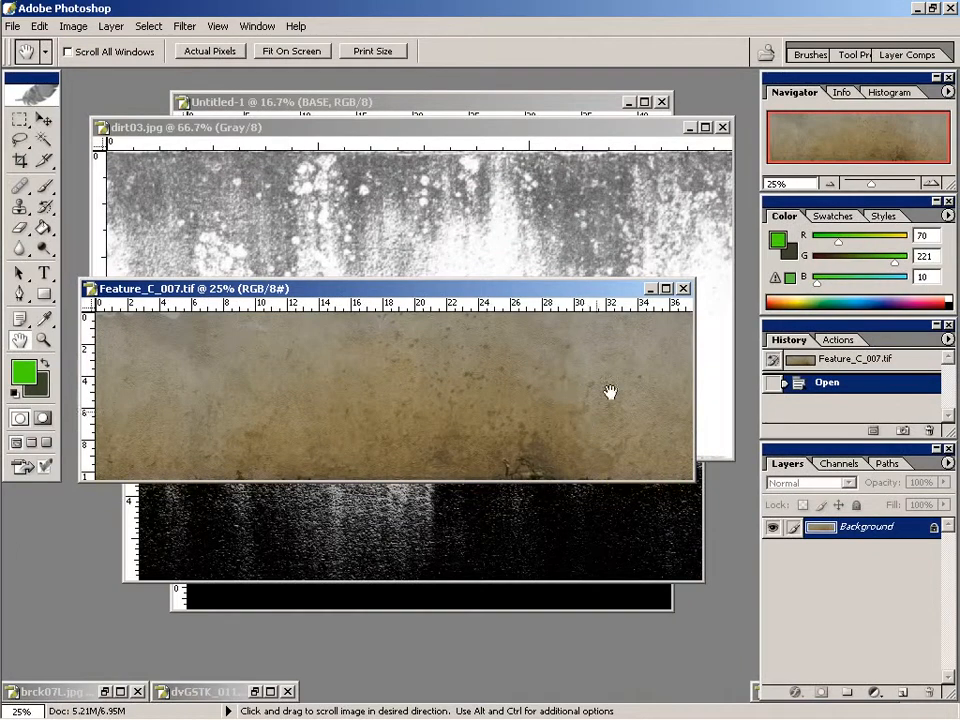
Minimize the texture images Feature_C_007.tif, dirt03.jpg and dir2_002.jpg to bring the building document into view.
{"action": "left_click", "coordinate": [650, 289]}
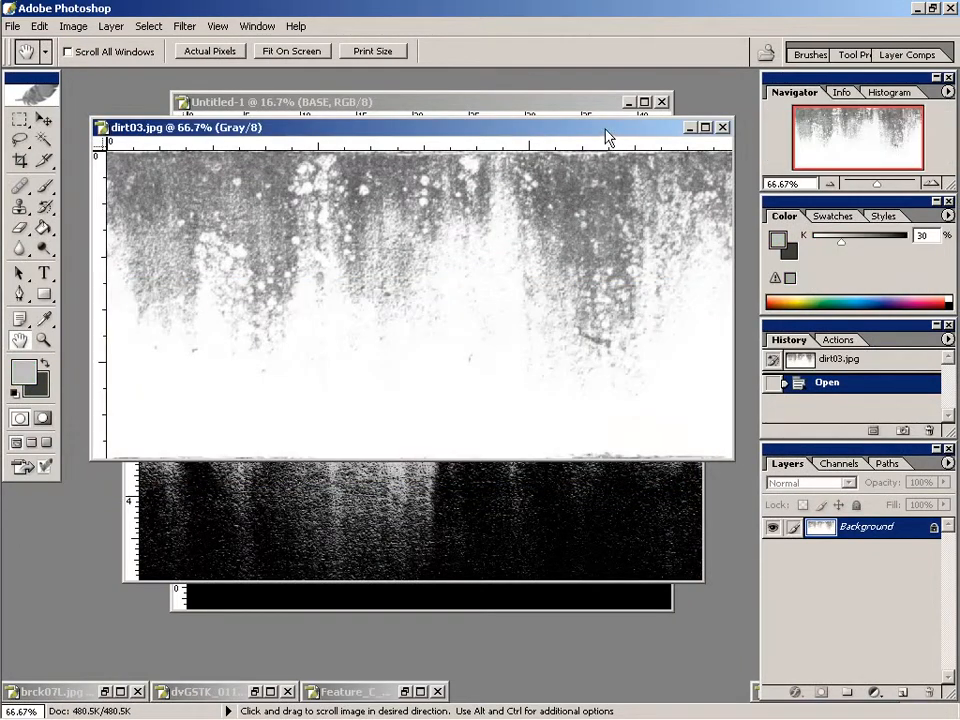
{"action": "left_click_drag", "start_coordinate": [605, 135], "coordinate": [586, 201]}
{"action": "left_click", "coordinate": [672, 193]}
{"action": "left_click_drag", "start_coordinate": [624, 140], "coordinate": [602, 160]}
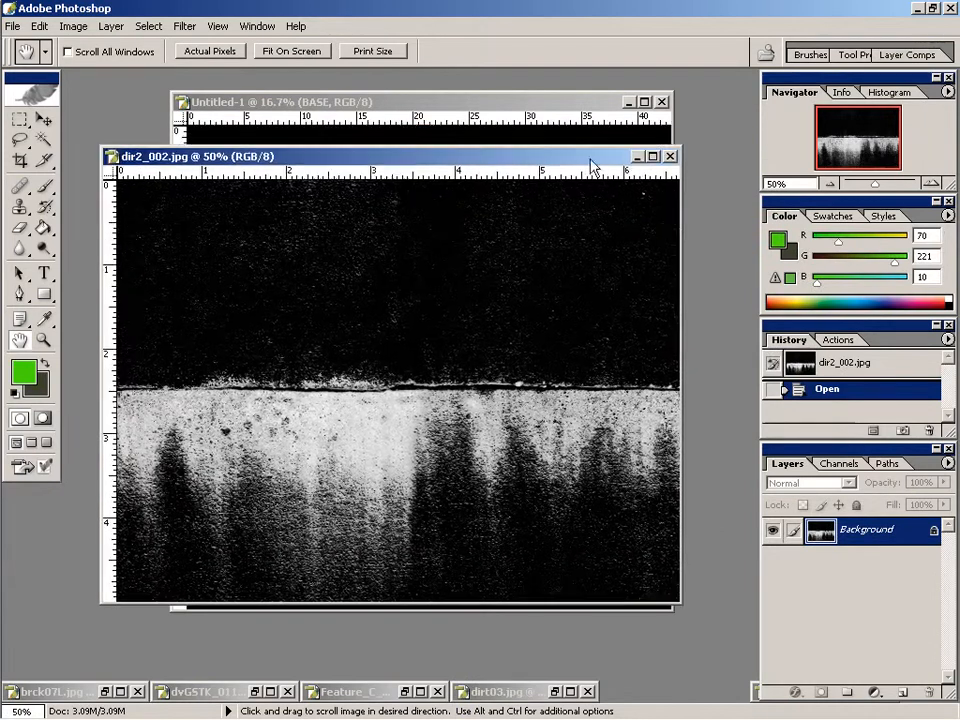
{"action": "left_click", "coordinate": [636, 155]}
{"action": "left_click_drag", "start_coordinate": [581, 108], "coordinate": [556, 110]}
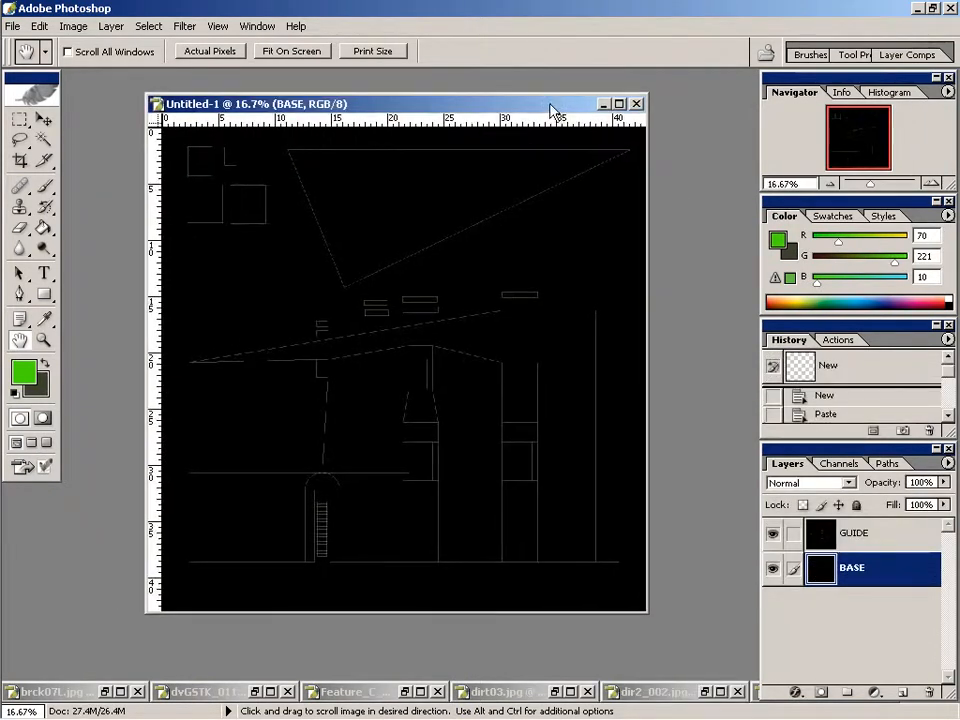
Restore brck07L.jpg, copy its brick image into the building document above BASE, and place it over the arched doorway area.
{"action": "left_click", "coordinate": [106, 692]}
{"action": "key", "text": "v"}
{"action": "left_click_drag", "start_coordinate": [410, 125], "coordinate": [582, 150]}
{"action": "left_click_drag", "start_coordinate": [306, 190], "coordinate": [210, 157]}
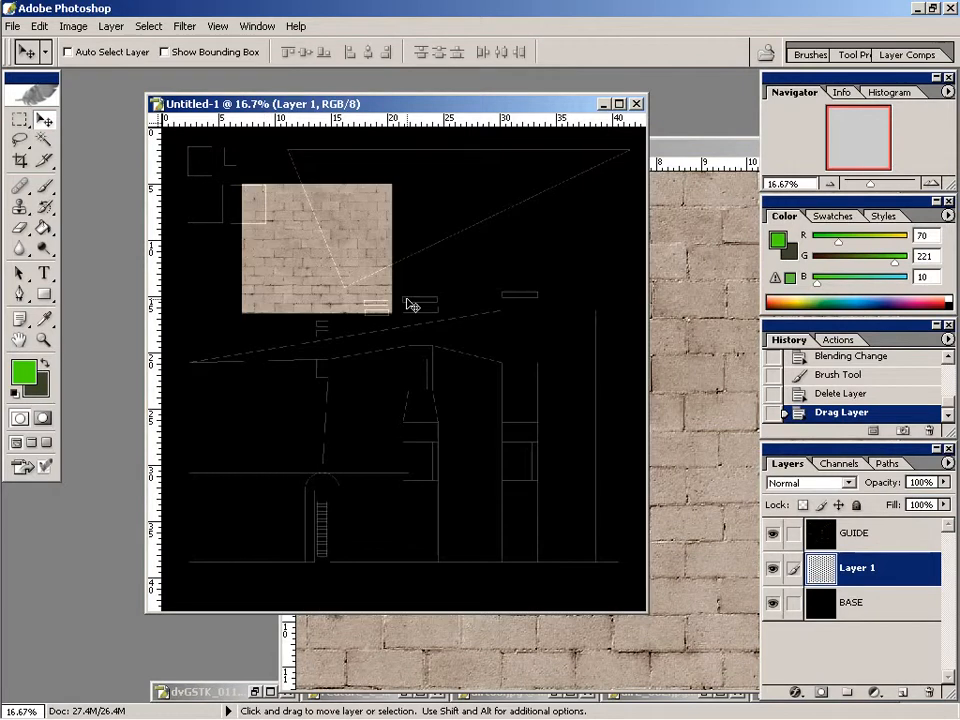
{"action": "left_click_drag", "start_coordinate": [360, 343], "coordinate": [333, 538]}
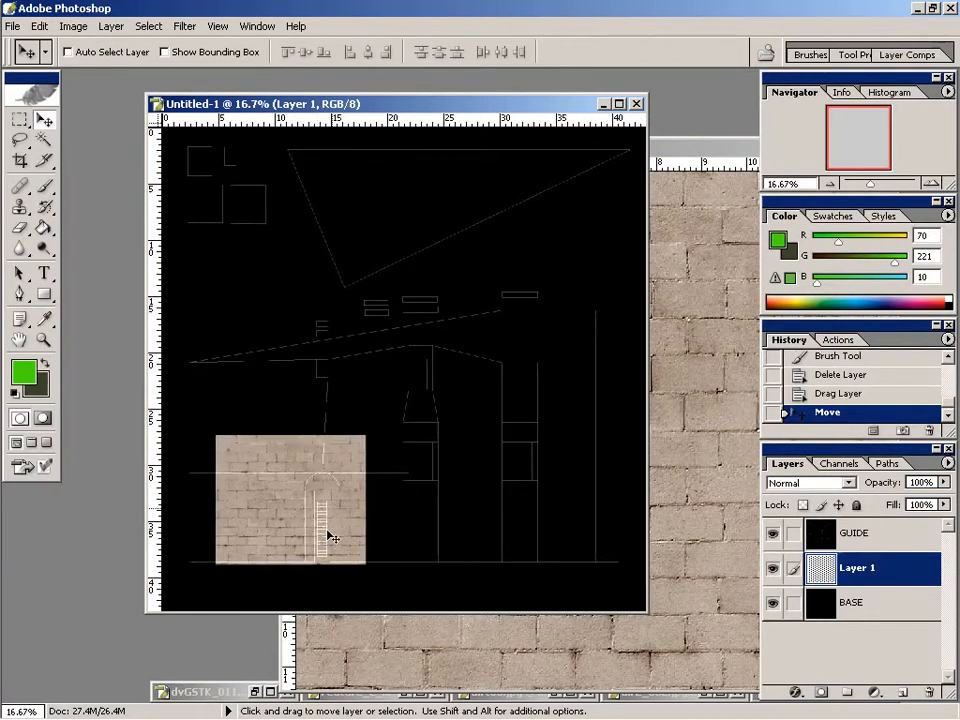
Check the brick size around the doorway and compare it with the walls and arched doors of Practical_06.jpg in ACDSee.
{"action": "key", "text": "z"}
{"action": "left_click", "coordinate": [358, 384]}
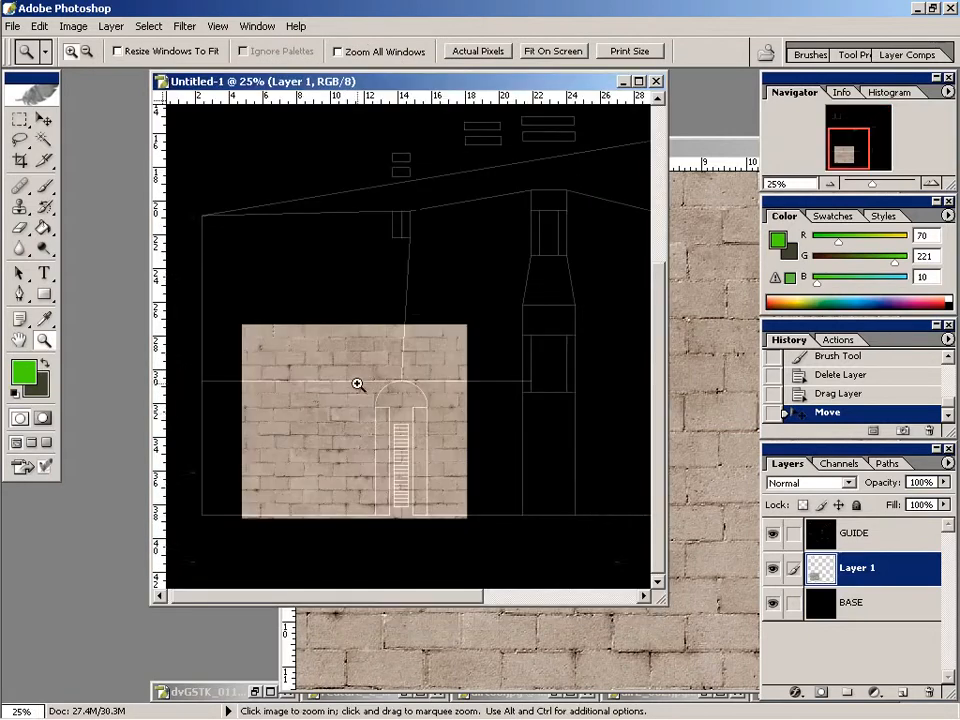
{"action": "left_click", "coordinate": [371, 383]}
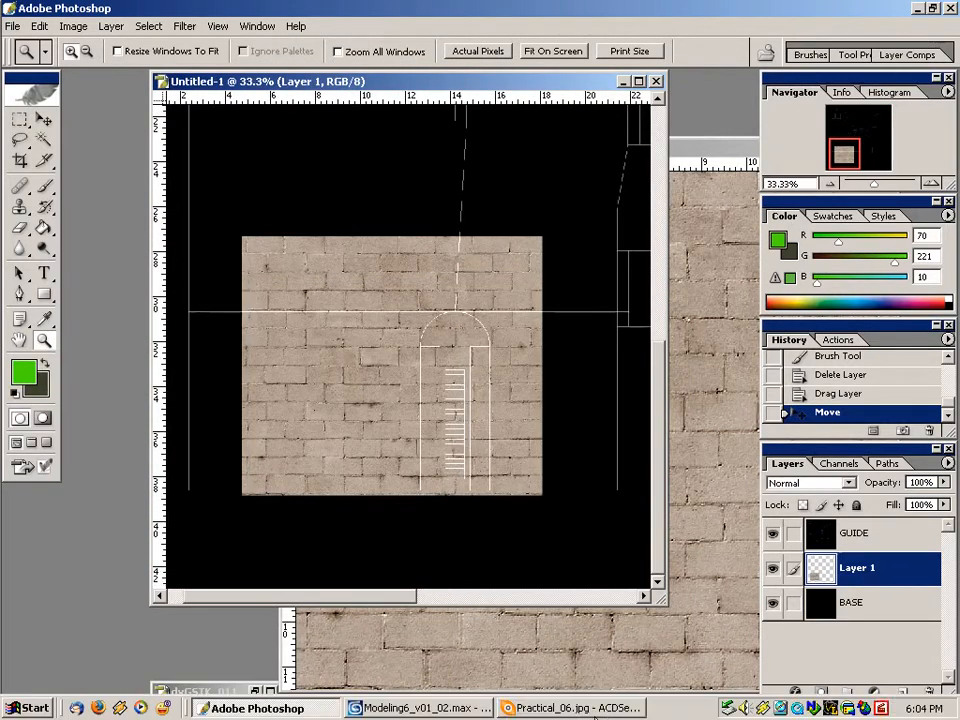
{"action": "left_click", "coordinate": [600, 708]}
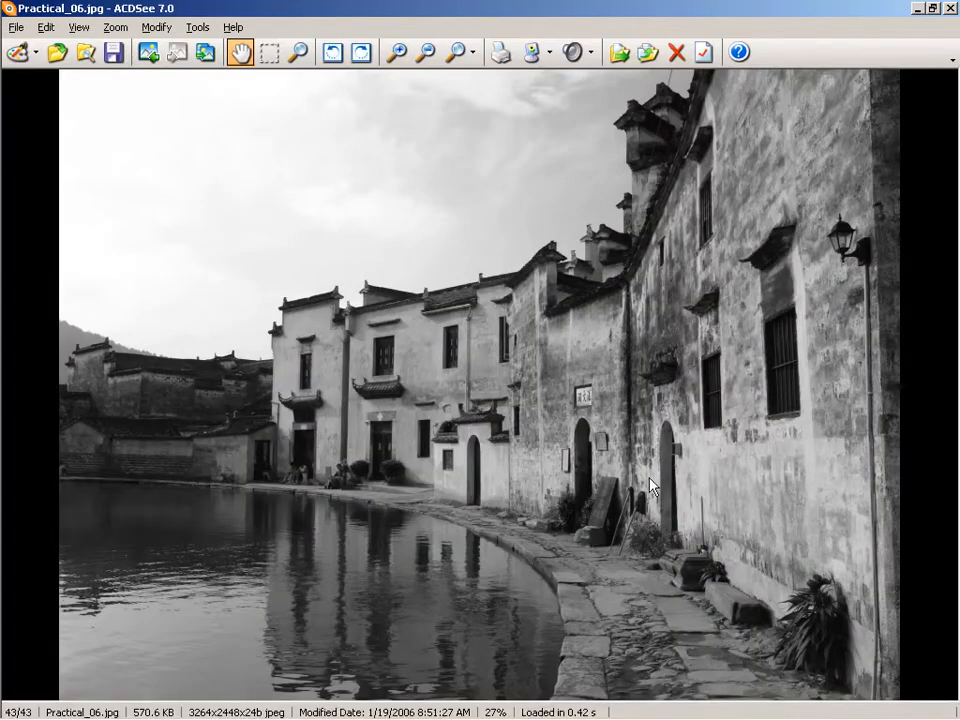
{"action": "scroll", "coordinate": [651, 486], "scroll_direction": "up", "scroll_amount": 3}
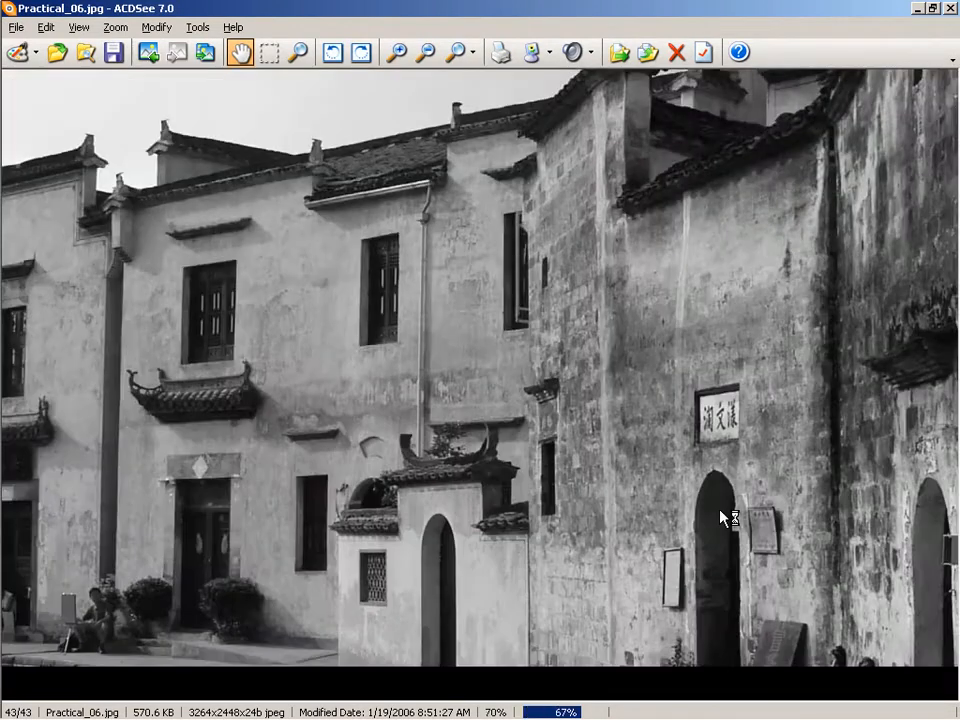
{"action": "left_click_drag", "start_coordinate": [729, 516], "coordinate": [372, 300]}
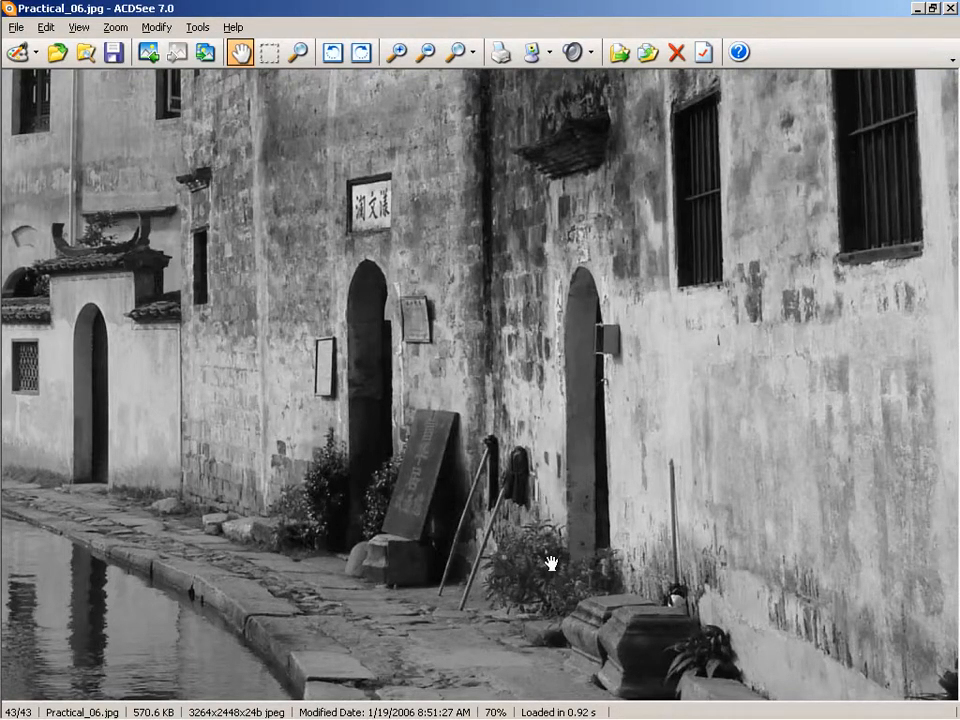
Switch back to Photoshop, shrink the brick image slightly in proportion, and align it with the left edge of the wall outline.
{"action": "key", "text": "alt+Tab"}
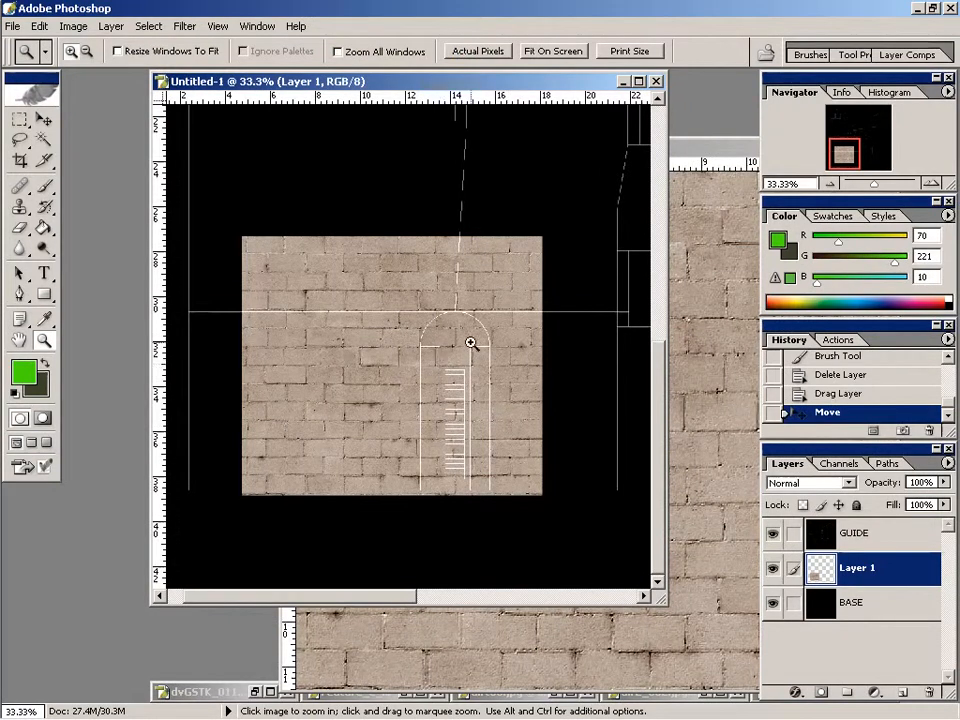
{"action": "key", "text": "ctrl+t"}
{"action": "left_click_drag", "start_coordinate": [545, 241], "coordinate": [482, 290]}
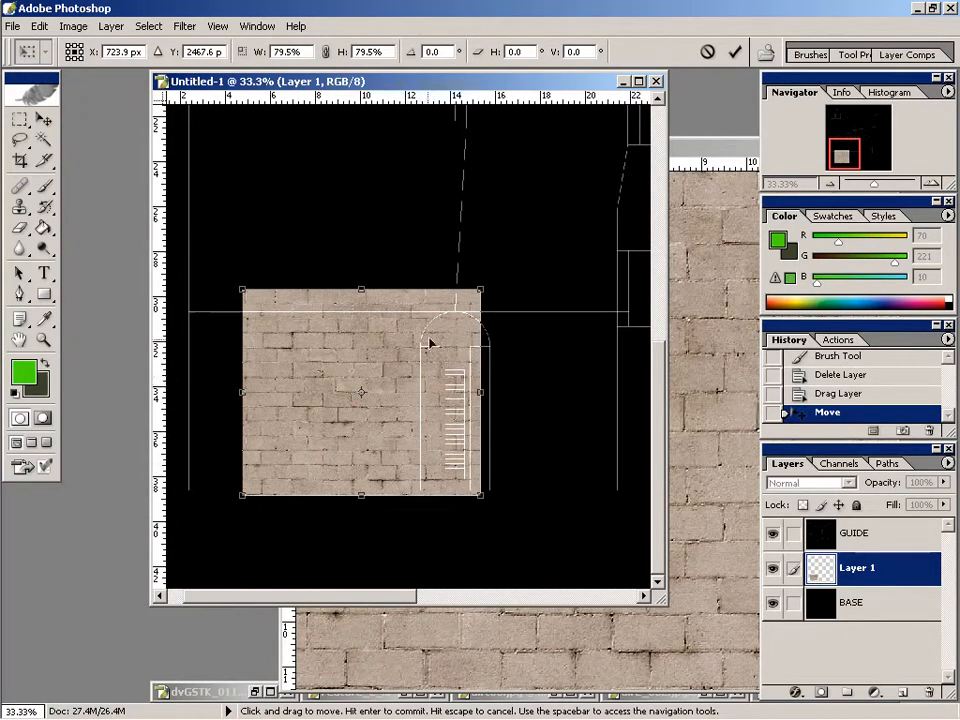
{"action": "left_click_drag", "start_coordinate": [480, 289], "coordinate": [519, 273]}
{"action": "key", "text": "Return"}
{"action": "key", "text": "z"}
{"action": "key", "text": "v"}
{"action": "key", "text": "ctrl+t"}
{"action": "left_click_drag", "start_coordinate": [542, 237], "coordinate": [511, 265]}
{"action": "key", "text": "Return"}
{"action": "key", "text": "z"}
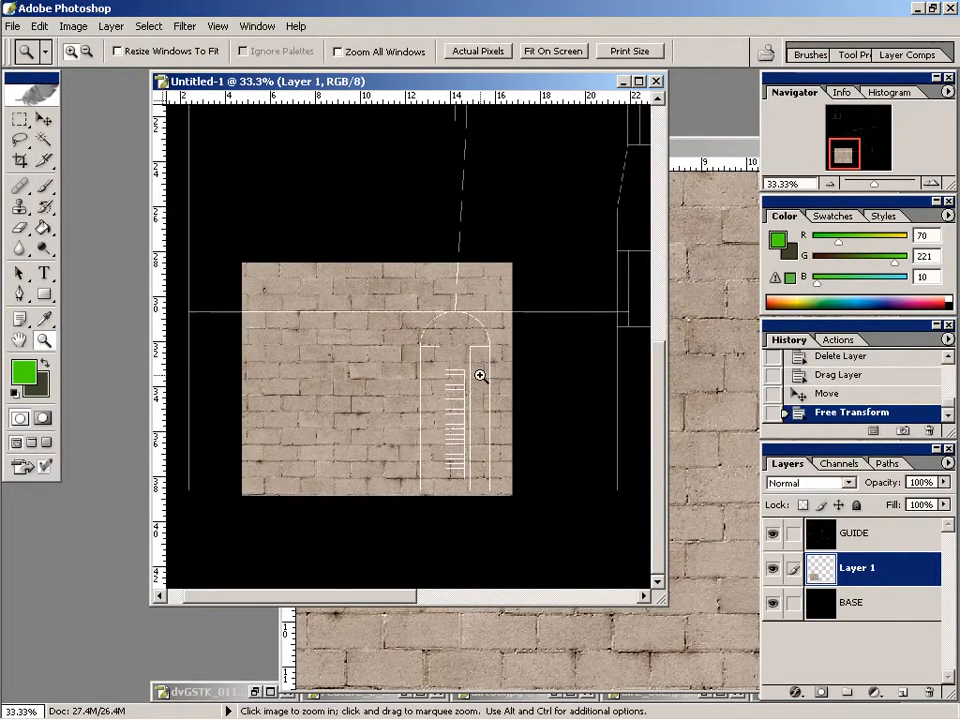
{"action": "key", "text": "v"}
{"action": "left_click_drag", "start_coordinate": [456, 381], "coordinate": [407, 377]}
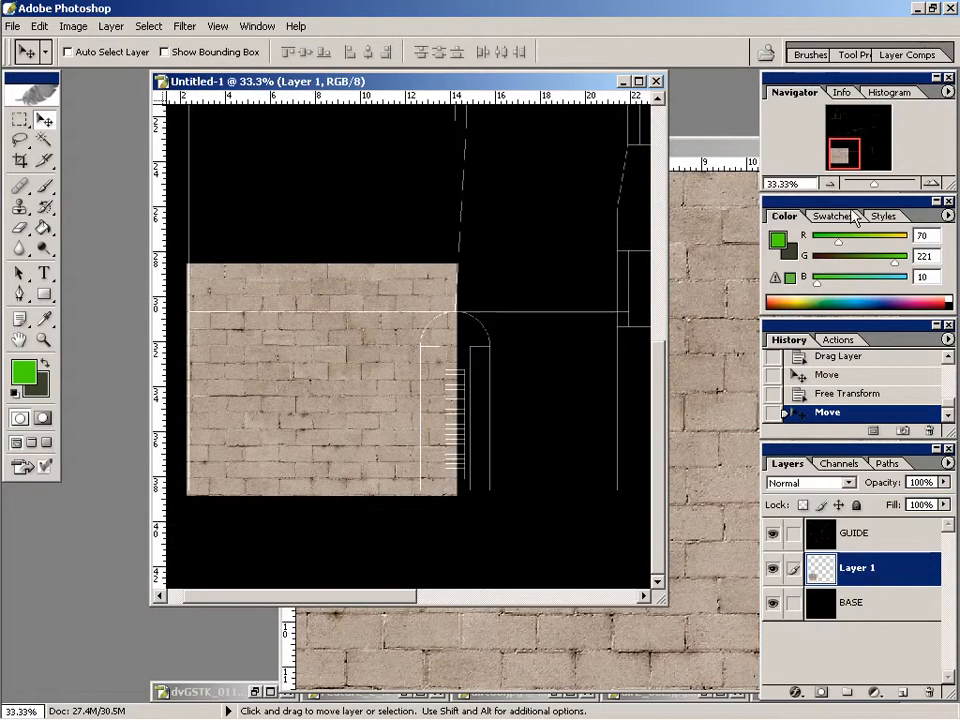
Select the brick tile's pixels, add guides along its right and top edges, and duplicate it once to the right.
{"action": "left_click", "coordinate": [828, 186]}
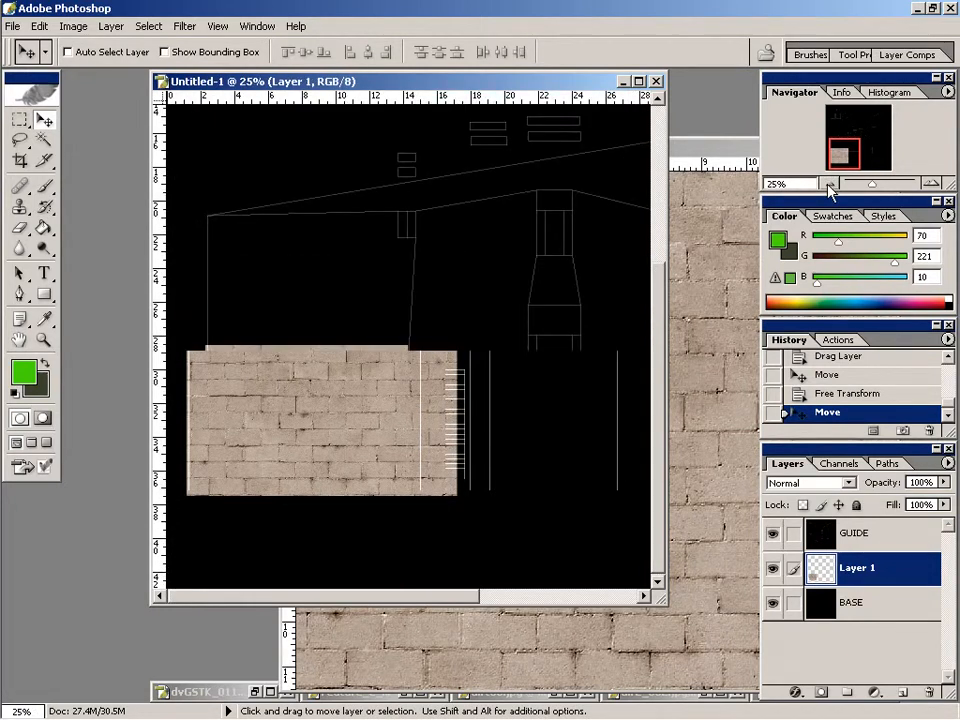
{"action": "left_click", "coordinate": [828, 186]}
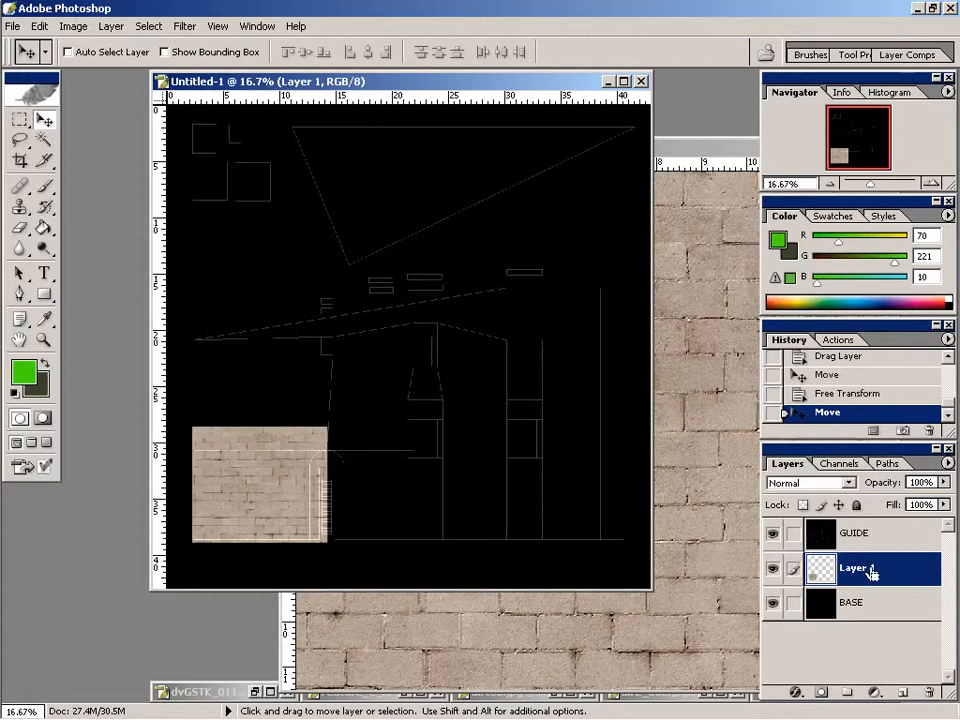
{"action": "left_click", "coordinate": [820, 568], "text": "ctrl"}
{"action": "left_click_drag", "start_coordinate": [158, 410], "coordinate": [329, 412]}
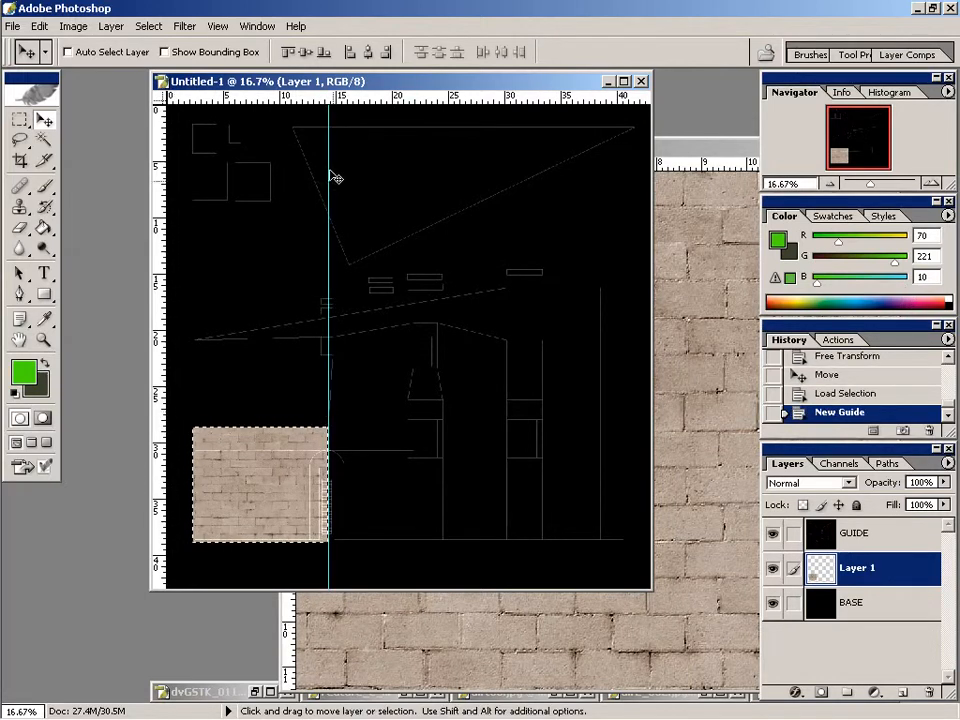
{"action": "left_click_drag", "start_coordinate": [306, 98], "coordinate": [278, 427]}
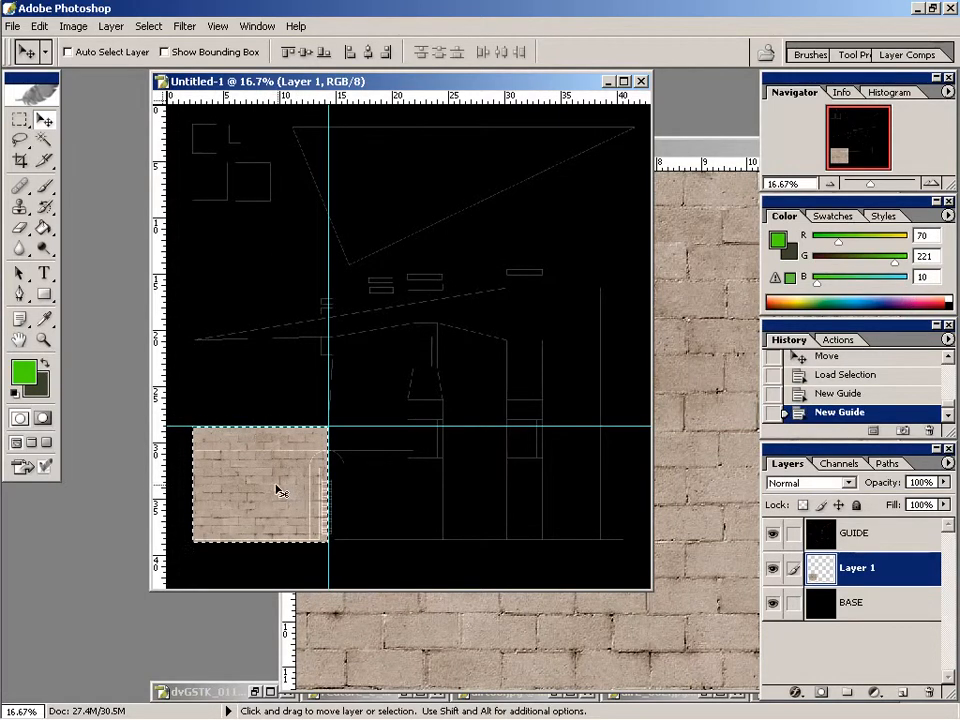
{"action": "key", "text": "shift"}
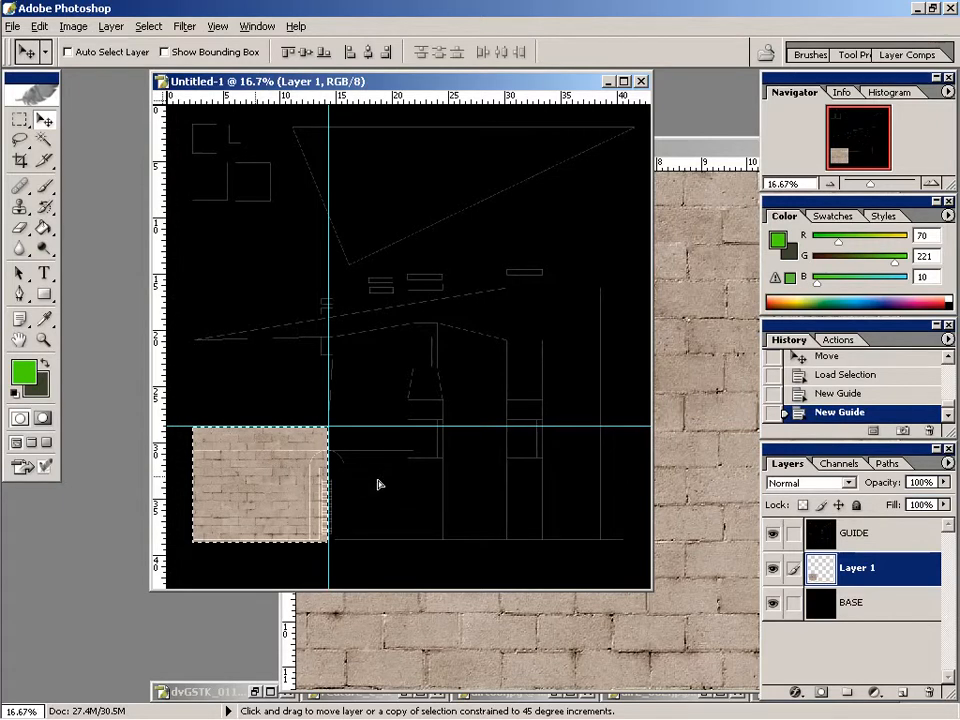
{"action": "left_click_drag", "start_coordinate": [381, 484], "coordinate": [386, 489]}
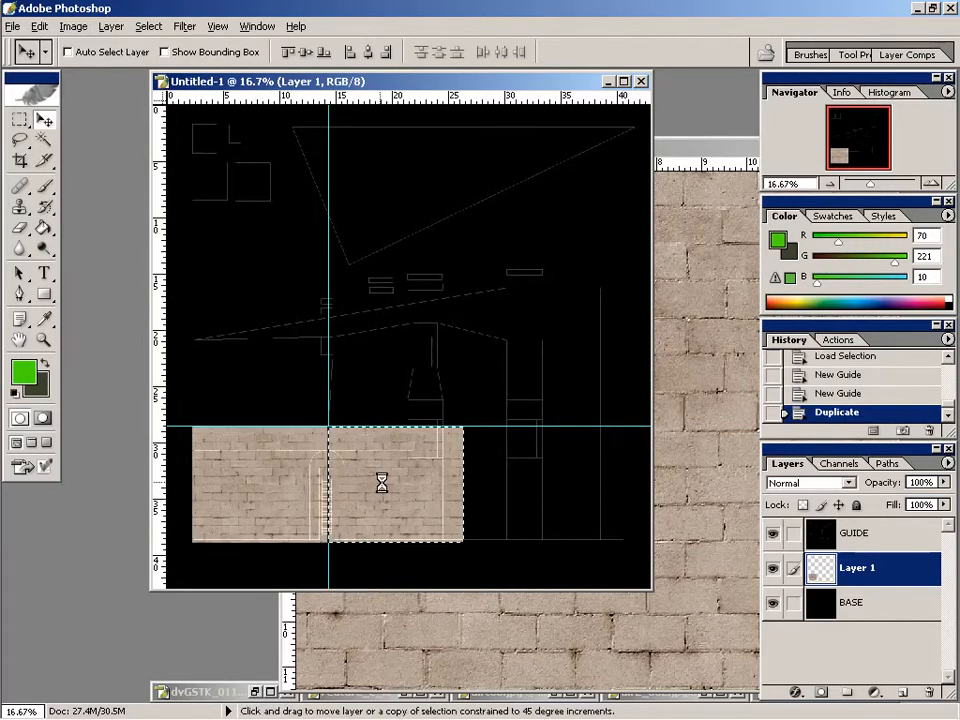
Extend the brick row across the canvas with two more duplicates, adding a vertical guide at each seam.
{"action": "left_click_drag", "start_coordinate": [160, 320], "coordinate": [463, 354]}
{"action": "left_click_drag", "start_coordinate": [369, 461], "coordinate": [503, 477]}
{"action": "left_click_drag", "start_coordinate": [160, 350], "coordinate": [598, 383]}
{"action": "left_click_drag", "start_coordinate": [493, 484], "coordinate": [628, 484]}
Select the whole brick row and duplicate it upward, using horizontal guides at the seams, until bricks fill the upper canvas.
{"action": "left_click", "coordinate": [808, 572], "text": "ctrl"}
{"action": "left_click_drag", "start_coordinate": [380, 476], "coordinate": [380, 360]}
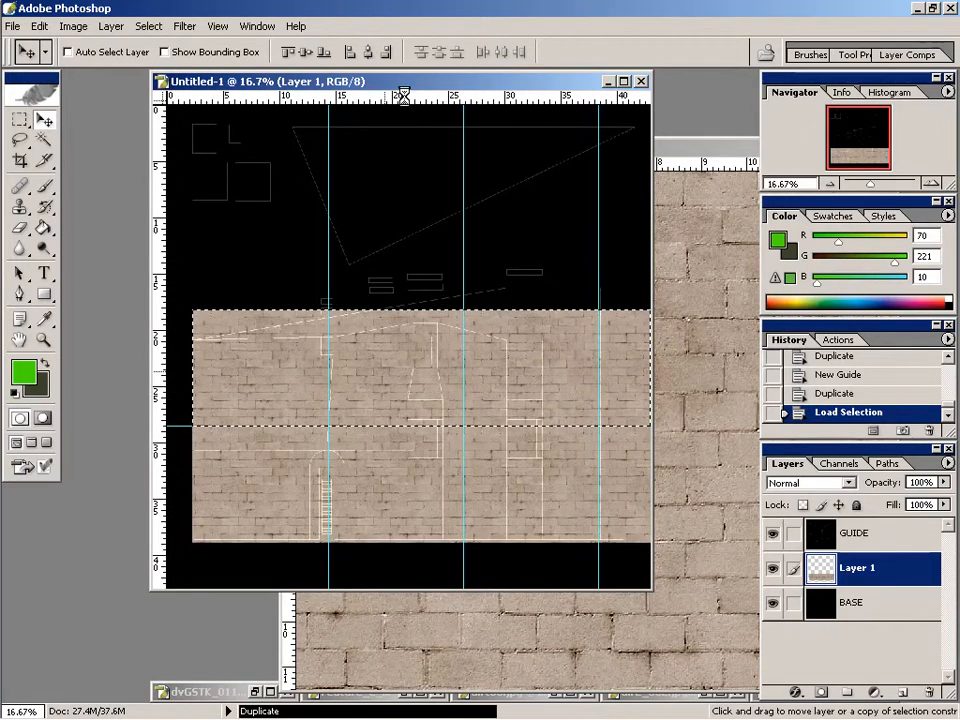
{"action": "left_click_drag", "start_coordinate": [399, 94], "coordinate": [394, 194]}
{"action": "left_click_drag", "start_coordinate": [424, 97], "coordinate": [414, 193]}
{"action": "left_click_drag", "start_coordinate": [408, 257], "coordinate": [409, 167]}
Deselect, shift the brick layer so it covers the whole UV layout, and clear all guides.
{"action": "key", "text": "ctrl+d"}
{"action": "left_click_drag", "start_coordinate": [432, 260], "coordinate": [424, 273]}
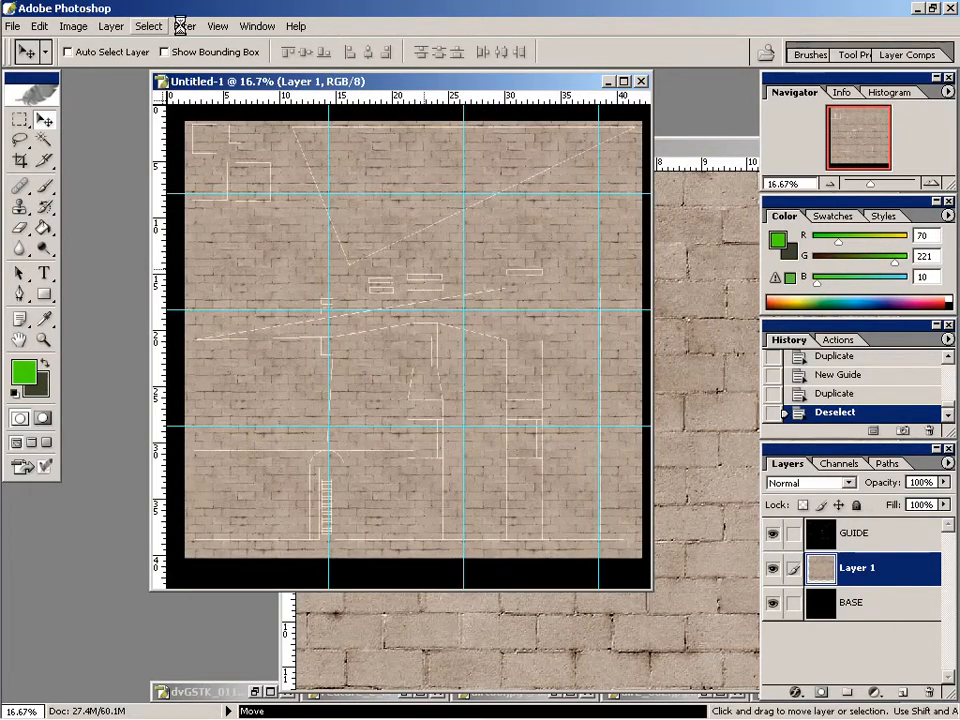
{"action": "left_click", "coordinate": [219, 27]}
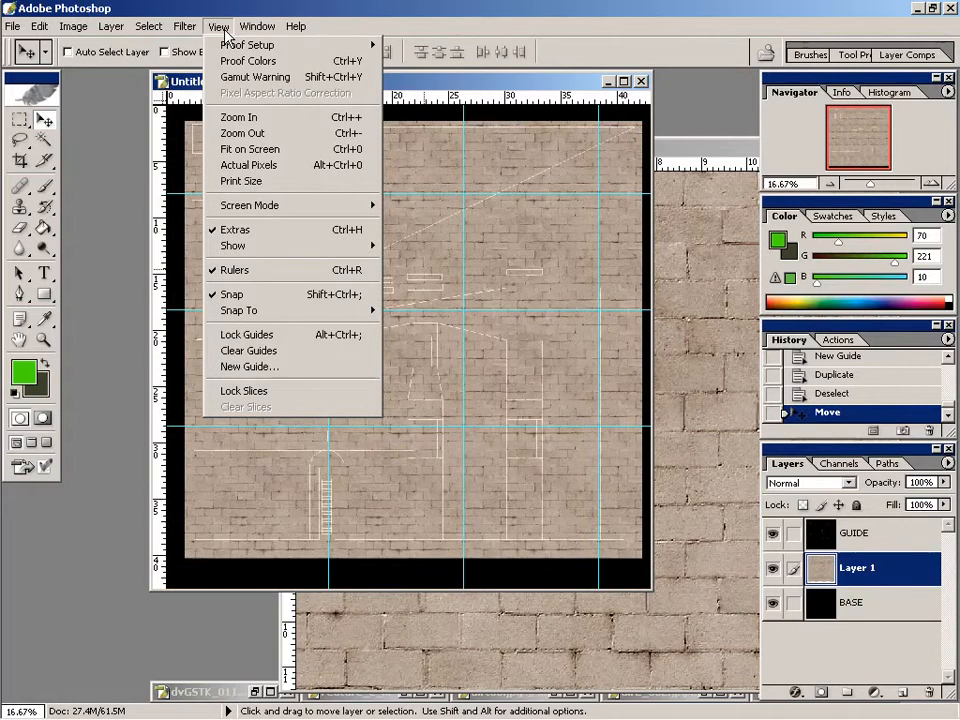
{"action": "left_click", "coordinate": [242, 350]}
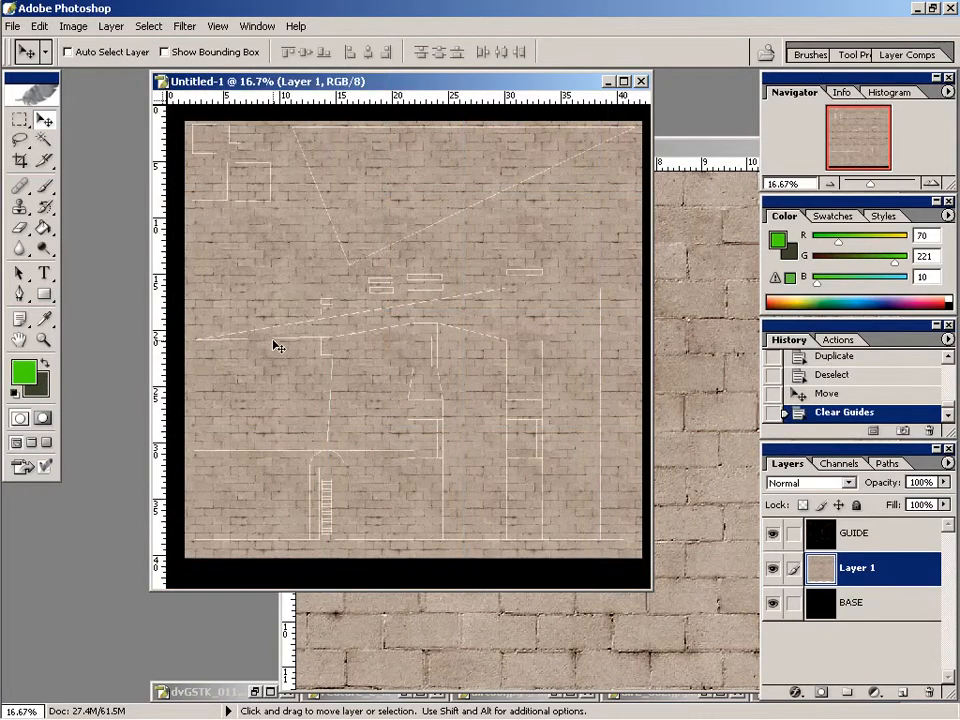
Desaturate the brick layer with Hue/Saturation at -100 saturation and check the brick pattern around the arched doorway.
{"action": "key", "text": "ctrl+u"}
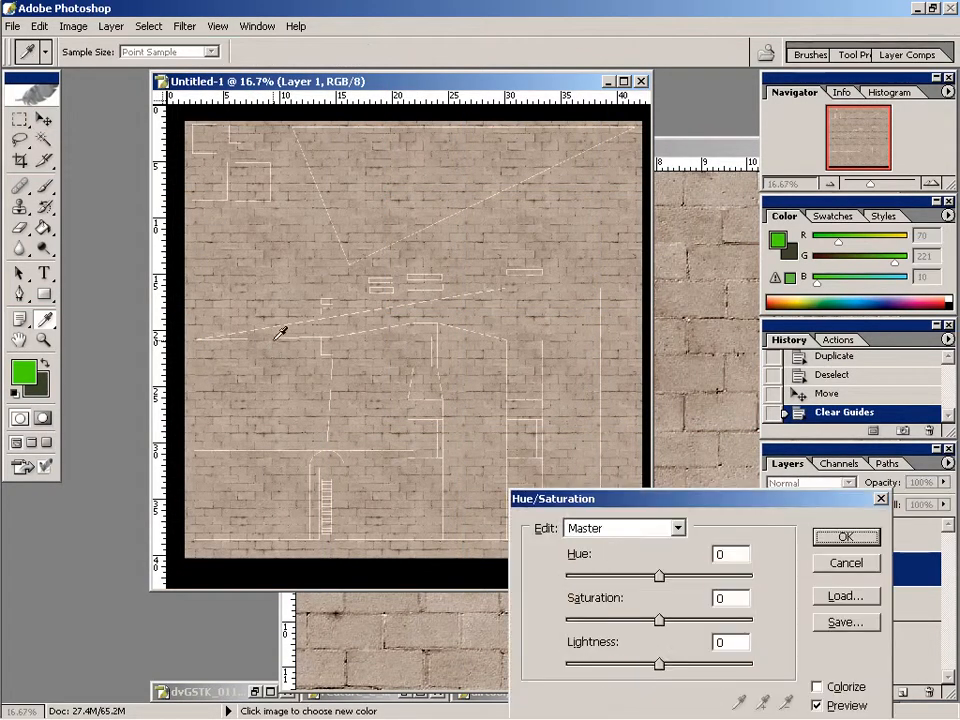
{"action": "left_click_drag", "start_coordinate": [662, 621], "coordinate": [470, 618]}
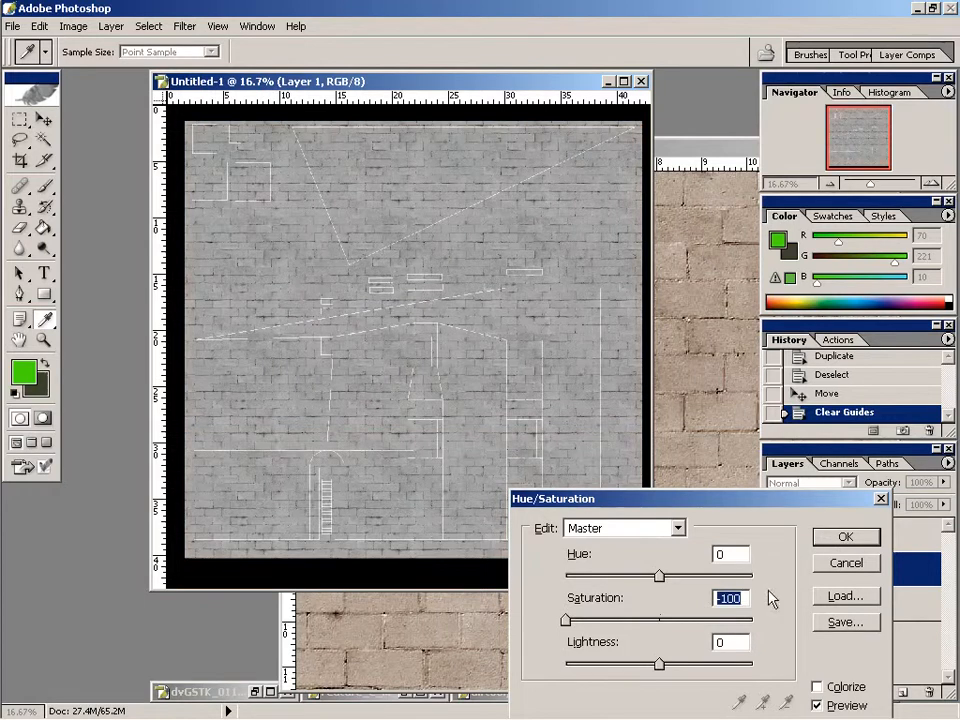
{"action": "left_click", "coordinate": [845, 537]}
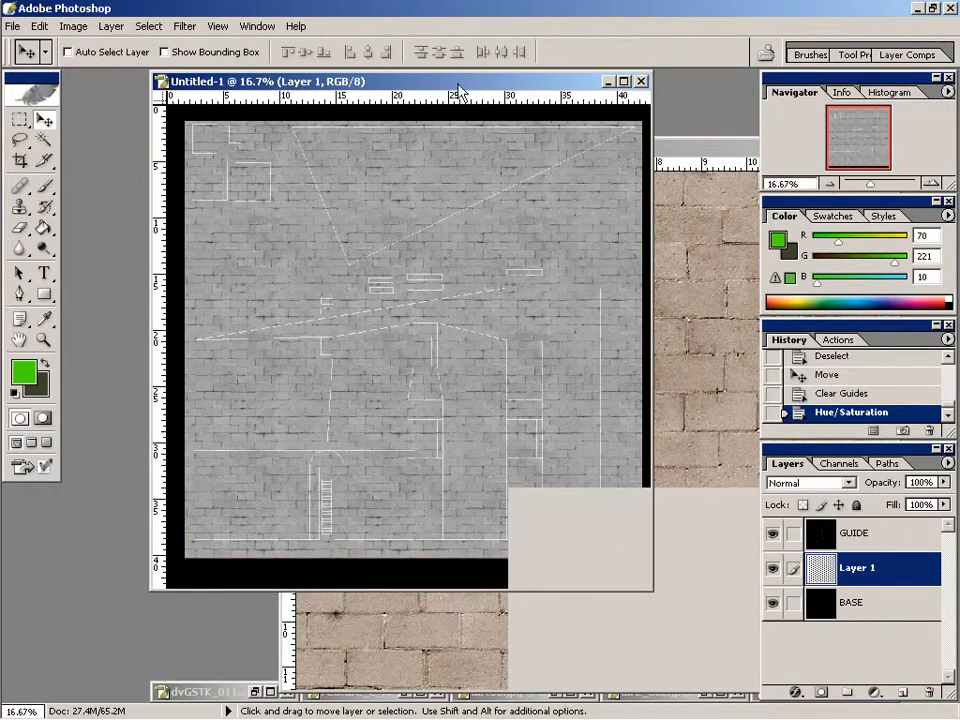
{"action": "left_click_drag", "start_coordinate": [304, 84], "coordinate": [244, 114]}
{"action": "key", "text": "z"}
{"action": "left_click", "coordinate": [390, 482]}
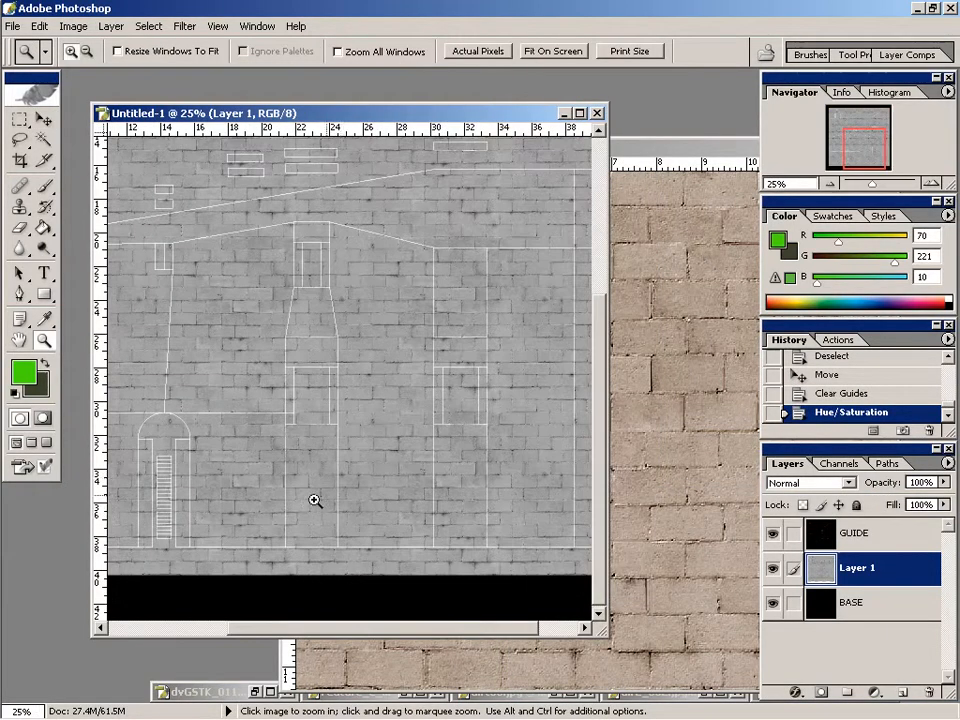
{"action": "left_click", "coordinate": [246, 478]}
{"action": "left_click", "coordinate": [330, 466]}
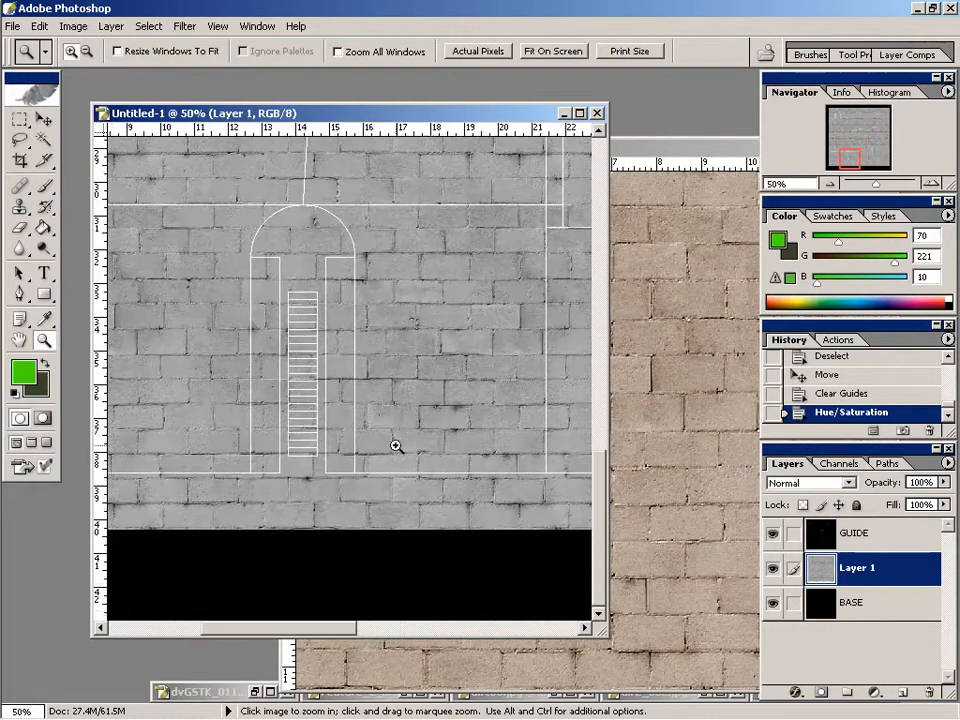
{"action": "left_click_drag", "start_coordinate": [507, 118], "coordinate": [498, 98]}
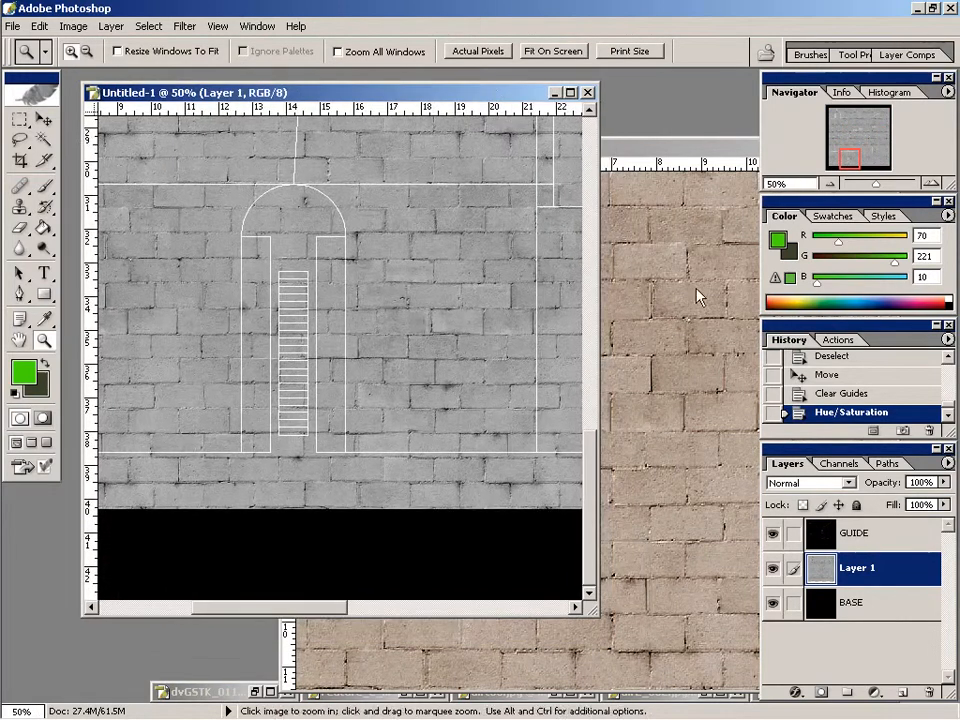
Minimize brck07L.jpg and restore dvGSTK_011.jpg over the building document.
{"action": "left_click", "coordinate": [660, 150]}
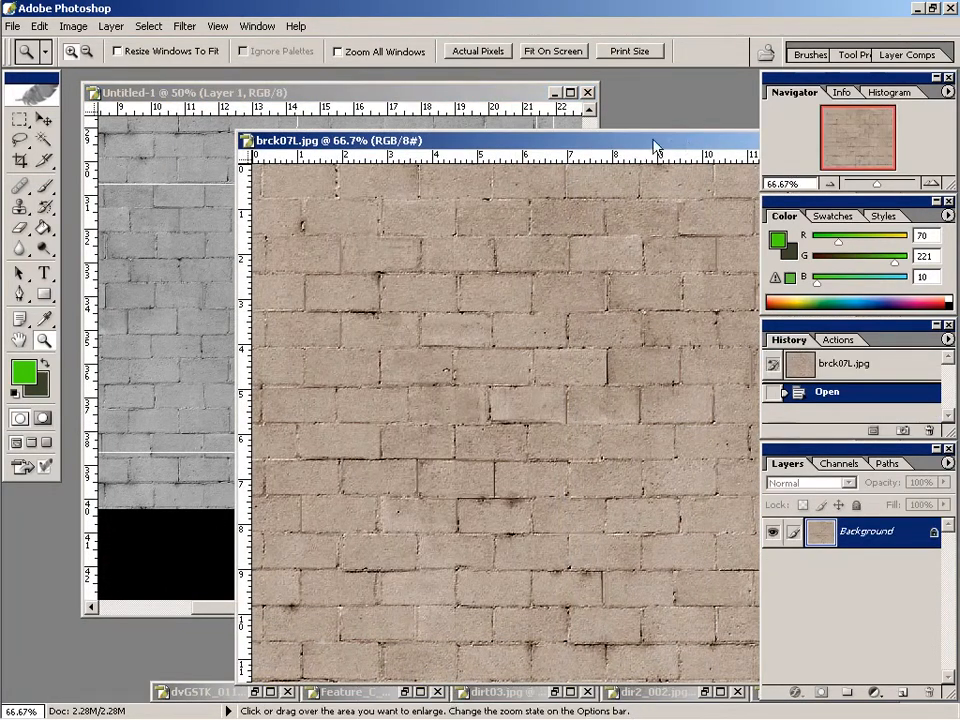
{"action": "left_click_drag", "start_coordinate": [655, 148], "coordinate": [492, 143]}
{"action": "left_click", "coordinate": [611, 135]}
{"action": "left_click", "coordinate": [255, 697]}
{"action": "left_click_drag", "start_coordinate": [503, 146], "coordinate": [524, 167]}
Show the whole building document at 16.67% and copy the dvGSTK_011.jpg grunge image into it above the brick layer.
{"action": "left_click", "coordinate": [420, 92]}
{"action": "left_click", "coordinate": [829, 184]}
{"action": "left_click", "coordinate": [829, 184]}
{"action": "left_click", "coordinate": [606, 257]}
{"action": "key", "text": "v"}
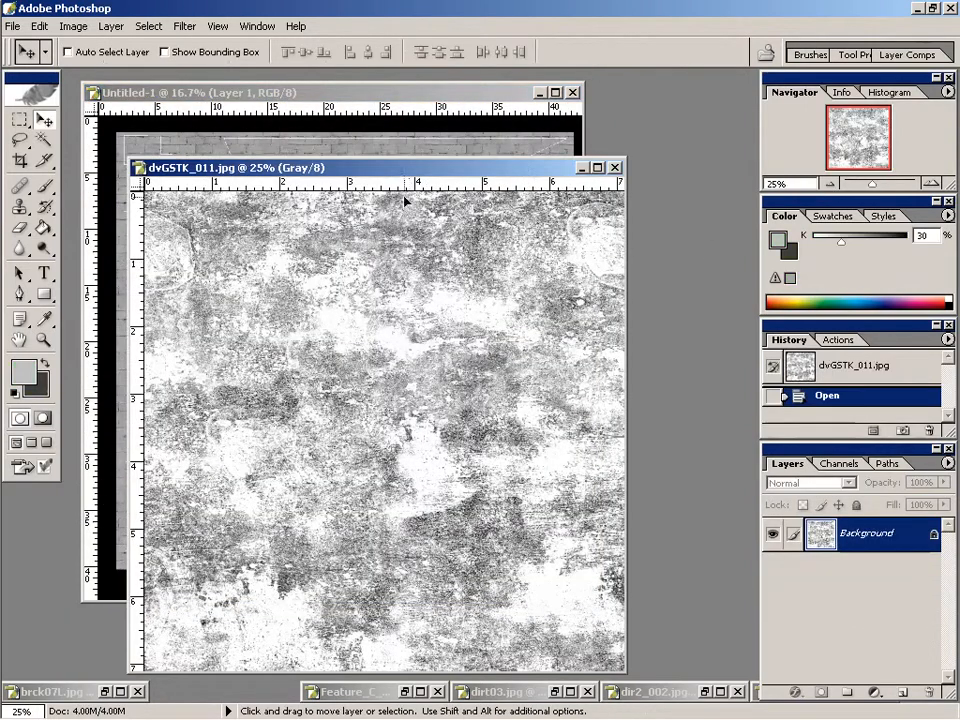
{"action": "left_click_drag", "start_coordinate": [395, 155], "coordinate": [346, 353]}
Set the grunge layer to Multiply, move it to the wall's lower-left corner and scale it up proportionally over the bricks.
{"action": "left_click", "coordinate": [848, 484]}
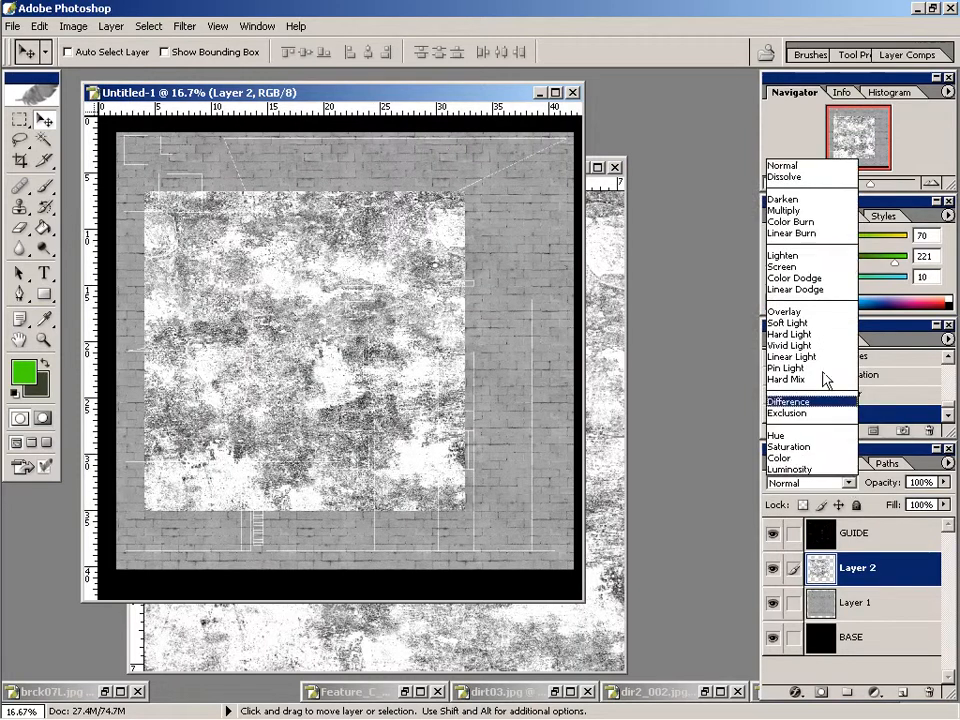
{"action": "left_click", "coordinate": [812, 211]}
{"action": "left_click_drag", "start_coordinate": [446, 354], "coordinate": [416, 399]}
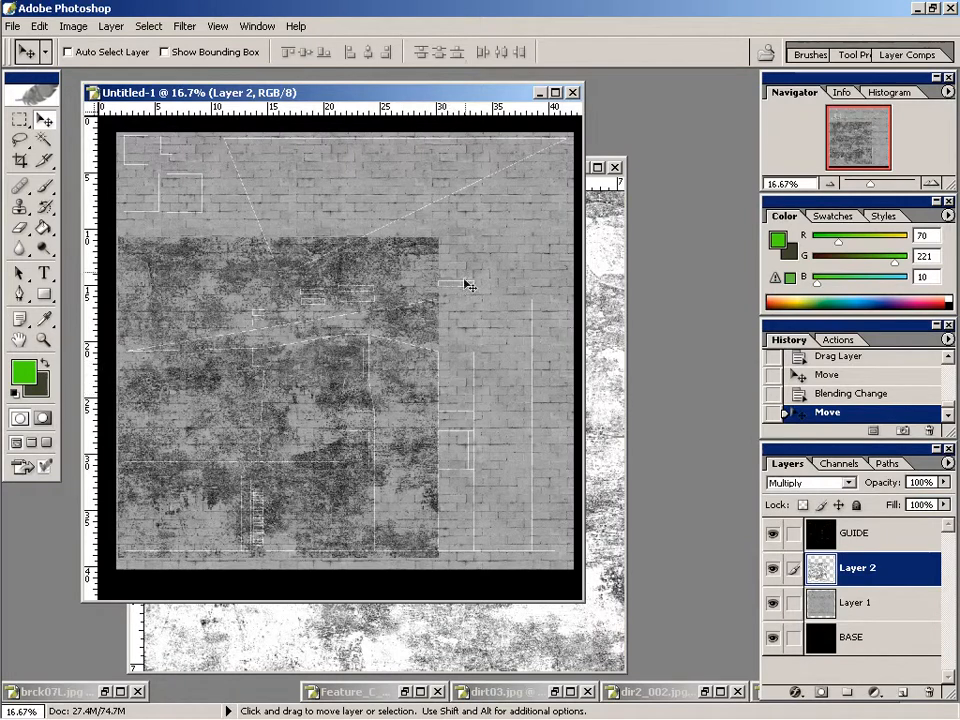
{"action": "key", "text": "ctrl+t"}
{"action": "left_click_drag", "start_coordinate": [439, 235], "coordinate": [553, 154]}
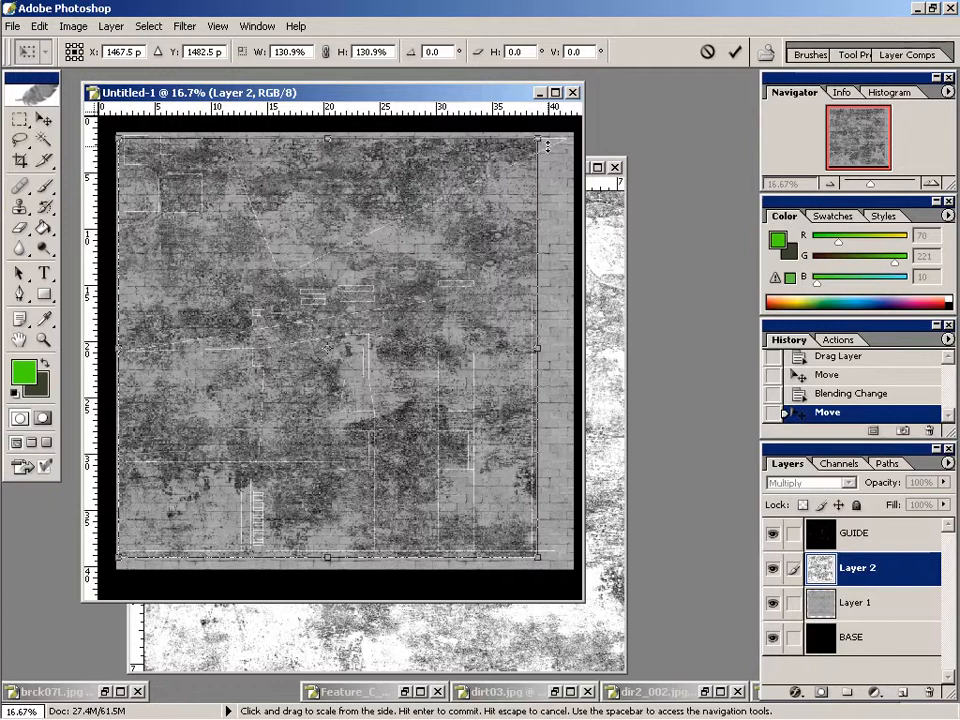
Reduce the grunge layer's fill to 38%.
{"action": "key", "text": "space"}
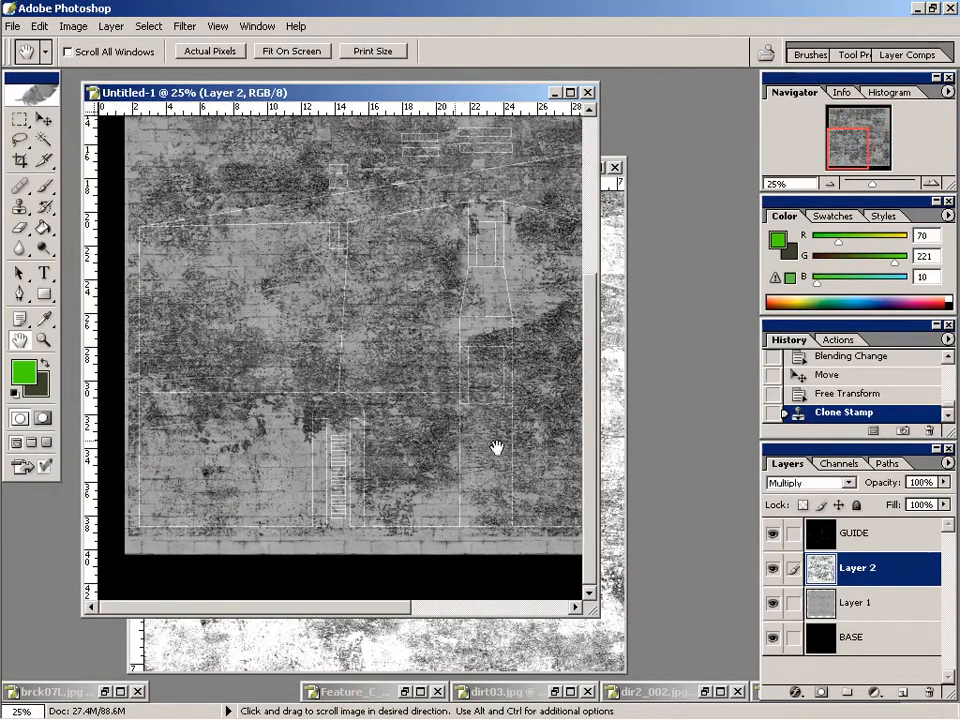
{"action": "left_click", "coordinate": [942, 507]}
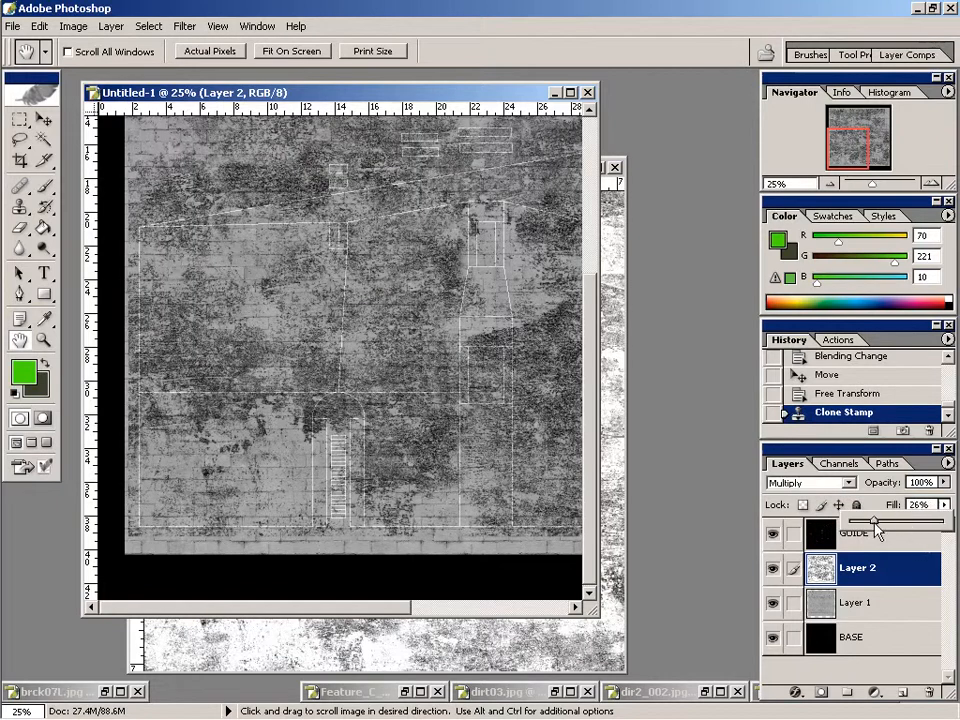
{"action": "left_click", "coordinate": [886, 522]}
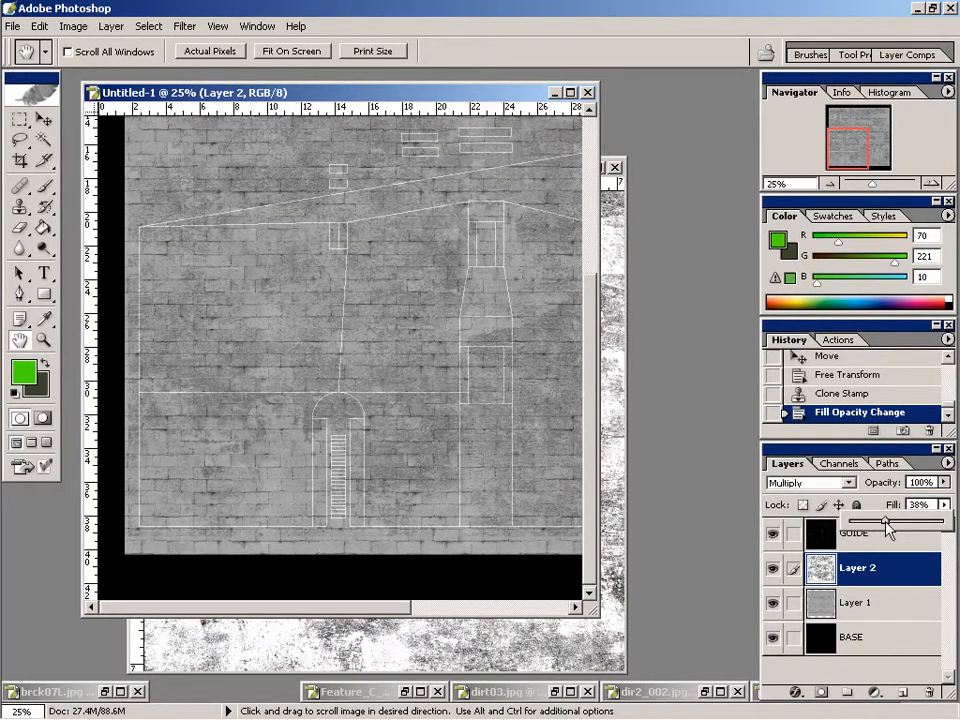
Restore Feature_C_007.tif and copy its stained plaster image into the building document, placing it over the lower wall.
{"action": "left_click_drag", "start_coordinate": [505, 100], "coordinate": [486, 94]}
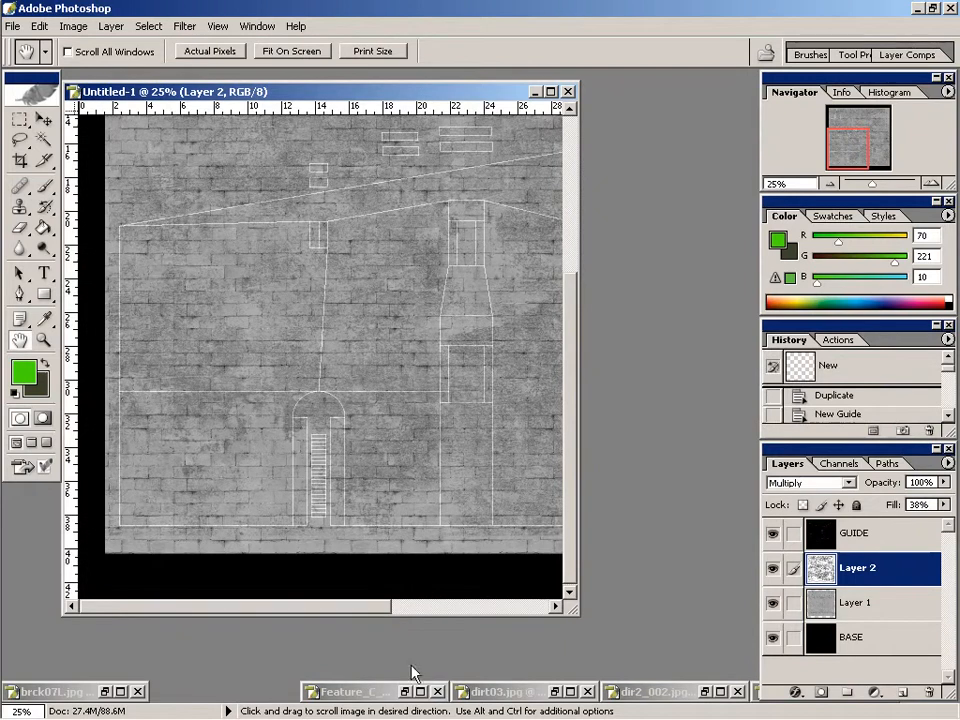
{"action": "left_click", "coordinate": [405, 692]}
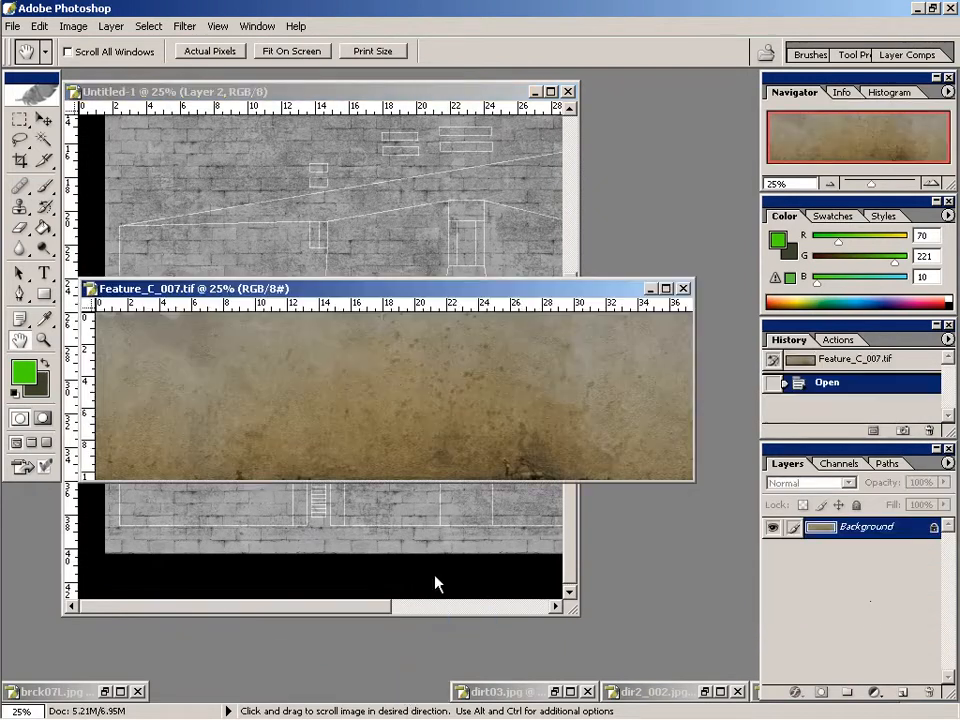
{"action": "left_click_drag", "start_coordinate": [520, 282], "coordinate": [590, 250]}
{"action": "key", "text": "v"}
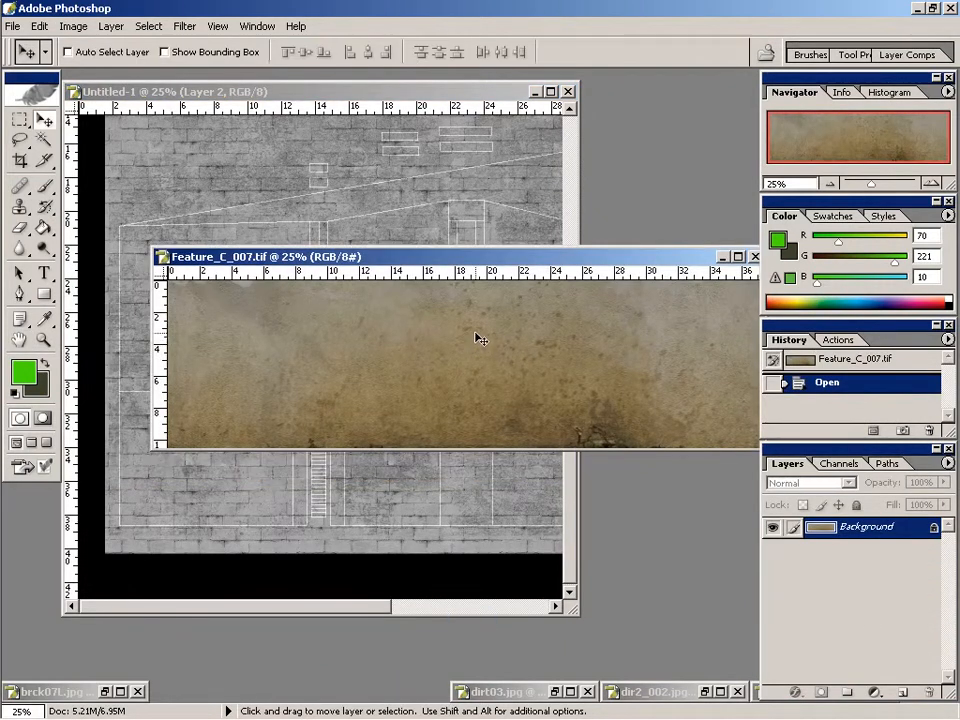
{"action": "left_click_drag", "start_coordinate": [575, 375], "coordinate": [456, 214]}
{"action": "left_click_drag", "start_coordinate": [452, 296], "coordinate": [489, 418]}
Scale the stained plaster layer proportionally to 41.3% and place it along the base of the wall's lower-right section.
{"action": "key", "text": "ctrl+t"}
{"action": "left_click_drag", "start_coordinate": [143, 300], "coordinate": [364, 486]}
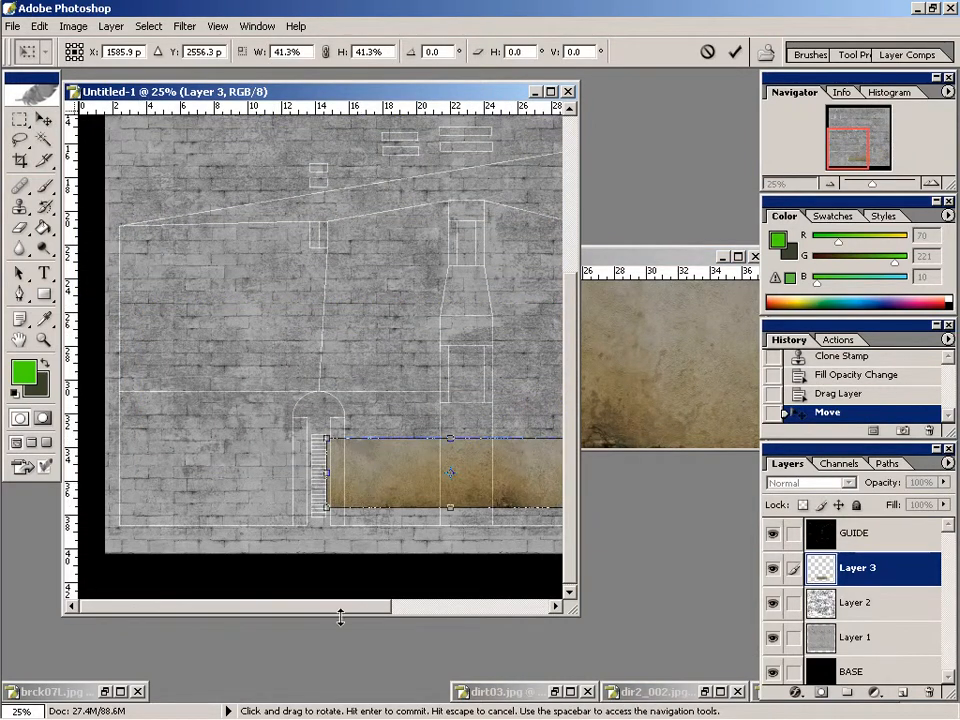
{"action": "left_click_drag", "start_coordinate": [334, 611], "coordinate": [464, 614]}
{"action": "left_click_drag", "start_coordinate": [322, 478], "coordinate": [476, 492]}
{"action": "left_click_drag", "start_coordinate": [452, 615], "coordinate": [514, 621]}
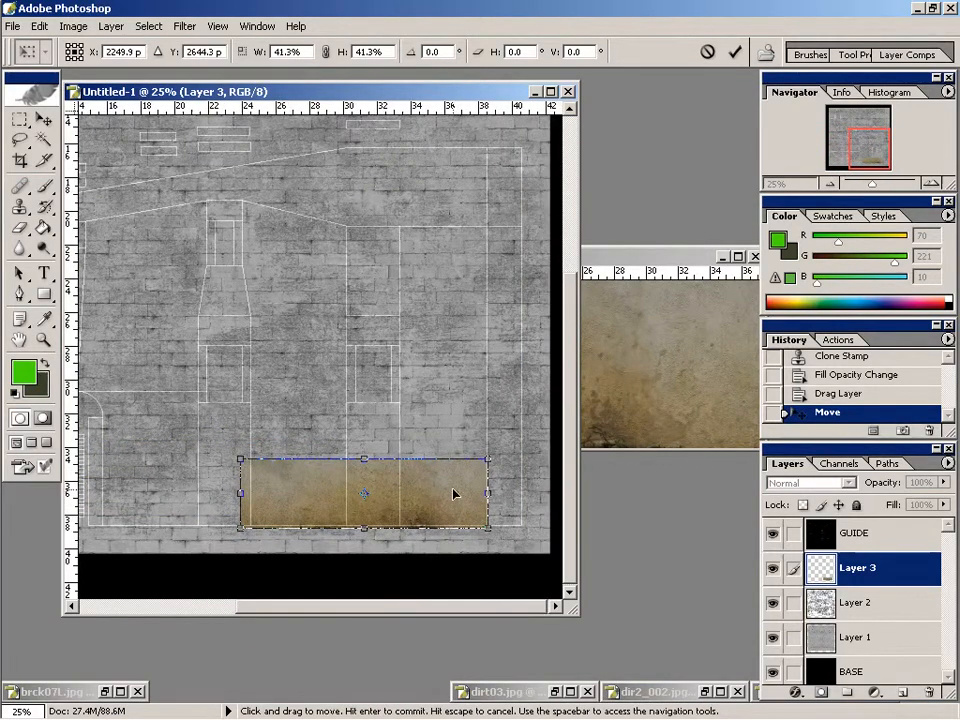
{"action": "left_click_drag", "start_coordinate": [453, 496], "coordinate": [460, 494]}
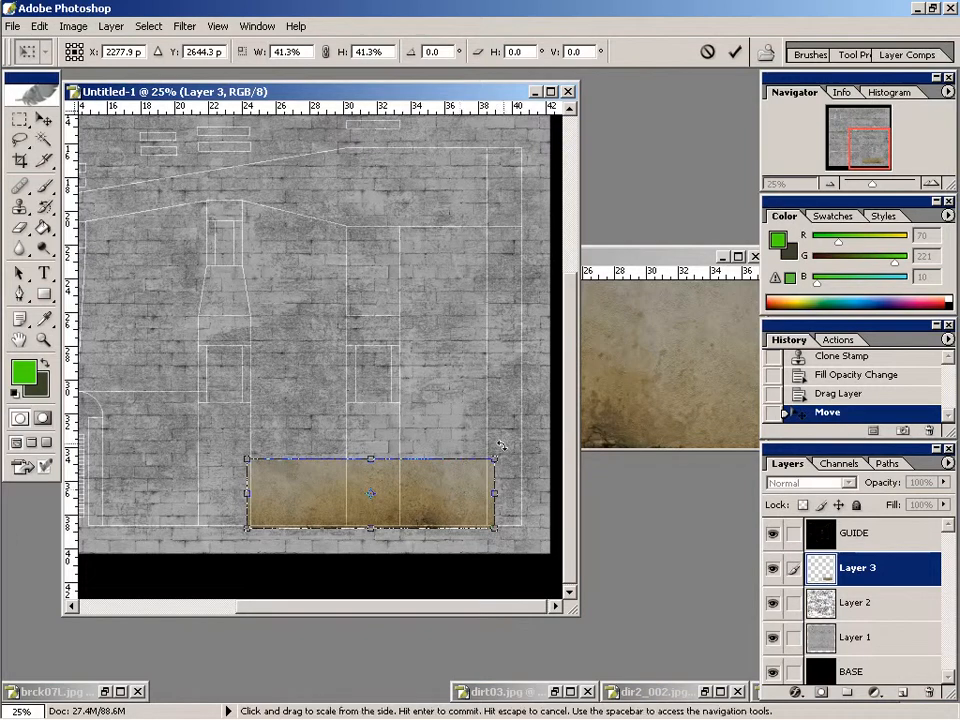
{"action": "left_click_drag", "start_coordinate": [459, 490], "coordinate": [458, 488]}
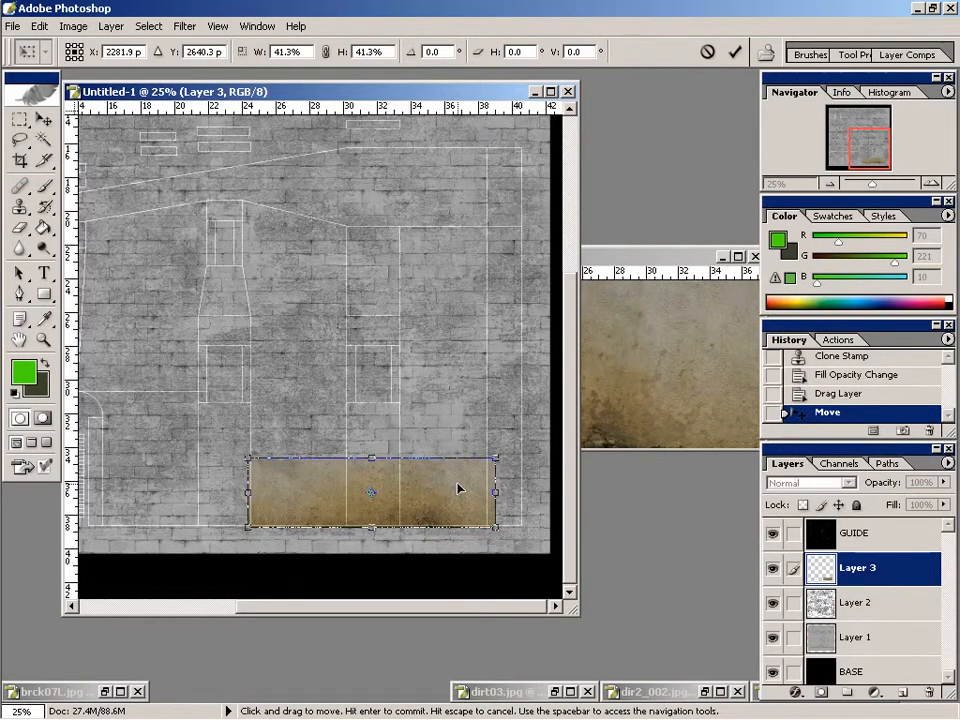
Flatten the plaster strip to 29.0% height from its upper edge, checking the wall base in the Practical_06.jpg reference photo in ACDSee.
{"action": "left_click_drag", "start_coordinate": [372, 458], "coordinate": [372, 475]}
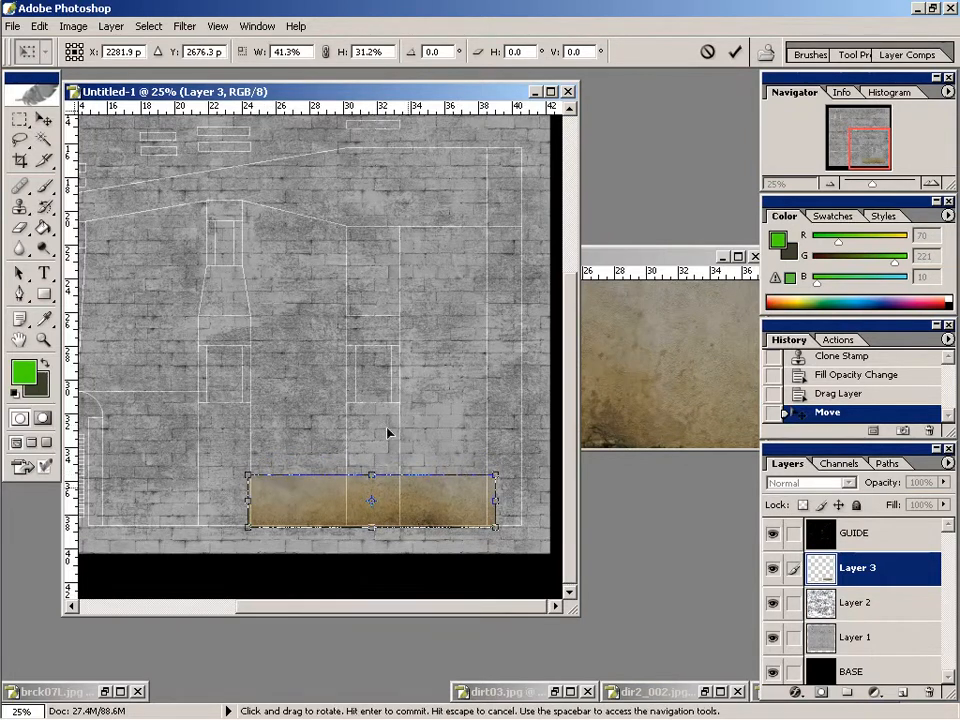
{"action": "left_click", "coordinate": [588, 708]}
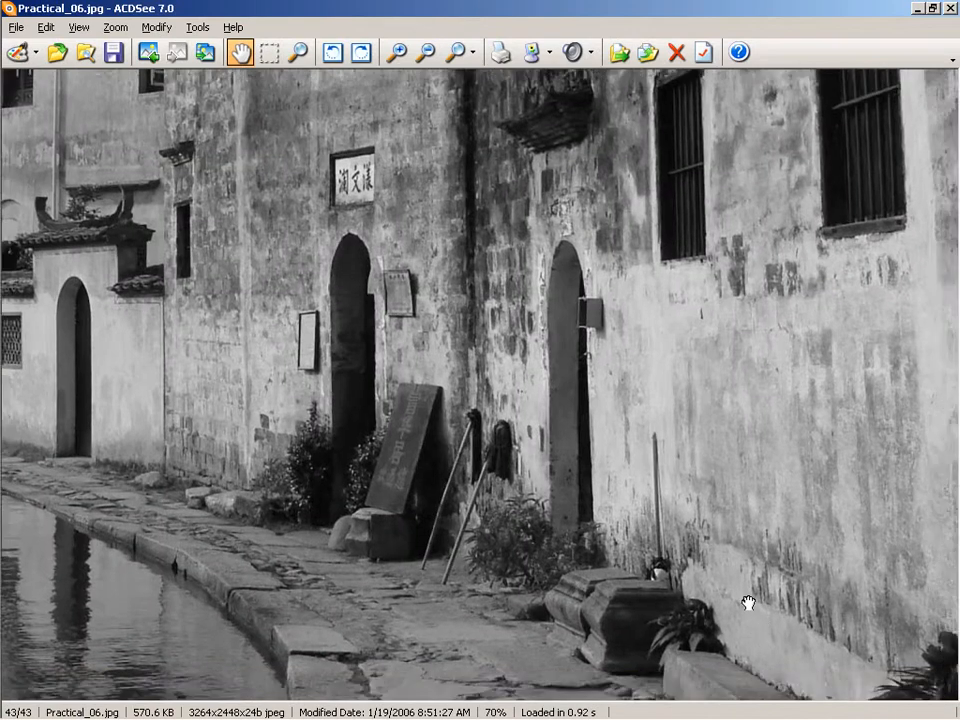
{"action": "left_click_drag", "start_coordinate": [748, 603], "coordinate": [462, 336]}
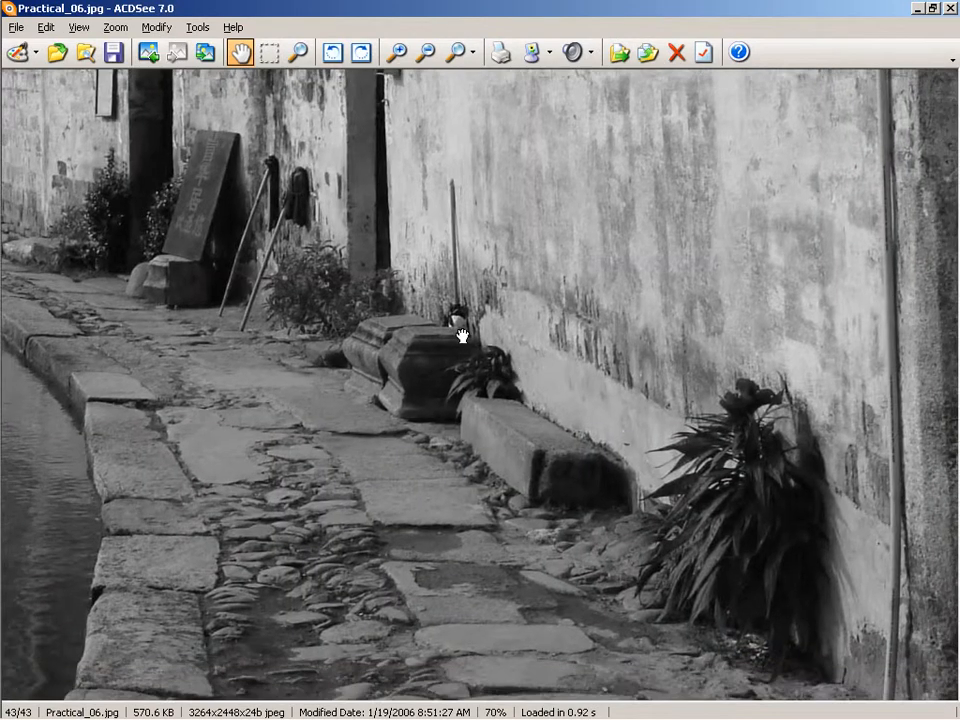
{"action": "mouse_move", "coordinate": [400, 716]}
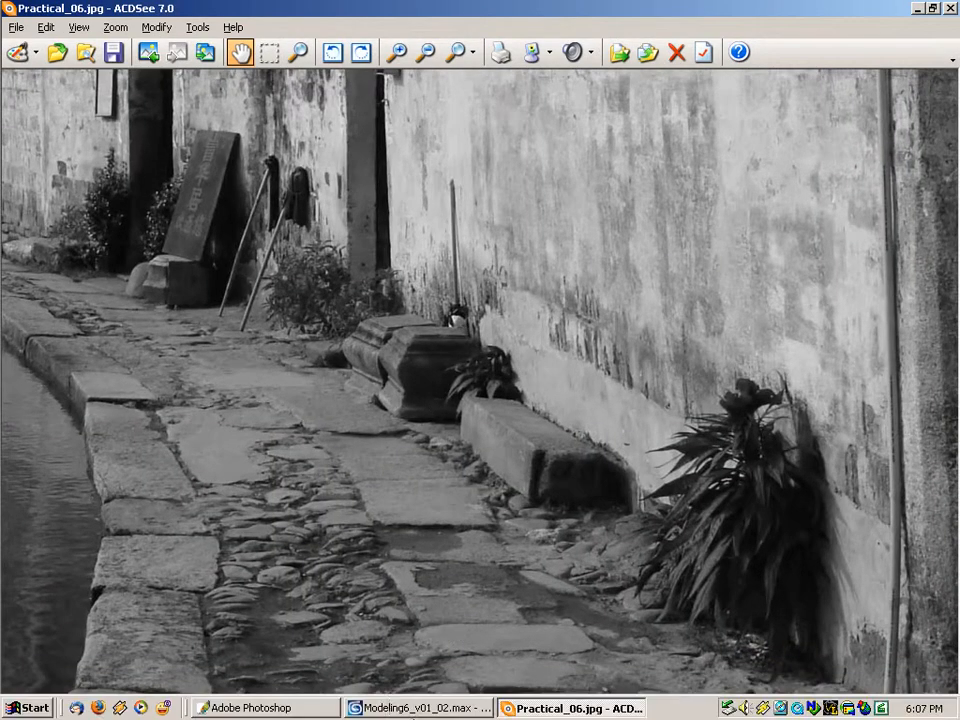
{"action": "left_click", "coordinate": [320, 713]}
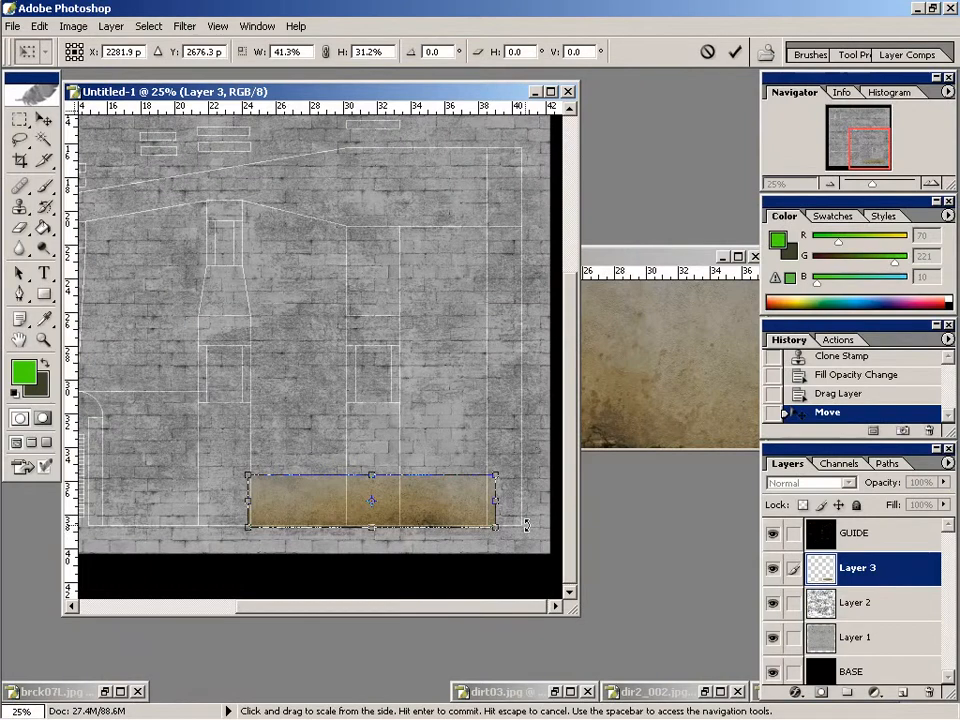
{"action": "left_click_drag", "start_coordinate": [372, 475], "coordinate": [372, 480]}
Recheck the ACDSee reference photo, extend the plaster strip leftward to 49.9% width and apply the transformation.
{"action": "left_click", "coordinate": [560, 713]}
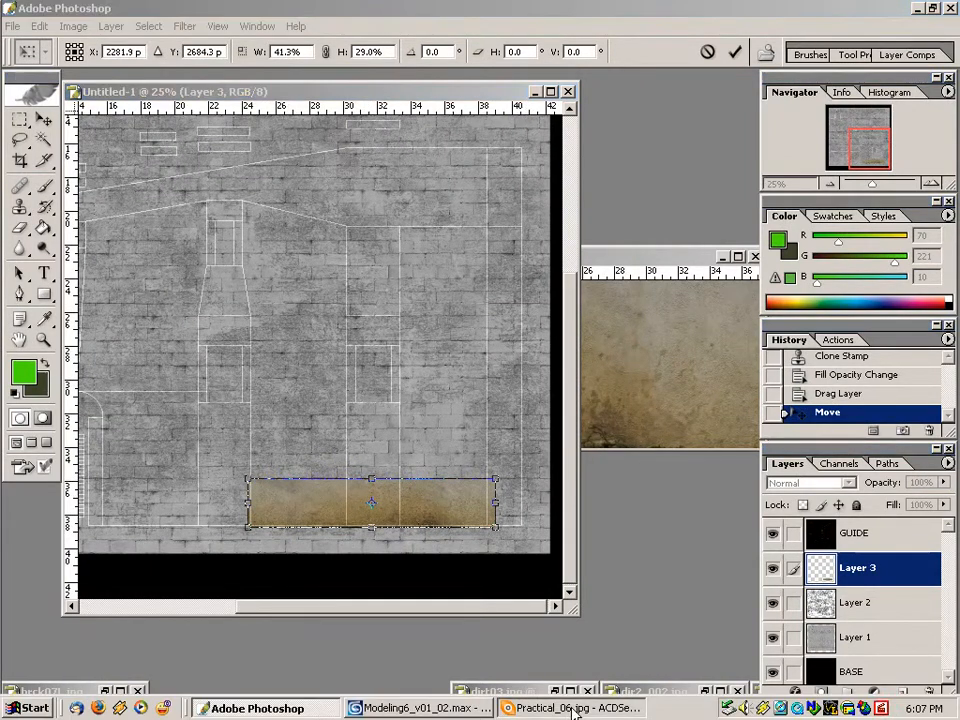
{"action": "scroll", "coordinate": [518, 272], "scroll_direction": "up", "scroll_amount": 5}
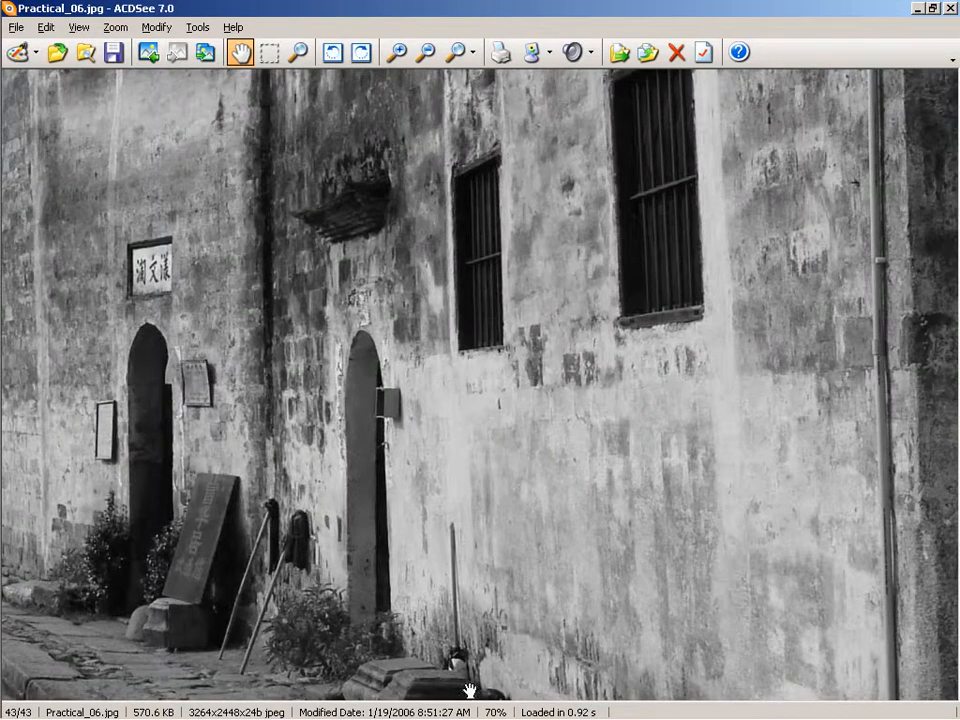
{"action": "mouse_move", "coordinate": [405, 711]}
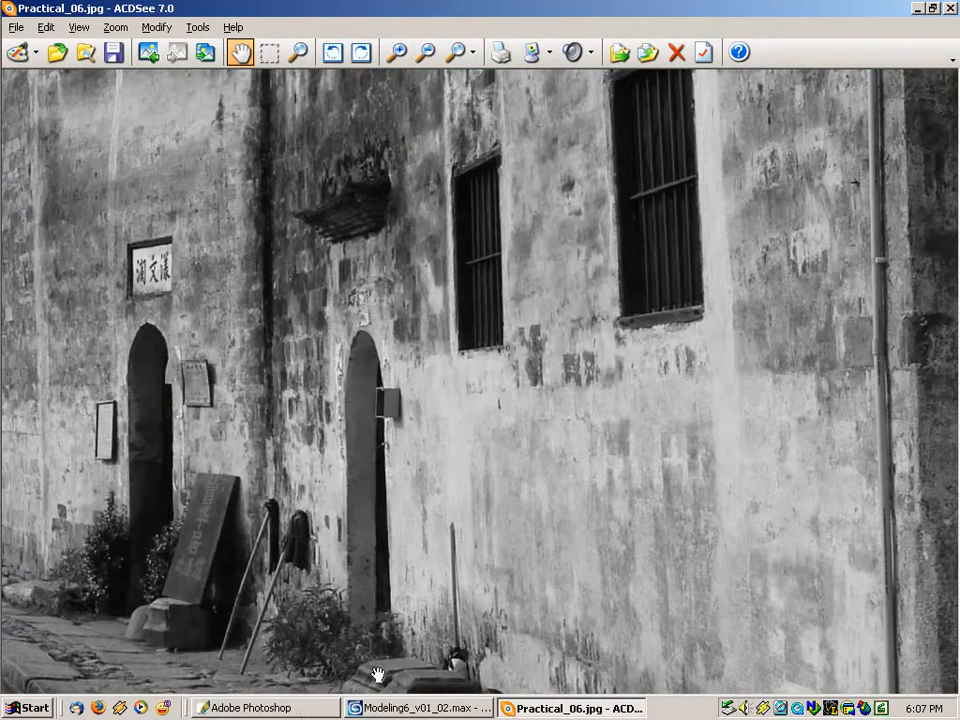
{"action": "left_click", "coordinate": [318, 710]}
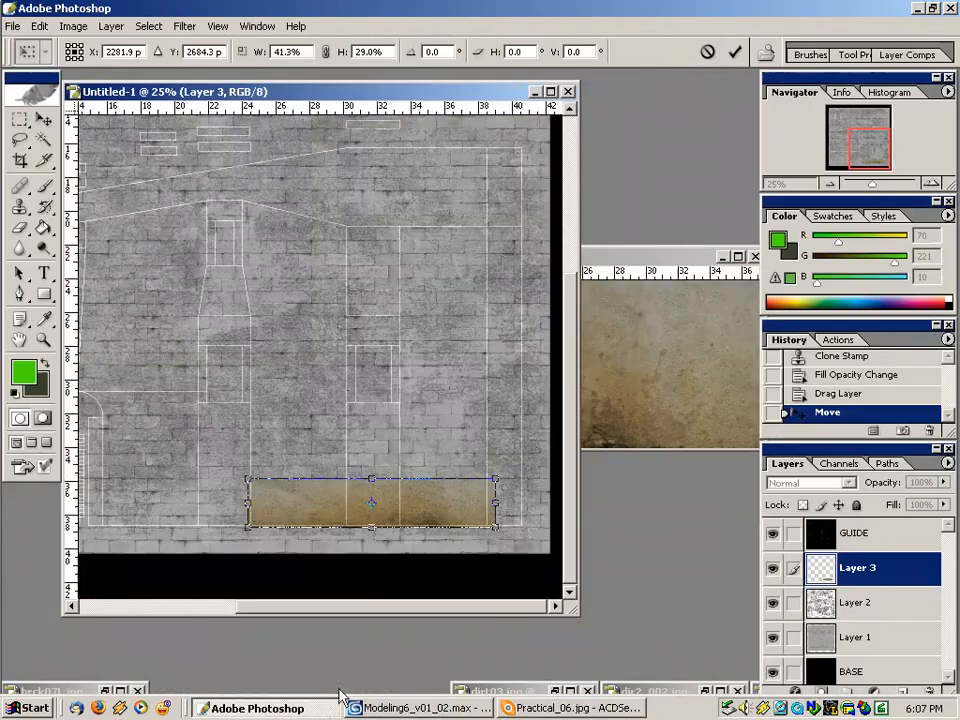
{"action": "left_click_drag", "start_coordinate": [246, 508], "coordinate": [196, 502]}
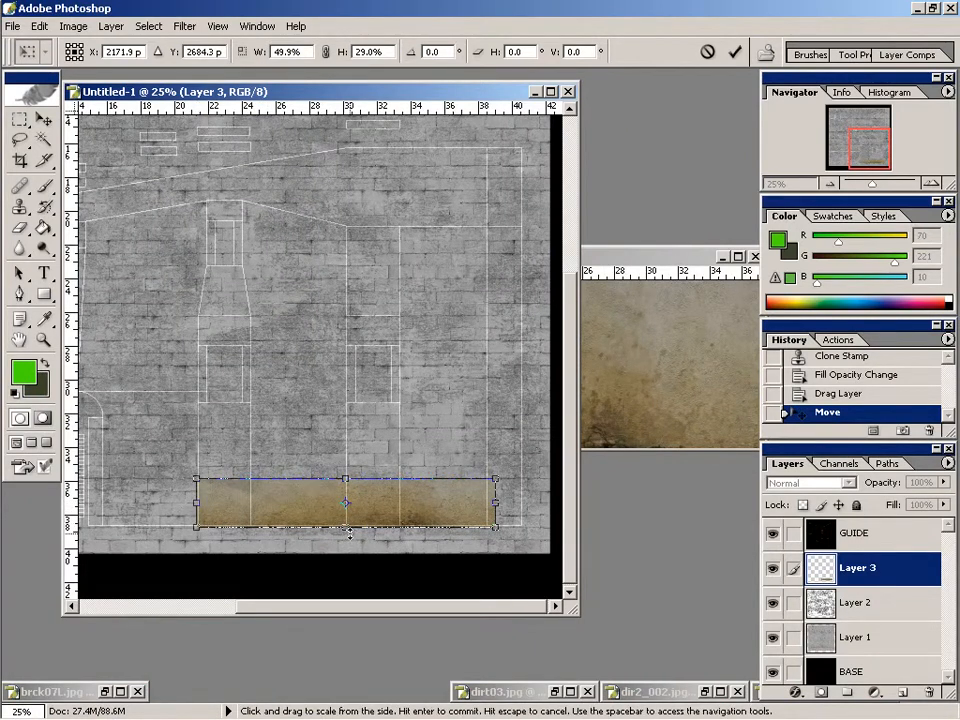
{"action": "key", "text": "Return"}
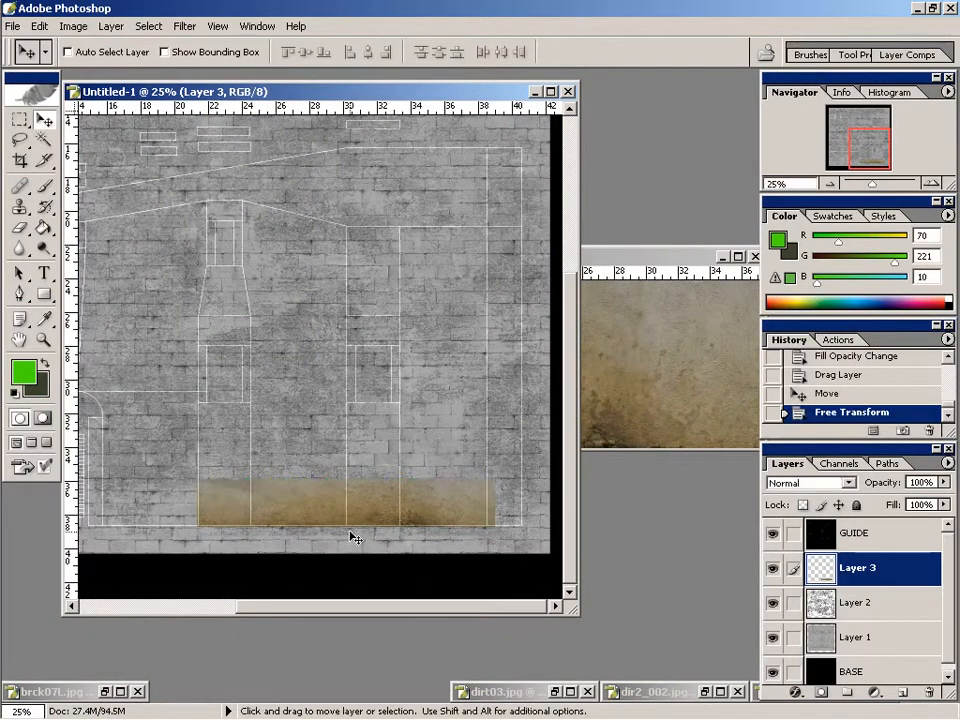
Fully desaturate the plaster strip with Hue/Saturation.
{"action": "key", "text": "ctrl+u"}
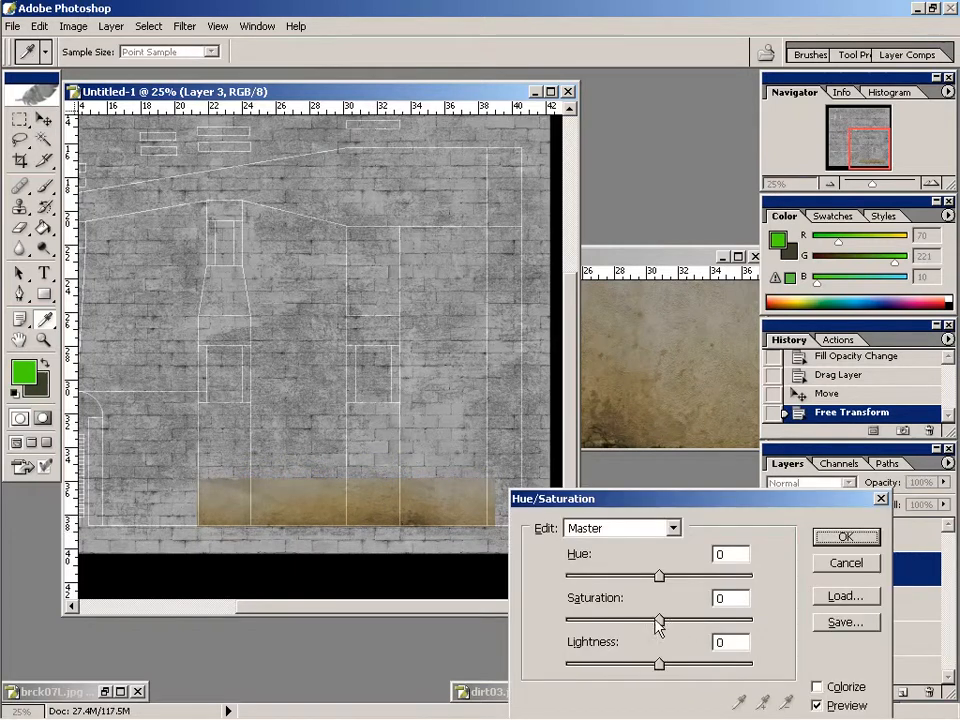
{"action": "left_click_drag", "start_coordinate": [658, 620], "coordinate": [536, 639]}
{"action": "left_click", "coordinate": [846, 537]}
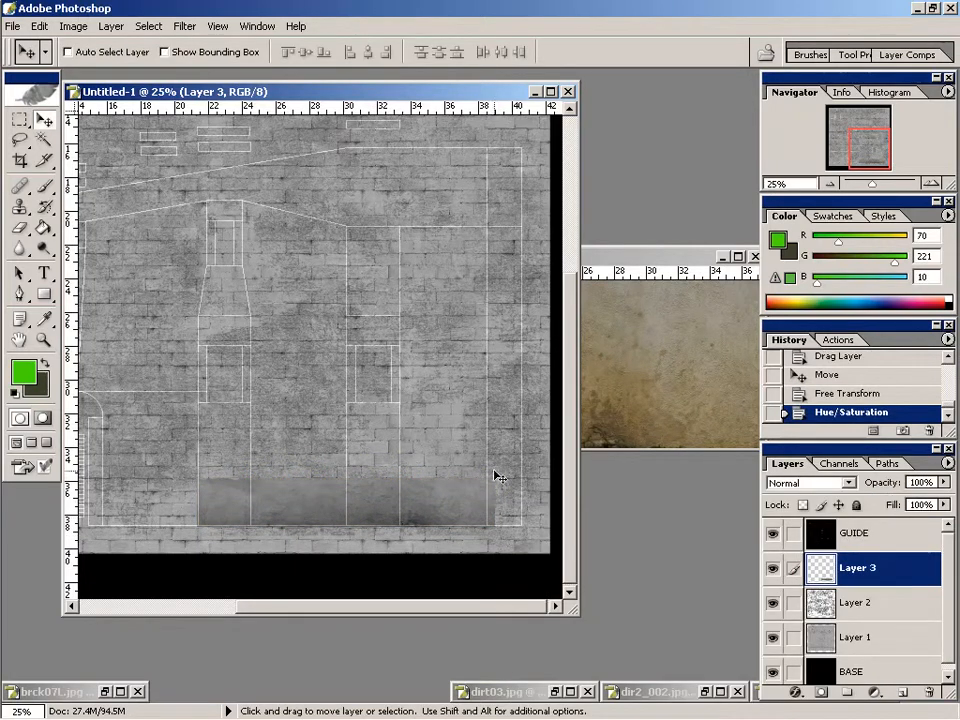
Shift the building document's window slightly right and minimize the Feature_C_007.tif document.
{"action": "left_click_drag", "start_coordinate": [384, 97], "coordinate": [421, 97]}
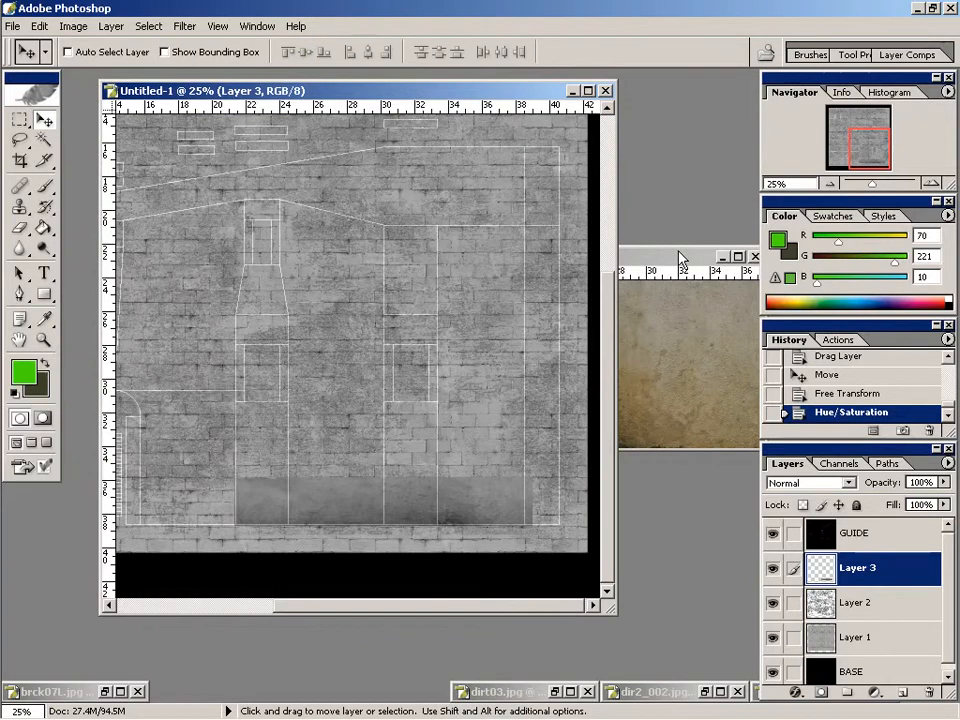
{"action": "left_click_drag", "start_coordinate": [681, 258], "coordinate": [603, 270]}
{"action": "left_click", "coordinate": [647, 267]}
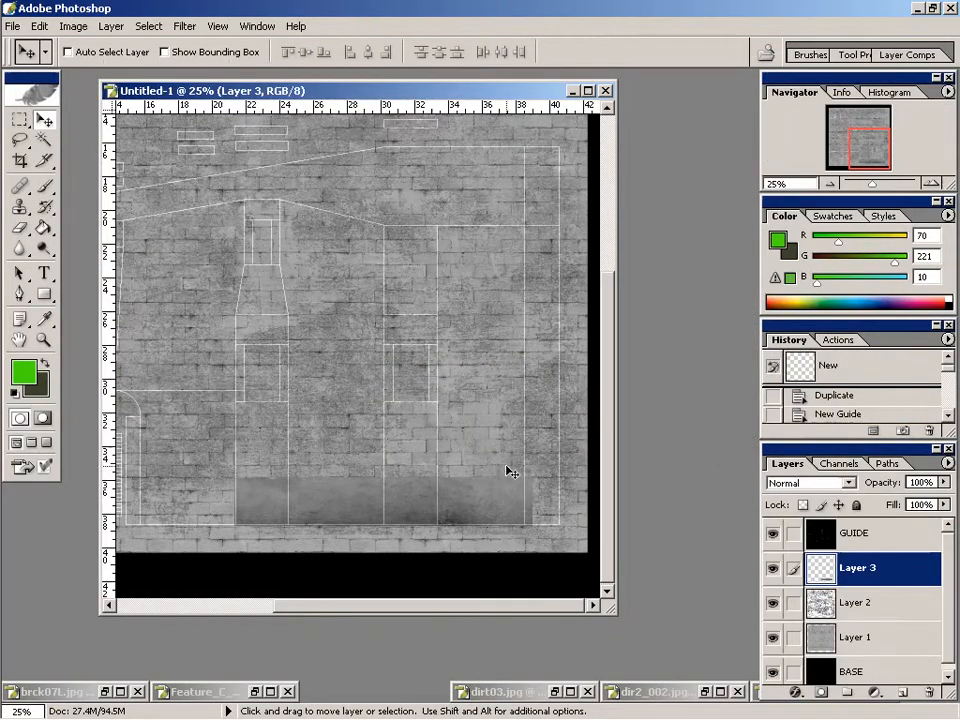
Examine the bricks and plaster strip near the wall's lower-right corner at 100%, ending at 50% zoom.
{"action": "key", "text": "z"}
{"action": "left_click", "coordinate": [454, 420]}
{"action": "left_click", "coordinate": [392, 366]}
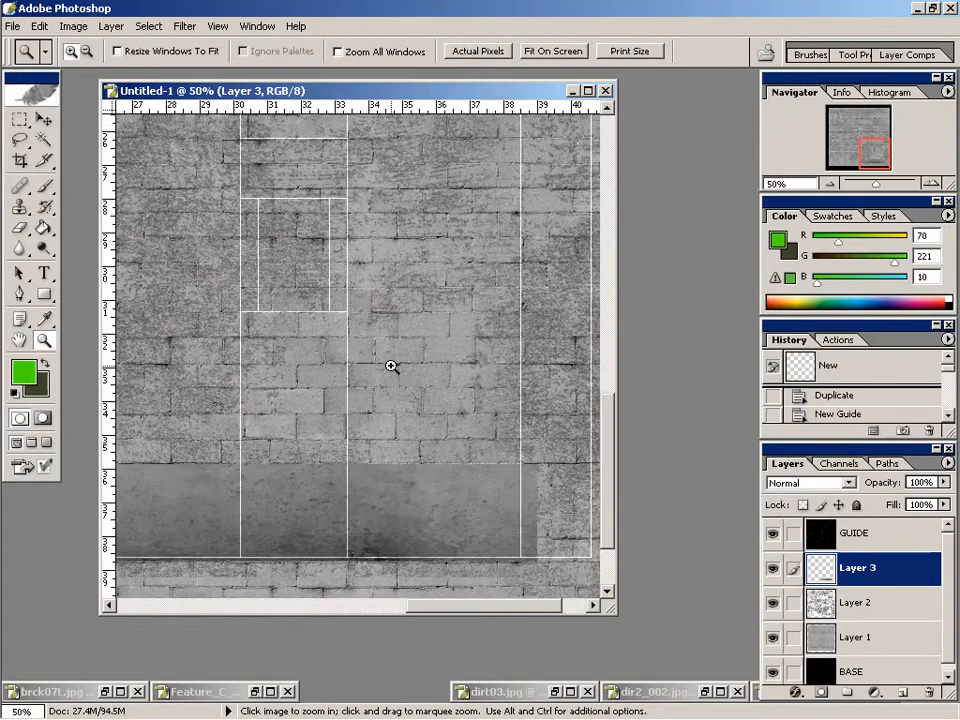
{"action": "left_click", "coordinate": [392, 366]}
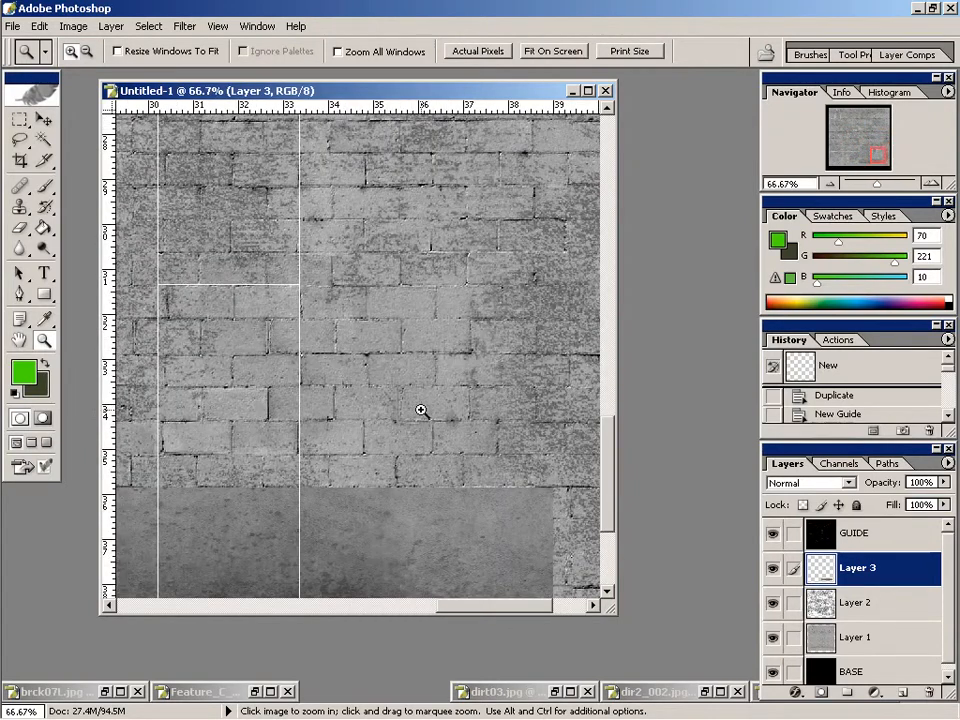
{"action": "left_click", "coordinate": [421, 410]}
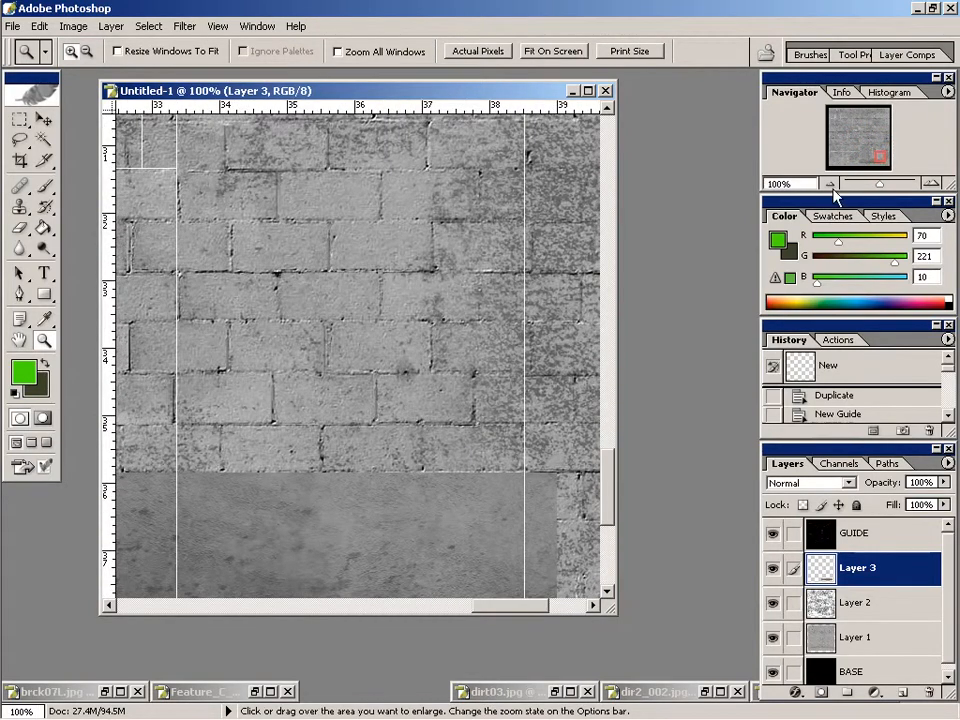
{"action": "left_click", "coordinate": [831, 185]}
{"action": "left_click", "coordinate": [831, 185]}
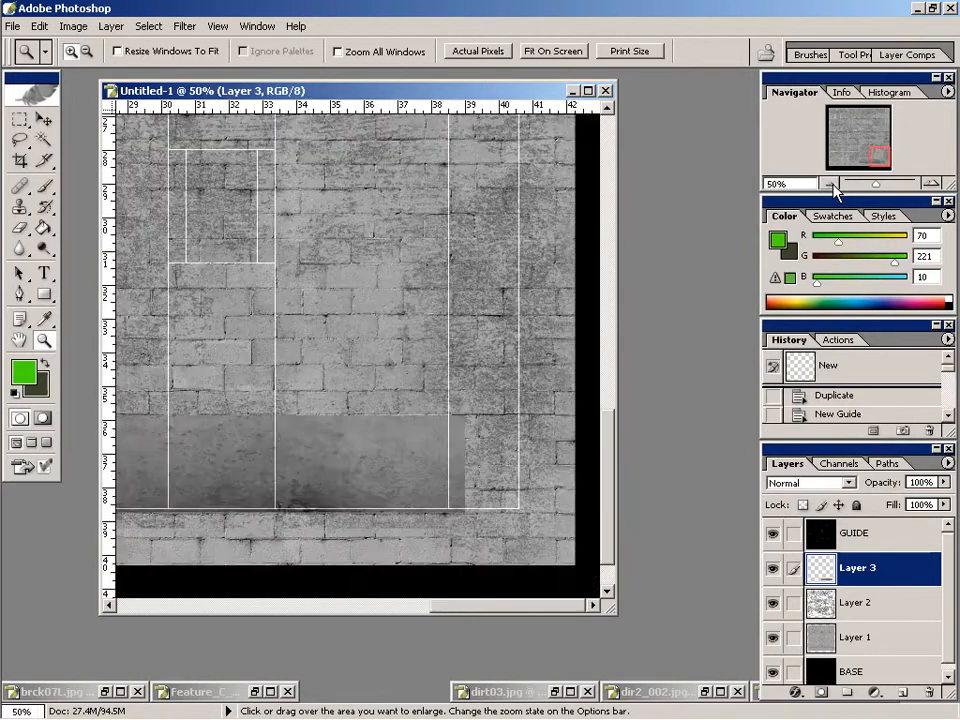
Create a new layer and place it between the plaster layer and the grunge layer.
{"action": "left_click", "coordinate": [903, 693]}
{"action": "left_click_drag", "start_coordinate": [879, 563], "coordinate": [877, 622]}
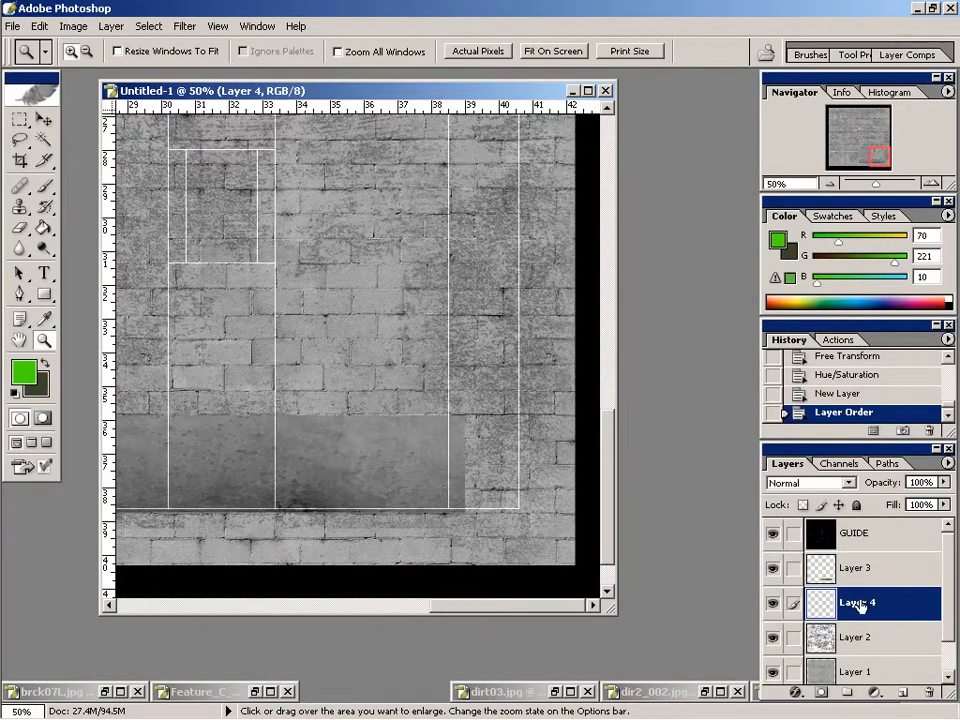
{"action": "left_click_drag", "start_coordinate": [853, 604], "coordinate": [874, 607]}
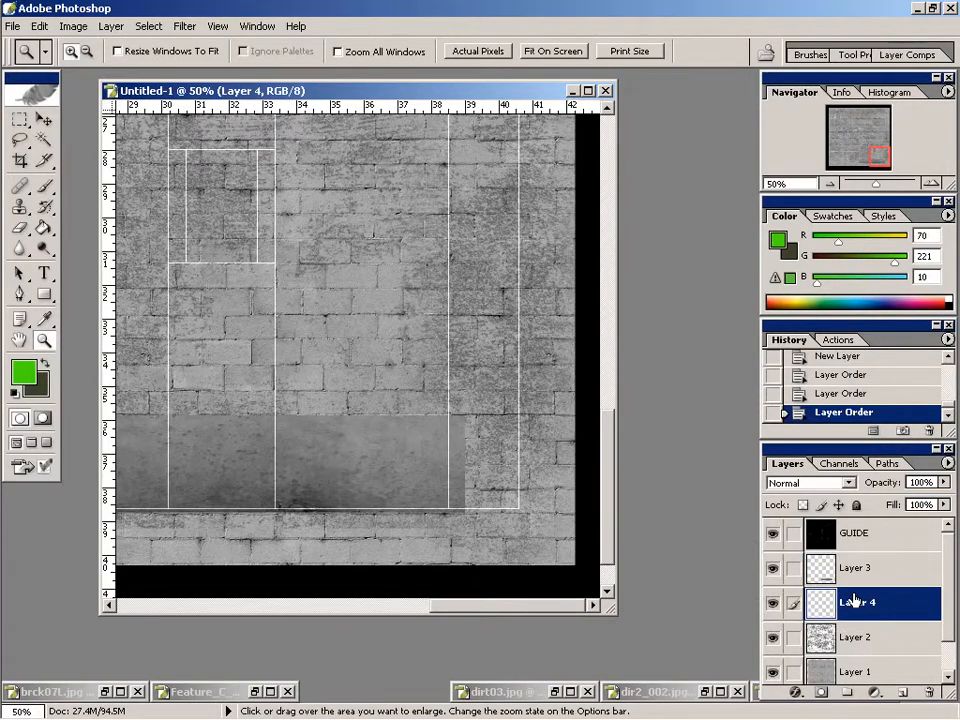
Set the foreground colour to neutral grey (RGB 128, 128, 128) and fill the new layer with it using the Paint Bucket.
{"action": "left_click", "coordinate": [23, 373]}
{"action": "left_click", "coordinate": [644, 317]}
{"action": "left_click_drag", "start_coordinate": [644, 317], "coordinate": [479, 433]}
{"action": "left_click_drag", "start_coordinate": [740, 225], "coordinate": [740, 317]}
{"action": "left_click", "coordinate": [884, 184]}
{"action": "key", "text": "z"}
{"action": "key", "text": "g"}
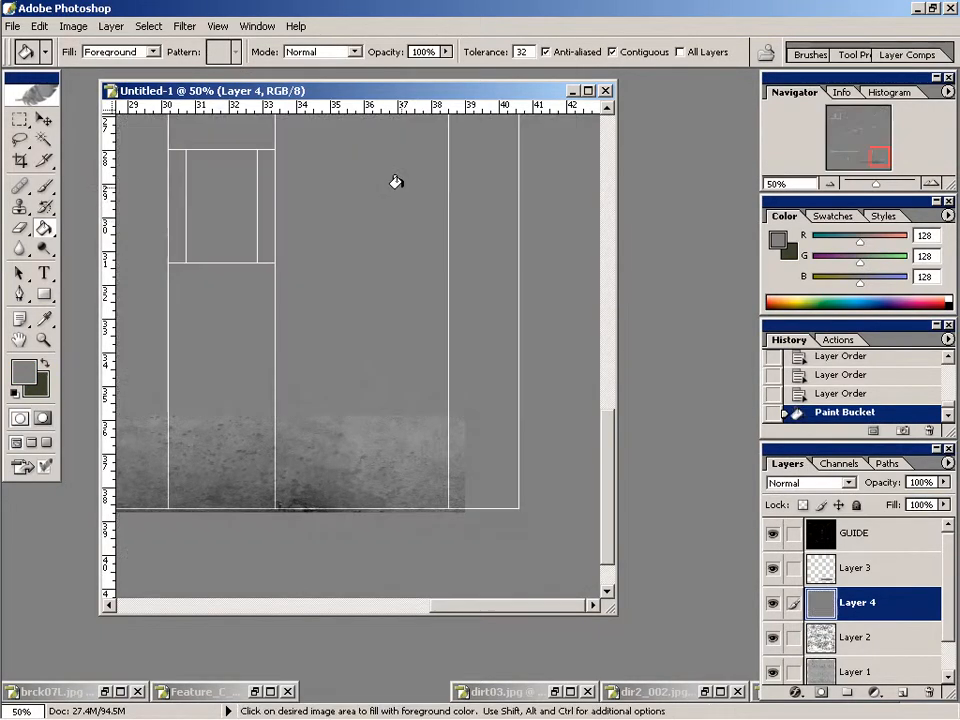
Add monochromatic Gaussian noise of 5.41% to the grey layer.
{"action": "left_click", "coordinate": [148, 26]}
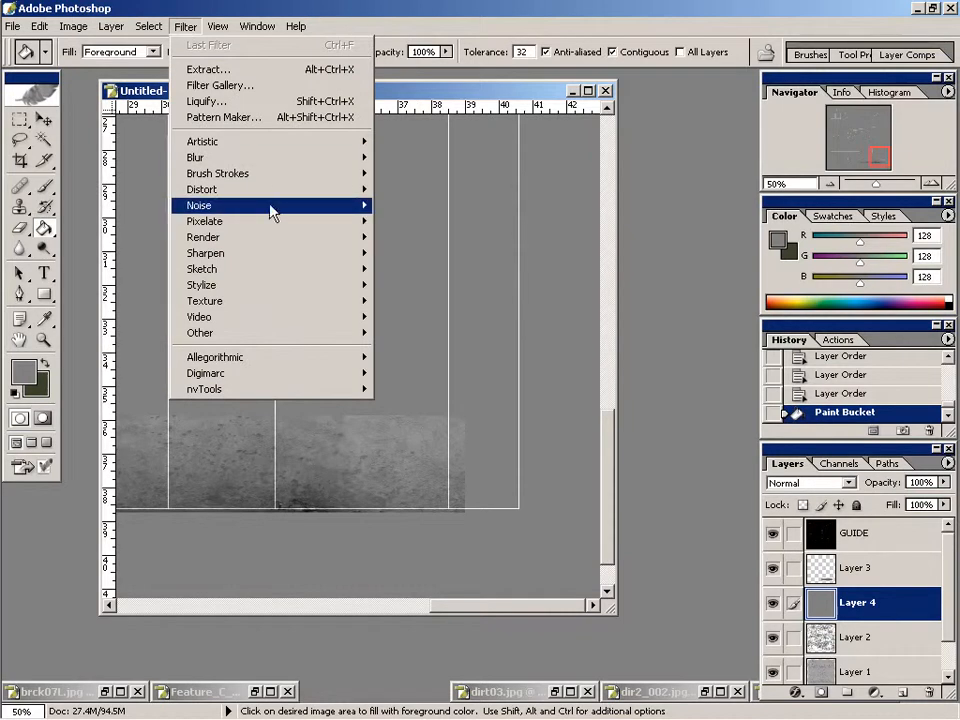
{"action": "mouse_move", "coordinate": [238, 206]}
{"action": "left_click", "coordinate": [405, 206]}
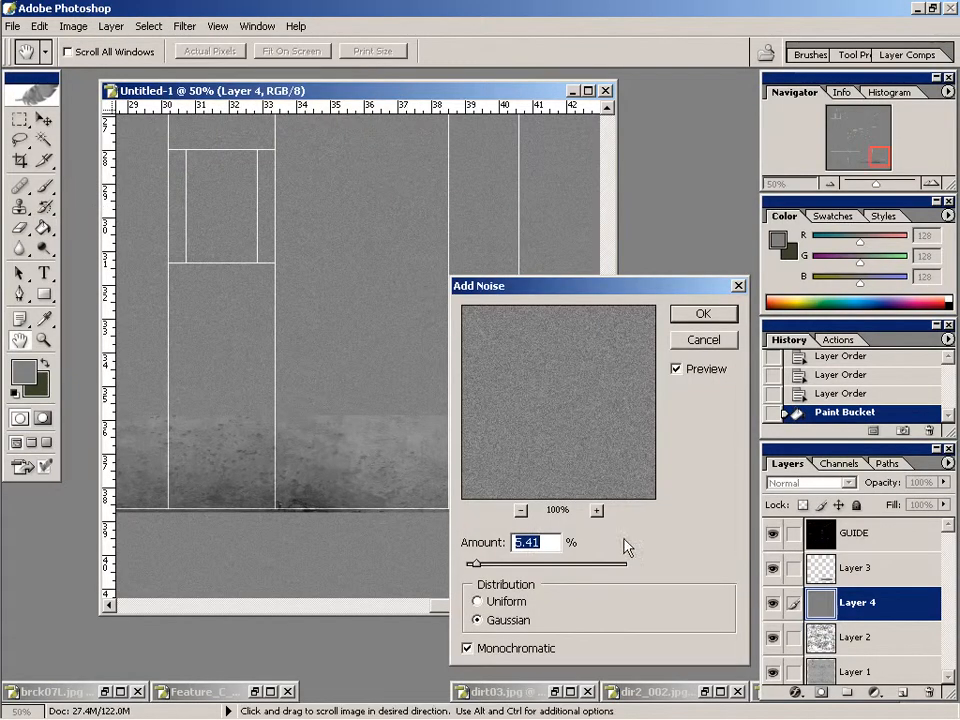
{"action": "left_click", "coordinate": [705, 316]}
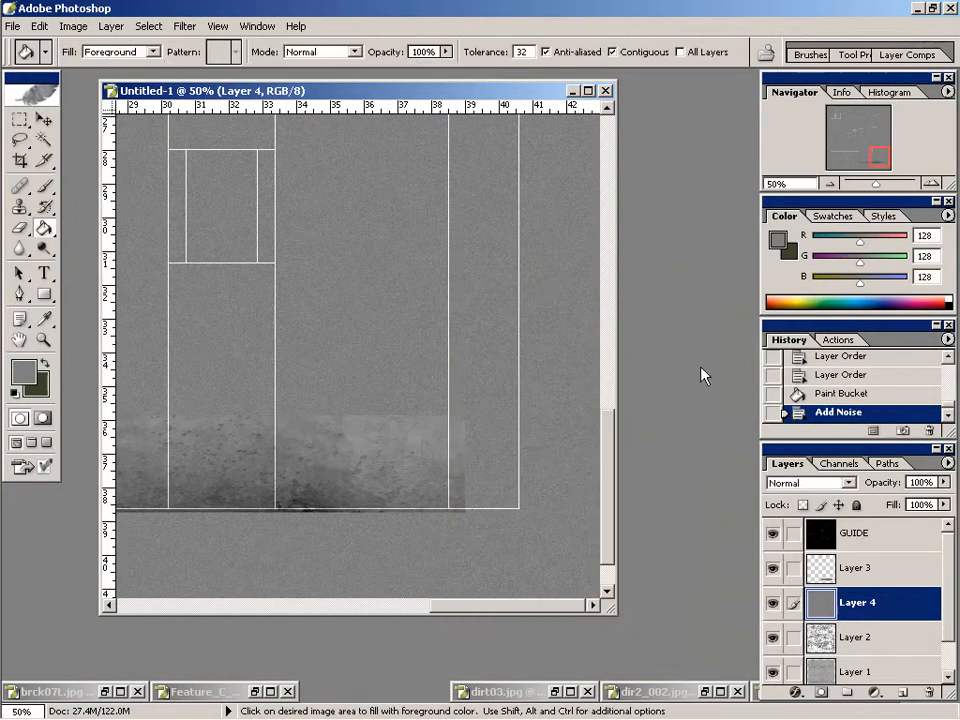
Try the Overlay, Multiply and Color Dodge blending modes on the grey noise layer and settle on Hard Light.
{"action": "left_click", "coordinate": [855, 487]}
{"action": "left_click", "coordinate": [814, 311]}
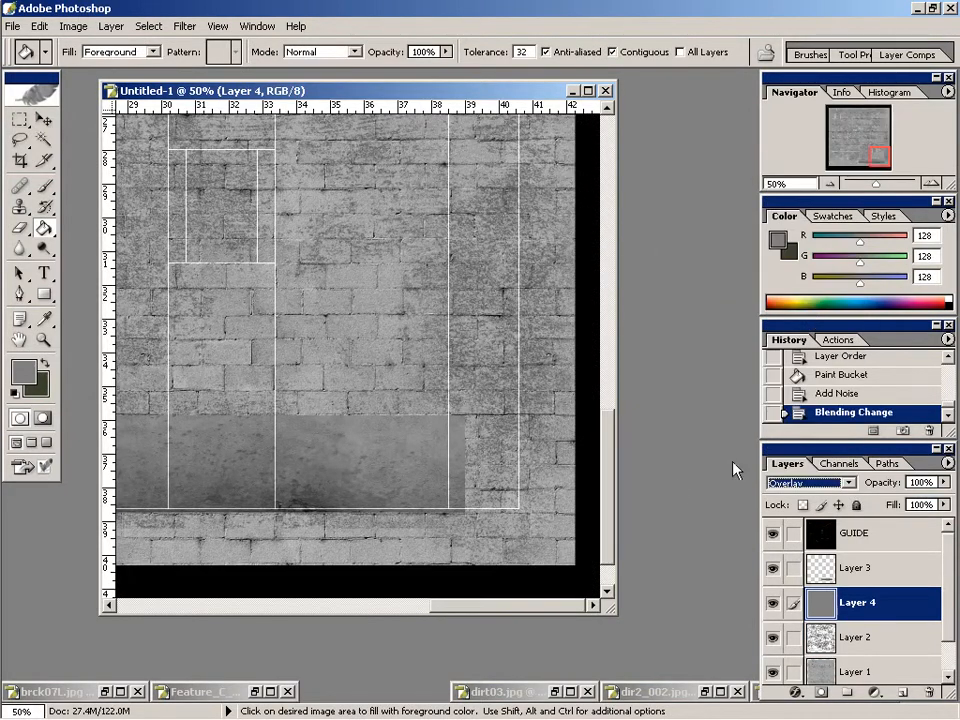
{"action": "scroll", "coordinate": [677, 488], "scroll_direction": "up", "scroll_amount": 1}
{"action": "left_click", "coordinate": [852, 484]}
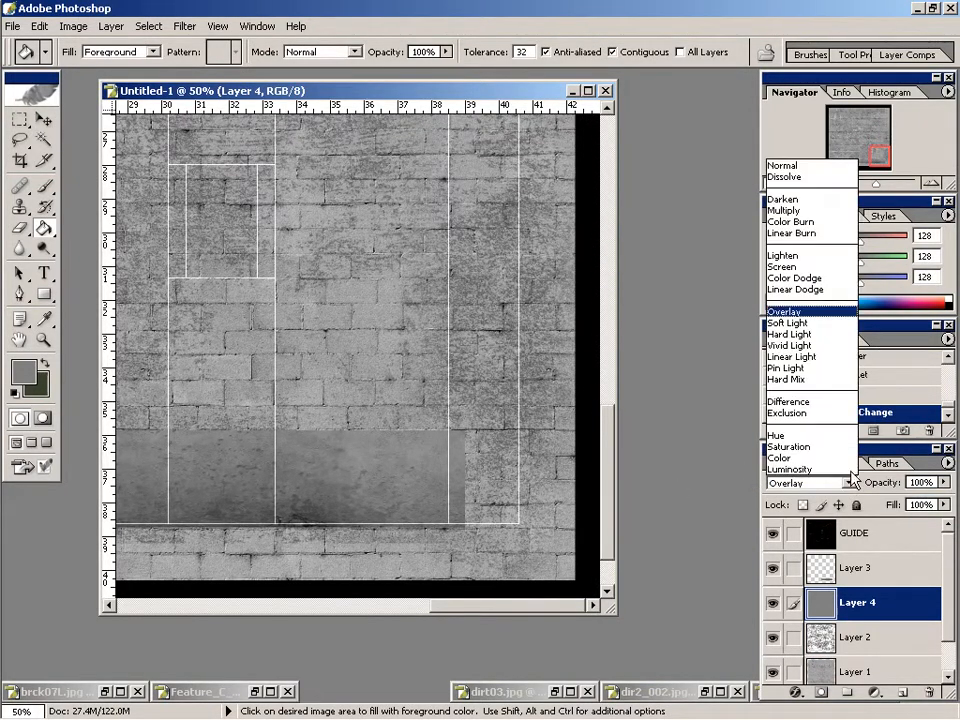
{"action": "left_click", "coordinate": [810, 208]}
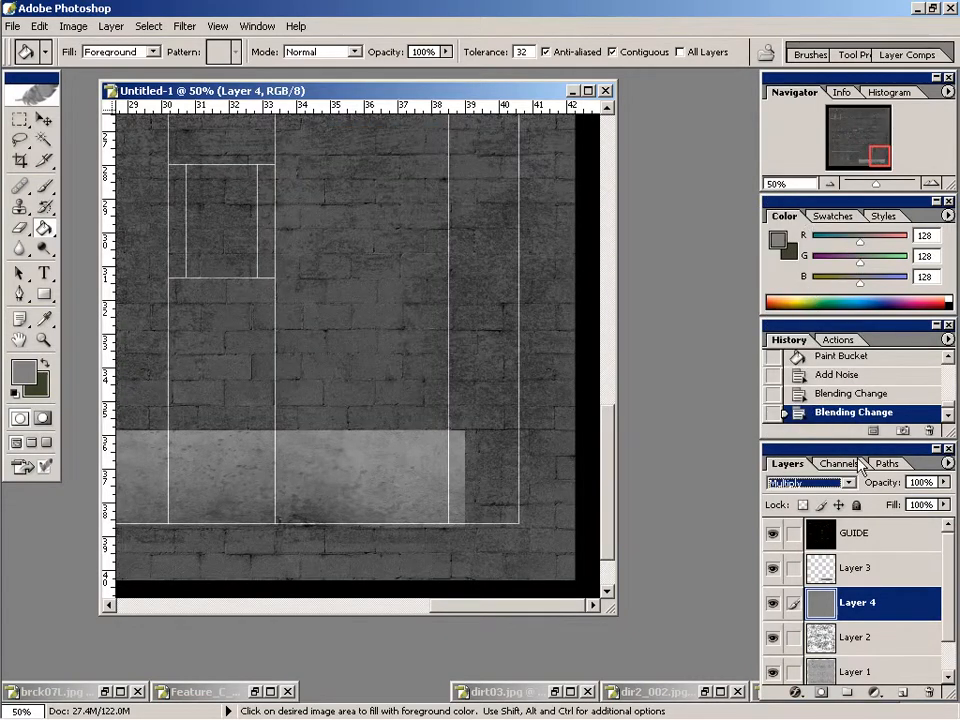
{"action": "left_click", "coordinate": [848, 484]}
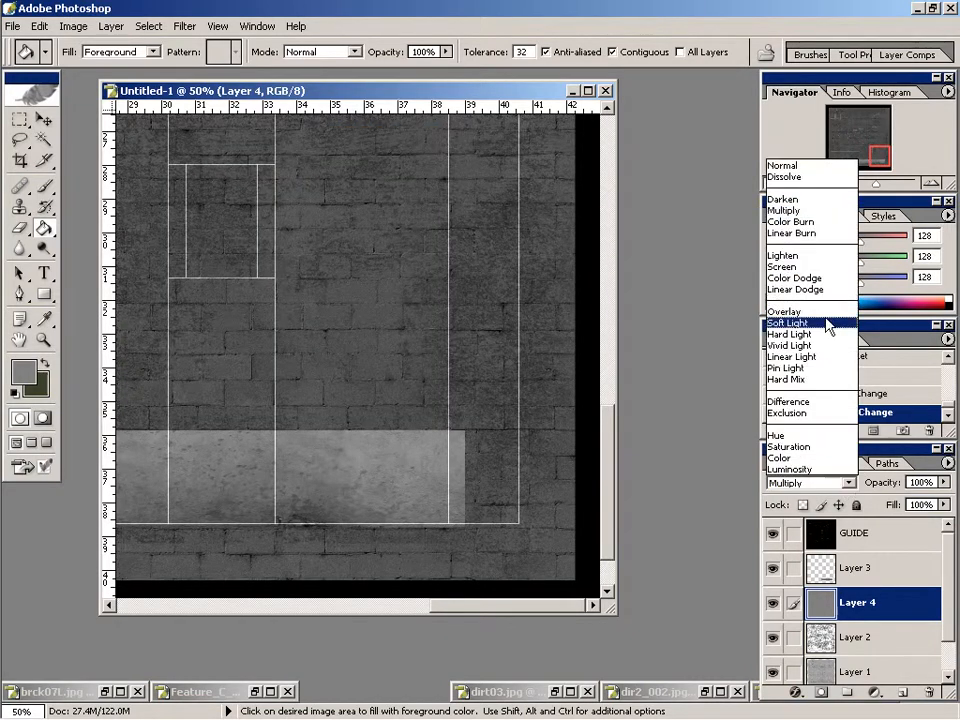
{"action": "left_click", "coordinate": [810, 256]}
{"action": "key", "text": "Down"}
{"action": "key", "text": "Down"}
{"action": "key", "text": "Down"}
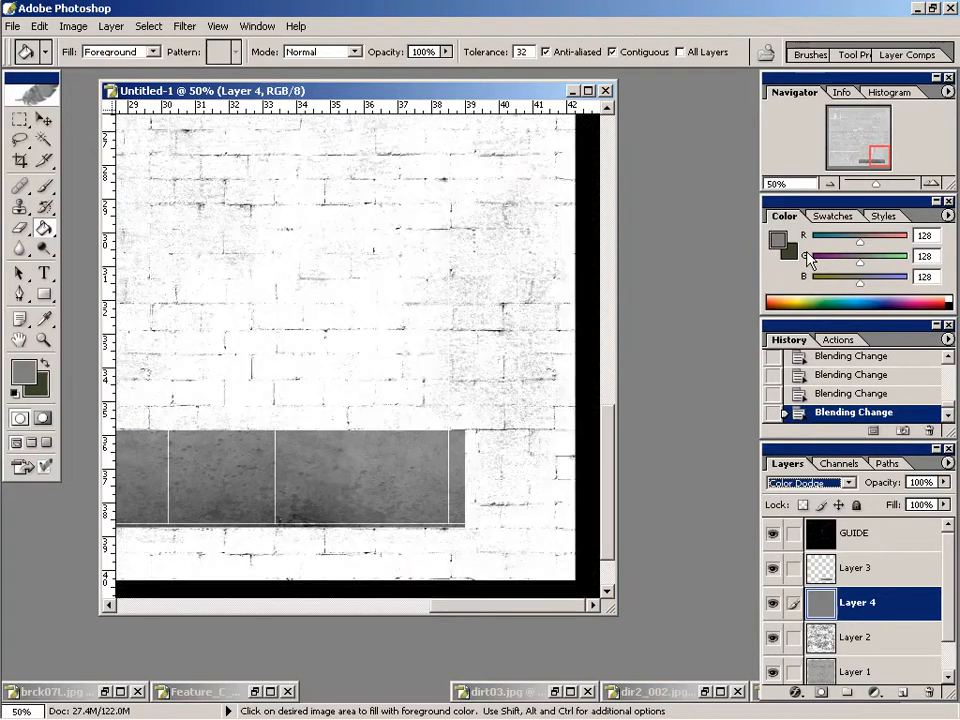
{"action": "key", "text": "Down"}
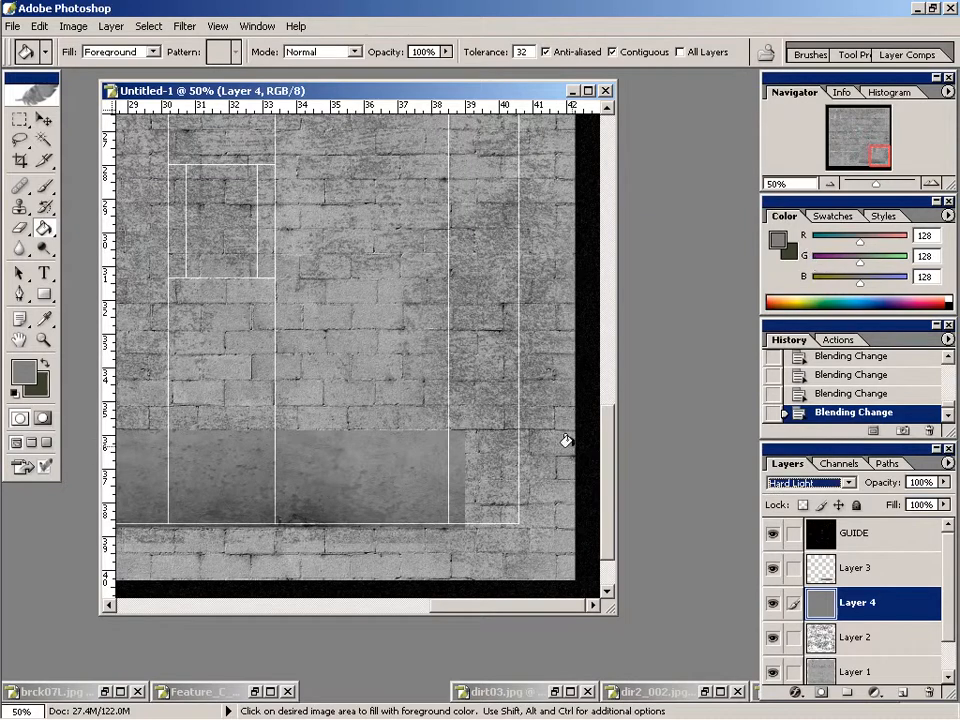
Switch to ACDSee, browse the 01_Reference folder and view the house facade photo 50786279.DSC_2941.jpg.
{"action": "left_click_drag", "start_coordinate": [607, 458], "coordinate": [612, 480]}
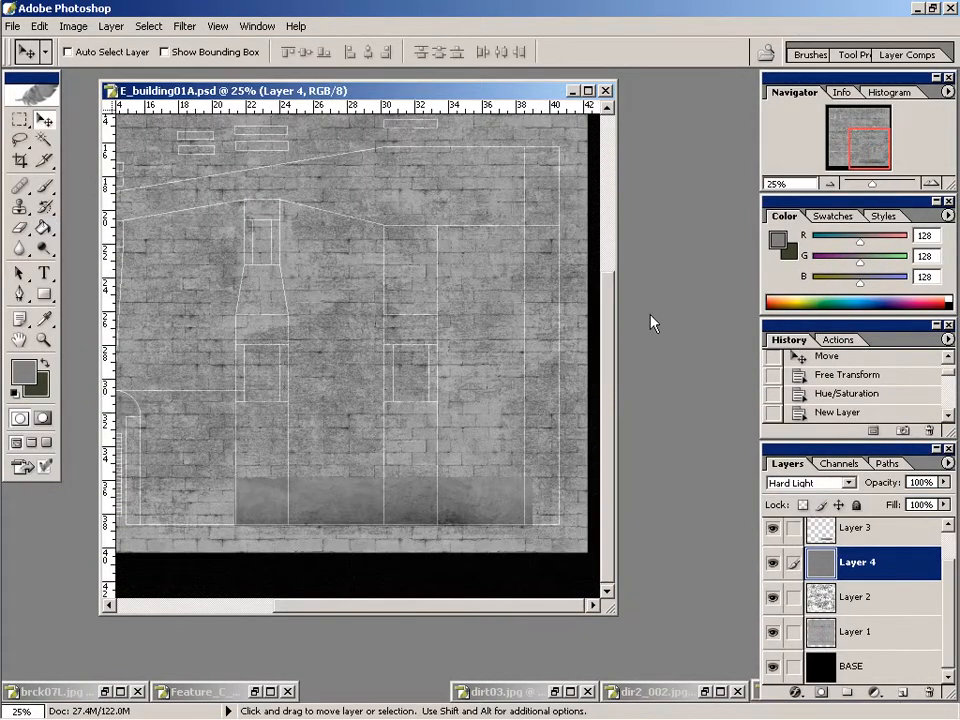
{"action": "left_click", "coordinate": [518, 711]}
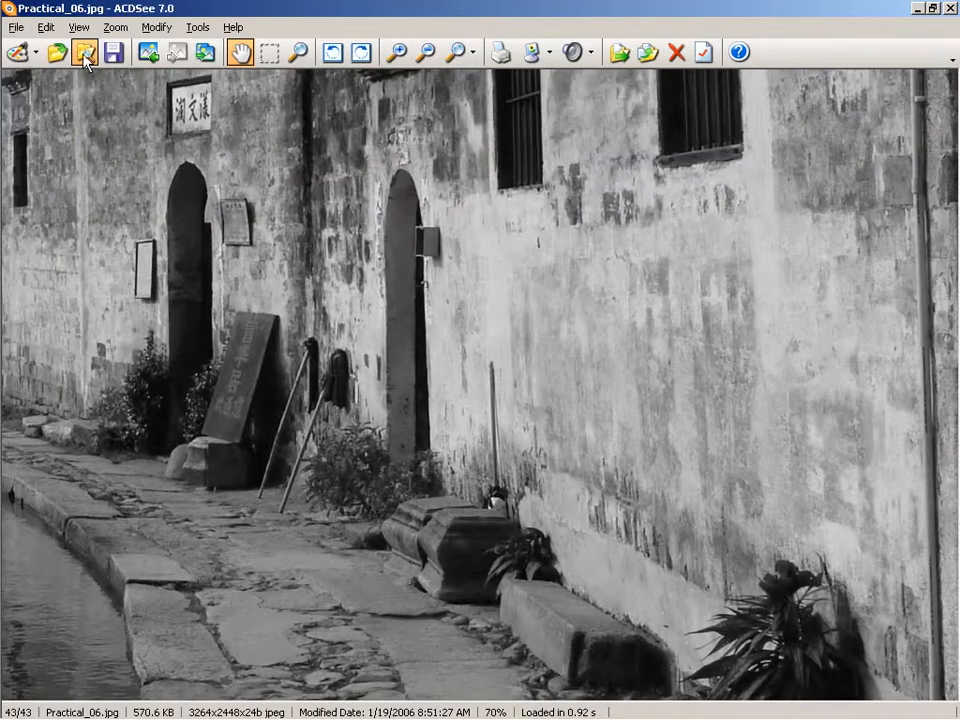
{"action": "left_click", "coordinate": [86, 60]}
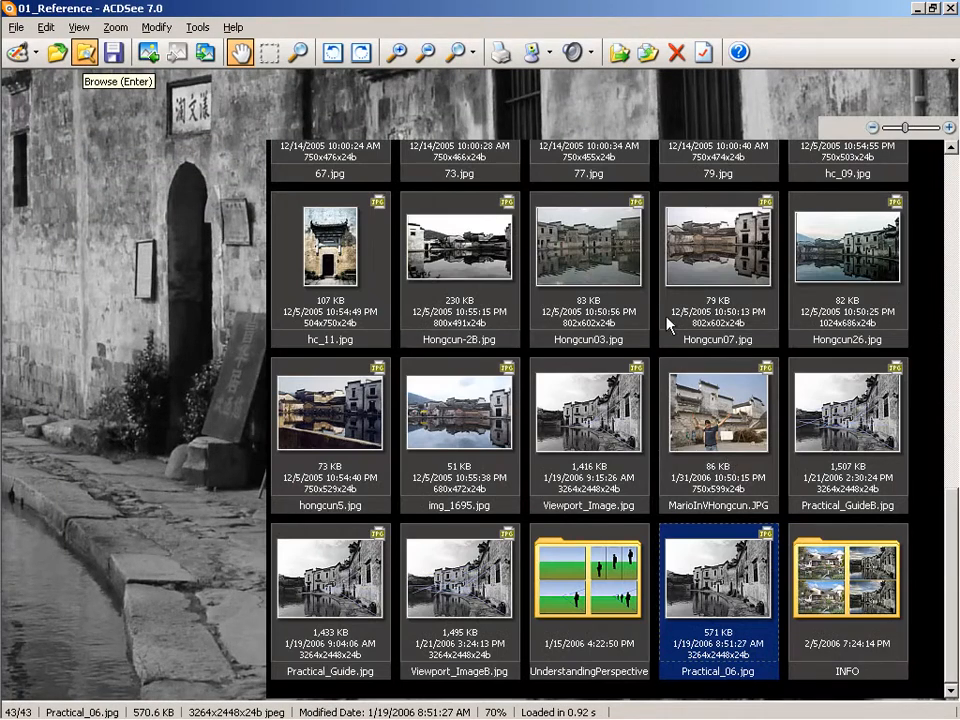
{"action": "left_click", "coordinate": [718, 300]}
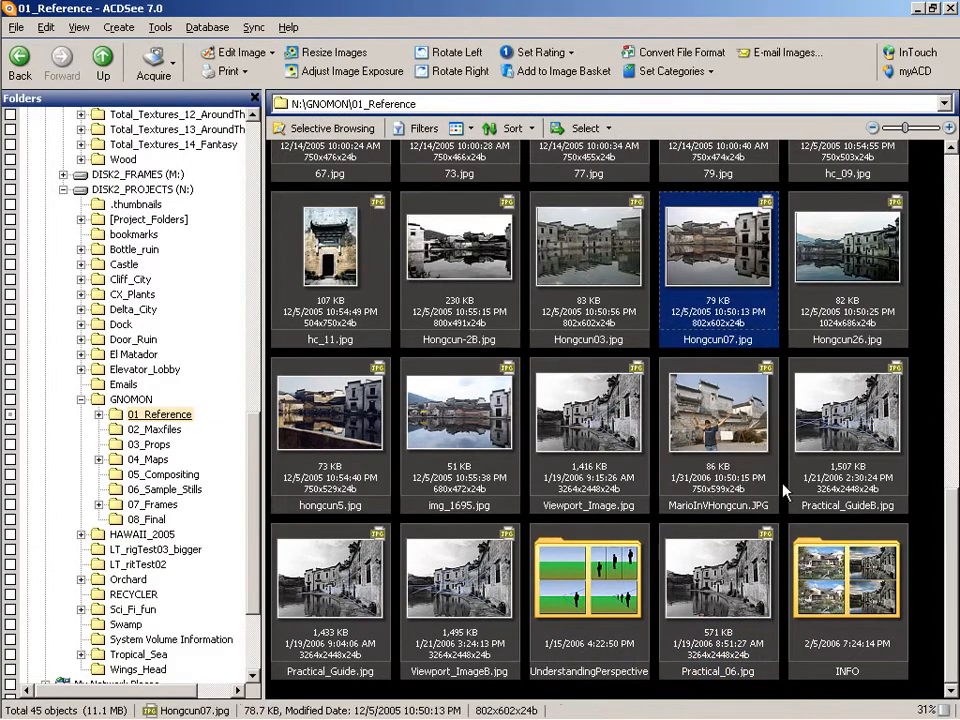
{"action": "left_click_drag", "start_coordinate": [953, 527], "coordinate": [952, 306]}
{"action": "left_click", "coordinate": [711, 381]}
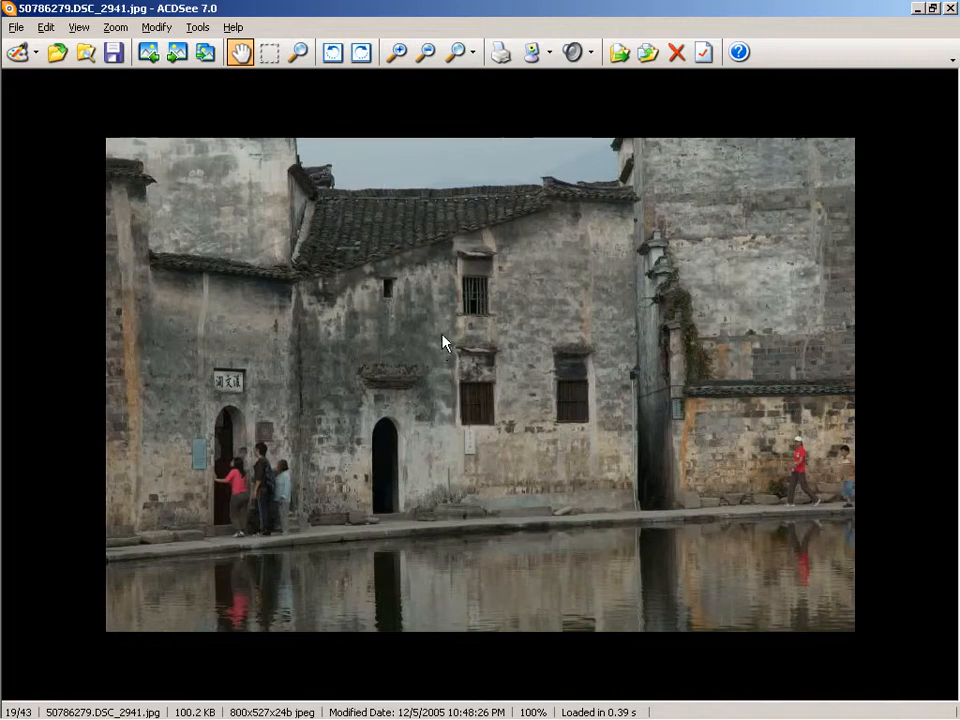
Open 50786279.DSC_2941.jpg from the ACDSee reference folder in Photoshop.
{"action": "left_click", "coordinate": [86, 52]}
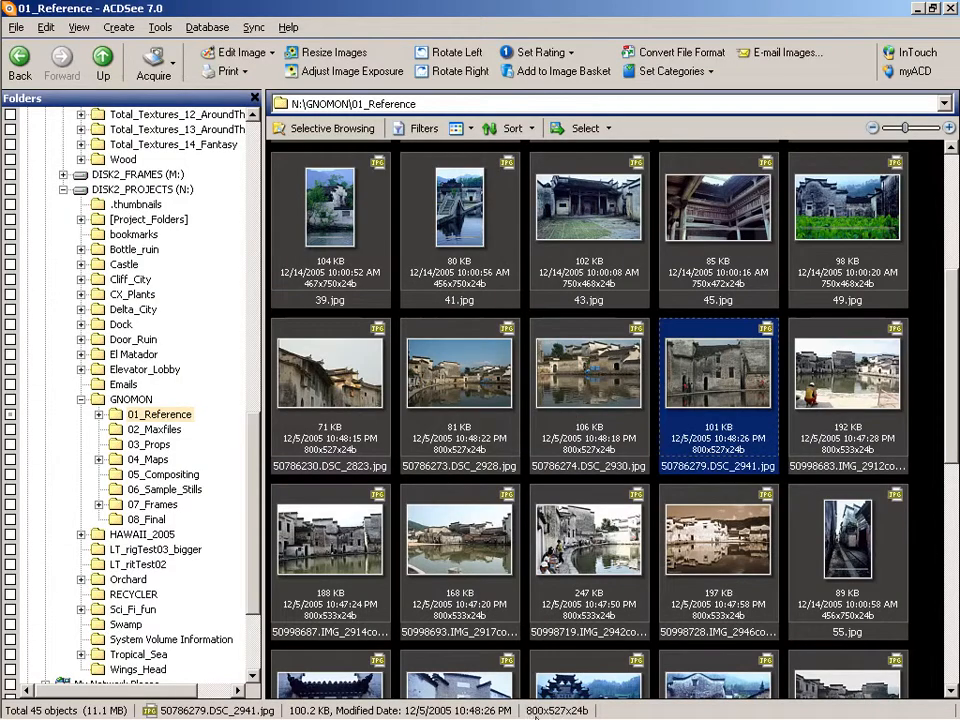
{"action": "mouse_move", "coordinate": [535, 716]}
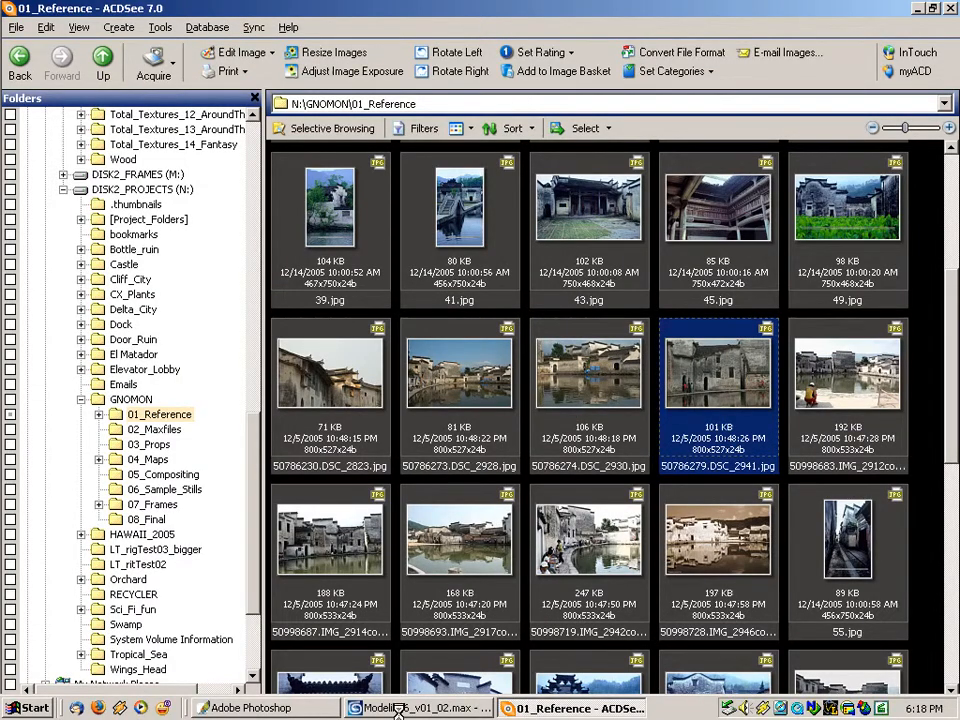
{"action": "left_click", "coordinate": [398, 708]}
{"action": "left_click", "coordinate": [261, 708]}
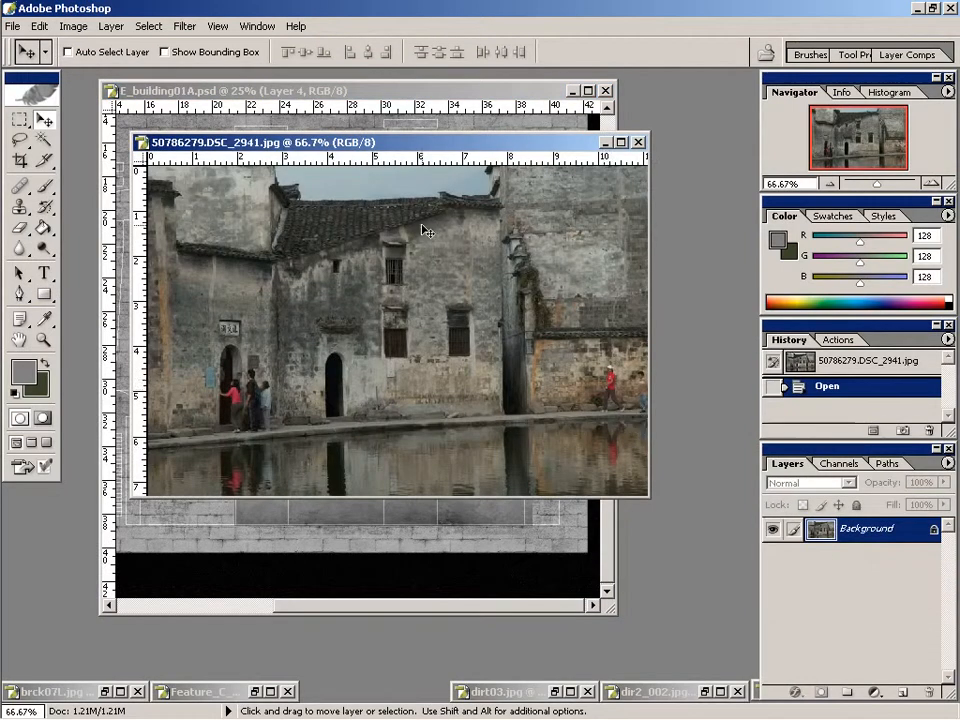
Select the central house facade in the photo and copy it into E_building01A.psd above the grey noise layer.
{"action": "key", "text": "m"}
{"action": "left_click_drag", "start_coordinate": [393, 279], "coordinate": [508, 430]}
{"action": "key", "text": "v"}
{"action": "left_click_drag", "start_coordinate": [422, 300], "coordinate": [390, 436]}
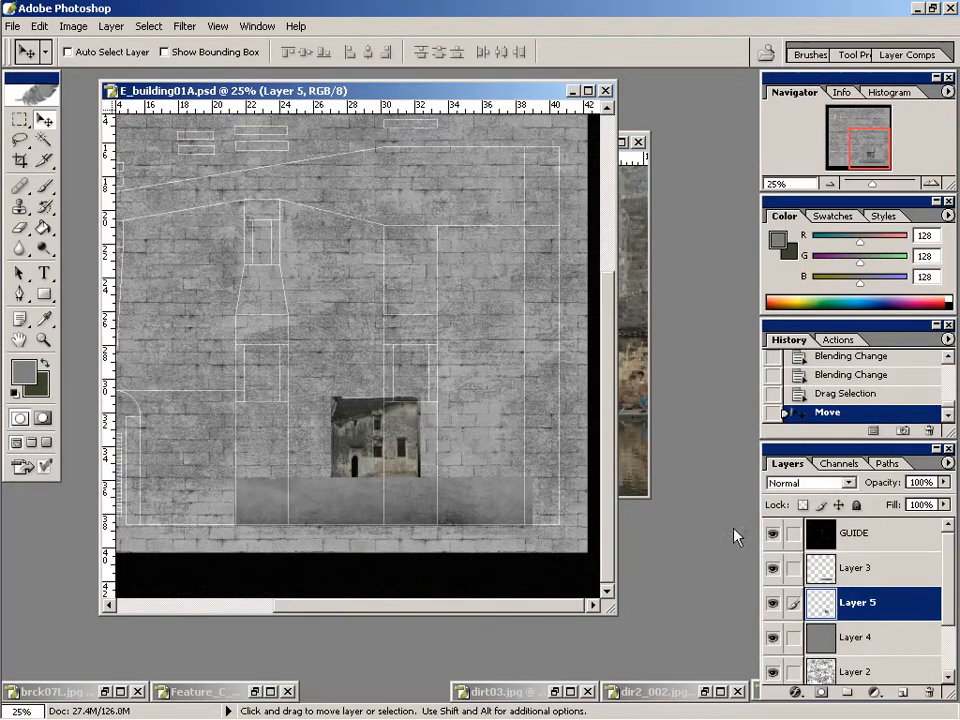
Free Transform the facade to about 690% width and 475% height so it covers the wall outlines of the UV guide.
{"action": "key", "text": "ctrl+minus"}
{"action": "key", "text": "ctrl+t"}
{"action": "left_click_drag", "start_coordinate": [421, 463], "coordinate": [225, 271]}
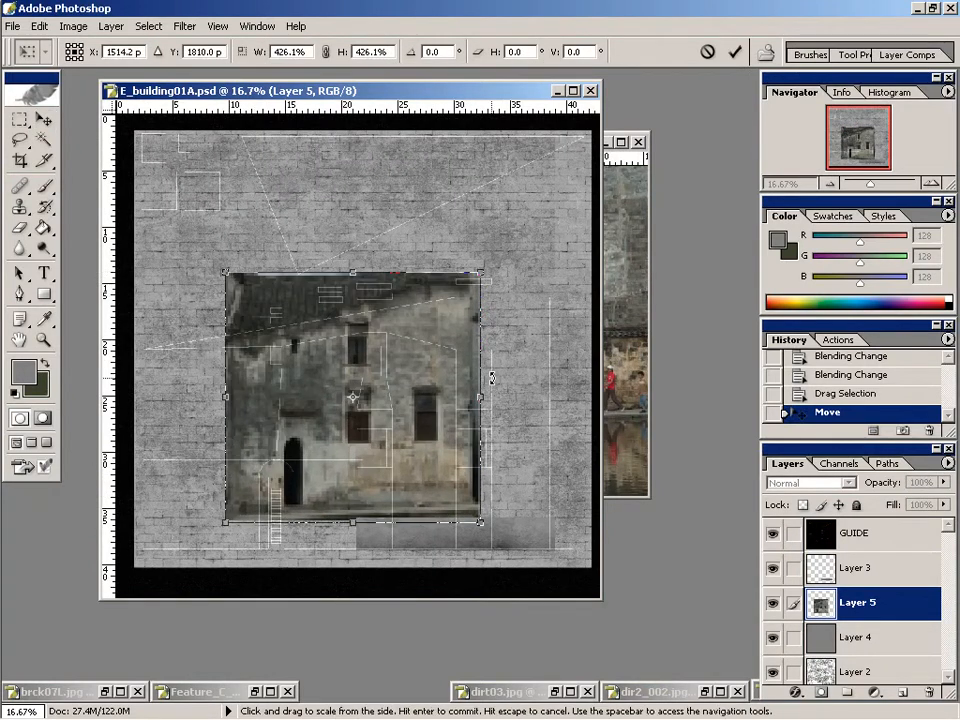
{"action": "left_click_drag", "start_coordinate": [483, 512], "coordinate": [533, 537]}
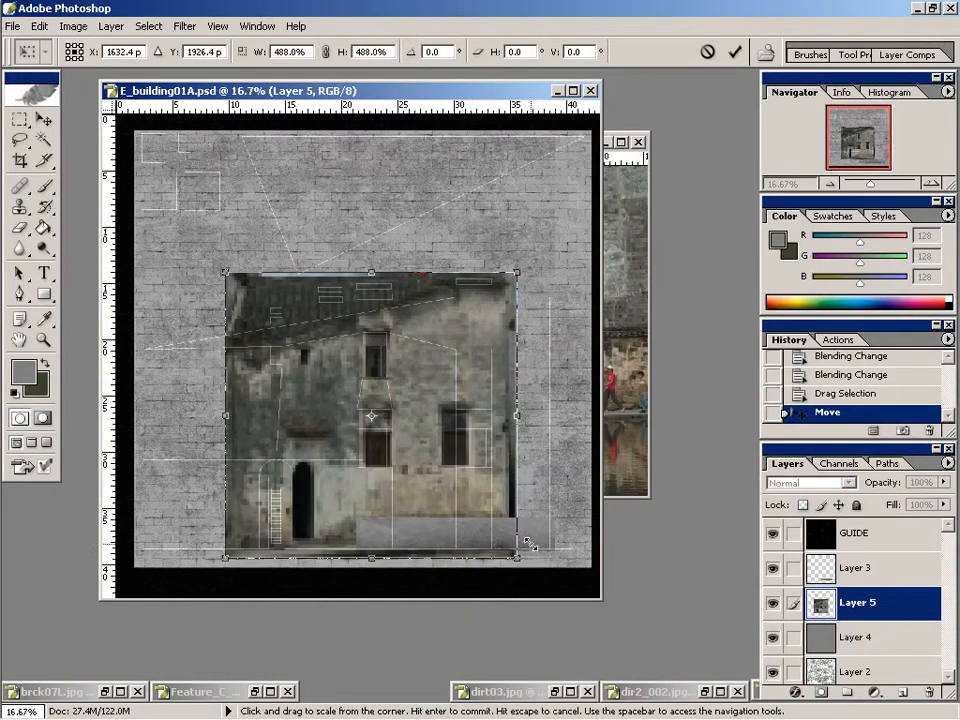
{"action": "left_click_drag", "start_coordinate": [514, 414], "coordinate": [553, 414]}
{"action": "left_click_drag", "start_coordinate": [228, 421], "coordinate": [142, 414]}
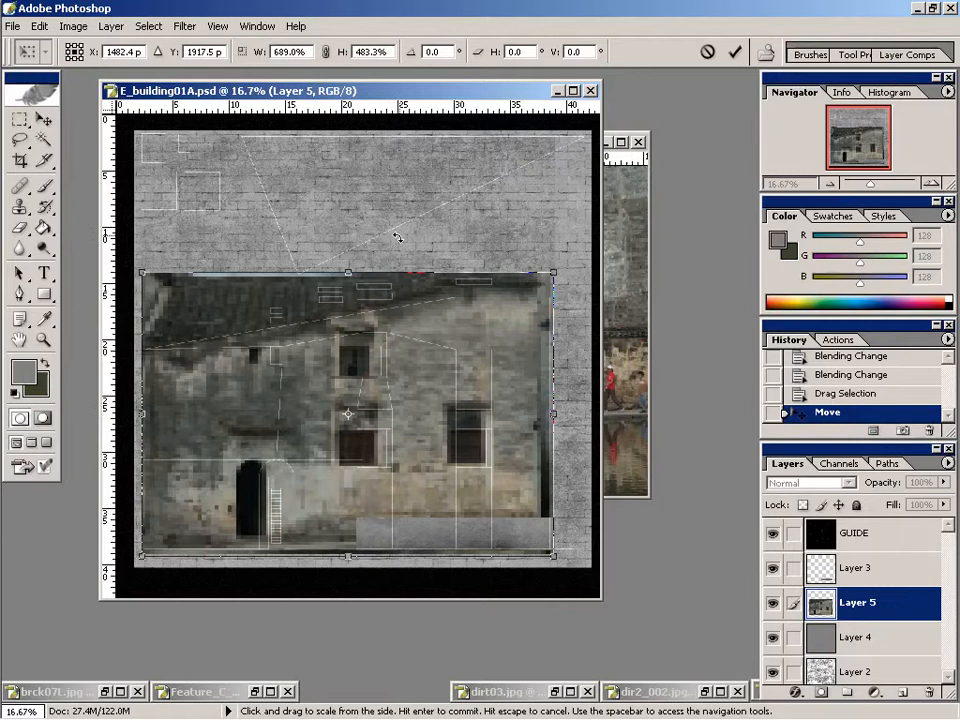
{"action": "mouse_move", "coordinate": [343, 272]}
{"action": "left_mouse_down"}
{"action": "mouse_move", "coordinate": [347, 255]}
{"action": "mouse_move", "coordinate": [347, 274]}
{"action": "left_mouse_up"}
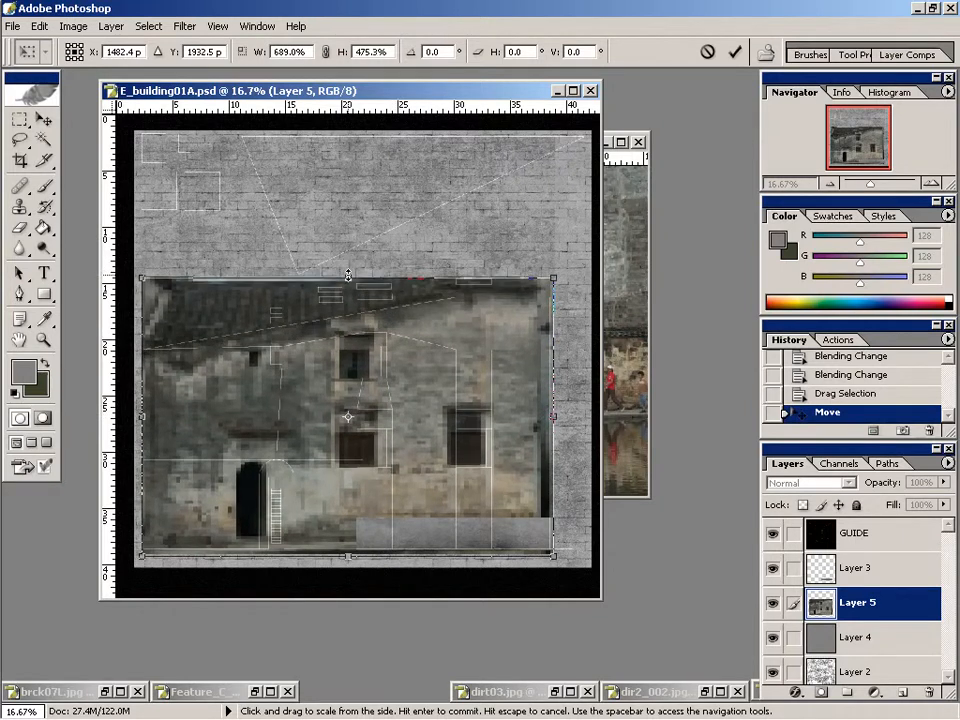
{"action": "left_click_drag", "start_coordinate": [553, 417], "coordinate": [554, 418]}
{"action": "key", "text": "Return"}
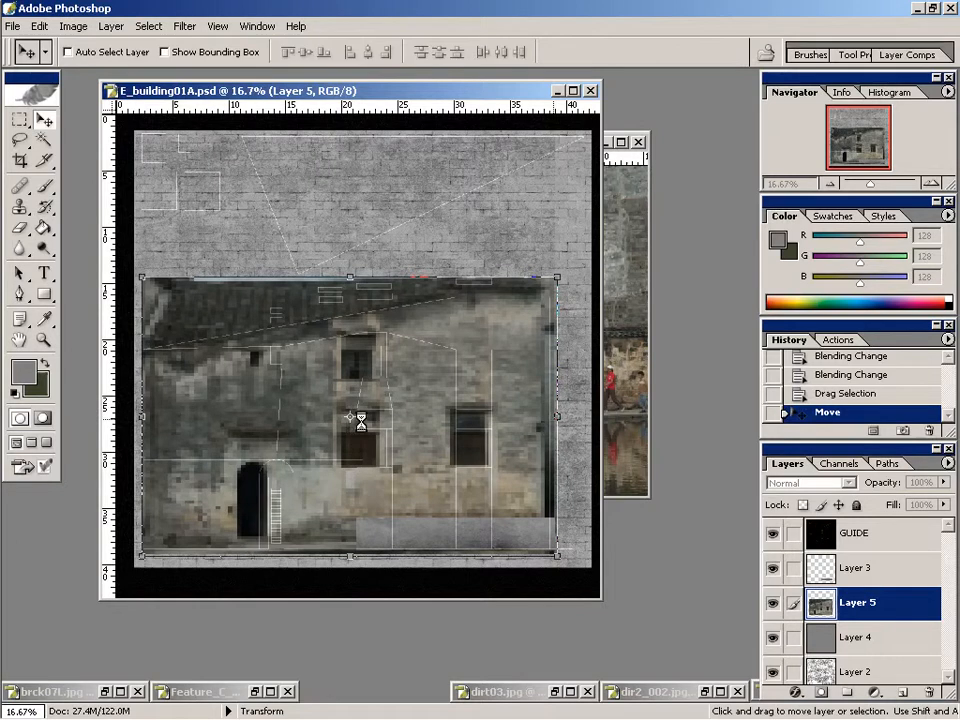
Remove the arched doorway from the facade by cloning the pale plaster beside it with the 300-pixel Clone Stamp.
{"action": "key", "text": "s"}
{"action": "left_click", "coordinate": [311, 503], "text": "alt"}
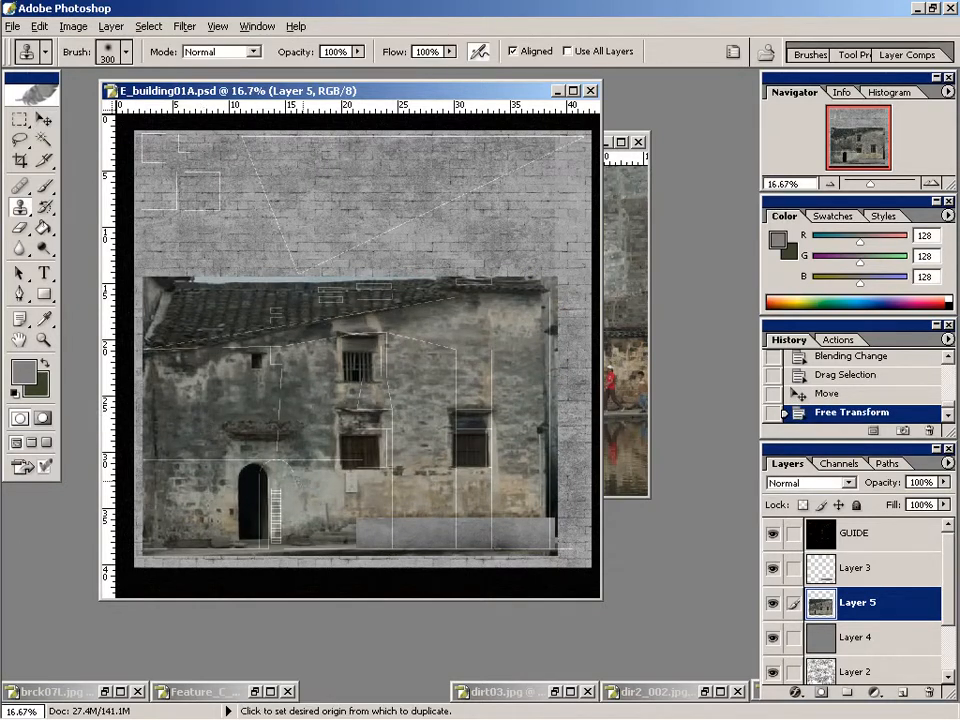
{"action": "mouse_move", "coordinate": [253, 490]}
{"action": "left_mouse_down"}
{"action": "mouse_move", "coordinate": [255, 478]}
{"action": "mouse_move", "coordinate": [275, 520]}
{"action": "left_mouse_up"}
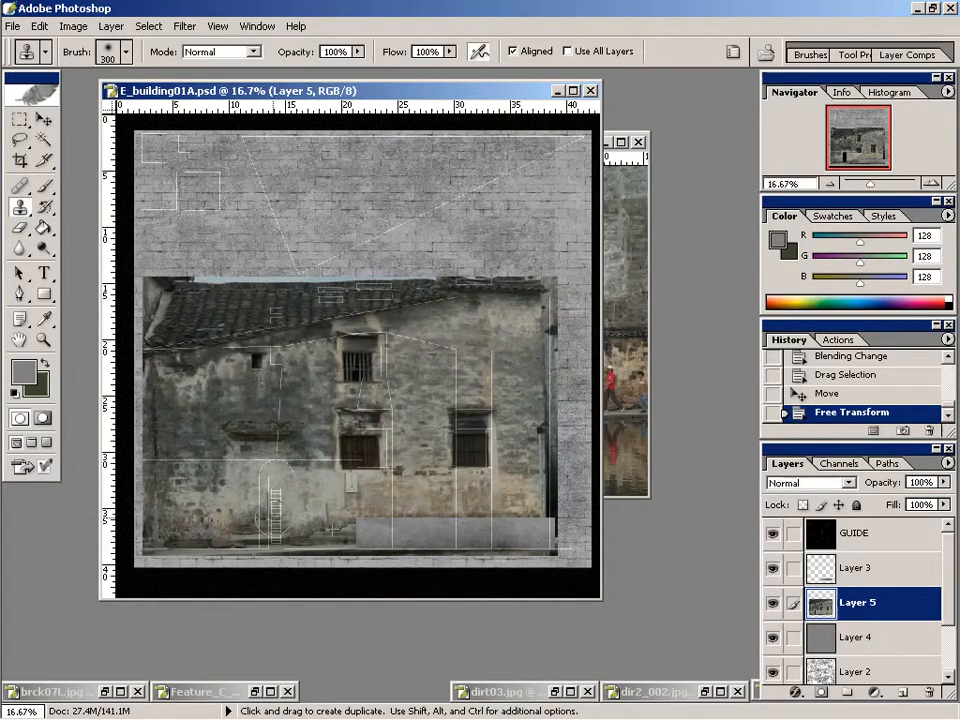
Try cloning dark stained wall over the facade's lower centre window, and undo that stroke.
{"action": "left_click", "coordinate": [292, 422], "text": "alt"}
{"action": "left_click_drag", "start_coordinate": [345, 418], "coordinate": [365, 455]}
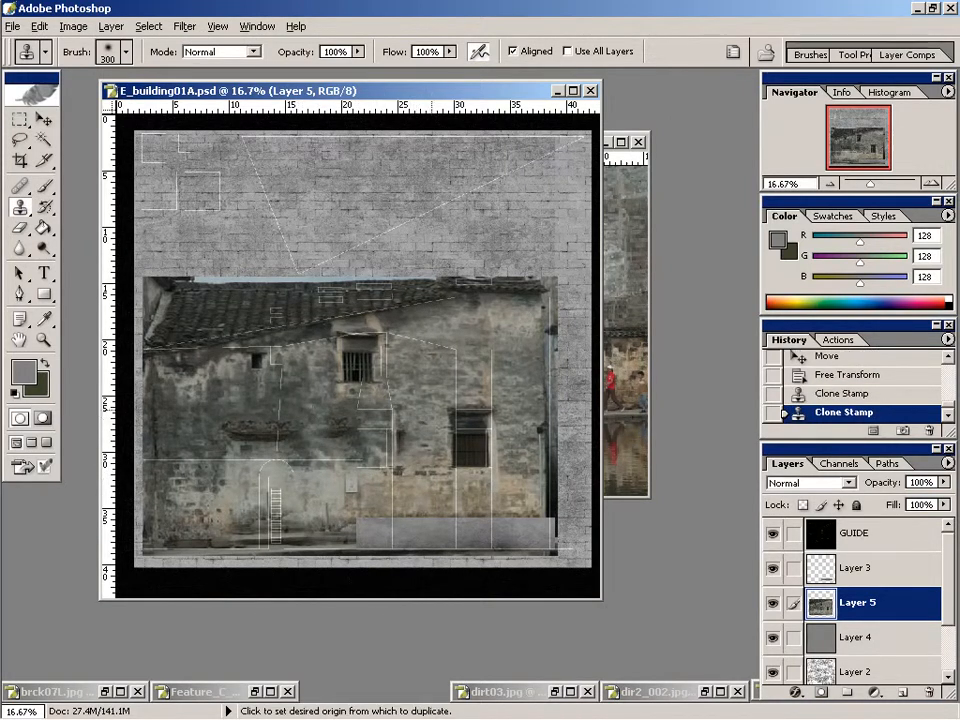
{"action": "left_click", "coordinate": [39, 26]}
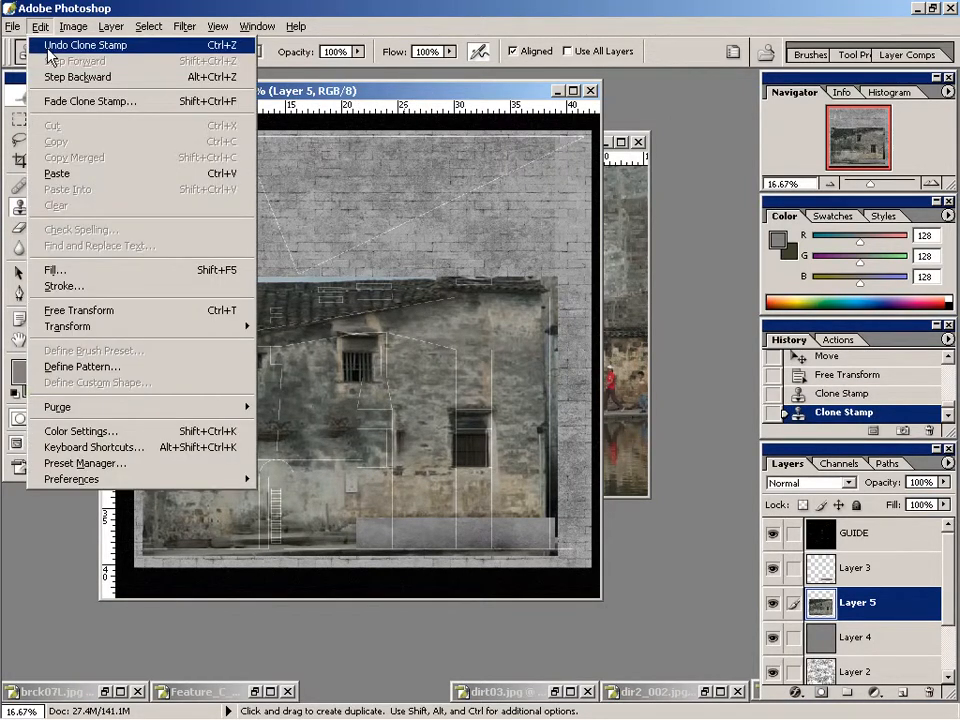
{"action": "left_click", "coordinate": [40, 40]}
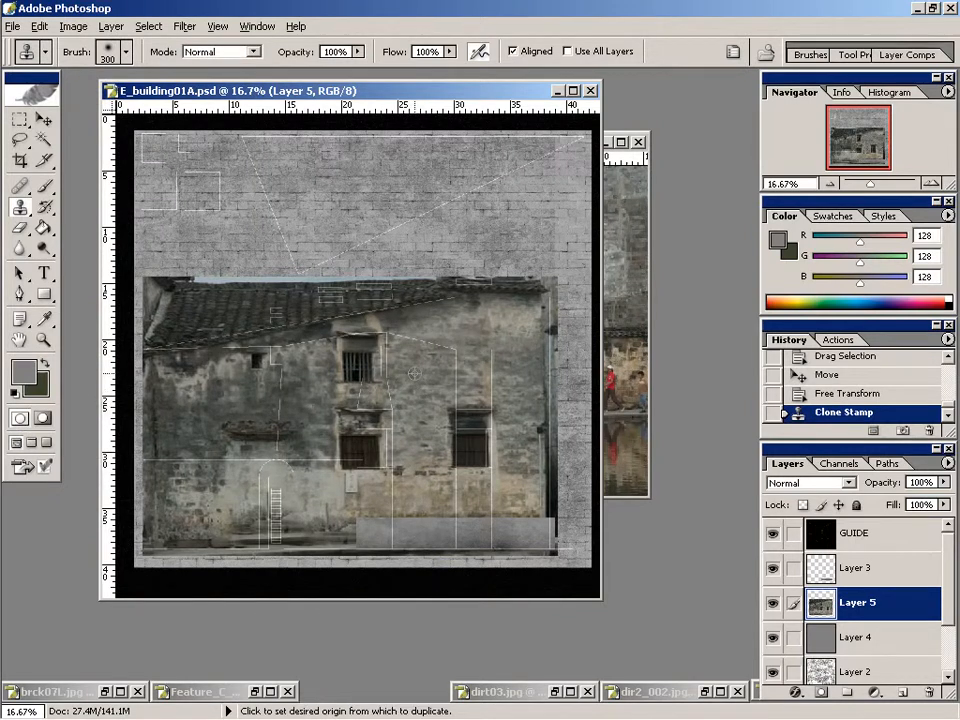
Clone clean brickwork over the facade's right-hand window and the two stacked centre windows.
{"action": "left_click", "coordinate": [418, 432], "text": "alt"}
{"action": "left_click_drag", "start_coordinate": [461, 424], "coordinate": [478, 447]}
{"action": "left_click_drag", "start_coordinate": [360, 346], "coordinate": [340, 348]}
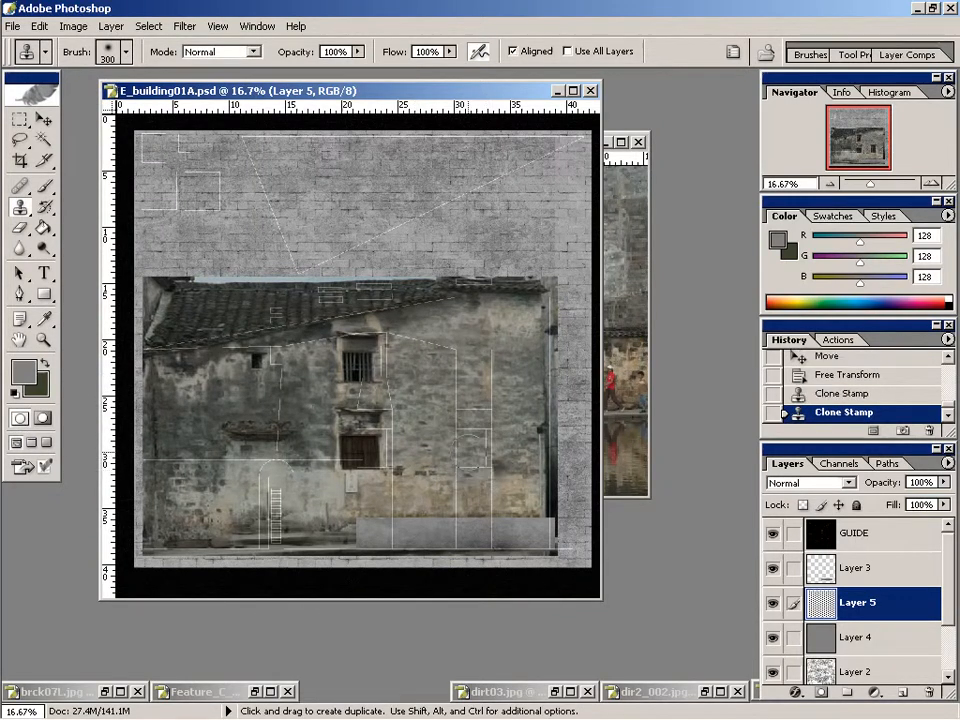
{"action": "left_click", "coordinate": [434, 377], "text": "alt"}
{"action": "mouse_move", "coordinate": [360, 360]}
{"action": "left_mouse_down"}
{"action": "mouse_move", "coordinate": [370, 422]}
{"action": "mouse_move", "coordinate": [353, 415]}
{"action": "mouse_move", "coordinate": [362, 442]}
{"action": "mouse_move", "coordinate": [345, 422]}
{"action": "mouse_move", "coordinate": [371, 445]}
{"action": "left_mouse_up"}
{"action": "left_click", "coordinate": [440, 430], "text": "alt"}
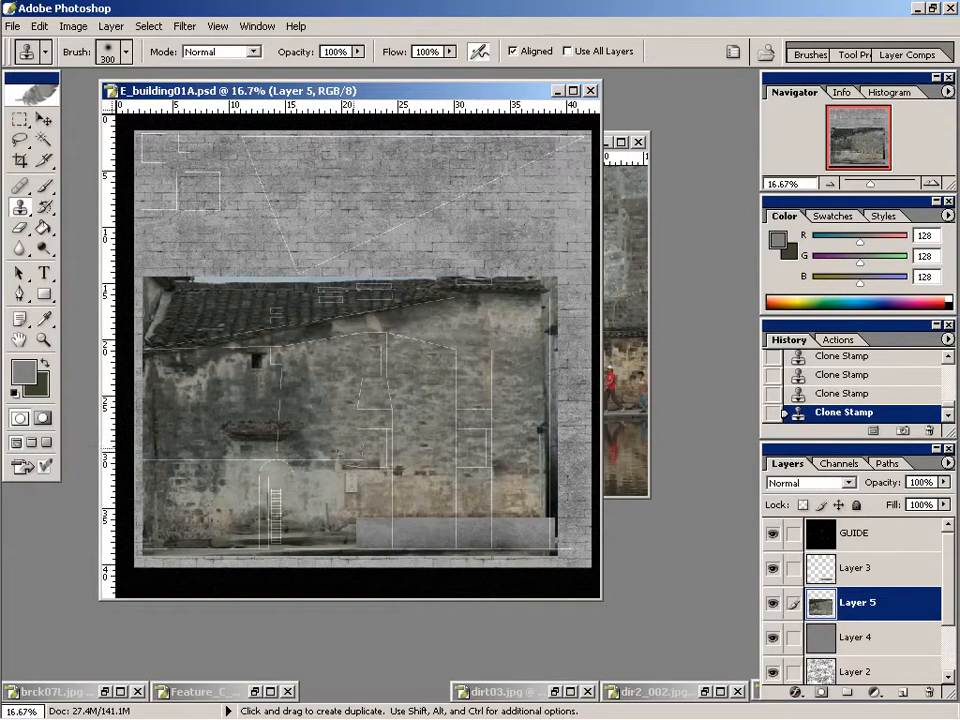
Clone stained wall over the small upper-left window and the ledge above the former doorway.
{"action": "left_click", "coordinate": [300, 380], "text": "alt"}
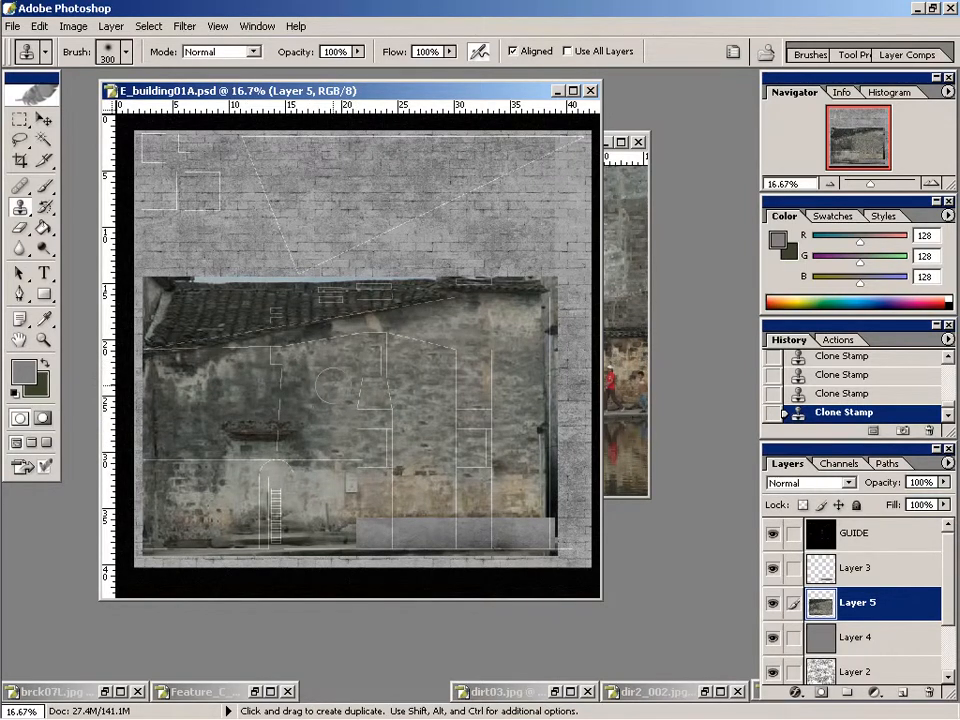
{"action": "left_click", "coordinate": [193, 429], "text": "alt"}
{"action": "left_click_drag", "start_coordinate": [222, 425], "coordinate": [300, 425]}
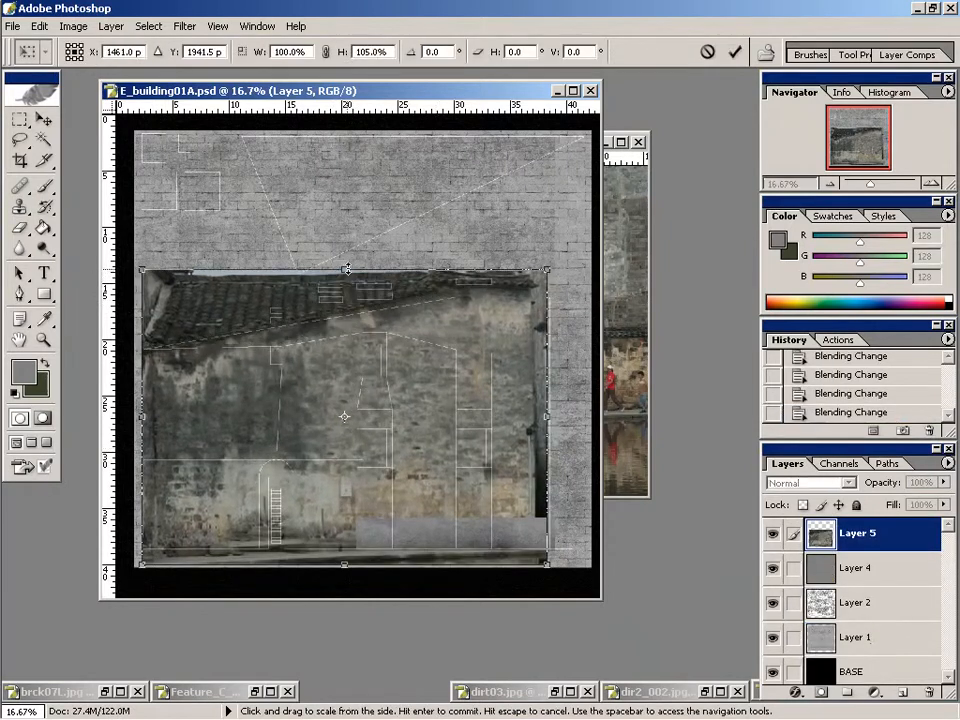
Stretch the facade layer to 105.7% height and move it below the brick layer.
{"action": "left_click_drag", "start_coordinate": [346, 270], "coordinate": [346, 270]}
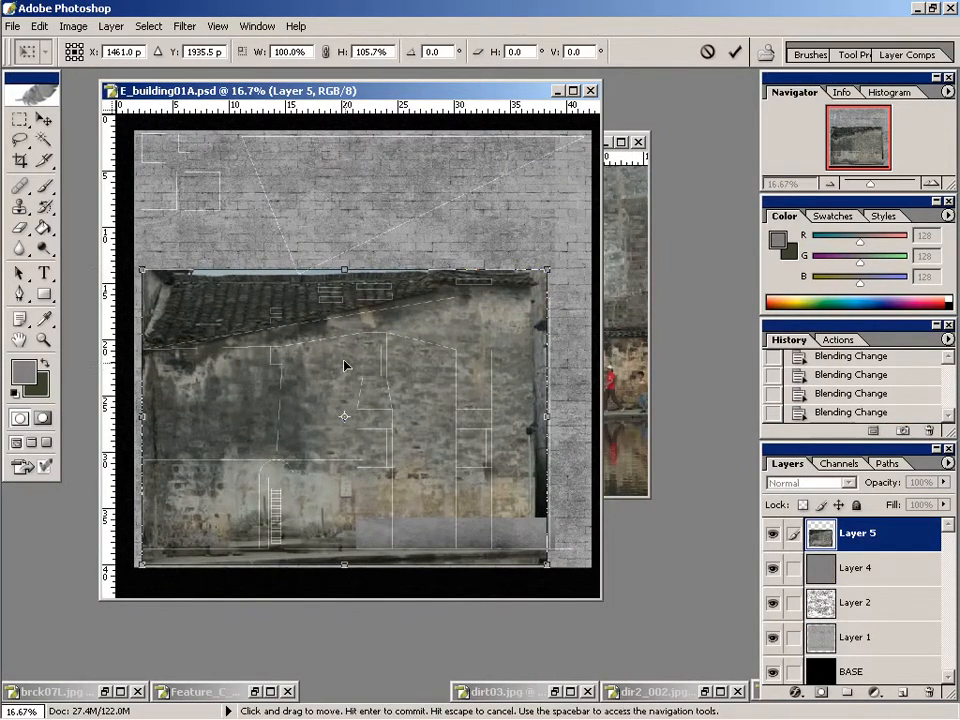
{"action": "key", "text": "s"}
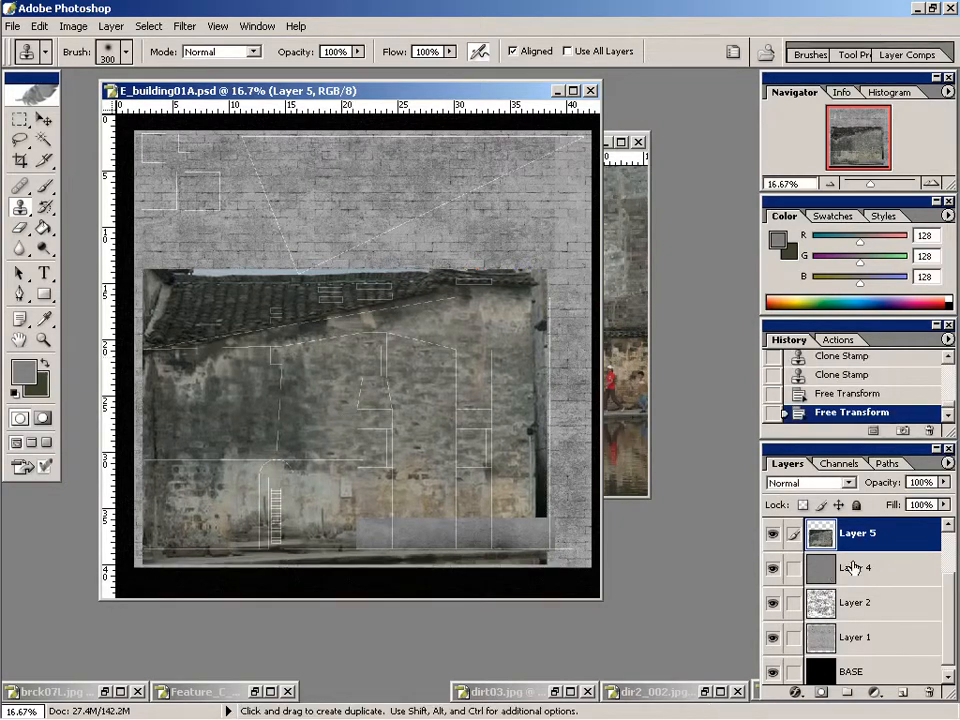
{"action": "left_click_drag", "start_coordinate": [864, 540], "coordinate": [886, 641]}
Change the brick layer's blending mode so that the facade photo beneath shows through.
{"action": "left_click", "coordinate": [858, 613]}
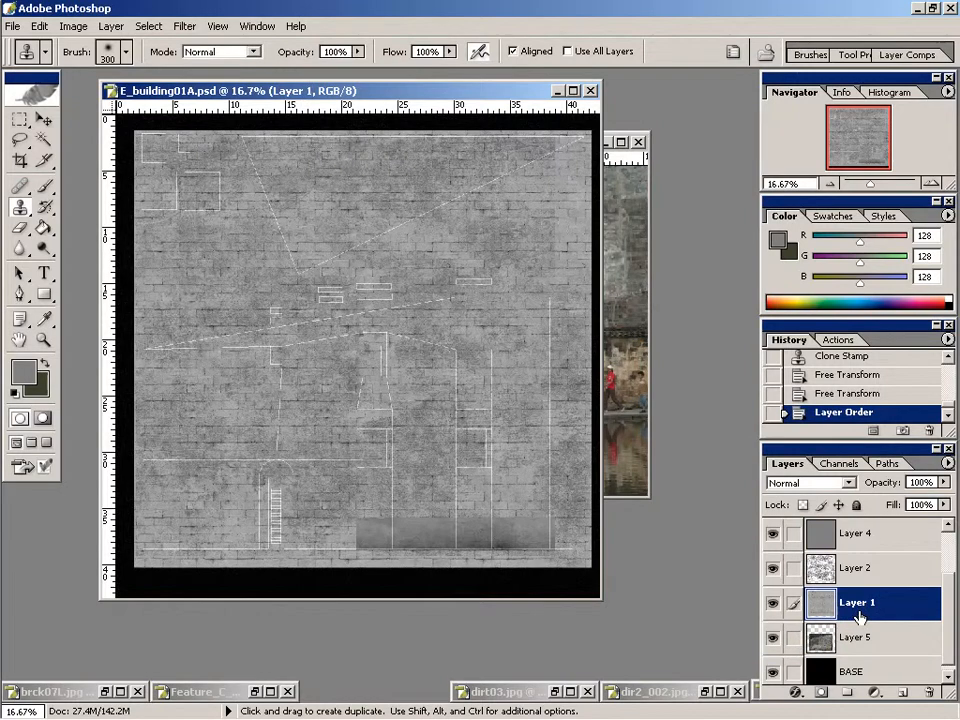
{"action": "left_click", "coordinate": [848, 483]}
{"action": "left_click", "coordinate": [812, 308]}
Move the grunge layer above the grey noise layer and set the noise layer's blending mode to Overlay.
{"action": "left_click", "coordinate": [866, 573]}
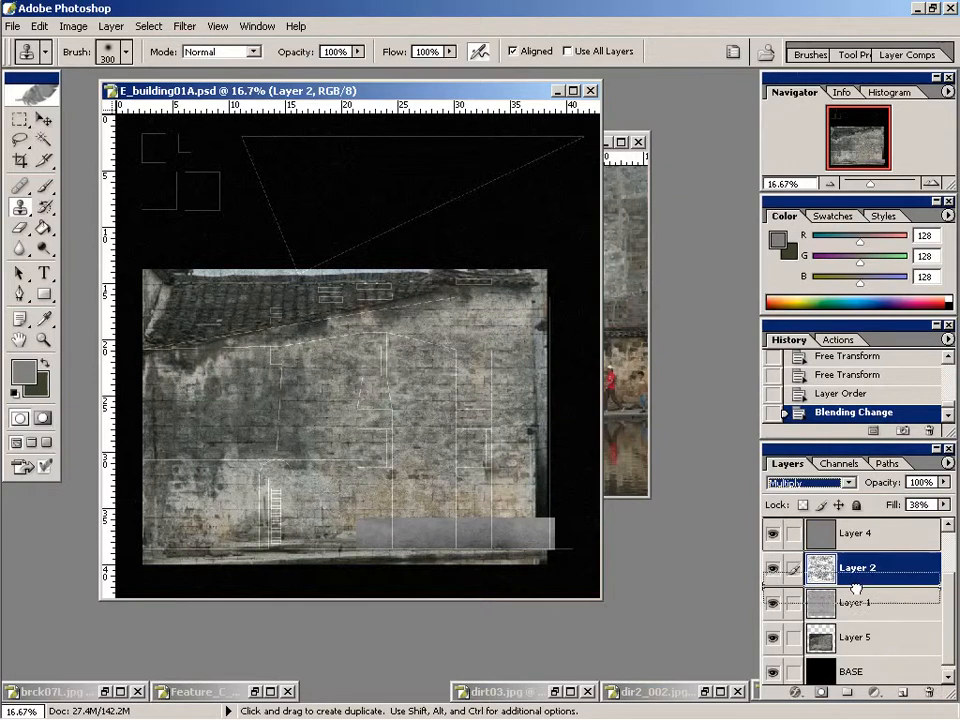
{"action": "left_click_drag", "start_coordinate": [826, 572], "coordinate": [844, 543]}
{"action": "left_click", "coordinate": [862, 567]}
{"action": "left_click", "coordinate": [848, 483]}
{"action": "left_click", "coordinate": [800, 311]}
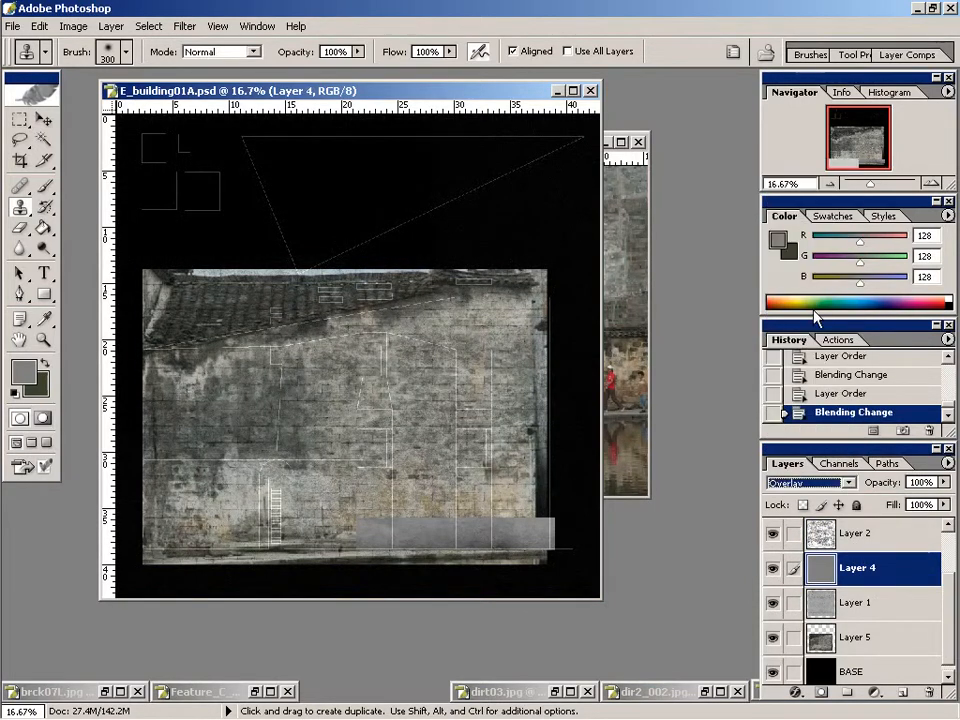
Enlarge the document window and examine the blended brick, grunge and facade stains at 33.3% magnification.
{"action": "left_click", "coordinate": [866, 533]}
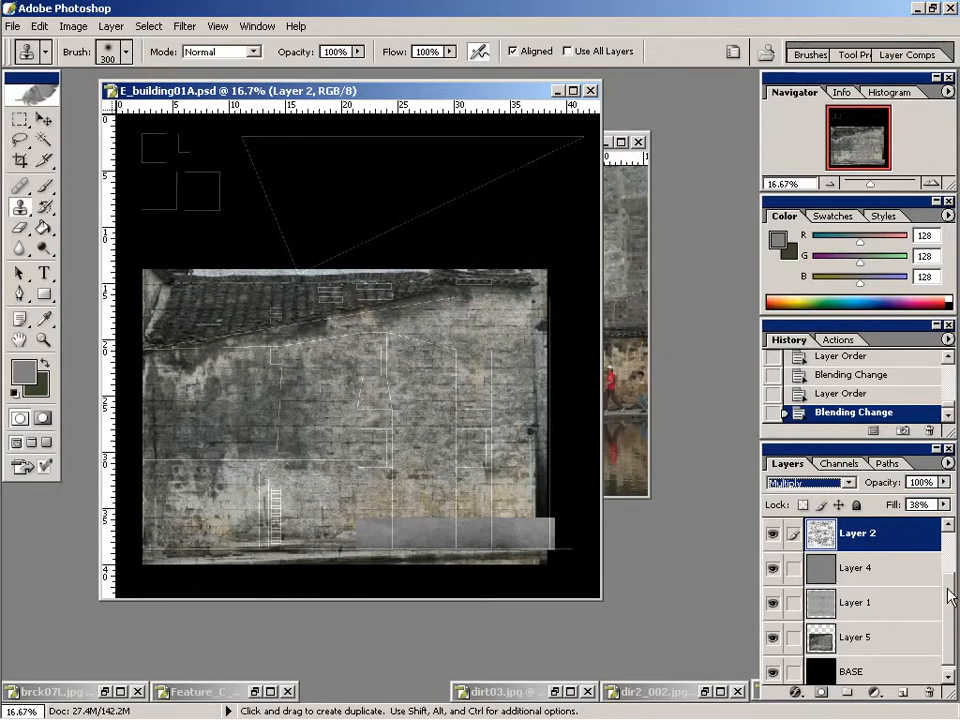
{"action": "left_click_drag", "start_coordinate": [950, 597], "coordinate": [948, 548]}
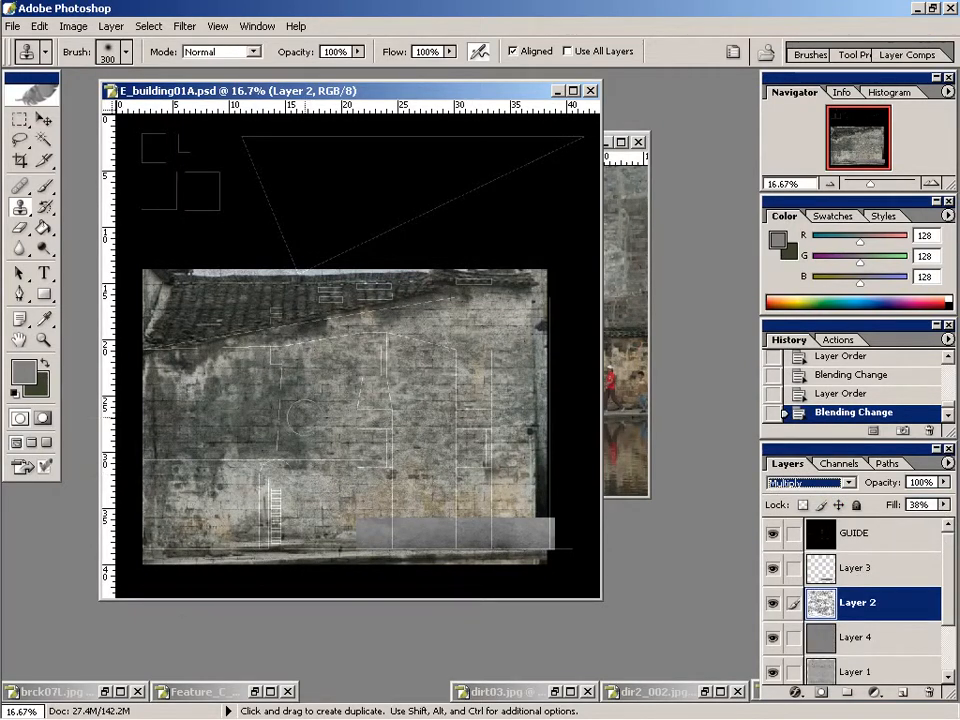
{"action": "left_click", "coordinate": [43, 119]}
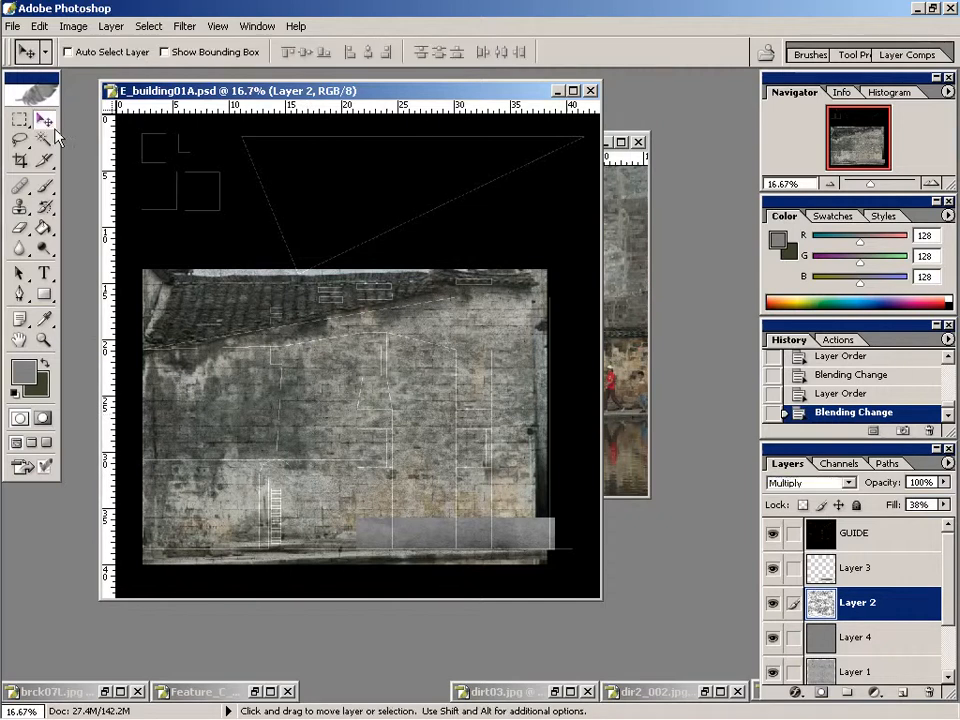
{"action": "key", "text": "z"}
{"action": "left_click", "coordinate": [404, 426]}
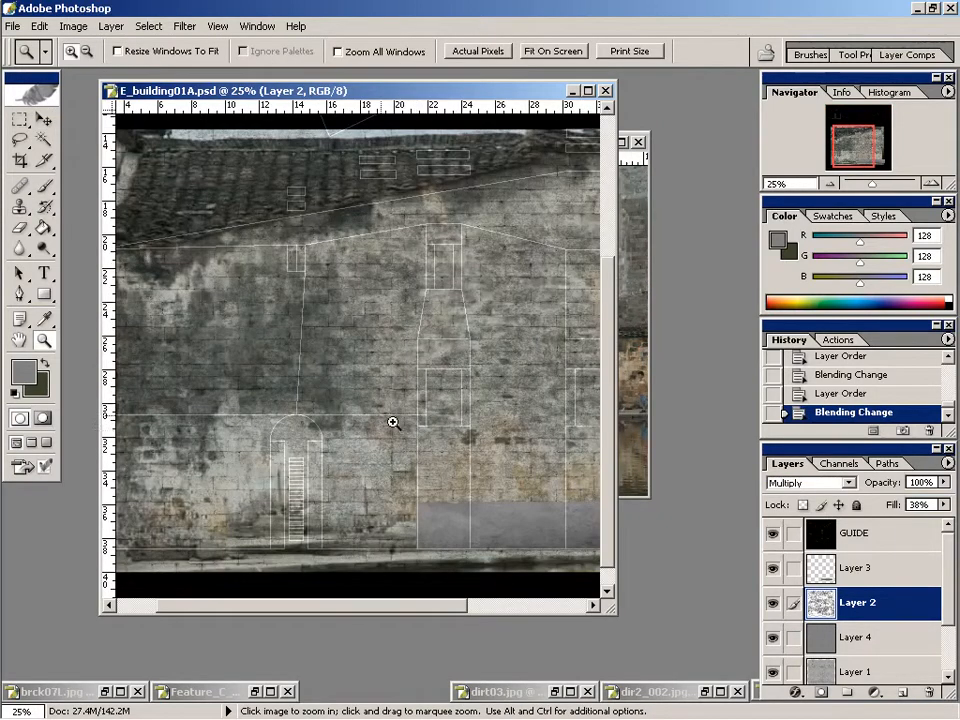
{"action": "left_click", "coordinate": [352, 386]}
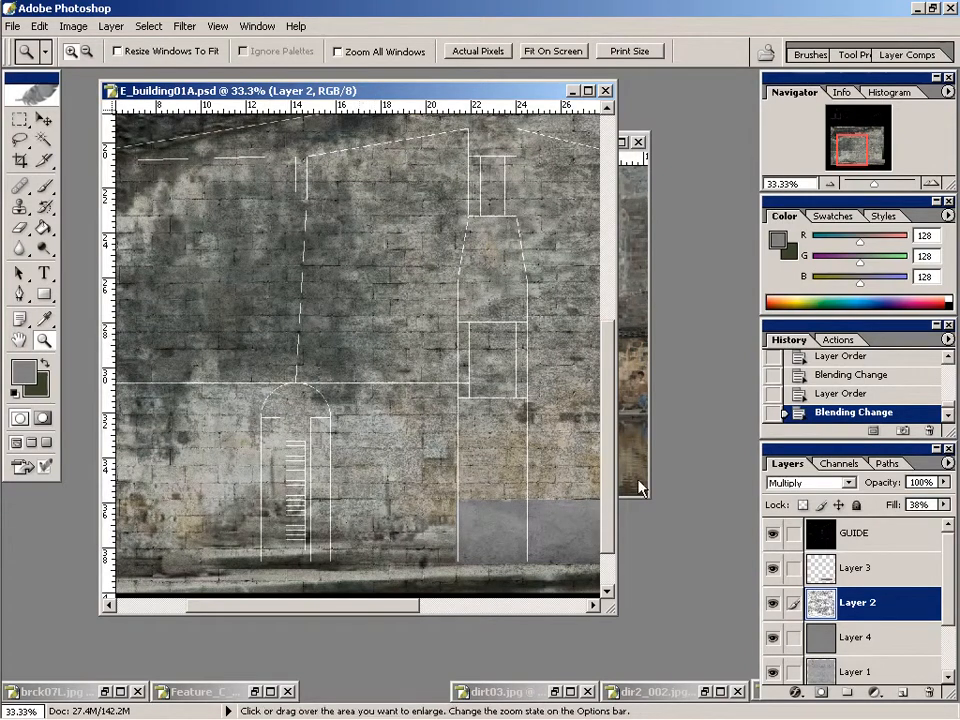
{"action": "left_click_drag", "start_coordinate": [622, 620], "coordinate": [680, 641]}
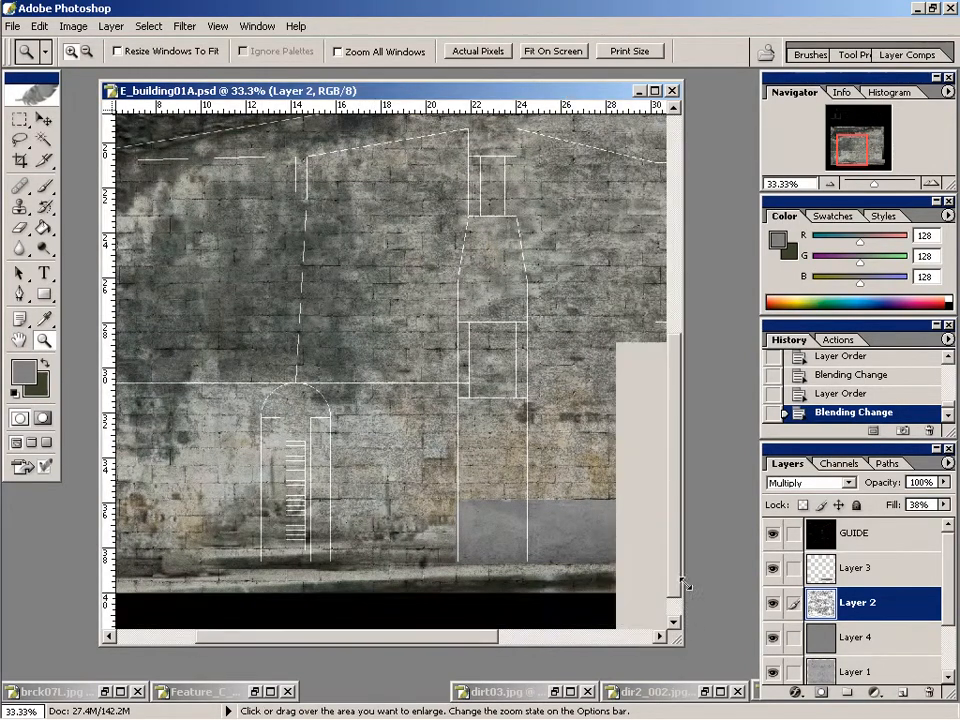
{"action": "left_click_drag", "start_coordinate": [675, 557], "coordinate": [676, 528]}
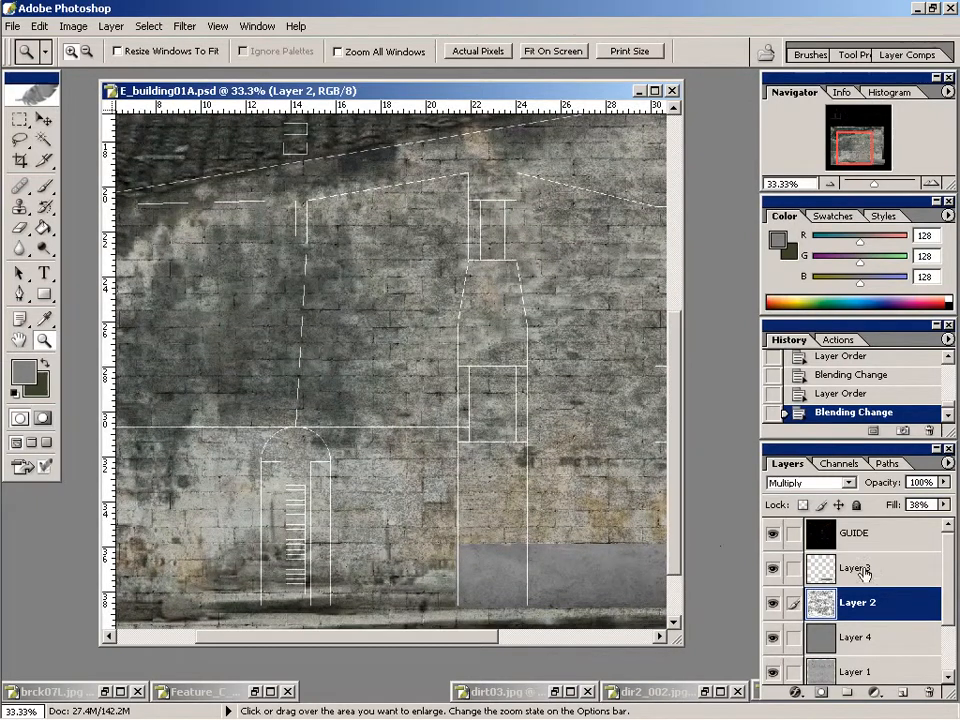
Lower the fill of the grunge layer, Layer 2, to 26%.
{"action": "left_click_drag", "start_coordinate": [952, 563], "coordinate": [936, 582]}
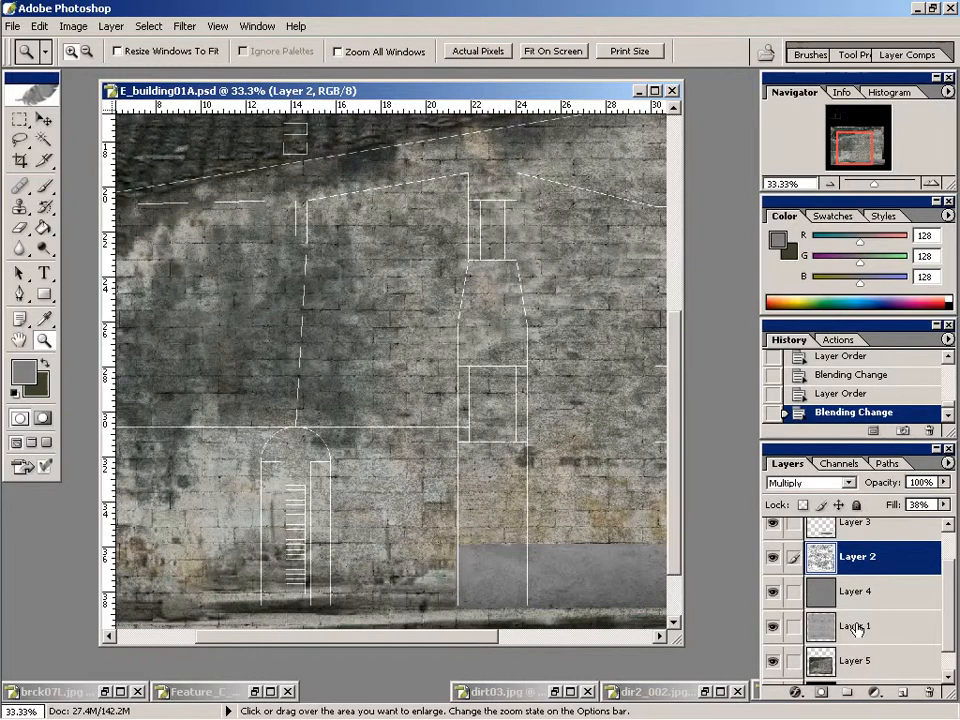
{"action": "left_click", "coordinate": [855, 625]}
{"action": "left_click", "coordinate": [856, 556]}
{"action": "left_click", "coordinate": [945, 505]}
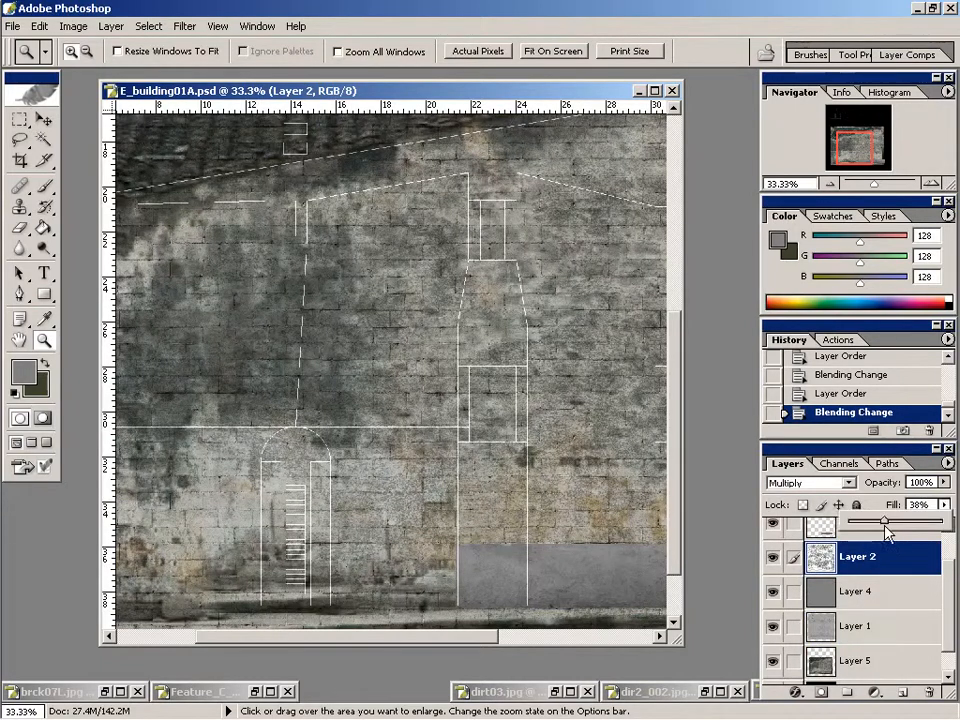
{"action": "left_click_drag", "start_coordinate": [884, 527], "coordinate": [880, 529]}
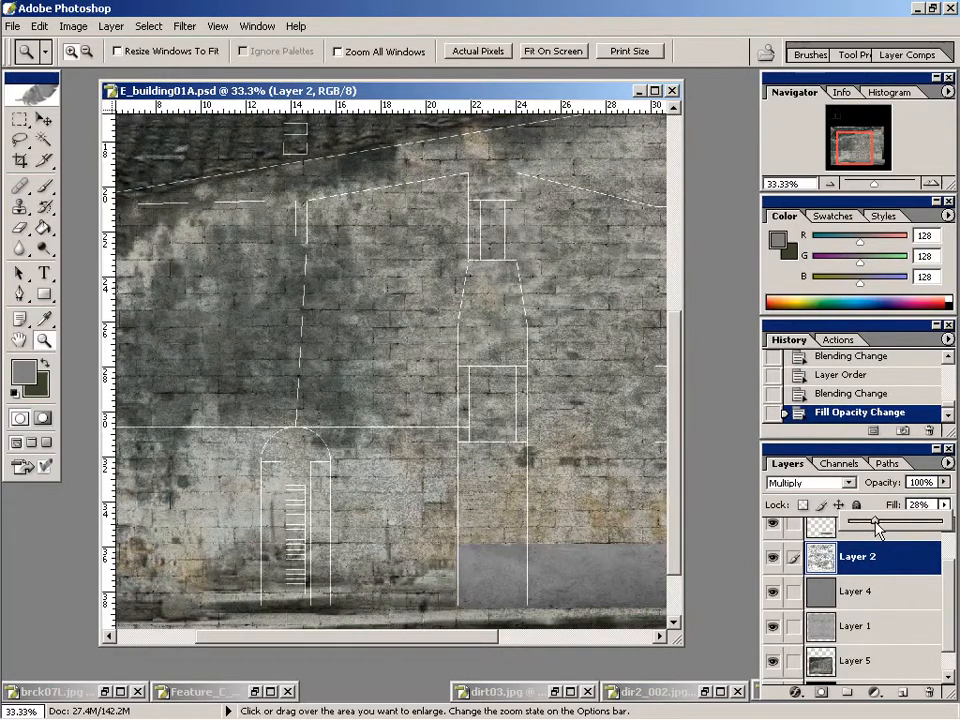
{"action": "left_click_drag", "start_coordinate": [876, 528], "coordinate": [872, 530]}
Reduce the fill of the grey noise layer, Layer 4, to 34%.
{"action": "mouse_move", "coordinate": [678, 388]}
{"action": "left_mouse_down"}
{"action": "mouse_move", "coordinate": [677, 429]}
{"action": "mouse_move", "coordinate": [682, 405]}
{"action": "left_mouse_up"}
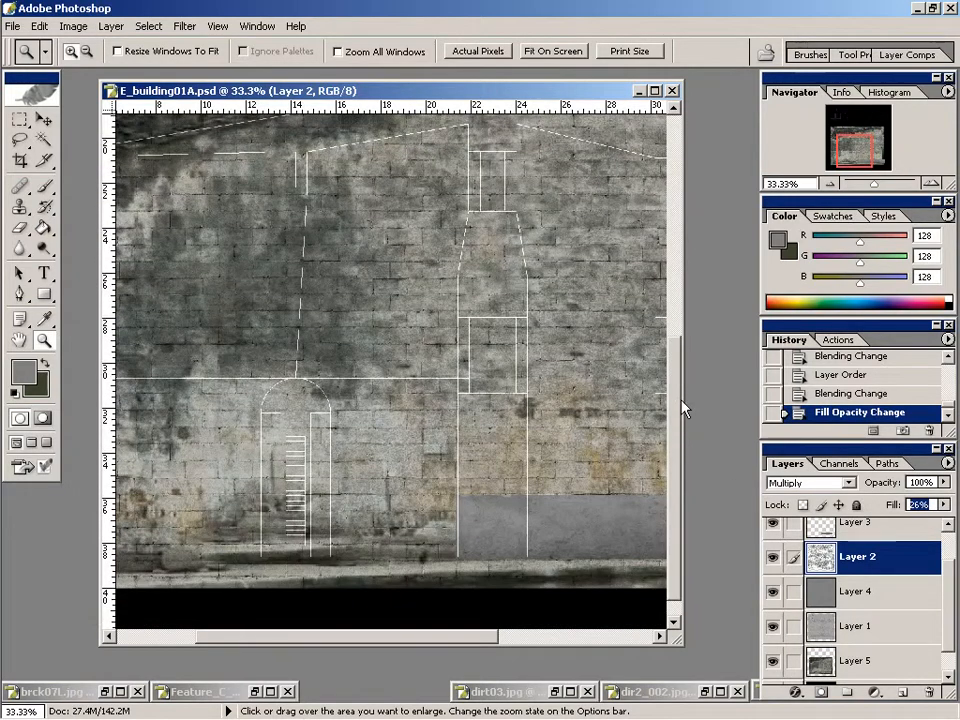
{"action": "left_click", "coordinate": [866, 591]}
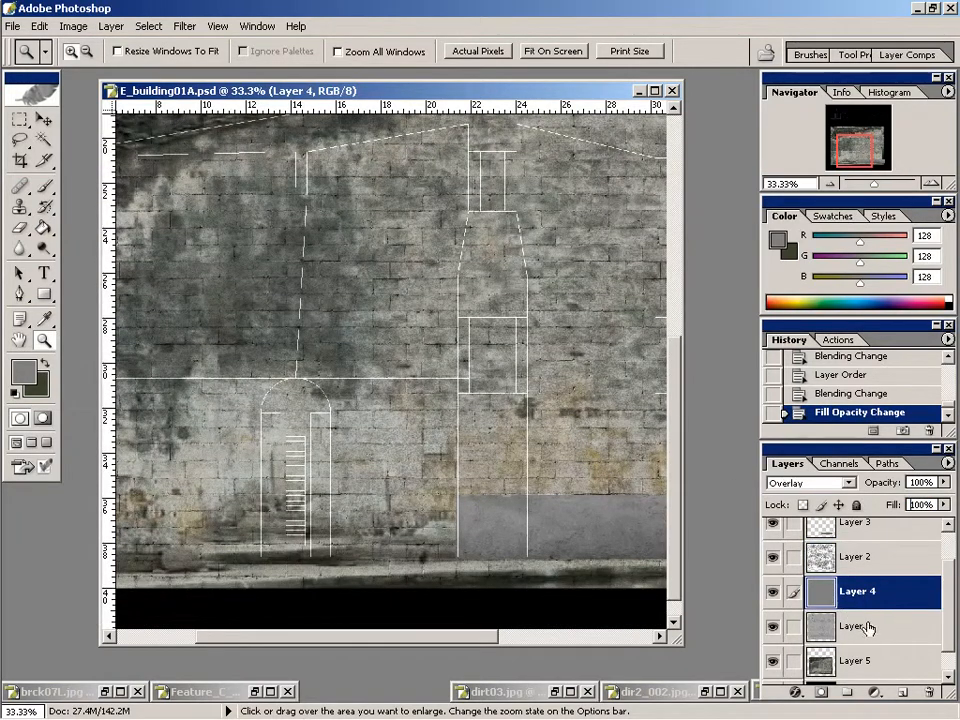
{"action": "left_click", "coordinate": [868, 627]}
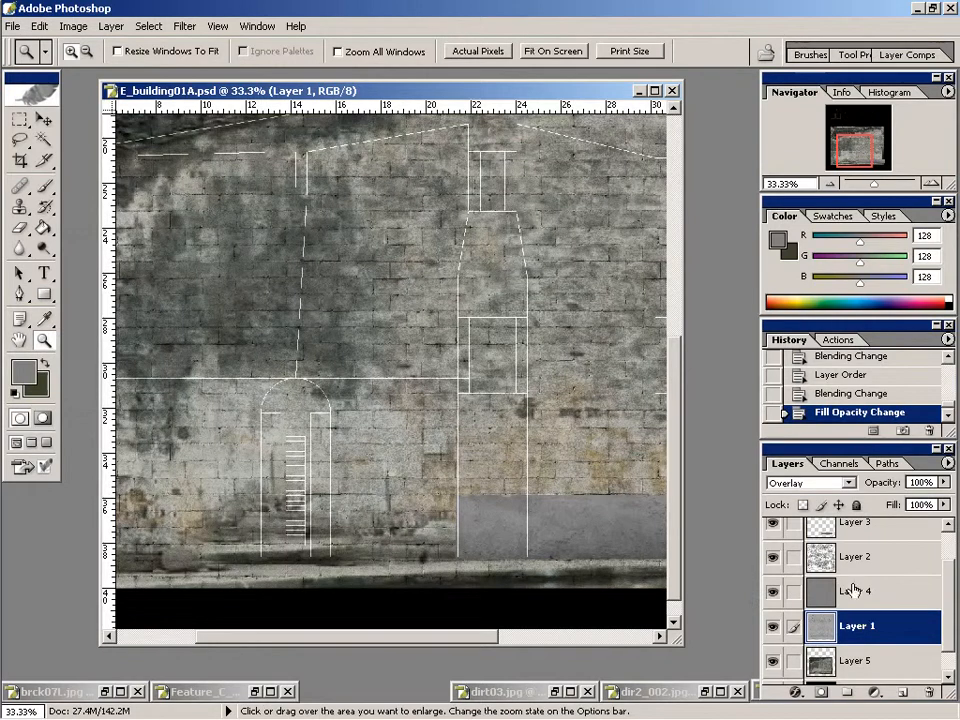
{"action": "left_click", "coordinate": [855, 591]}
{"action": "left_click", "coordinate": [944, 505]}
{"action": "left_click_drag", "start_coordinate": [888, 527], "coordinate": [878, 530]}
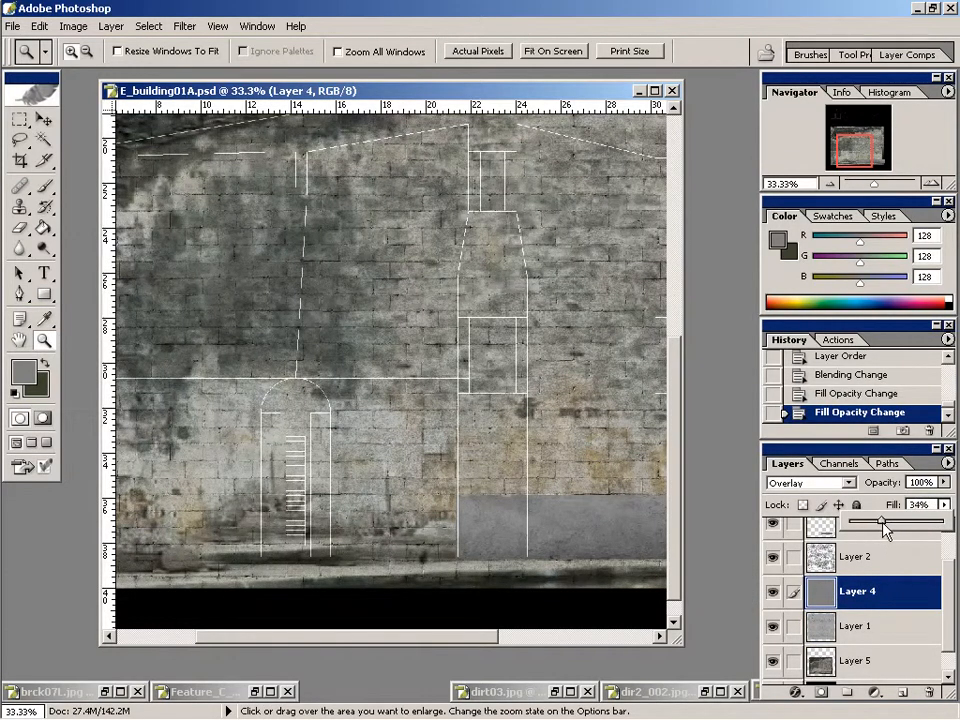
Roughen the left side and upper-left edge of the plaster strip on Layer 3 with the 25 px hard Eraser.
{"action": "left_click_drag", "start_coordinate": [484, 636], "coordinate": [566, 589]}
{"action": "left_click", "coordinate": [886, 527]}
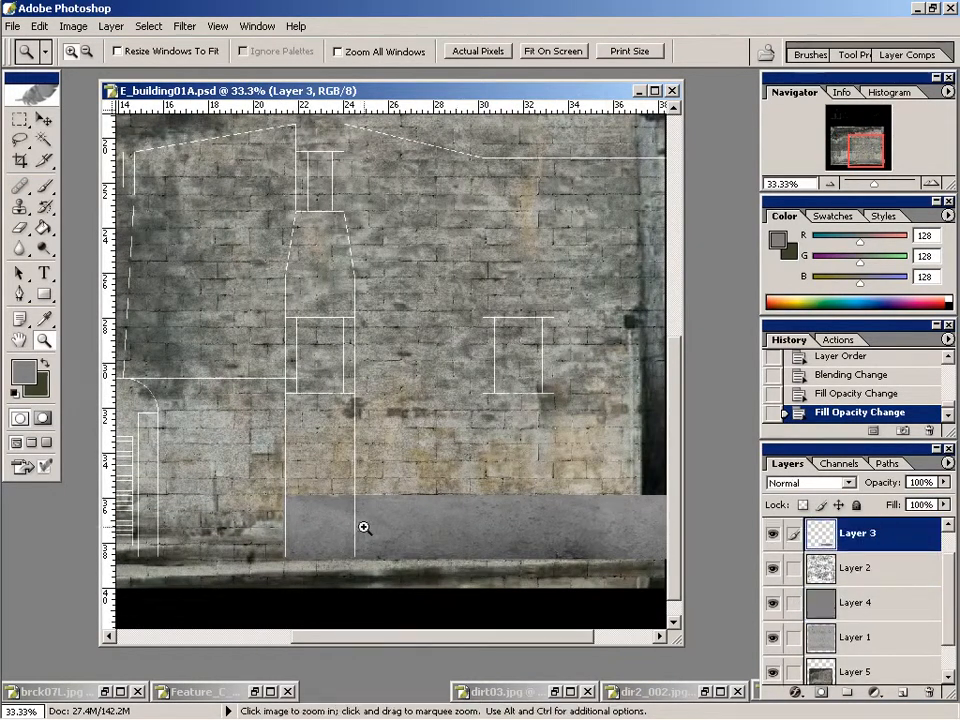
{"action": "left_click", "coordinate": [311, 523]}
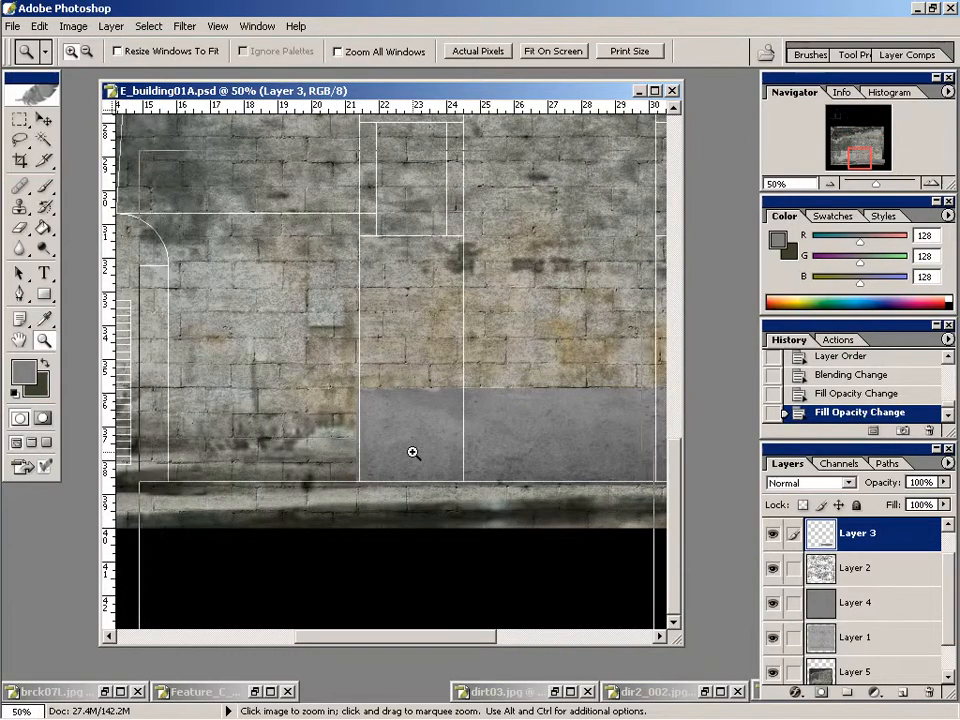
{"action": "left_click", "coordinate": [414, 452]}
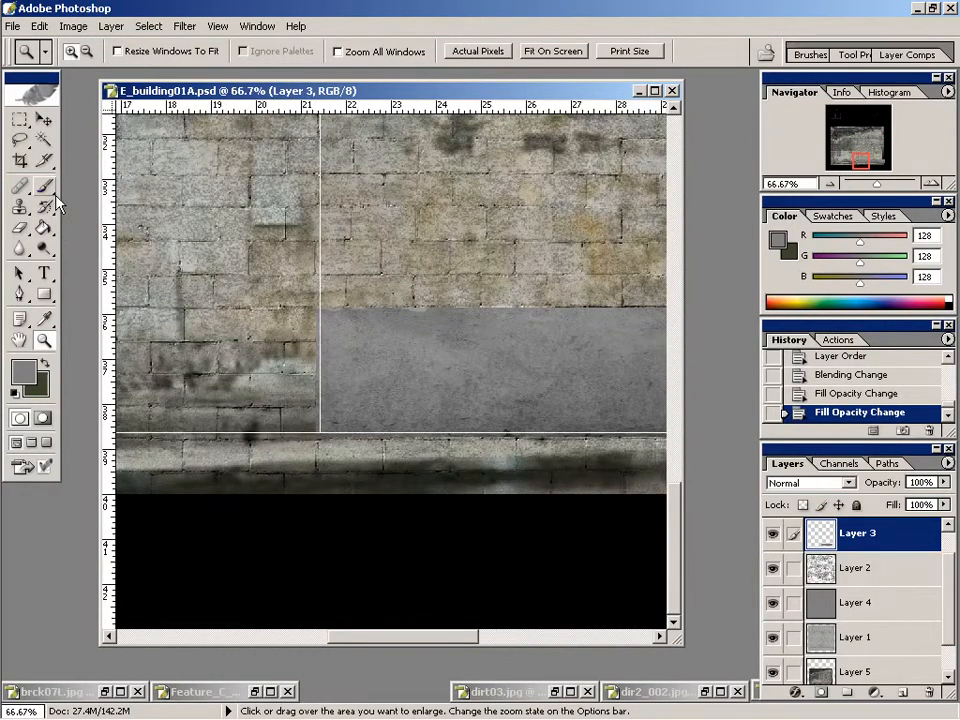
{"action": "left_click", "coordinate": [19, 228]}
{"action": "right_click", "coordinate": [384, 274]}
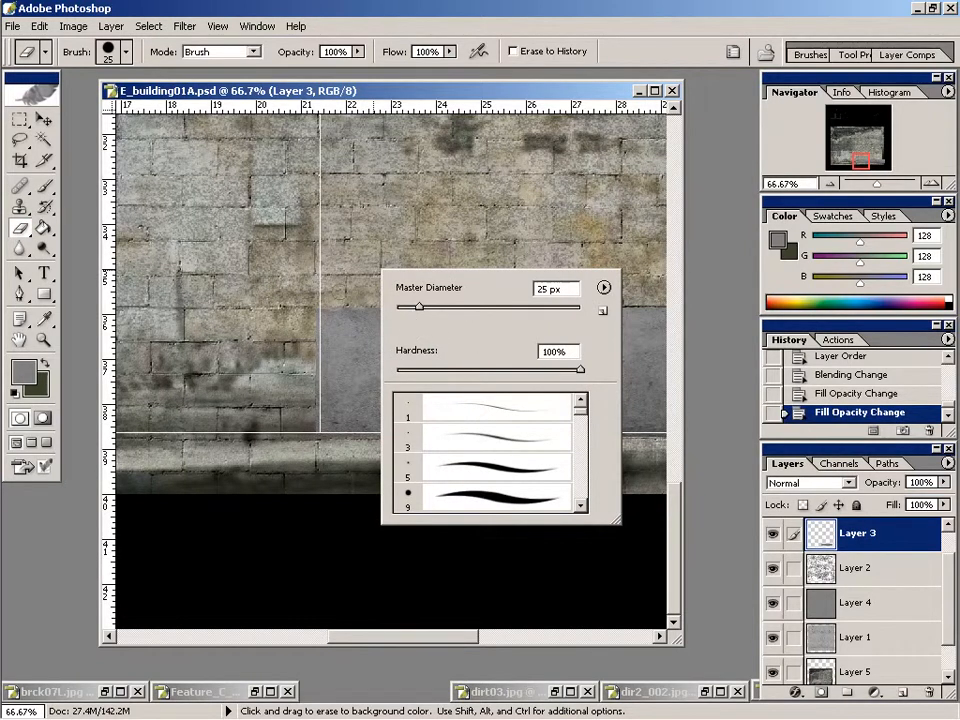
{"action": "left_click", "coordinate": [373, 311]}
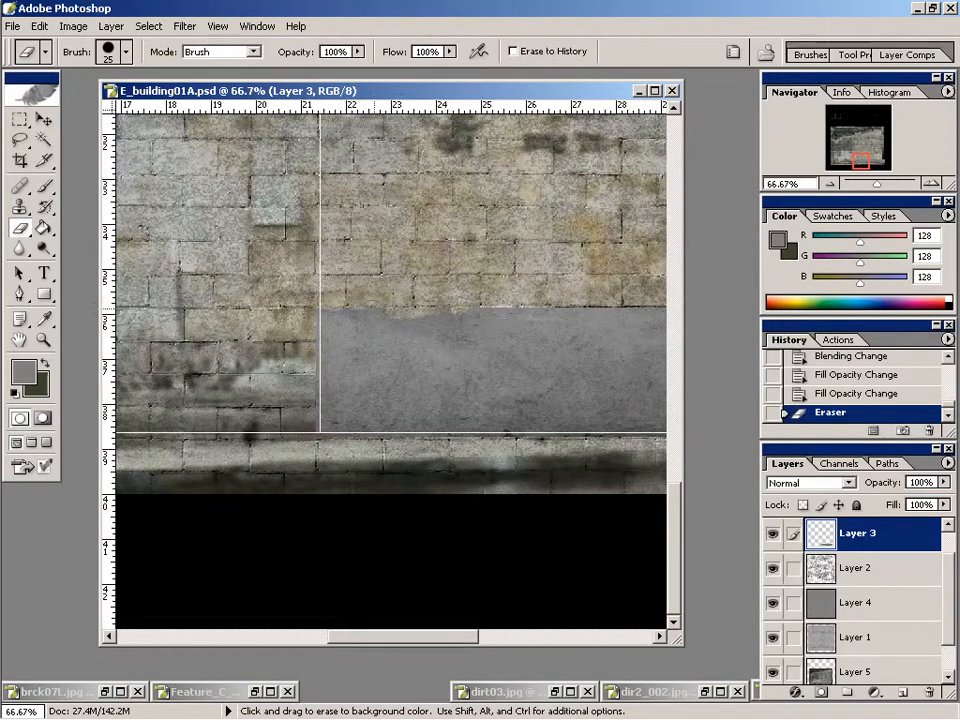
{"action": "left_click_drag", "start_coordinate": [326, 318], "coordinate": [326, 368]}
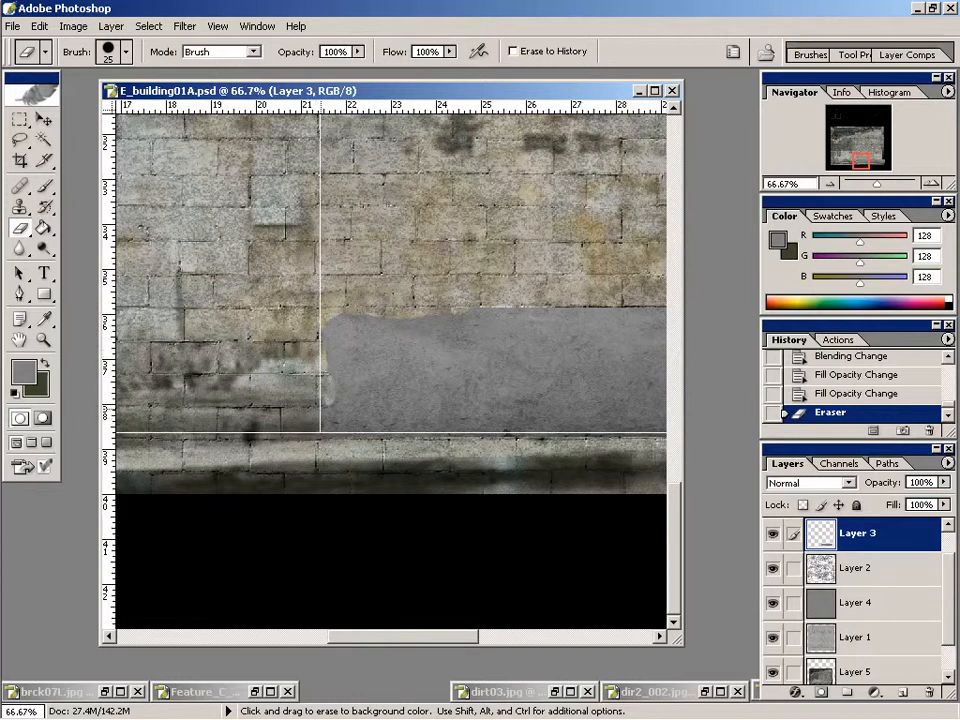
Erase an irregular contour along the rest of the plaster strip's upper edge, through to its right end.
{"action": "key", "text": "h"}
{"action": "mouse_move", "coordinate": [467, 448]}
{"action": "left_mouse_down"}
{"action": "mouse_move", "coordinate": [461, 454]}
{"action": "mouse_move", "coordinate": [527, 443]}
{"action": "mouse_move", "coordinate": [354, 462]}
{"action": "mouse_move", "coordinate": [313, 450]}
{"action": "mouse_move", "coordinate": [403, 461]}
{"action": "left_mouse_up"}
{"action": "key", "text": "e"}
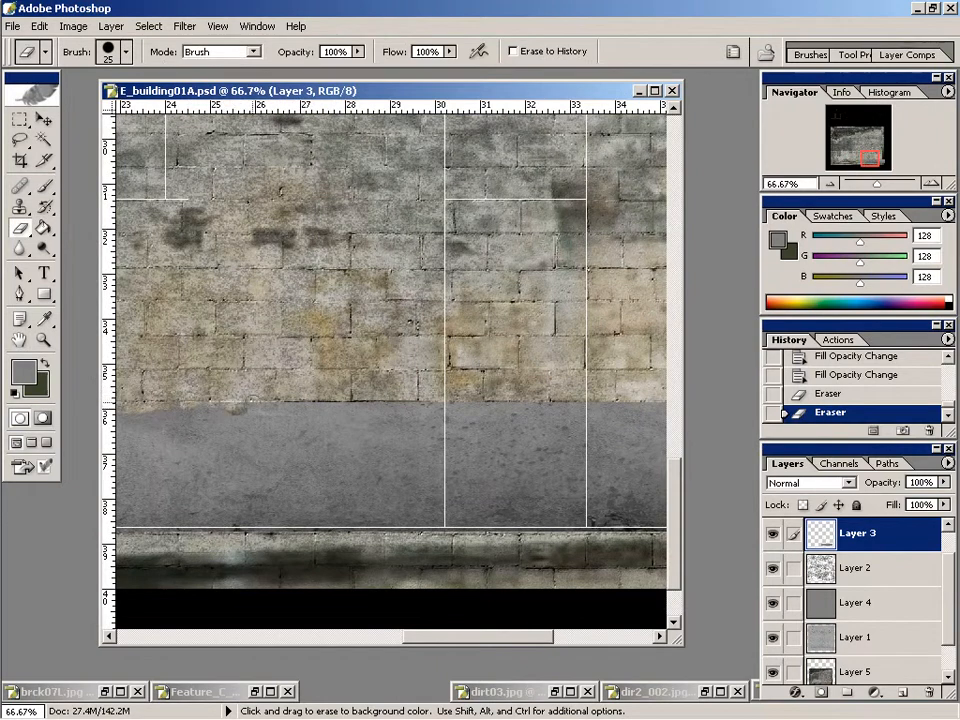
{"action": "mouse_move", "coordinate": [592, 282]}
{"action": "left_mouse_down"}
{"action": "mouse_move", "coordinate": [646, 282]}
{"action": "mouse_move", "coordinate": [646, 267]}
{"action": "left_mouse_up"}
{"action": "key", "text": "h"}
{"action": "left_click_drag", "start_coordinate": [560, 290], "coordinate": [300, 282]}
{"action": "key", "text": "e"}
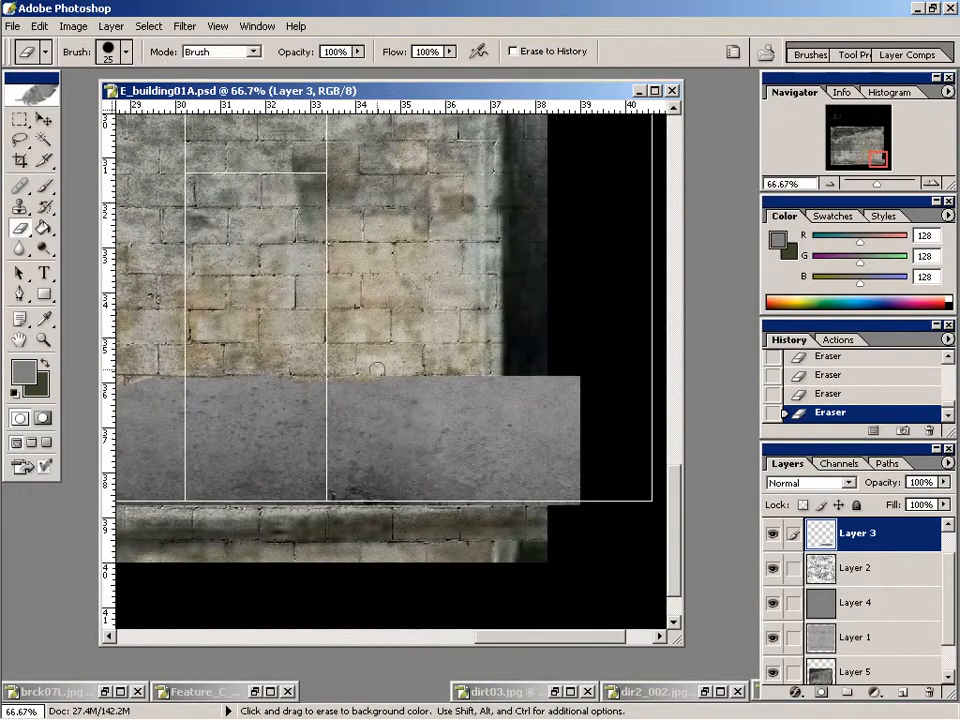
{"action": "left_click_drag", "start_coordinate": [471, 378], "coordinate": [487, 378]}
{"action": "left_click_drag", "start_coordinate": [125, 380], "coordinate": [579, 378]}
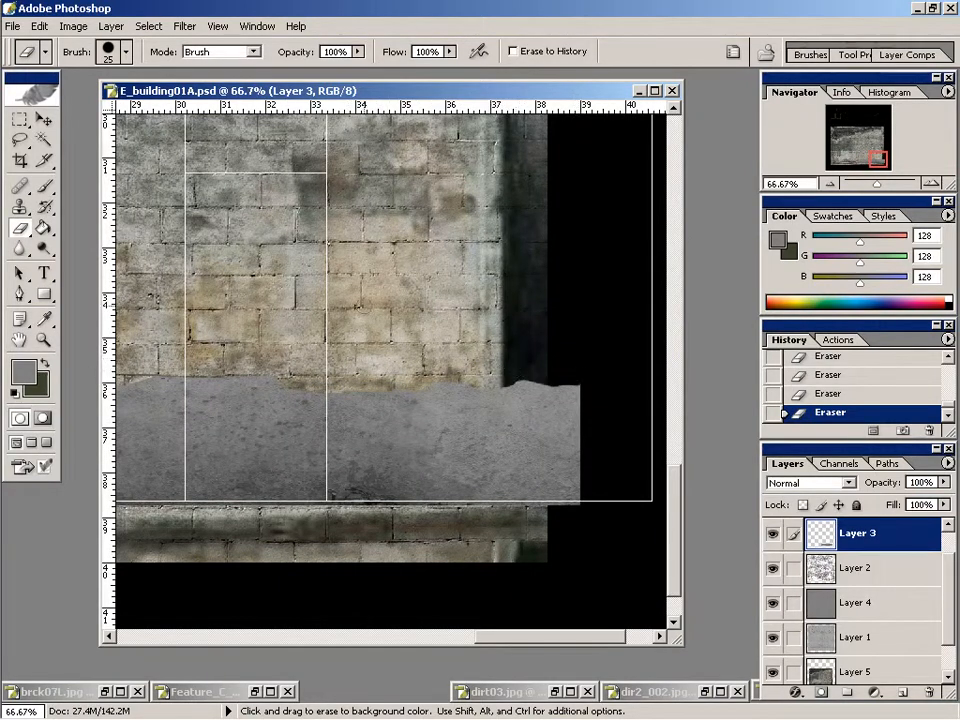
Copy the dirt03.jpg streaks into the building document and align them directly beneath the lower middle window outline.
{"action": "key", "text": "h"}
{"action": "mouse_move", "coordinate": [296, 306]}
{"action": "left_mouse_down"}
{"action": "mouse_move", "coordinate": [570, 326]}
{"action": "mouse_move", "coordinate": [420, 446]}
{"action": "mouse_move", "coordinate": [227, 343]}
{"action": "mouse_move", "coordinate": [180, 346]}
{"action": "mouse_move", "coordinate": [400, 380]}
{"action": "left_mouse_up"}
{"action": "left_click", "coordinate": [829, 185]}
{"action": "left_click", "coordinate": [829, 185]}
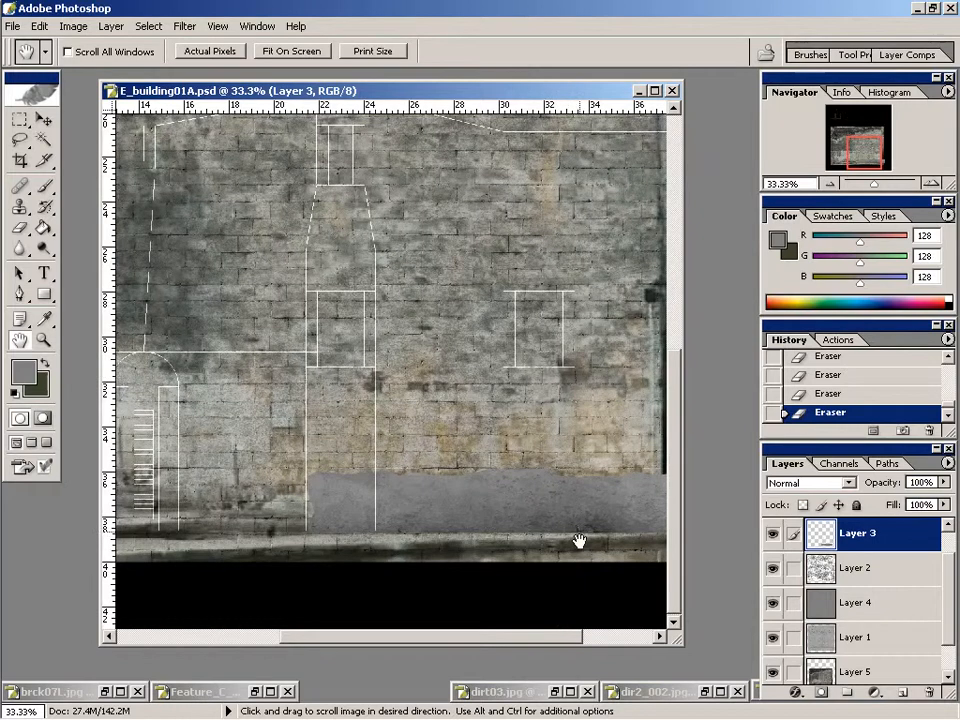
{"action": "left_click", "coordinate": [563, 692]}
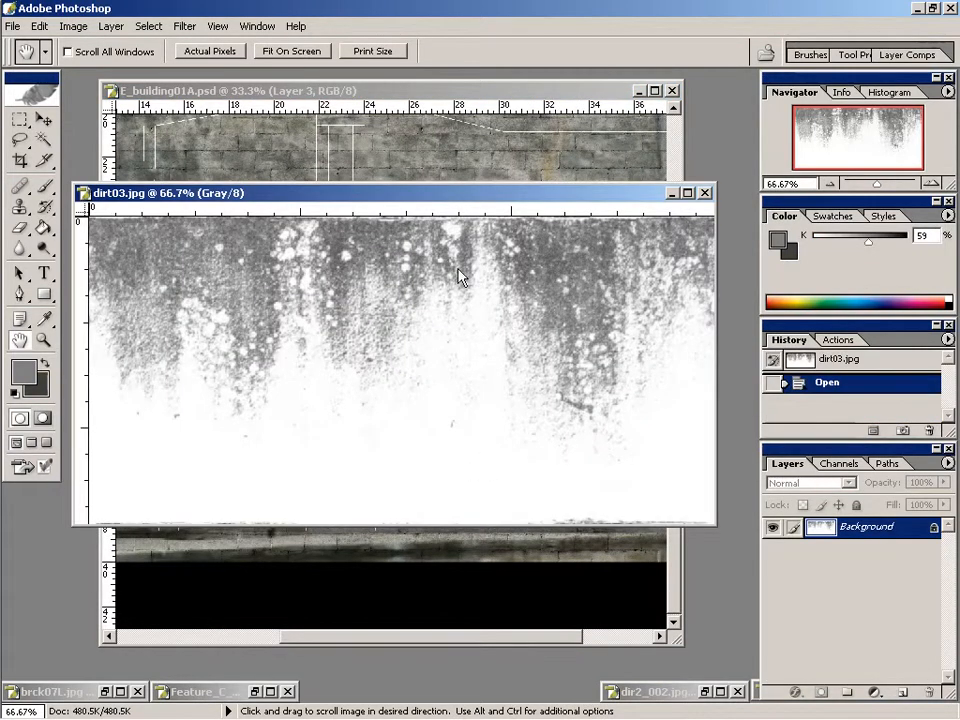
{"action": "key", "text": "v"}
{"action": "left_click_drag", "start_coordinate": [422, 360], "coordinate": [448, 195]}
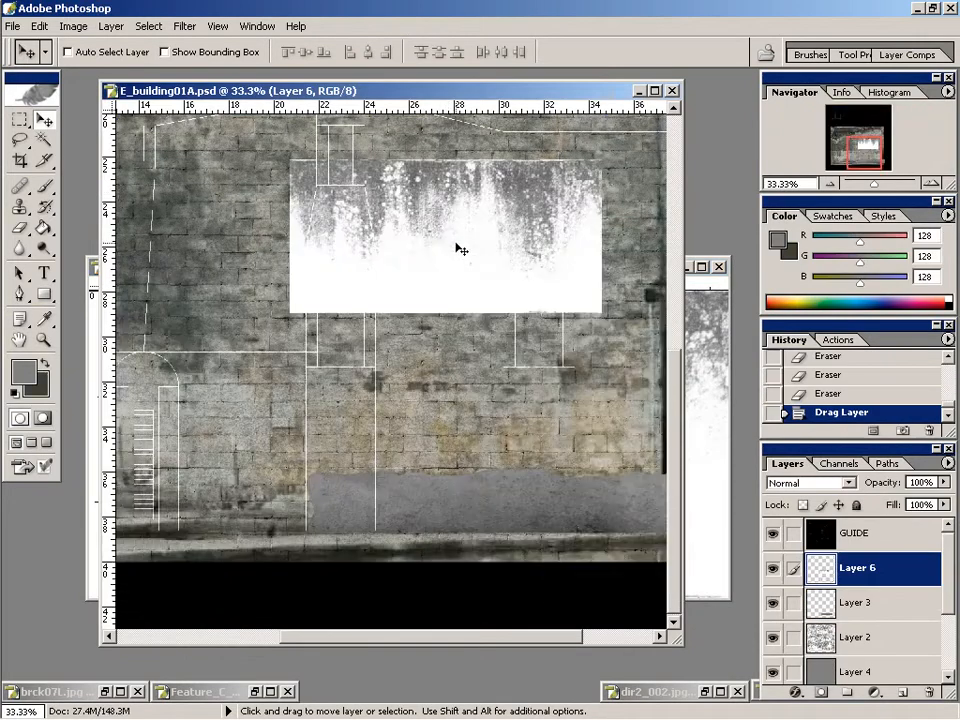
{"action": "left_click_drag", "start_coordinate": [433, 251], "coordinate": [393, 463]}
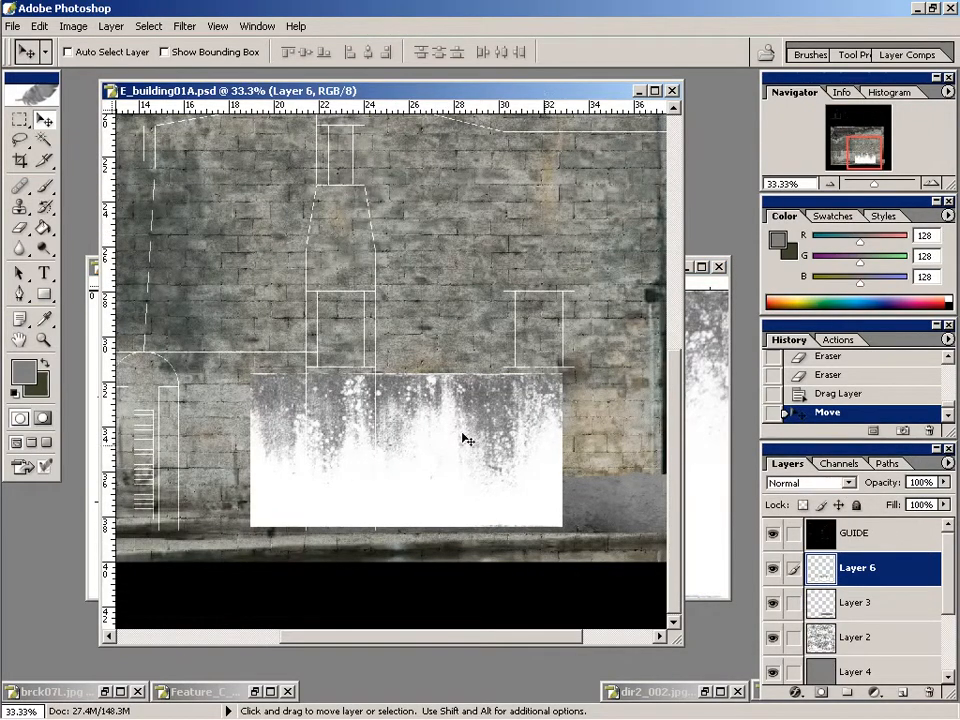
{"action": "left_click_drag", "start_coordinate": [449, 434], "coordinate": [501, 426]}
Select the dirt image outside the middle window's column and move that piece beneath the lower right window outline.
{"action": "key", "text": "m"}
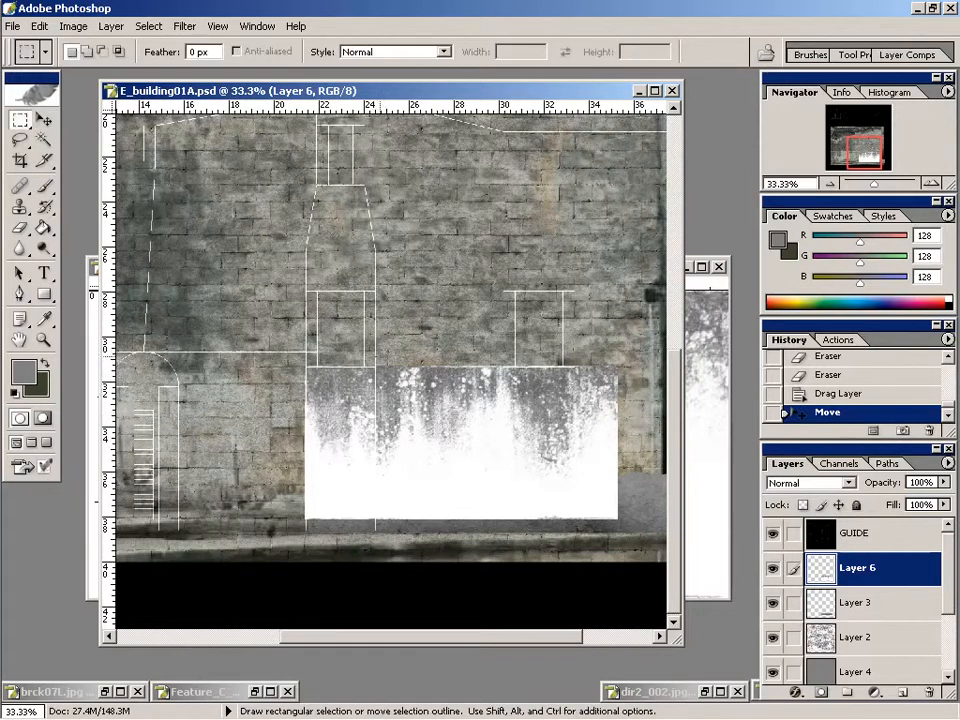
{"action": "left_click_drag", "start_coordinate": [617, 530], "coordinate": [634, 529]}
{"action": "key", "text": "v"}
{"action": "left_click_drag", "start_coordinate": [398, 408], "coordinate": [443, 414]}
{"action": "key", "text": "z"}
{"action": "left_click", "coordinate": [560, 392]}
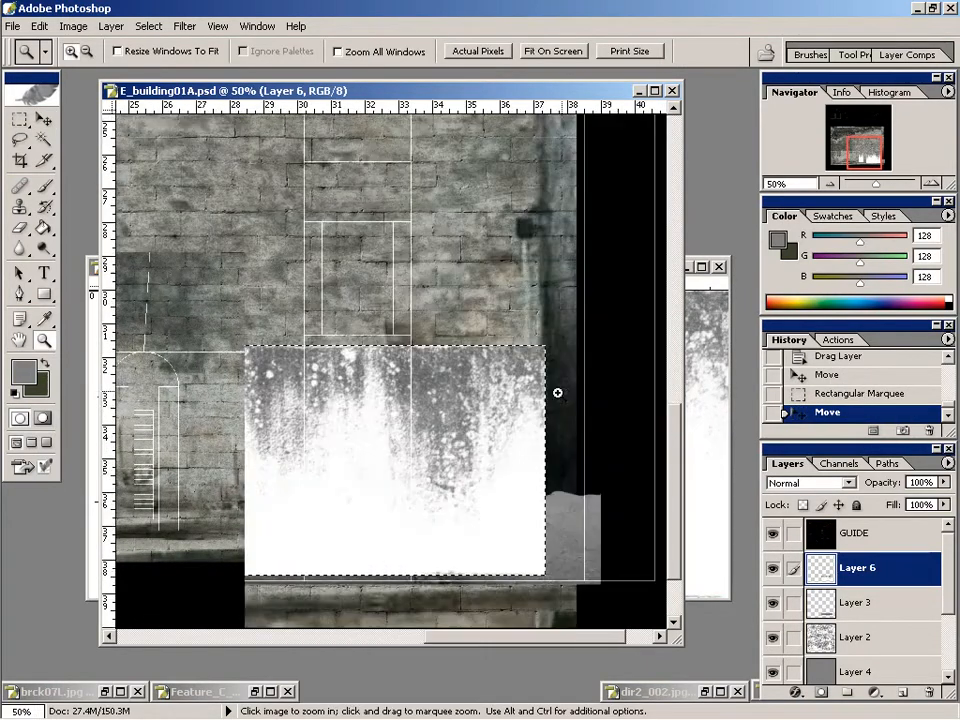
{"action": "key", "text": "v"}
{"action": "left_click_drag", "start_coordinate": [429, 392], "coordinate": [481, 377]}
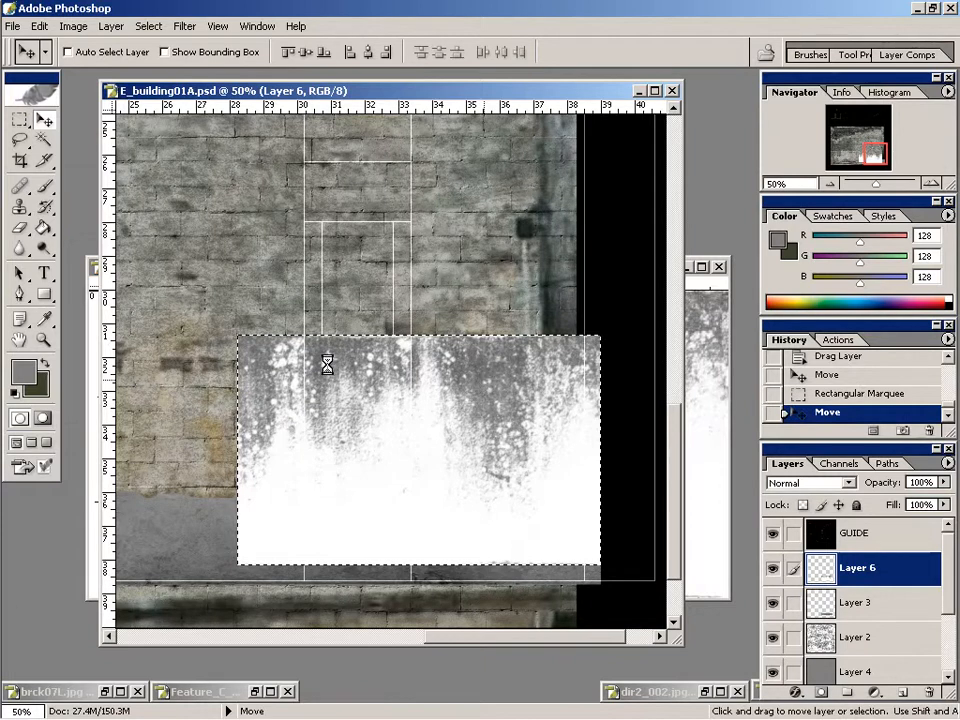
Delete the dirt on both sides of the right window's column, leaving a strip as wide as the window, and deselect.
{"action": "key", "text": "m"}
{"action": "left_click_drag", "start_coordinate": [240, 395], "coordinate": [279, 552]}
{"action": "left_click_drag", "start_coordinate": [303, 304], "coordinate": [201, 585]}
{"action": "key", "text": "Delete"}
{"action": "left_click_drag", "start_coordinate": [413, 317], "coordinate": [632, 578]}
{"action": "key", "text": "Delete"}
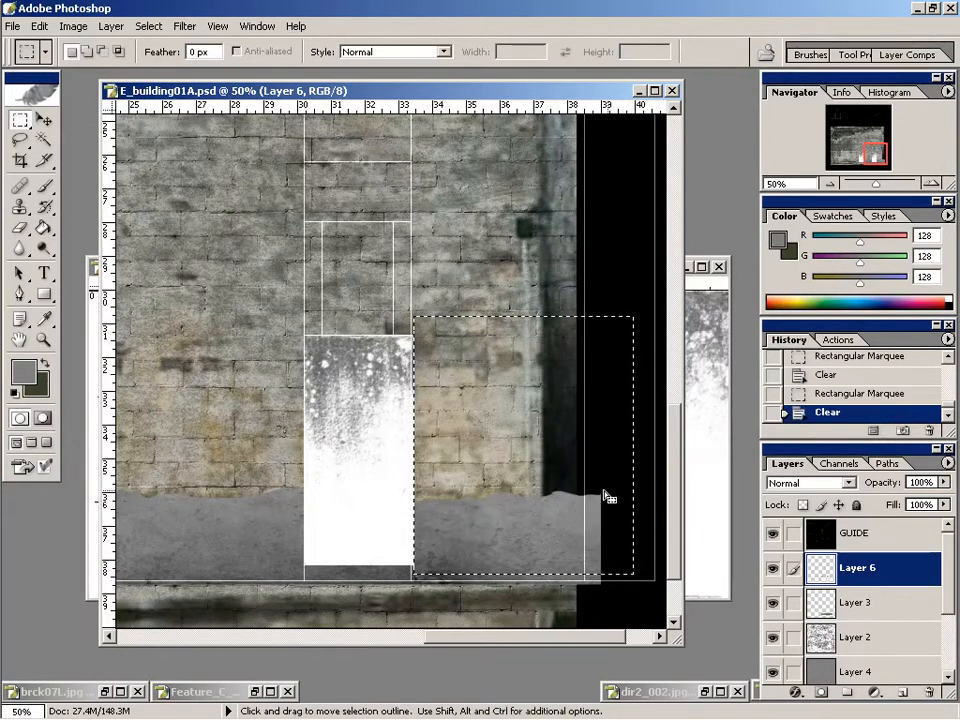
{"action": "key", "text": "ctrl+d"}
{"action": "key", "text": "ctrl+minus"}
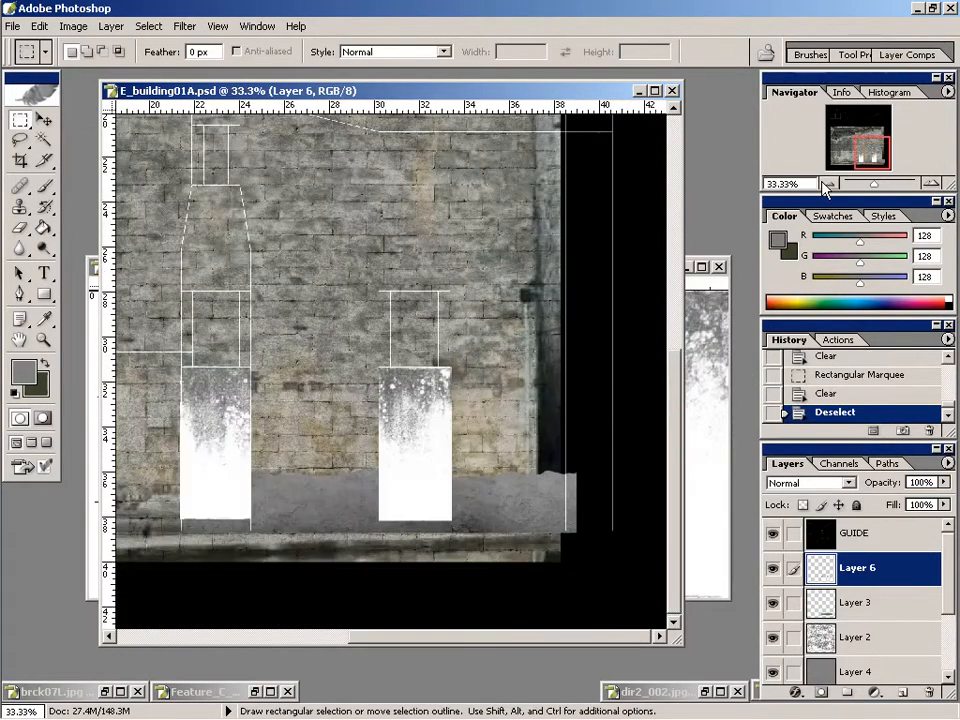
Copy dirt03.jpg into the building document again, scale it to 76.1%, and place it under the upper middle window.
{"action": "left_click", "coordinate": [718, 392]}
{"action": "key", "text": "v"}
{"action": "left_click_drag", "start_coordinate": [497, 333], "coordinate": [197, 270]}
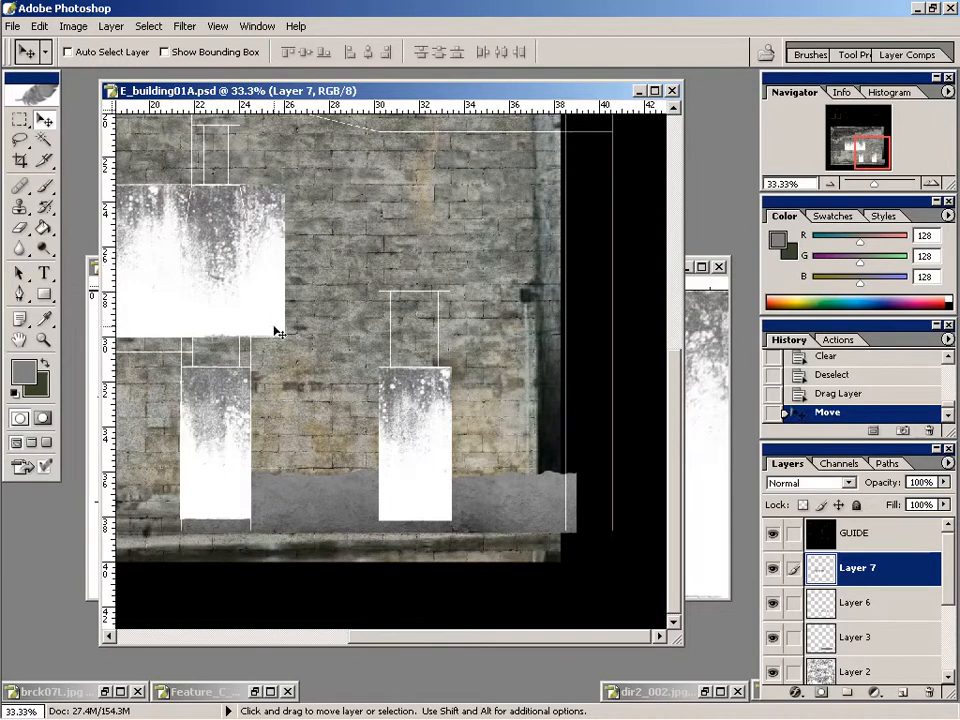
{"action": "key", "text": "ctrl+t"}
{"action": "left_click_drag", "start_coordinate": [279, 335], "coordinate": [208, 300]}
{"action": "left_click_drag", "start_coordinate": [180, 242], "coordinate": [225, 233]}
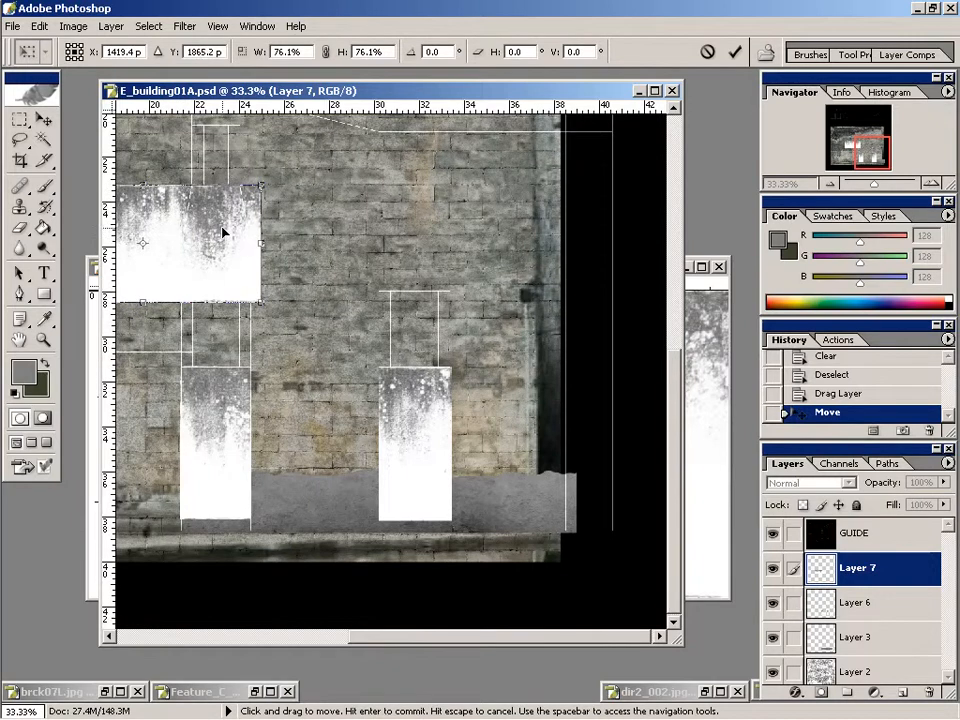
{"action": "key", "text": "Return"}
Select the part of the new dirt copy beyond the upper middle window and shift it toward the narrow left window.
{"action": "key", "text": "h"}
{"action": "left_click_drag", "start_coordinate": [257, 281], "coordinate": [513, 411]}
{"action": "key", "text": "m"}
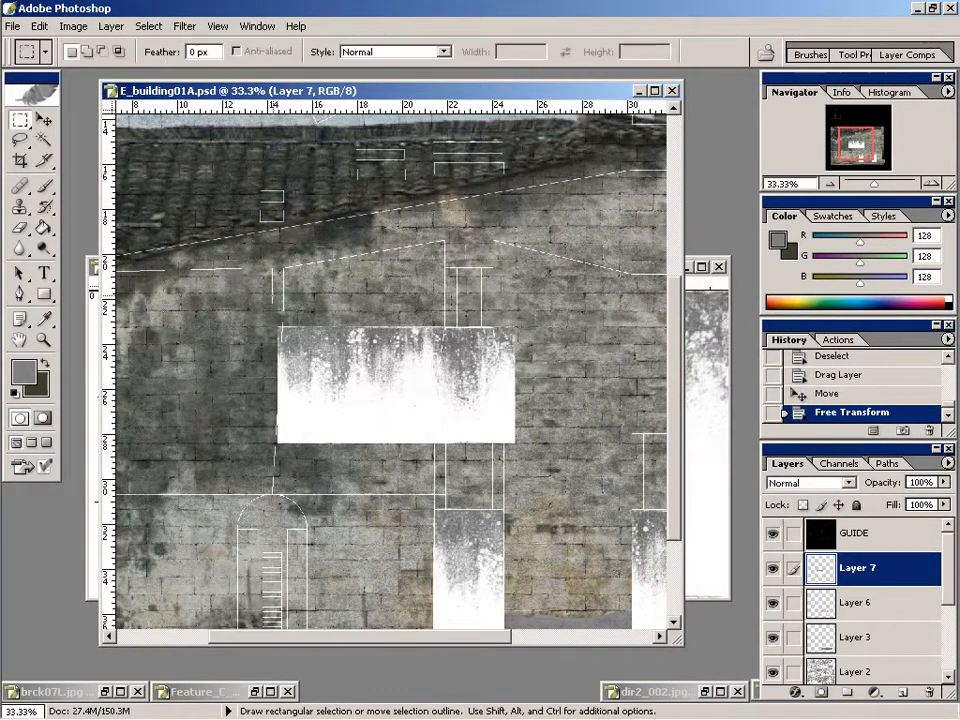
{"action": "left_click_drag", "start_coordinate": [277, 327], "coordinate": [444, 442]}
{"action": "key", "text": "v"}
{"action": "left_click_drag", "start_coordinate": [411, 396], "coordinate": [289, 406]}
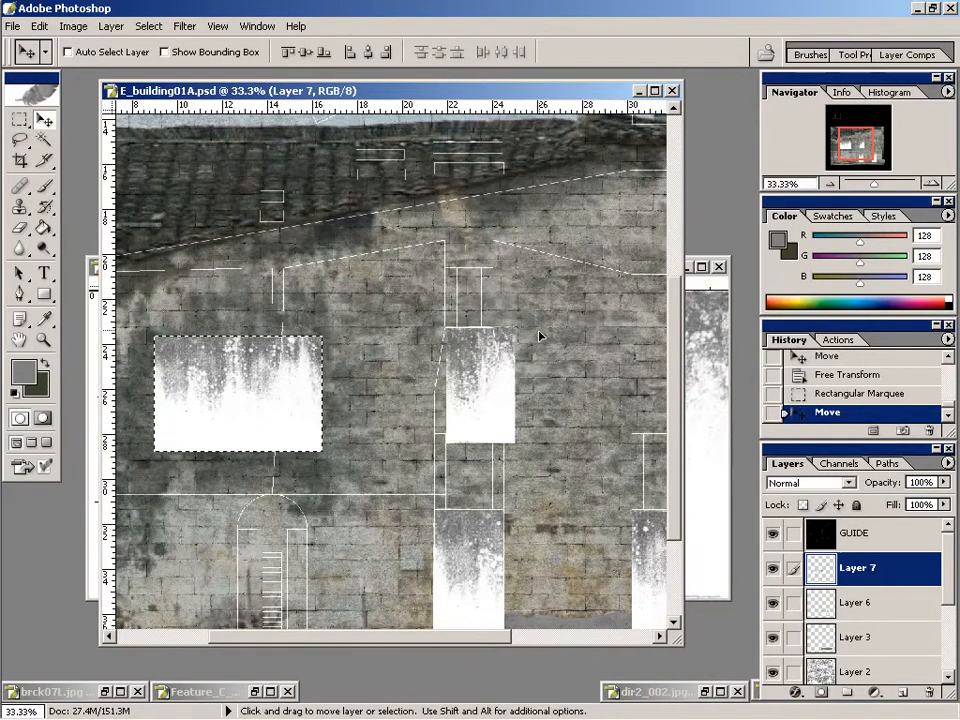
Delete the dirt that extends past the right edge of the upper middle window, and clear the selection.
{"action": "key", "text": "m"}
{"action": "left_click_drag", "start_coordinate": [502, 330], "coordinate": [575, 454]}
{"action": "key", "text": "z"}
{"action": "left_click", "coordinate": [491, 338]}
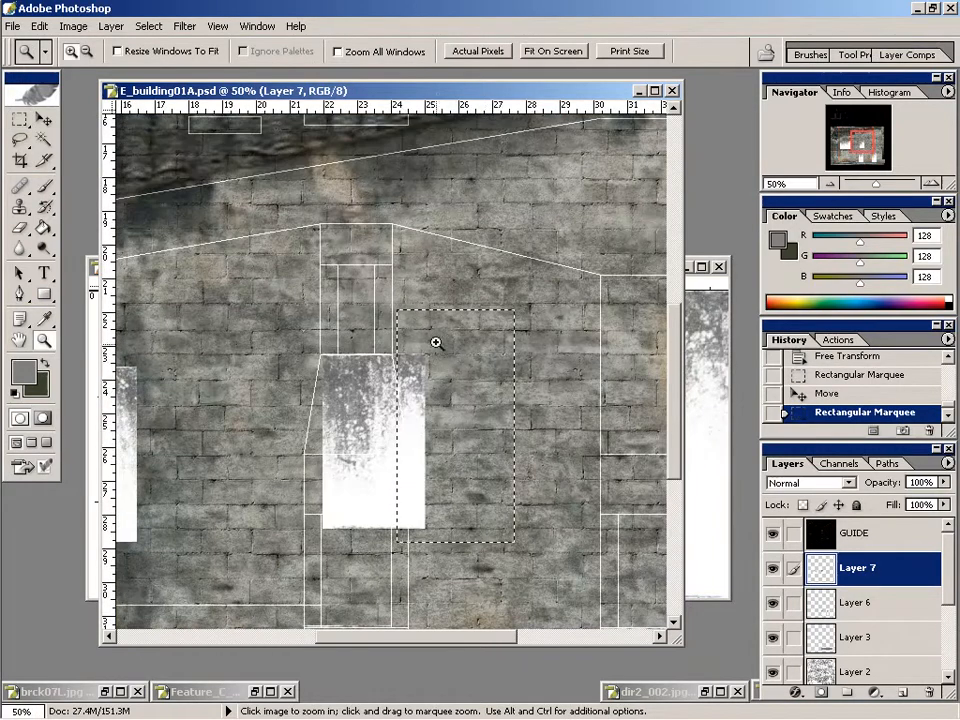
{"action": "key", "text": "m"}
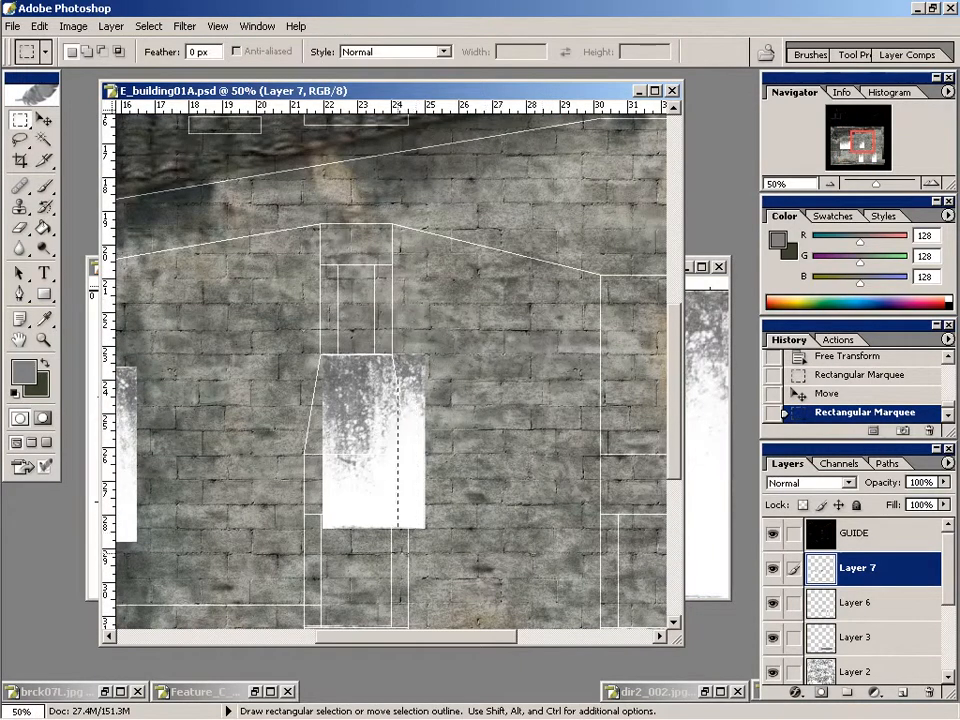
{"action": "left_click_drag", "start_coordinate": [392, 300], "coordinate": [549, 553]}
{"action": "key", "text": "Delete"}
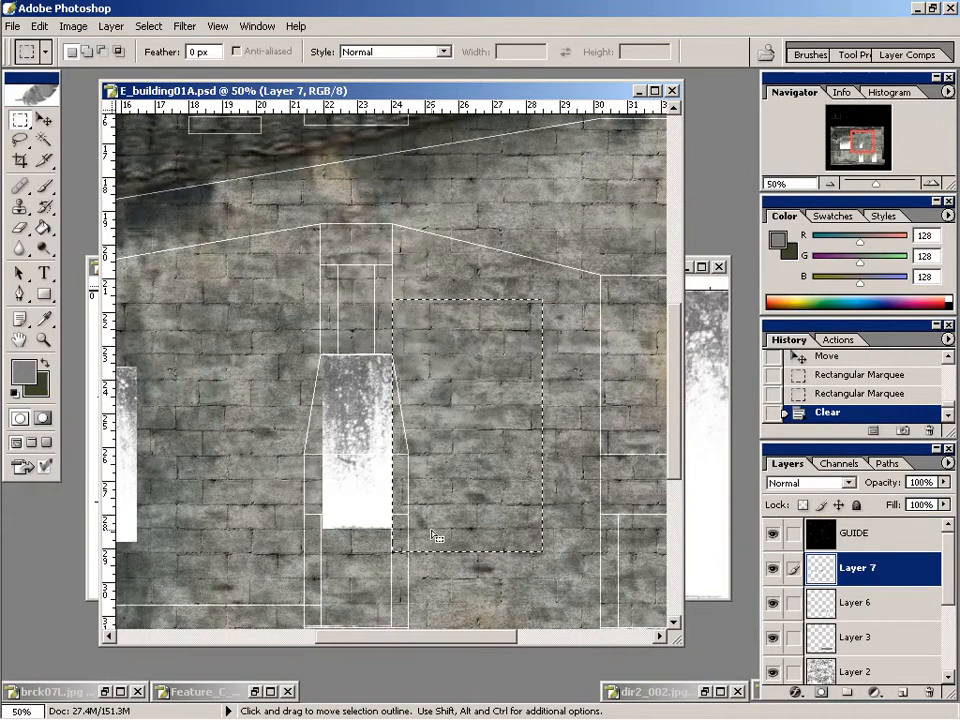
{"action": "key", "text": "ctrl+d"}
Fit the remaining dirt piece beneath the narrow left window, and merge Layer 7 with Layer 6.
{"action": "key", "text": "h"}
{"action": "left_click_drag", "start_coordinate": [272, 413], "coordinate": [528, 420]}
{"action": "left_click_drag", "start_coordinate": [375, 370], "coordinate": [378, 370]}
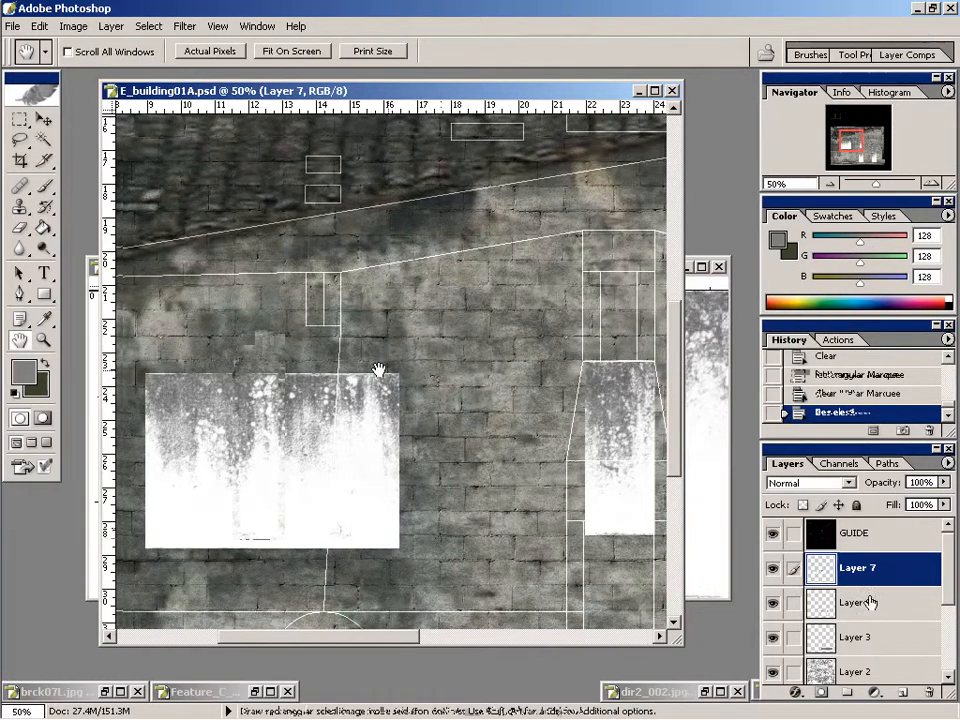
{"action": "left_click", "coordinate": [830, 602]}
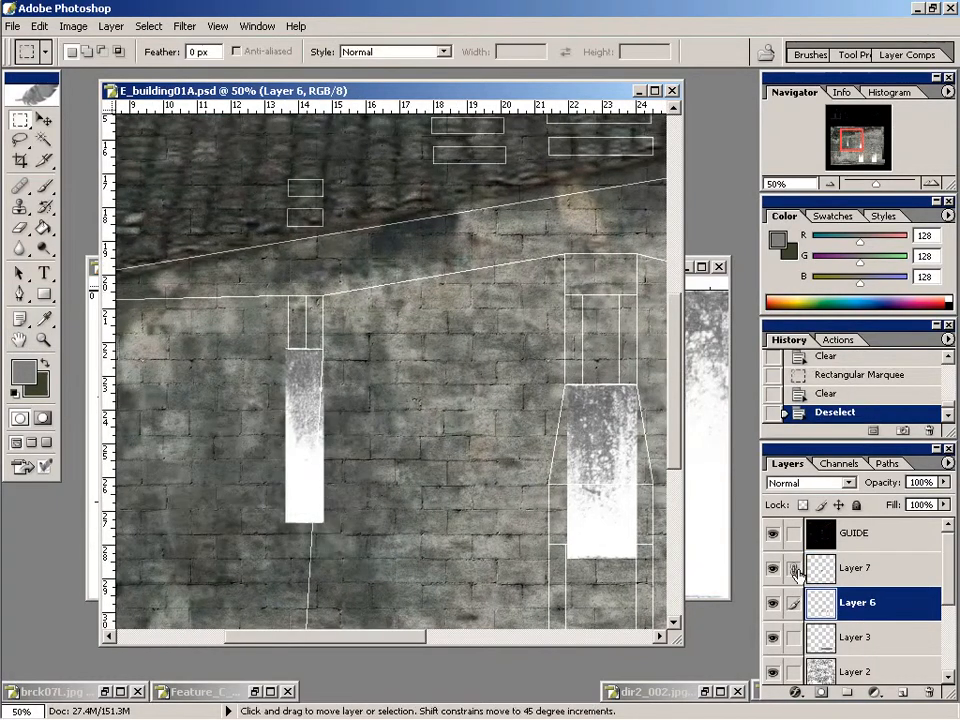
{"action": "key", "text": "ctrl+e"}
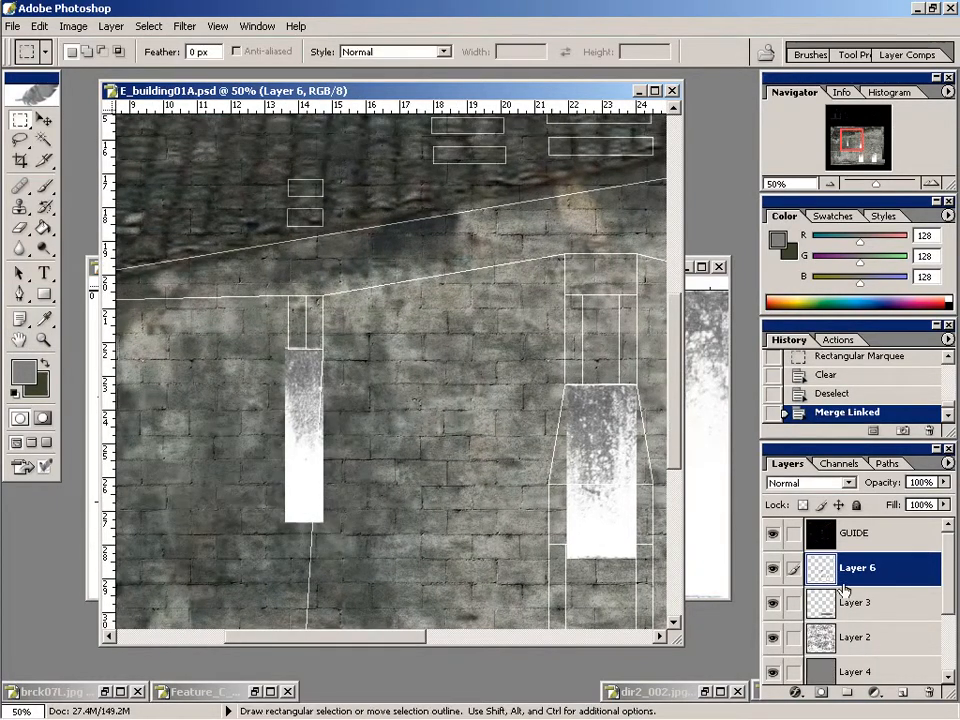
Set Layer 6's blending mode to Color Burn and its fill to 74%.
{"action": "scroll", "coordinate": [678, 389], "scroll_direction": "down", "scroll_amount": 5}
{"action": "scroll", "coordinate": [666, 418], "scroll_direction": "up", "scroll_amount": 3}
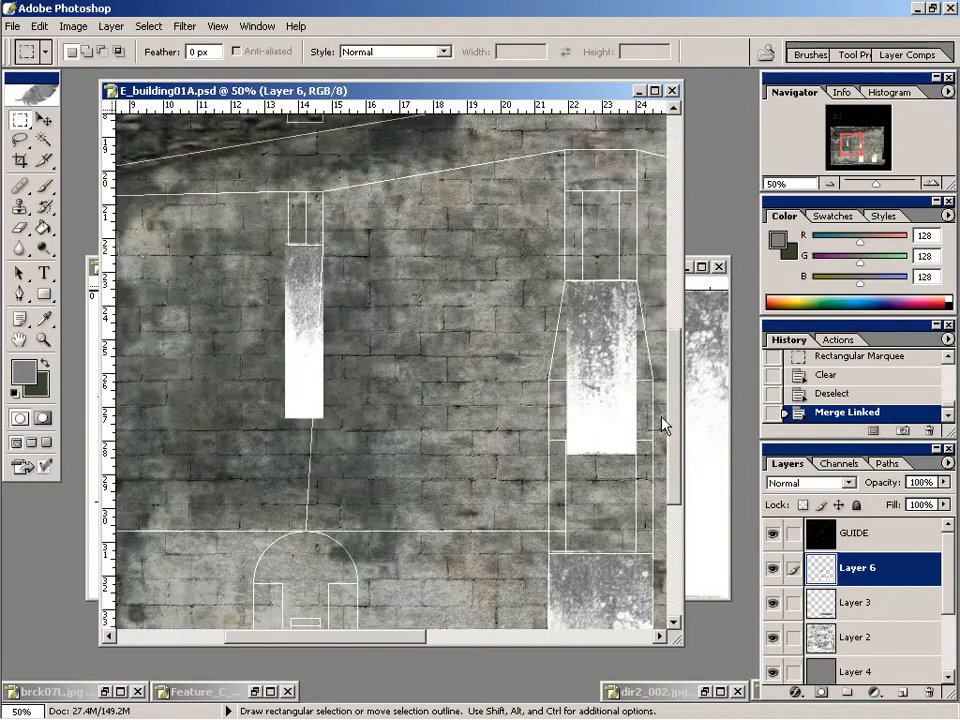
{"action": "left_click", "coordinate": [812, 483]}
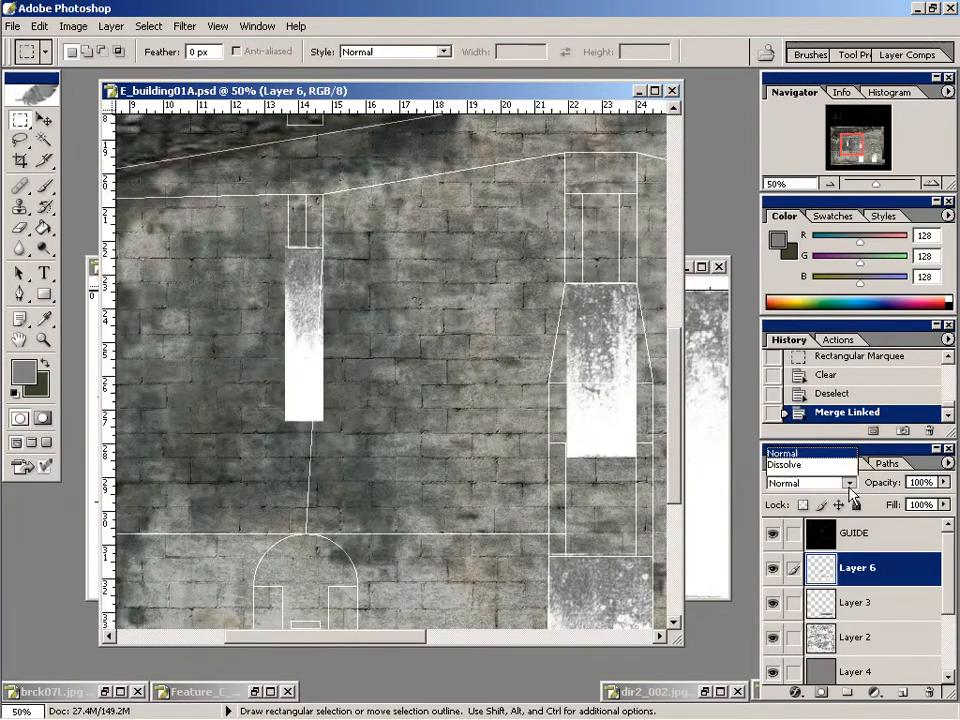
{"action": "left_click", "coordinate": [812, 222]}
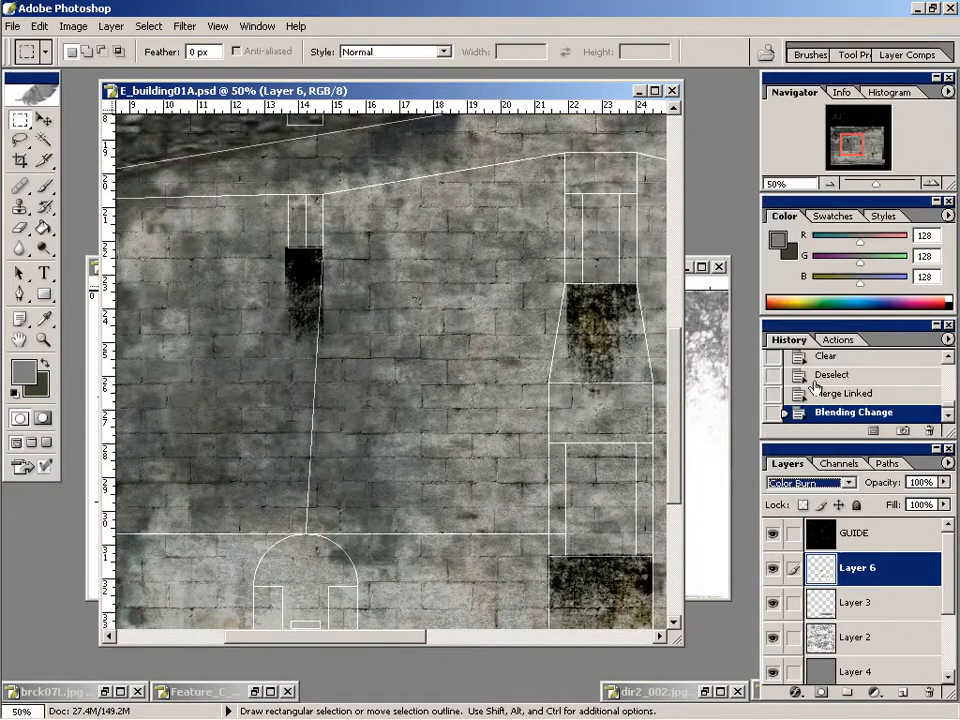
{"action": "left_click", "coordinate": [943, 505]}
{"action": "left_click_drag", "start_coordinate": [896, 530], "coordinate": [895, 531]}
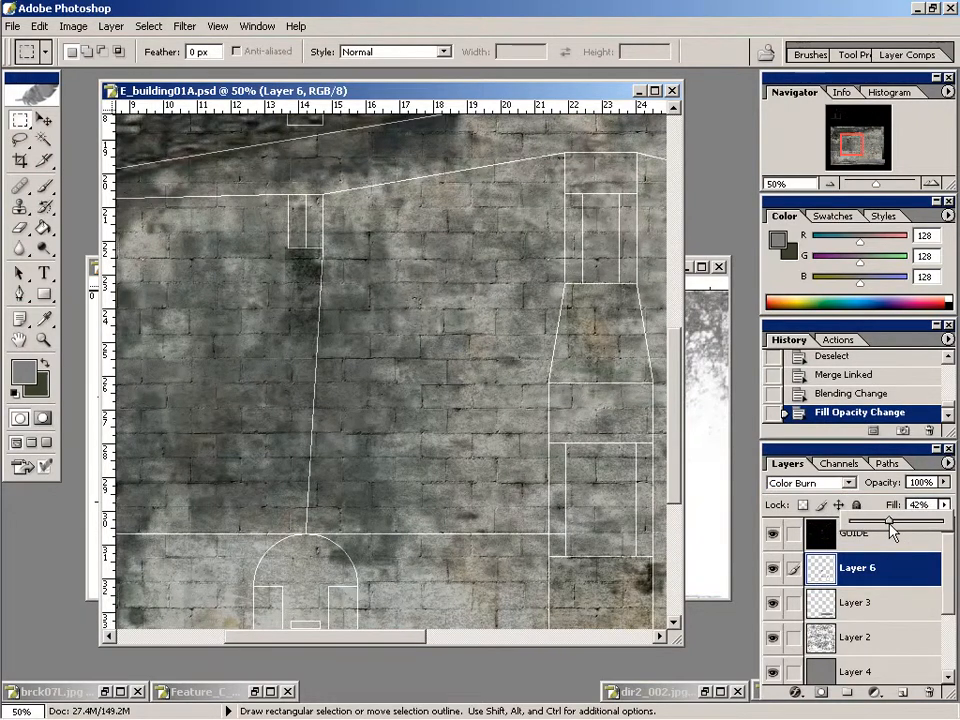
{"action": "key", "text": "h"}
{"action": "left_click_drag", "start_coordinate": [484, 497], "coordinate": [423, 524]}
{"action": "left_click", "coordinate": [945, 505]}
{"action": "left_click_drag", "start_coordinate": [903, 530], "coordinate": [908, 531]}
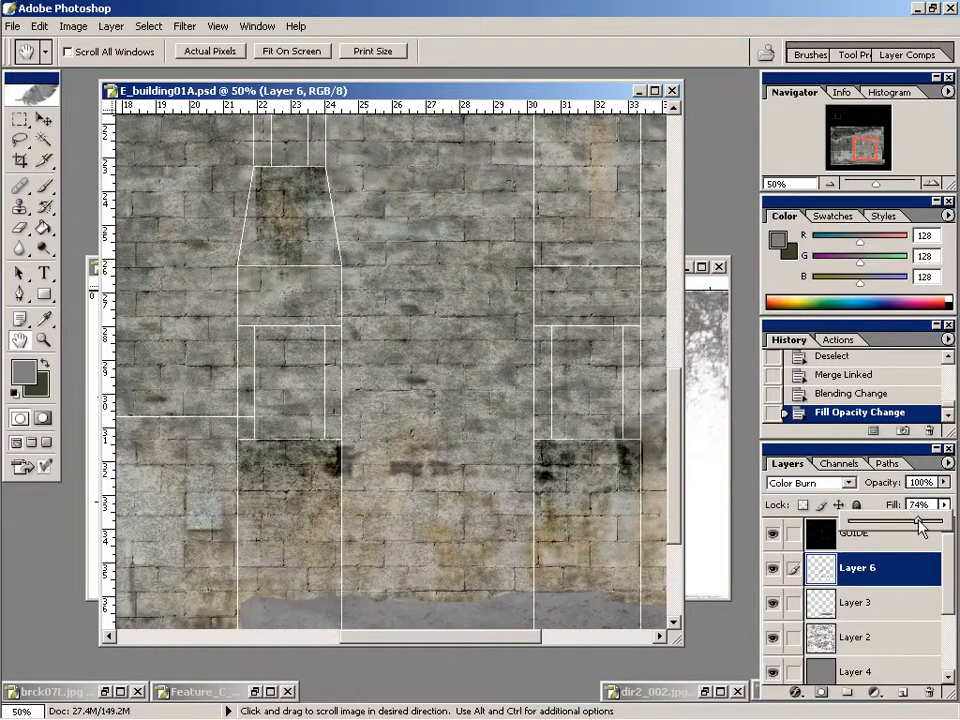
{"action": "left_click_drag", "start_coordinate": [913, 527], "coordinate": [924, 528]}
Set up the Eraser with the scattered leaf brush tip at a master diameter of 10 px.
{"action": "key", "text": "e"}
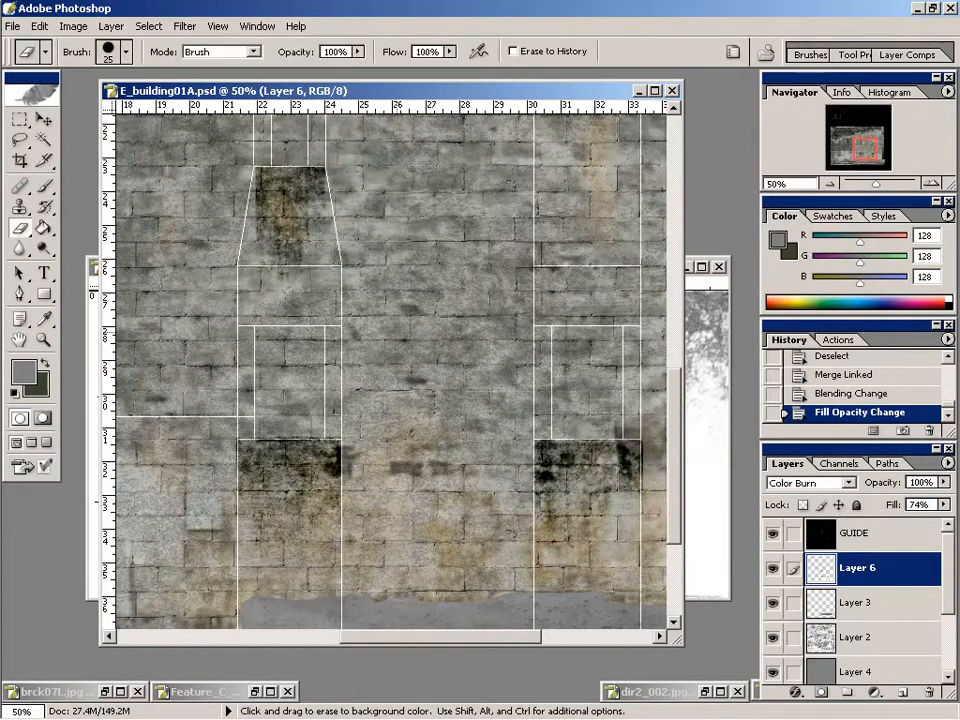
{"action": "right_click", "coordinate": [394, 336]}
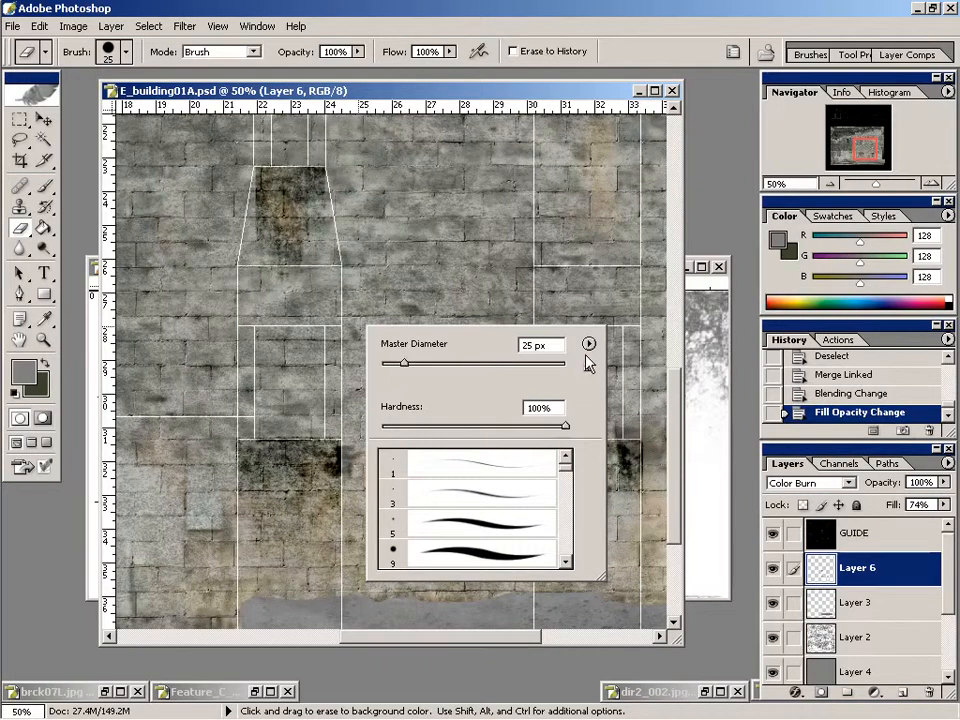
{"action": "left_click_drag", "start_coordinate": [566, 455], "coordinate": [566, 528]}
{"action": "left_click", "coordinate": [497, 520]}
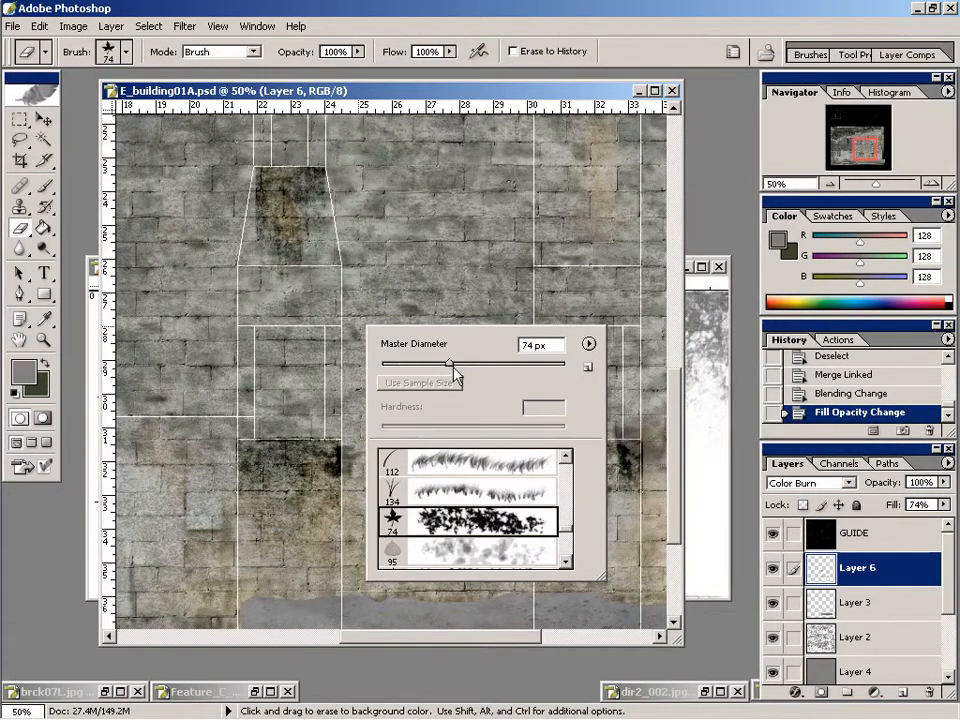
{"action": "left_click_drag", "start_coordinate": [391, 370], "coordinate": [389, 364]}
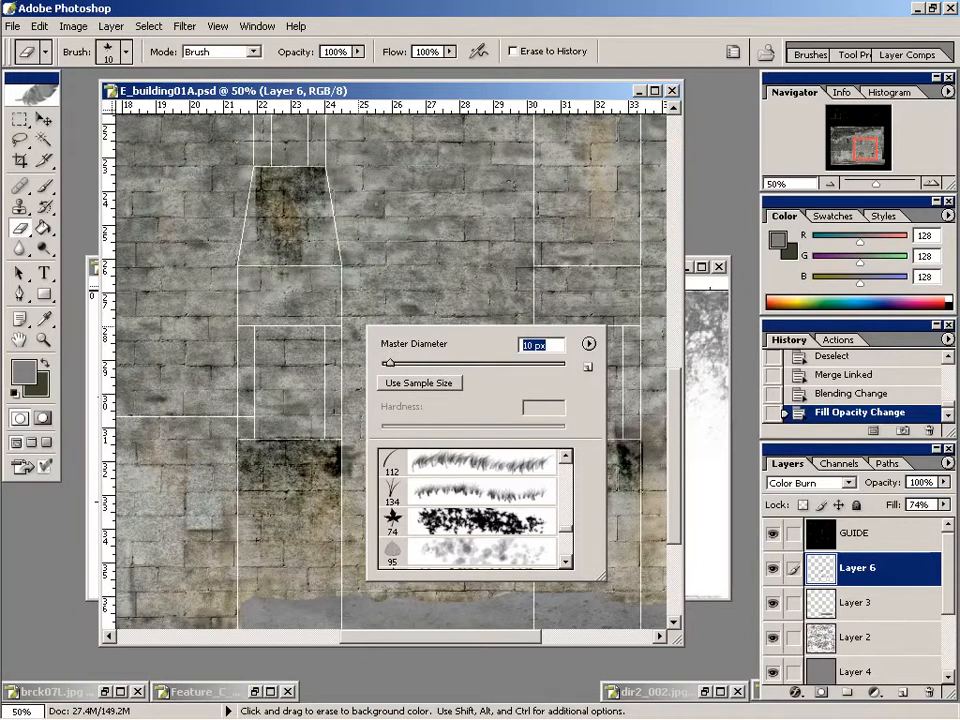
{"action": "left_click", "coordinate": [376, 205]}
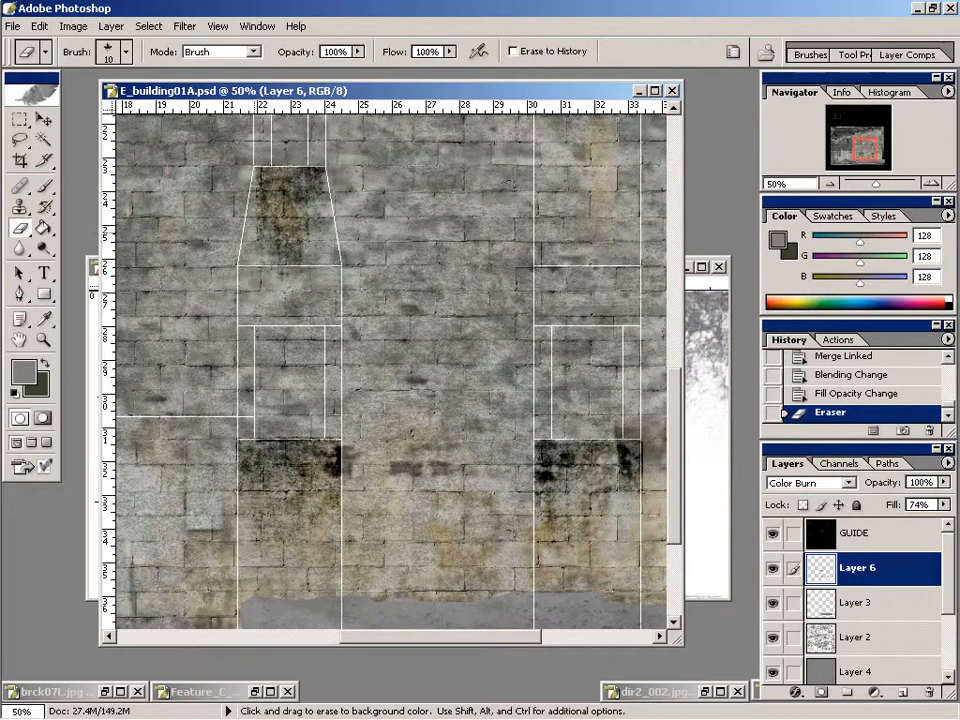
Erase along the hard edges of the dirt patches beneath the middle and right windows on Layer 6.
{"action": "left_click_drag", "start_coordinate": [622, 267], "coordinate": [660, 282]}
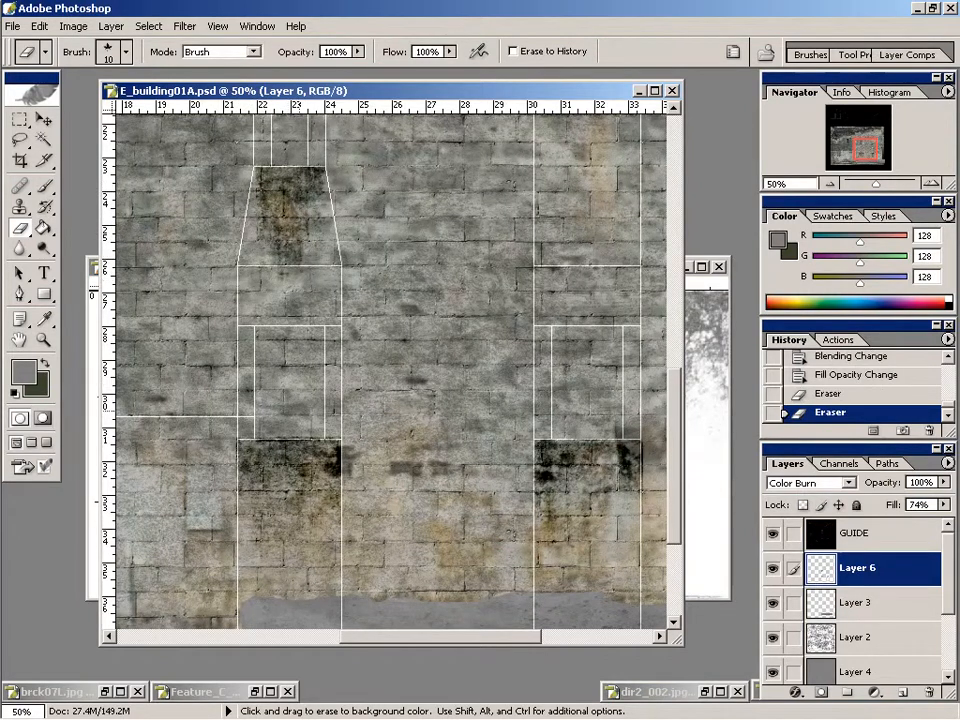
{"action": "left_click_drag", "start_coordinate": [199, 383], "coordinate": [285, 225]}
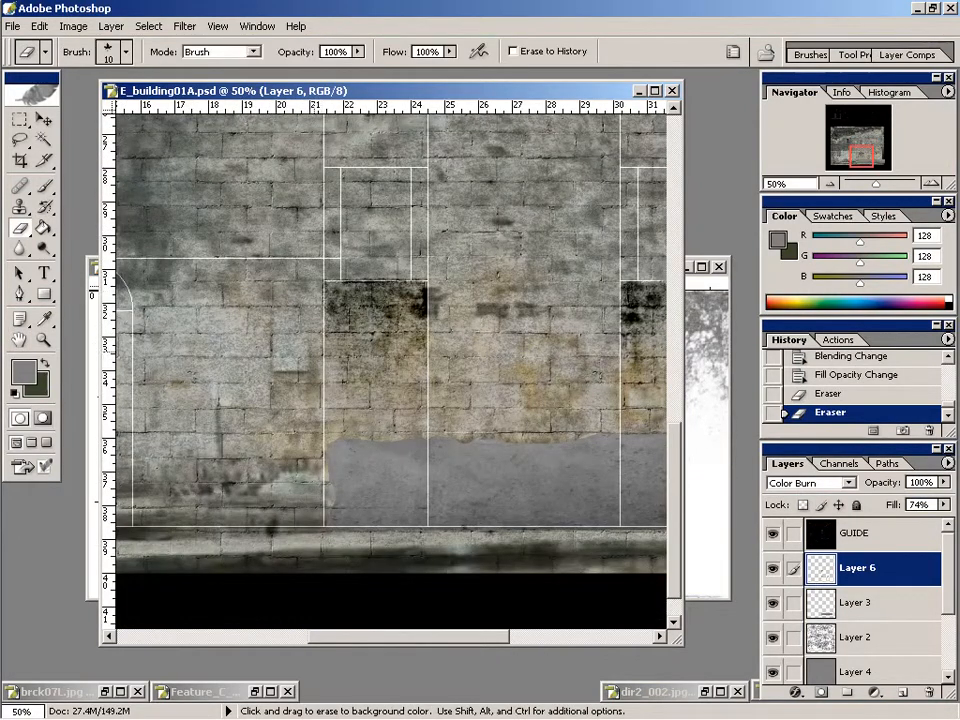
{"action": "mouse_move", "coordinate": [614, 265]}
{"action": "left_mouse_down"}
{"action": "mouse_move", "coordinate": [654, 284]}
{"action": "mouse_move", "coordinate": [640, 349]}
{"action": "left_mouse_up"}
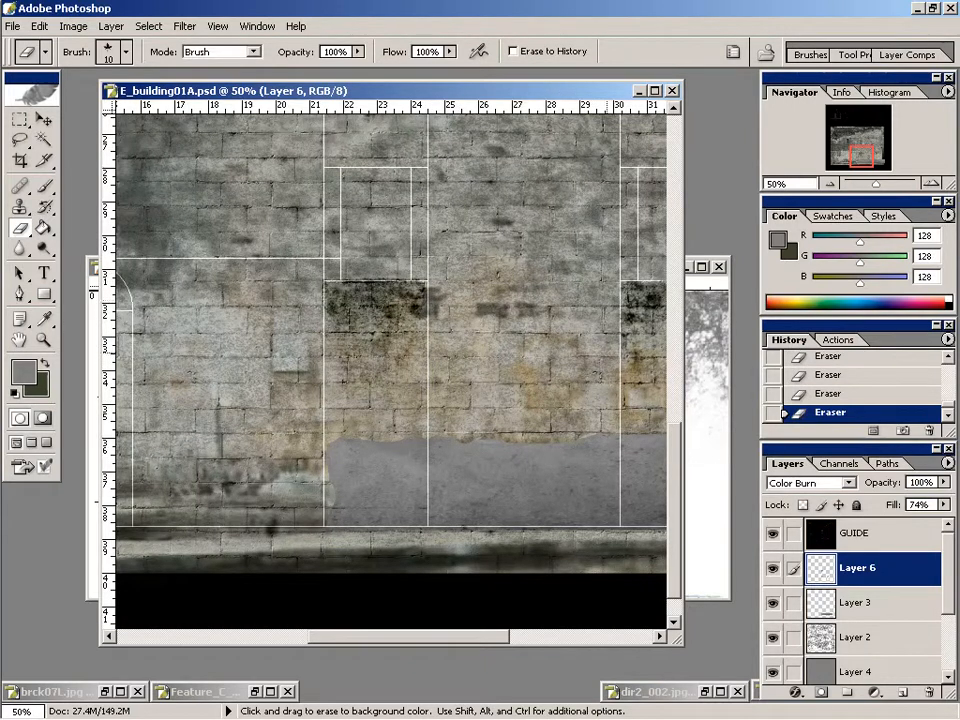
{"action": "left_click_drag", "start_coordinate": [521, 339], "coordinate": [318, 350]}
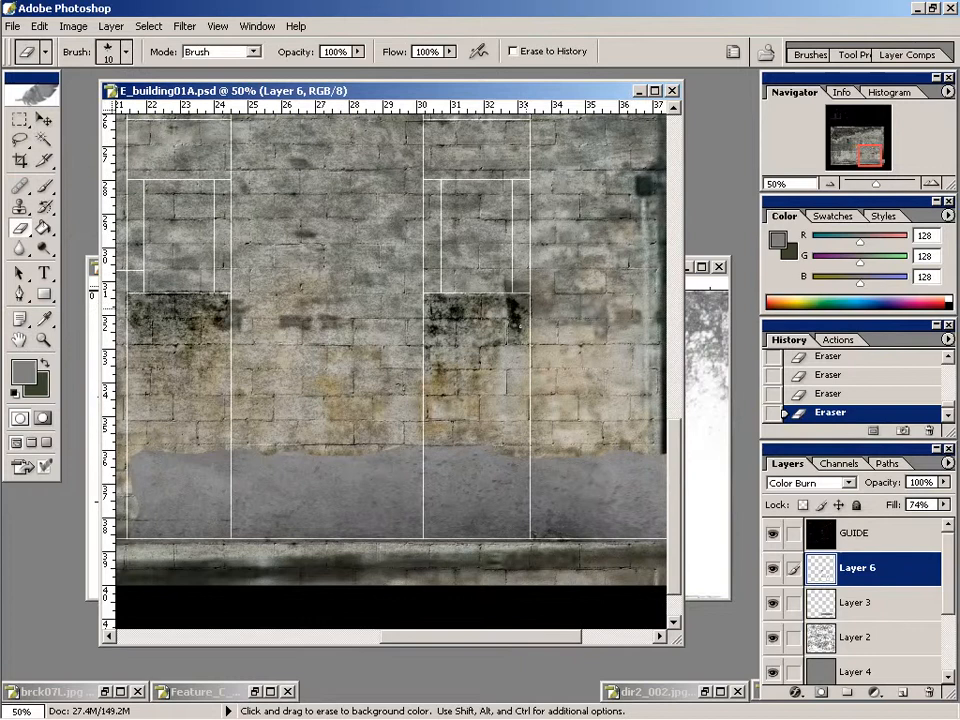
{"action": "left_click_drag", "start_coordinate": [332, 306], "coordinate": [474, 369]}
Select the dirt beneath the narrow left window, lighten it with Levels by raising the output black level to 109, and clear the selection.
{"action": "key", "text": "space"}
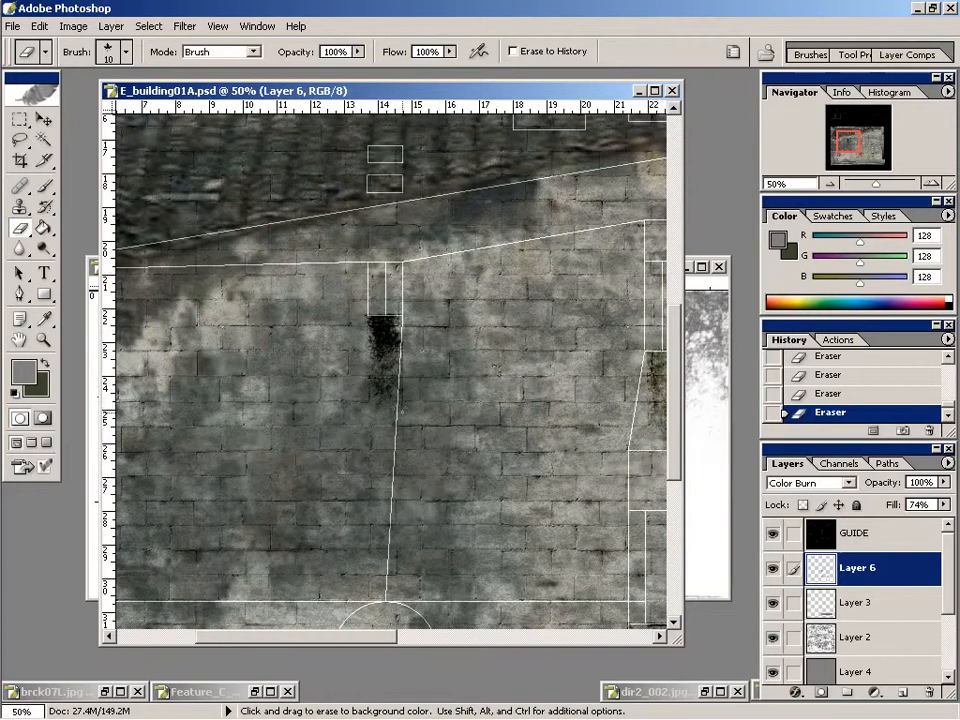
{"action": "key", "text": "z"}
{"action": "left_click_drag", "start_coordinate": [378, 311], "coordinate": [390, 249]}
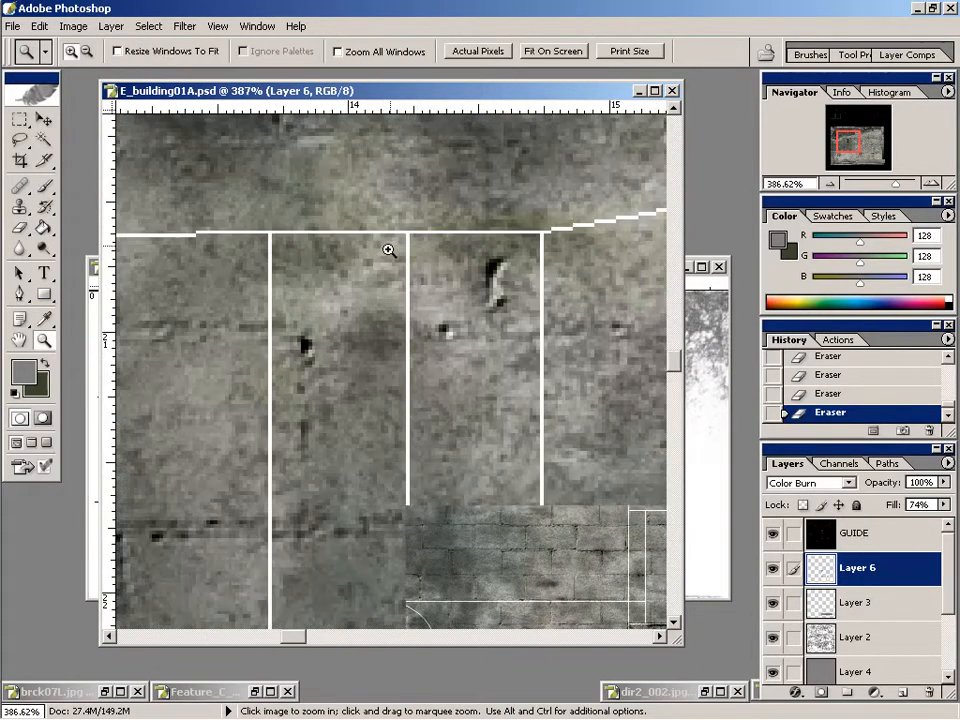
{"action": "left_click", "coordinate": [830, 184]}
{"action": "left_click", "coordinate": [830, 184]}
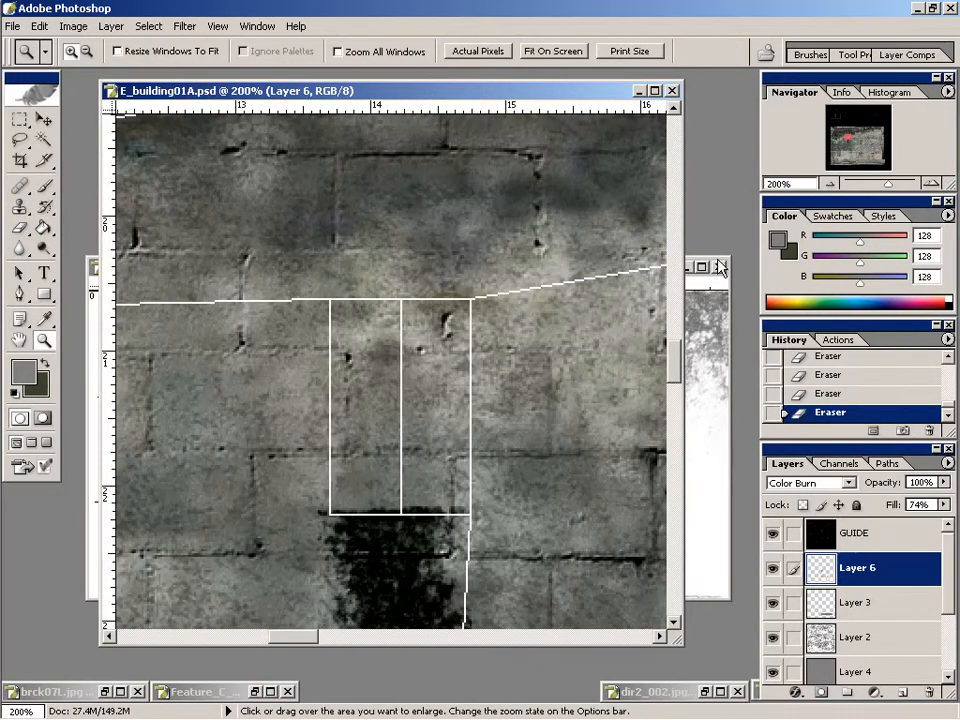
{"action": "key", "text": "space"}
{"action": "left_click_drag", "start_coordinate": [443, 493], "coordinate": [450, 302]}
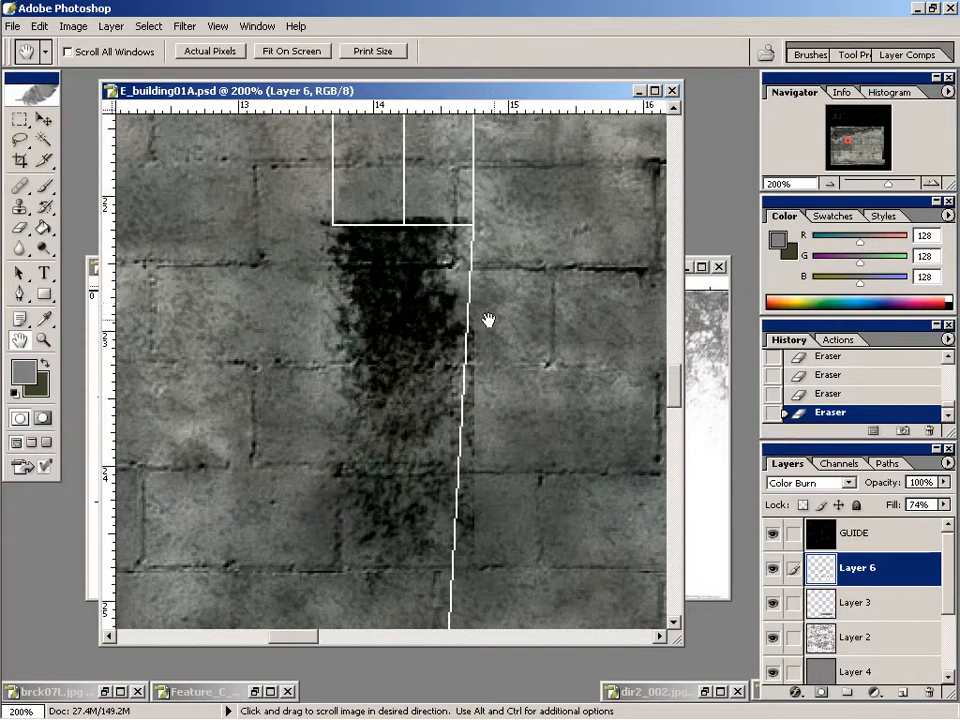
{"action": "key", "text": "m"}
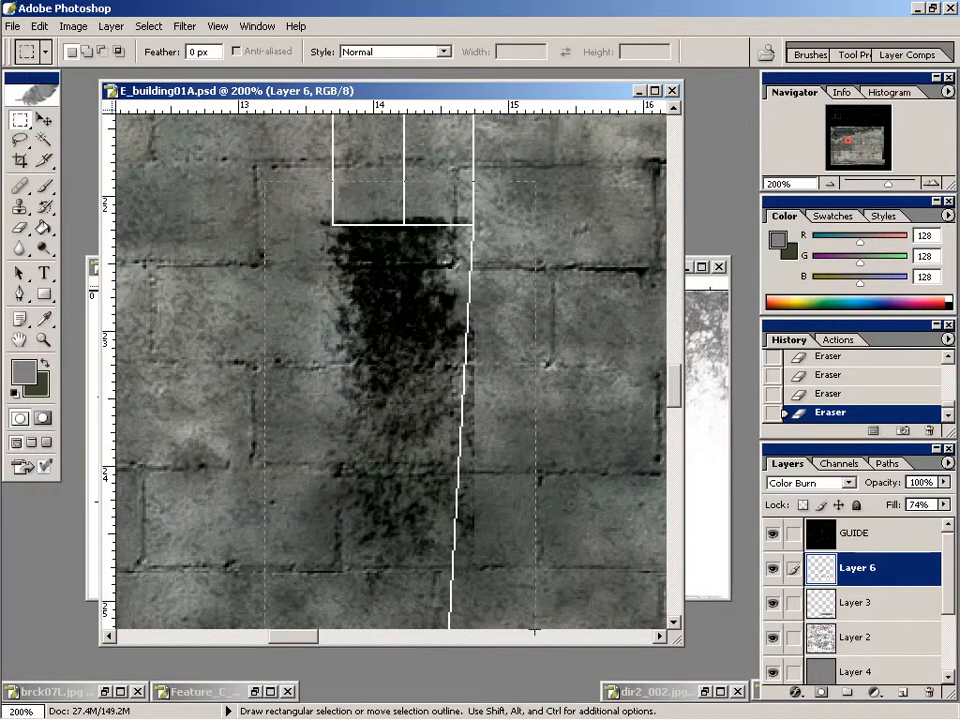
{"action": "left_click_drag", "start_coordinate": [535, 632], "coordinate": [535, 632]}
{"action": "key", "text": "ctrl+l"}
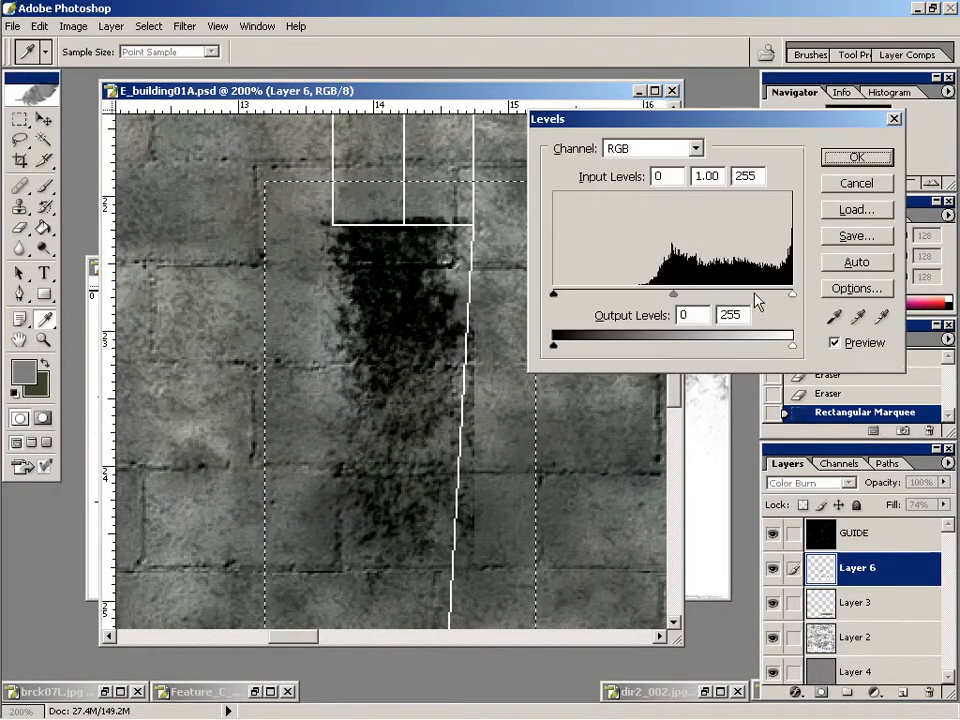
{"action": "left_click", "coordinate": [792, 350]}
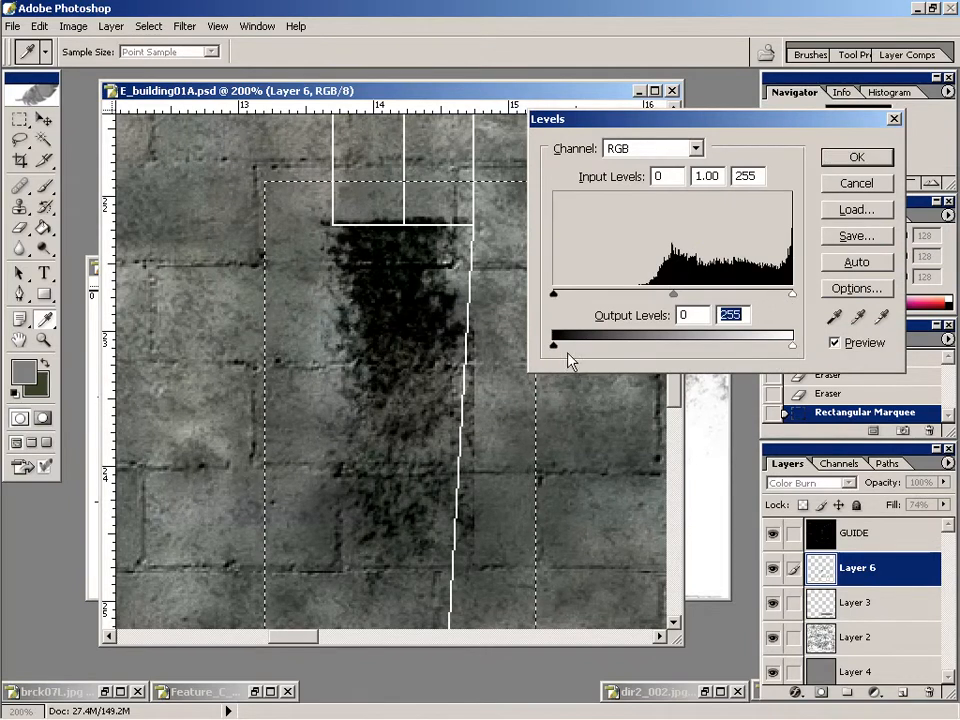
{"action": "left_click_drag", "start_coordinate": [553, 346], "coordinate": [656, 349]}
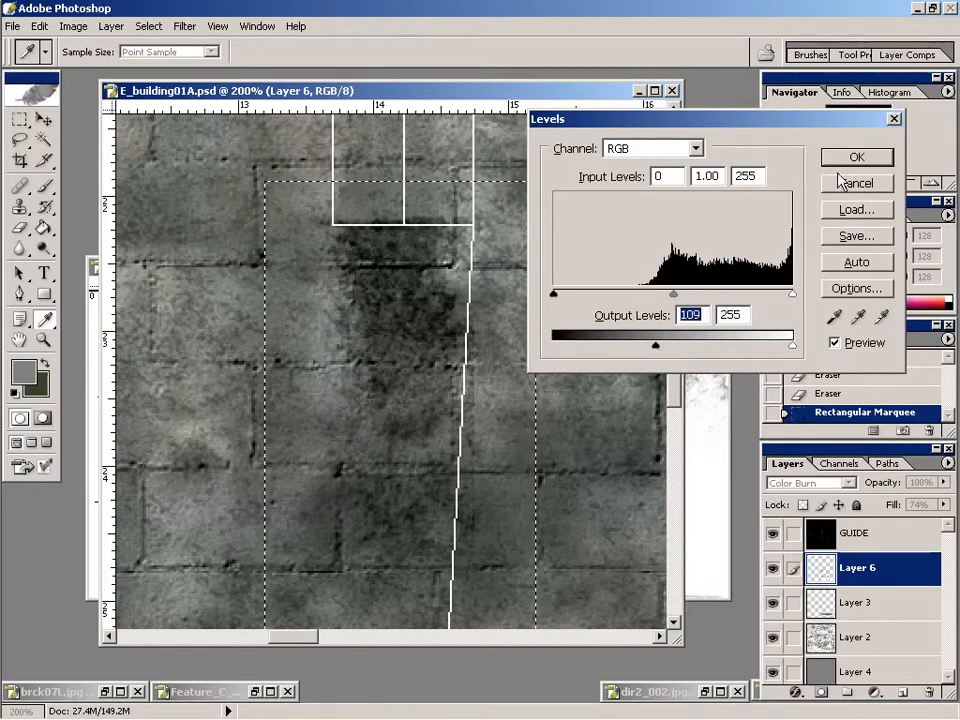
{"action": "left_click", "coordinate": [857, 158]}
{"action": "key", "text": "m"}
{"action": "key", "text": "ctrl+d"}
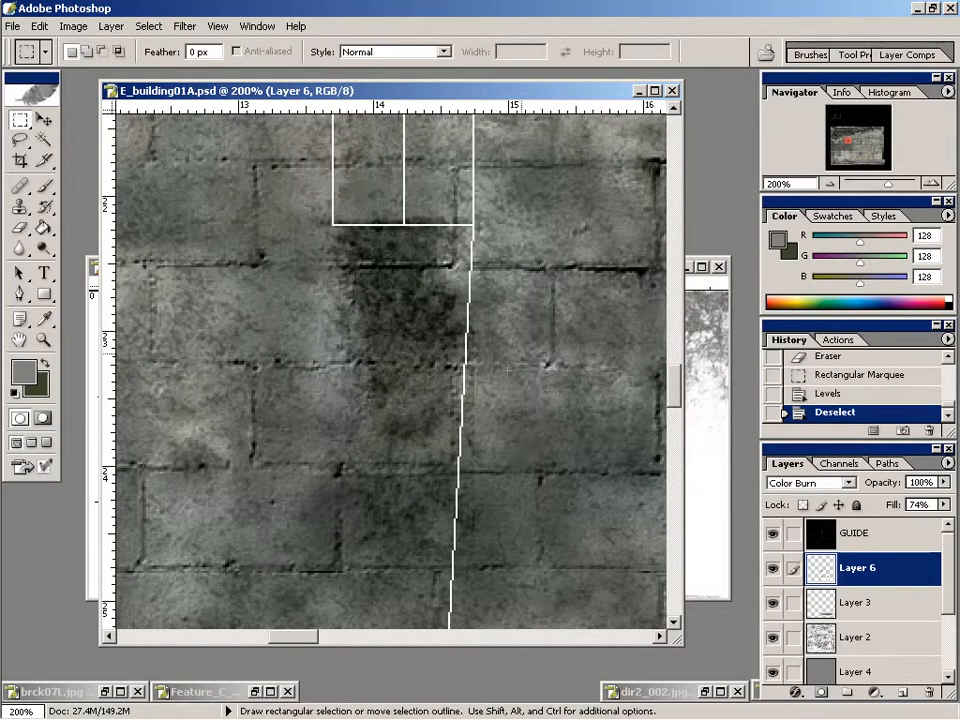
Erase the edges of the lightened dirt streak beneath the narrow left window to roughen its outline.
{"action": "key", "text": "e"}
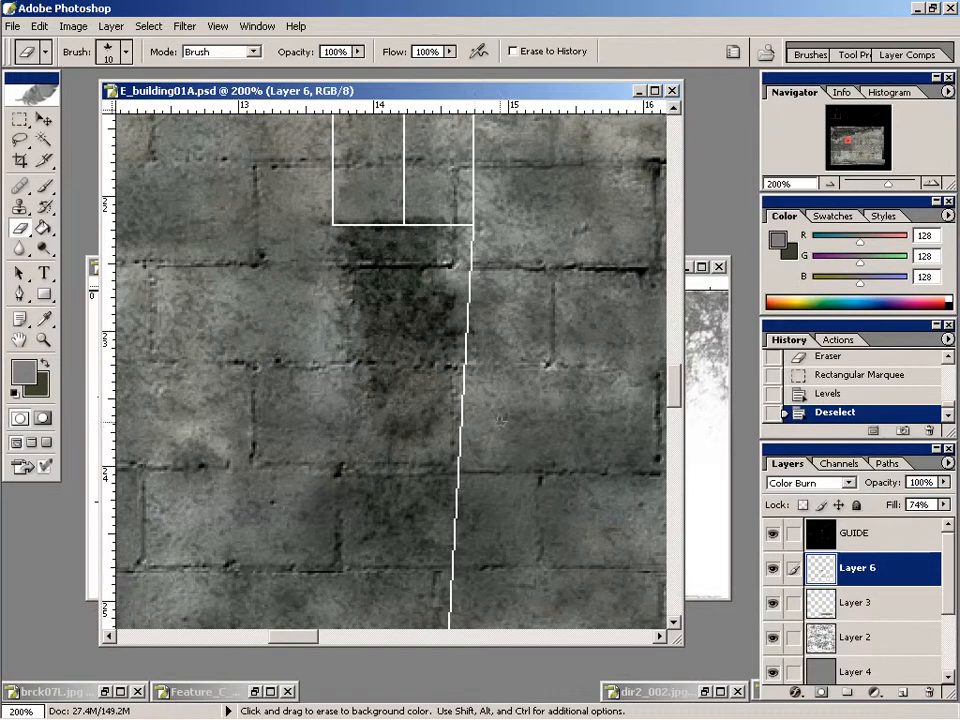
{"action": "mouse_move", "coordinate": [473, 445]}
{"action": "left_mouse_down"}
{"action": "mouse_move", "coordinate": [265, 385]}
{"action": "mouse_move", "coordinate": [285, 410]}
{"action": "mouse_move", "coordinate": [275, 435]}
{"action": "mouse_move", "coordinate": [310, 395]}
{"action": "mouse_move", "coordinate": [285, 315]}
{"action": "left_mouse_up"}
{"action": "mouse_move", "coordinate": [600, 282]}
{"action": "left_mouse_down"}
{"action": "mouse_move", "coordinate": [615, 427]}
{"action": "mouse_move", "coordinate": [630, 266]}
{"action": "left_mouse_up"}
Examine how the dirt beneath the windows blends into the whole wall at 25% zoom.
{"action": "key", "text": "ctrl+minus"}
{"action": "key", "text": "ctrl+minus"}
{"action": "key", "text": "ctrl+minus"}
{"action": "key", "text": "ctrl+minus"}
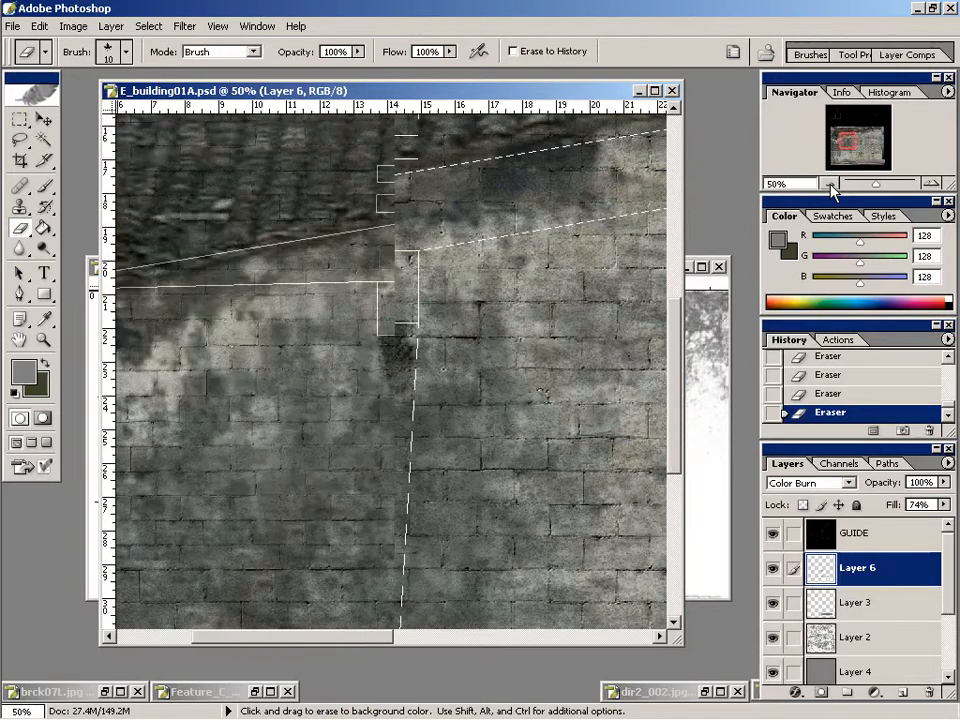
{"action": "scroll", "coordinate": [673, 357], "scroll_direction": "down", "scroll_amount": 3}
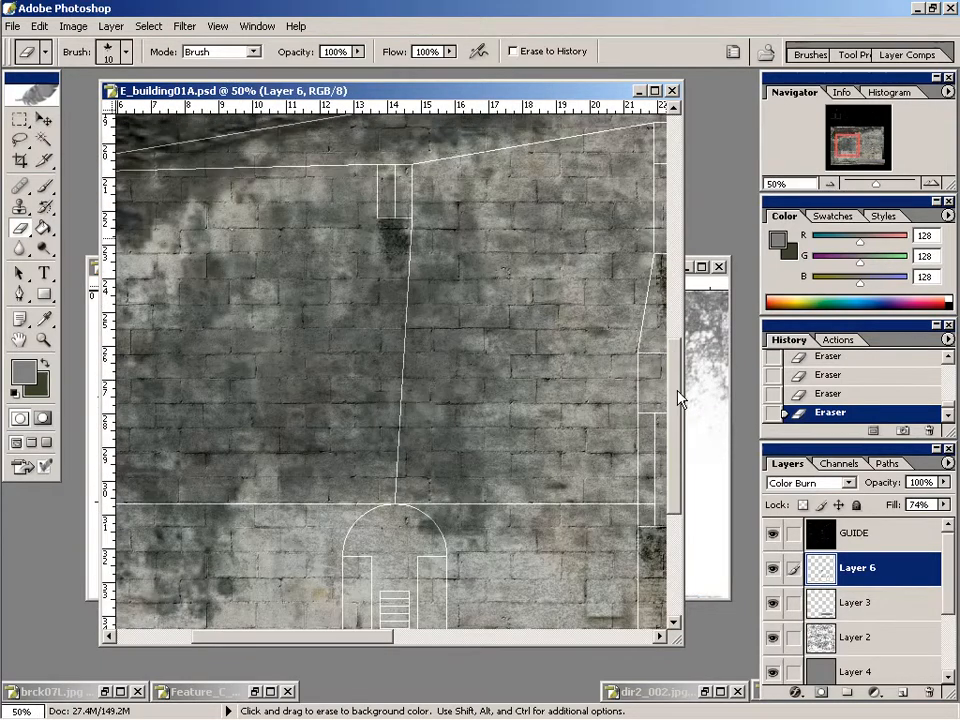
{"action": "left_click", "coordinate": [830, 184]}
{"action": "left_click", "coordinate": [830, 184]}
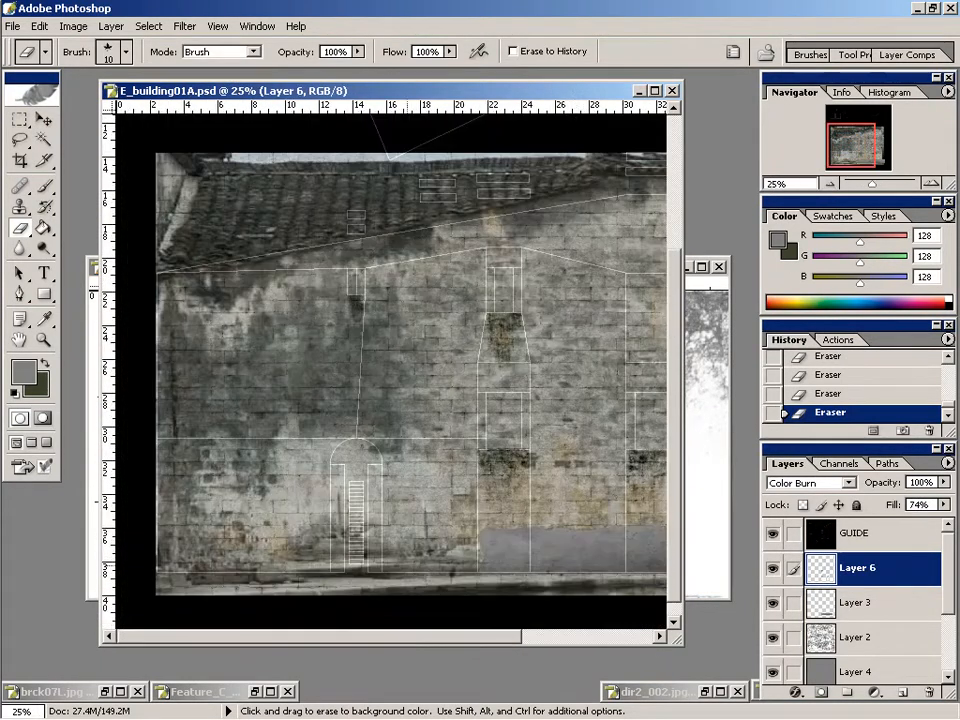
{"action": "key", "text": "h"}
{"action": "left_click_drag", "start_coordinate": [469, 486], "coordinate": [380, 482]}
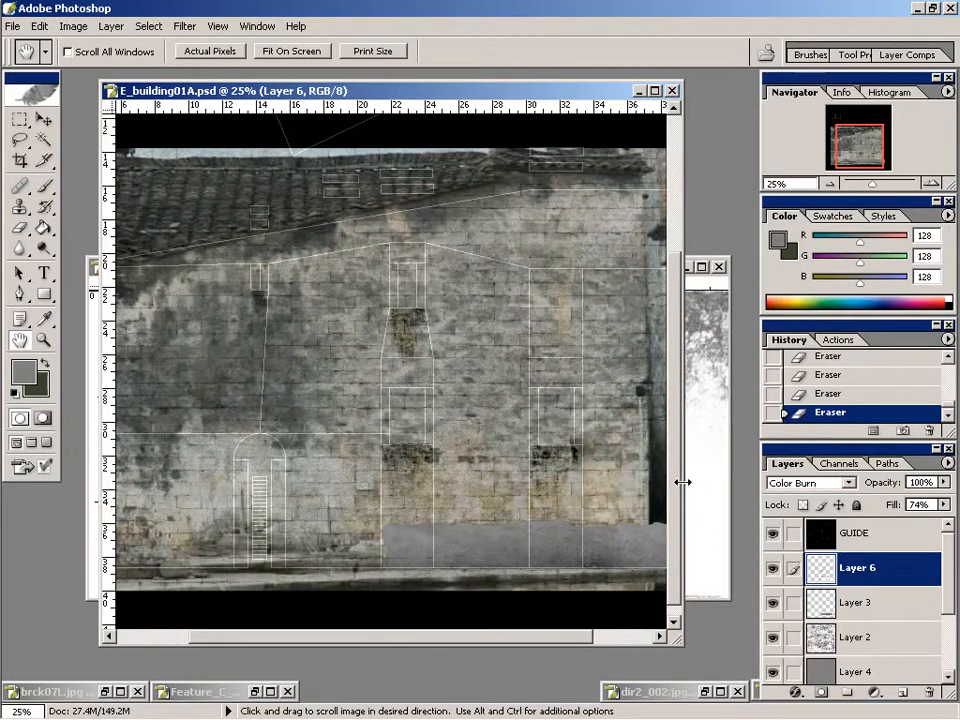
{"action": "left_click_drag", "start_coordinate": [683, 482], "coordinate": [714, 482]}
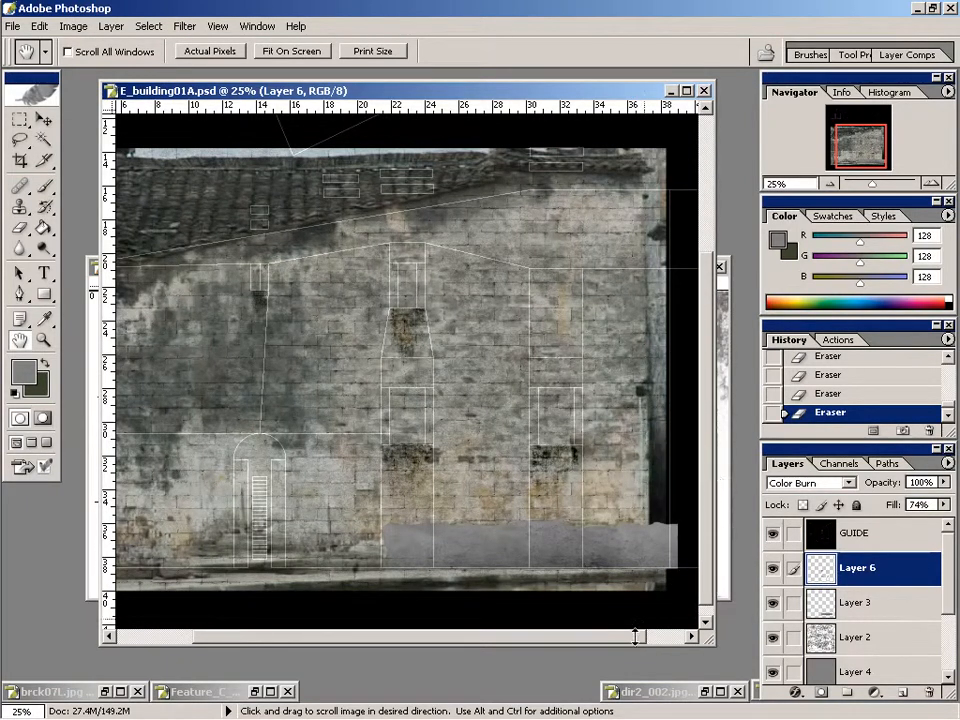
{"action": "left_click_drag", "start_coordinate": [621, 641], "coordinate": [559, 650]}
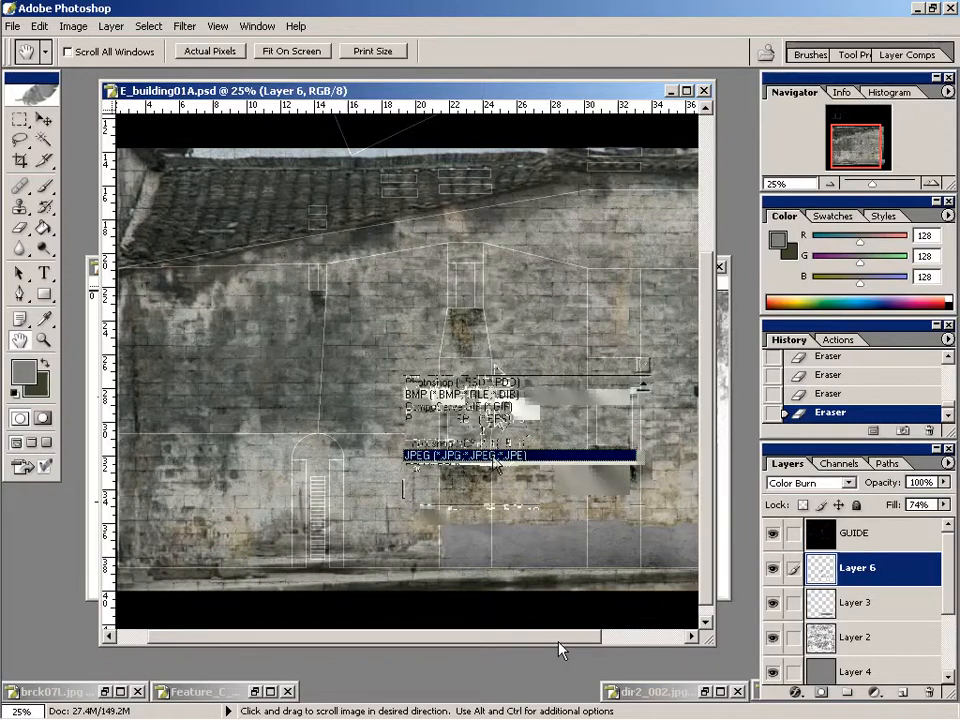
Save a JPEG copy of the texture in the 04_Maps folder as E_building01A_diff.jpg.
{"action": "left_click", "coordinate": [493, 456]}
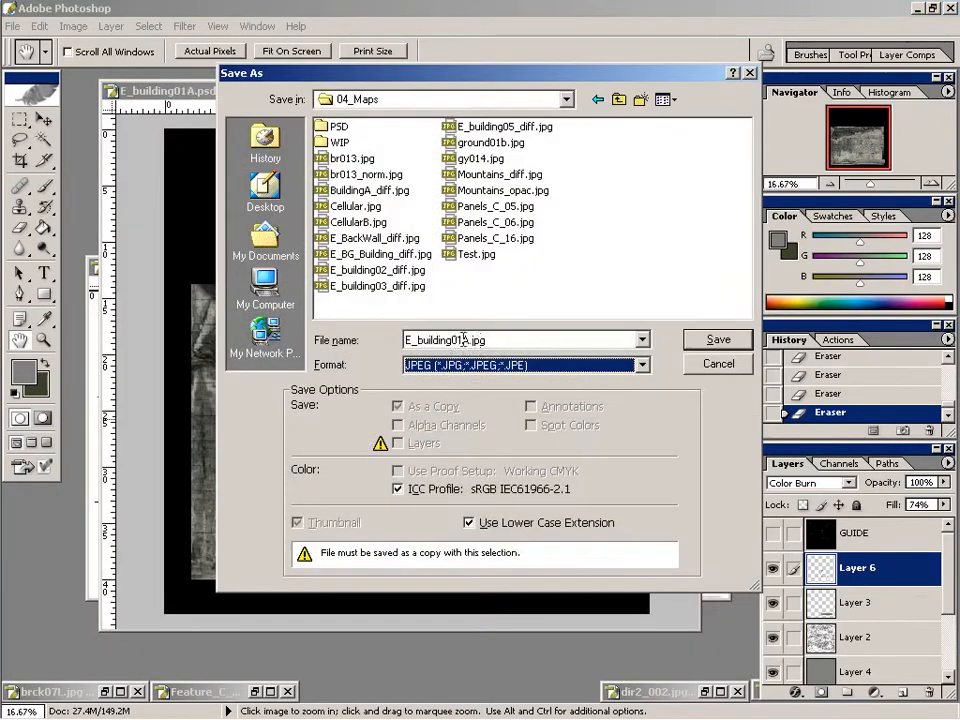
{"action": "left_click", "coordinate": [464, 340]}
{"action": "left_click", "coordinate": [468, 340]}
{"action": "type", "text": "_diff"}
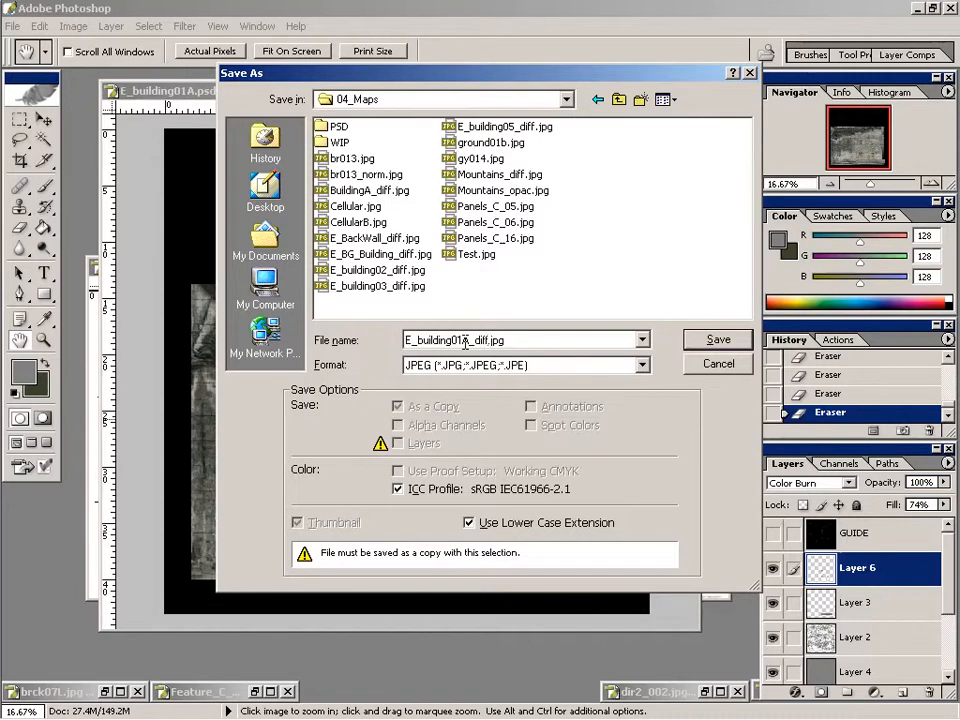
{"action": "key", "text": "Return"}
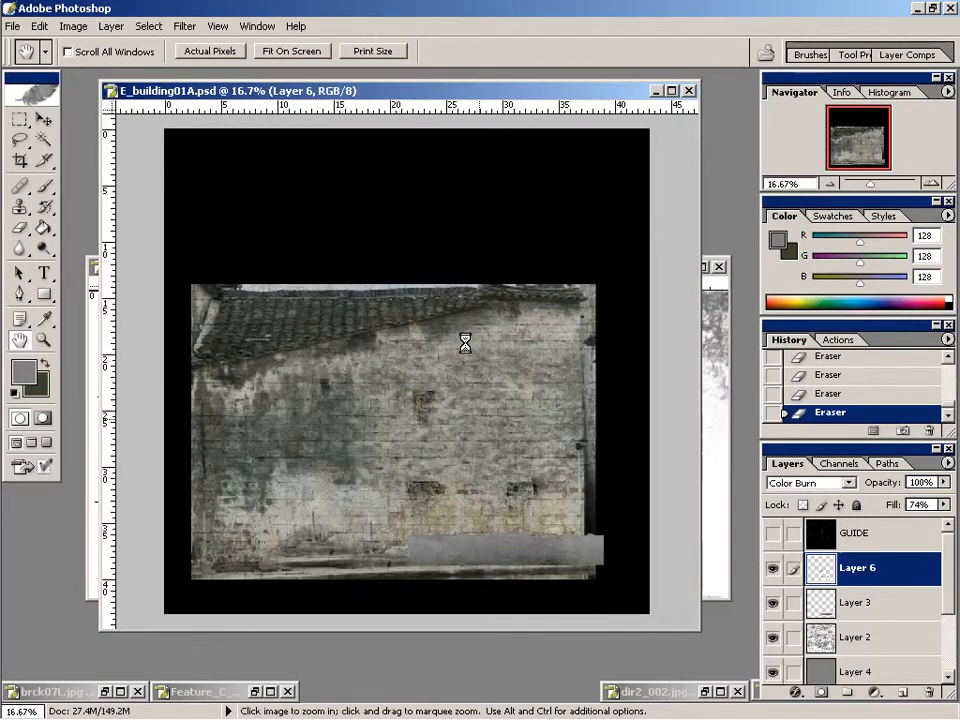
{"action": "key", "text": "Return"}
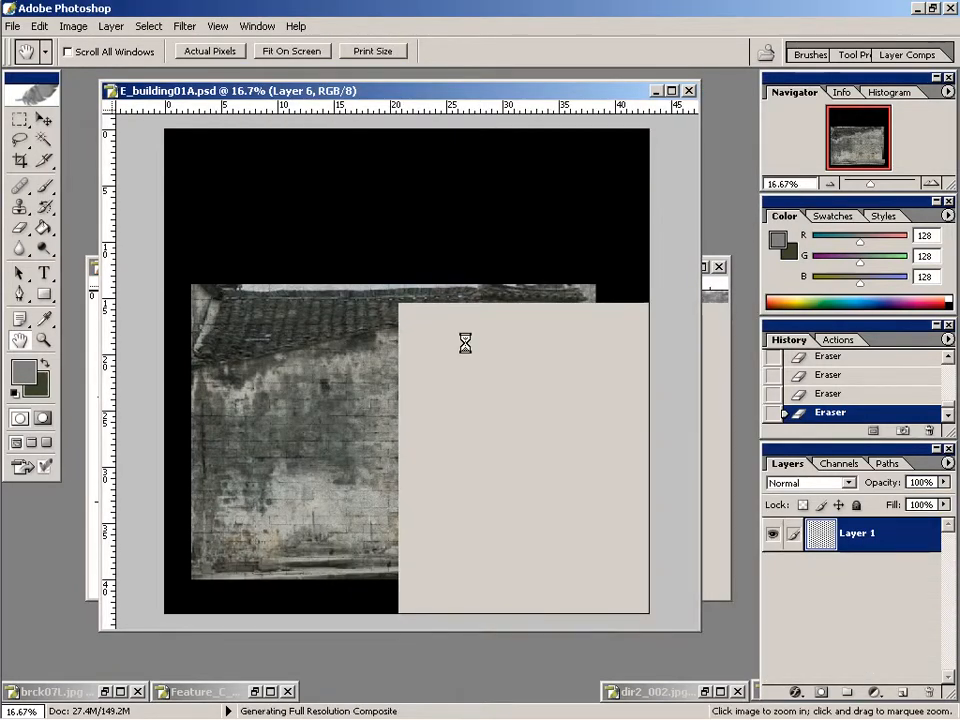
Switch to 3ds Max and open the Material Editor.
{"action": "left_click", "coordinate": [411, 710]}
{"action": "key", "text": "m"}
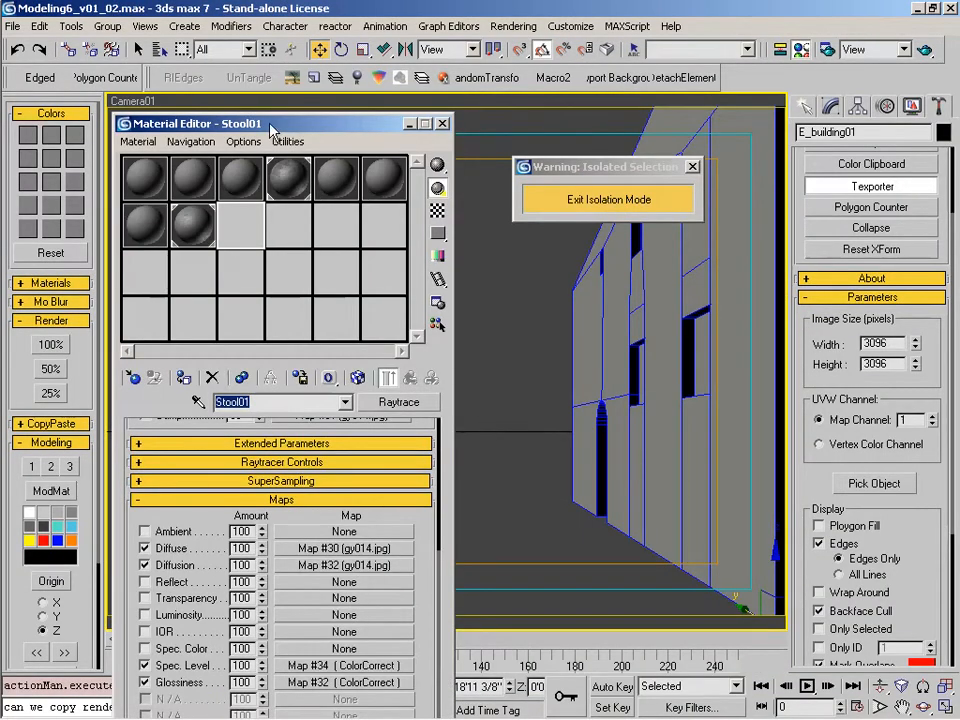
Name the unused 13 - Default material E_building01.
{"action": "left_click", "coordinate": [172, 238]}
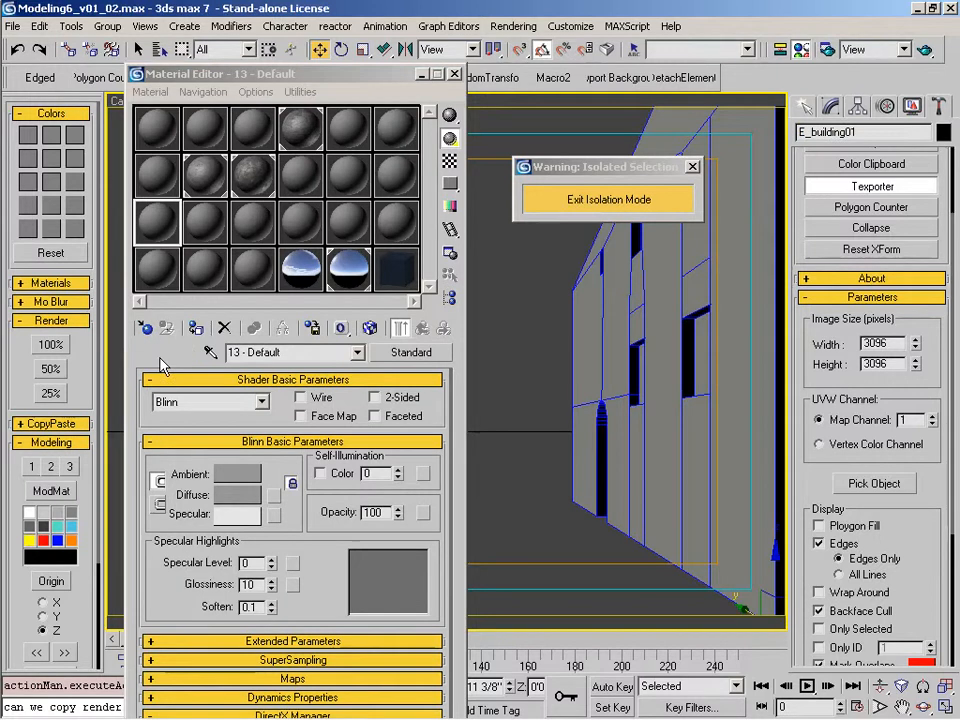
{"action": "left_click_drag", "start_coordinate": [286, 353], "coordinate": [169, 355]}
{"action": "type", "text": "E_building01"}
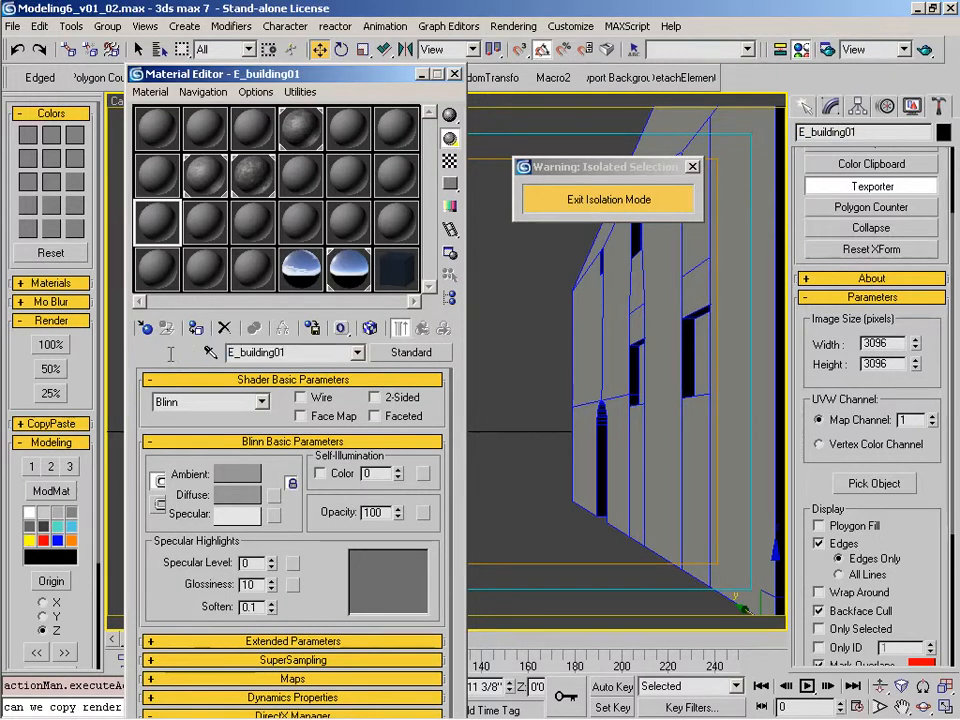
Load BuildingA_diff.jpg from the GNOMON 04_Maps folder as a bitmap in the E_building01 material's diffuse colour.
{"action": "left_click", "coordinate": [273, 494]}
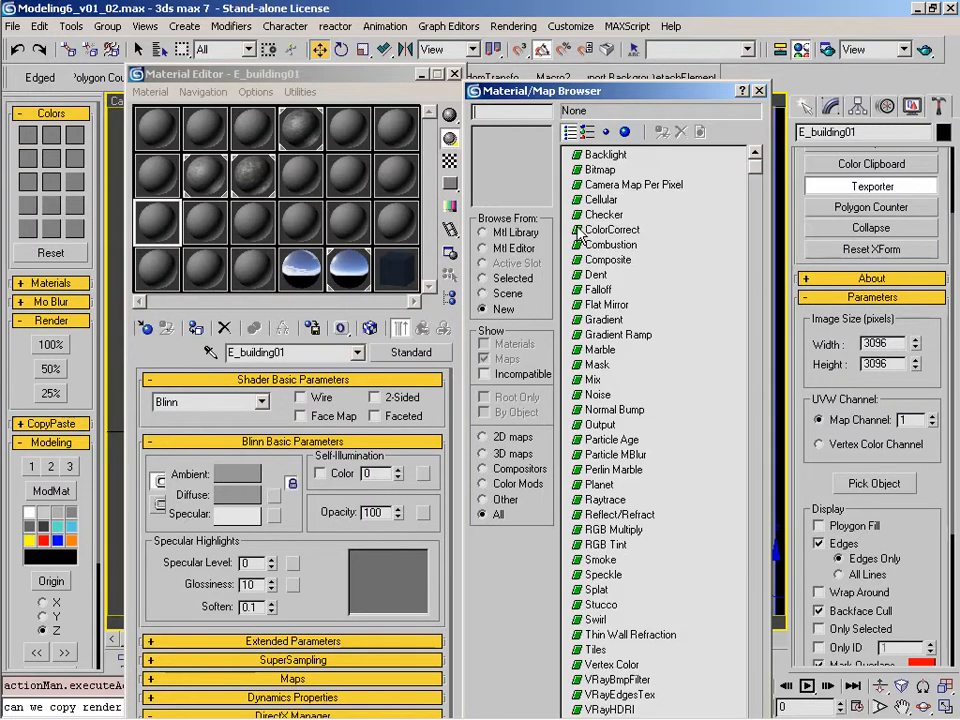
{"action": "double_click", "coordinate": [592, 170]}
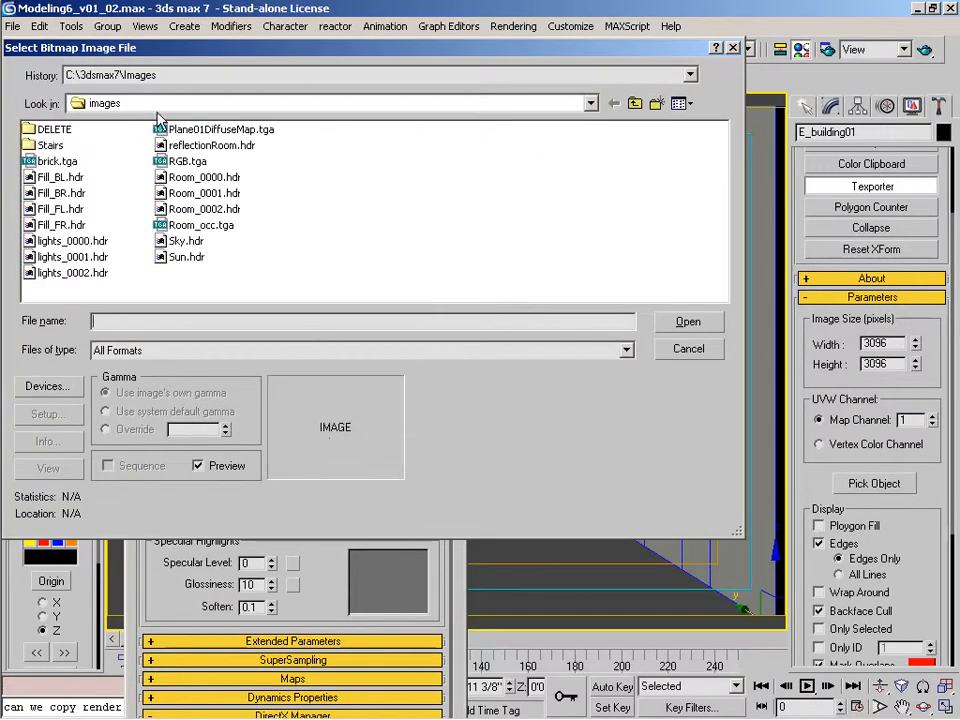
{"action": "left_click", "coordinate": [161, 103]}
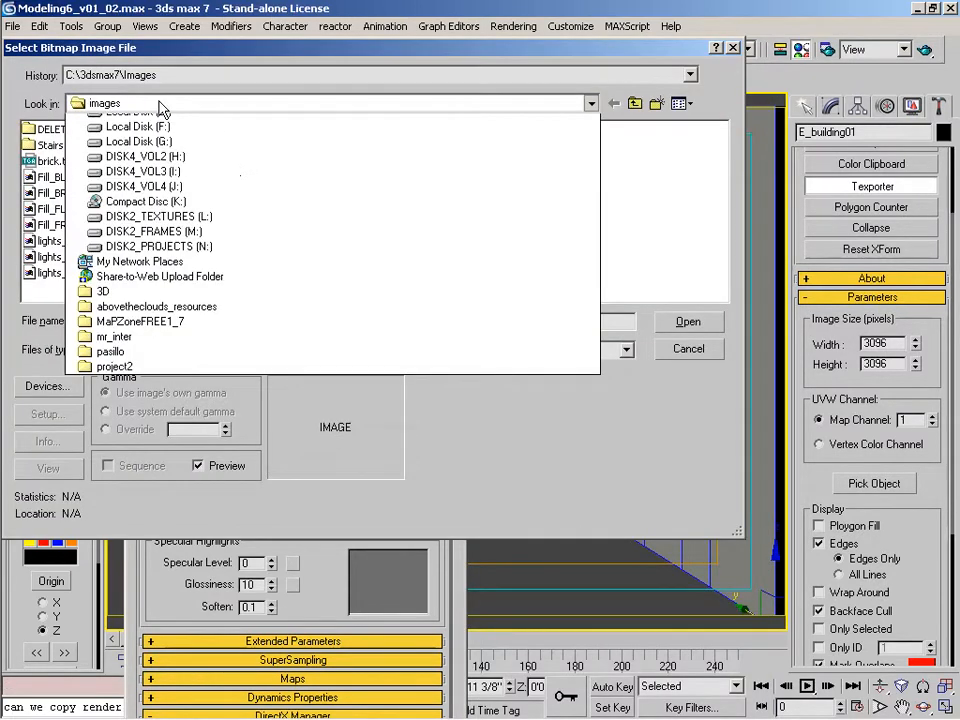
{"action": "left_click", "coordinate": [140, 376]}
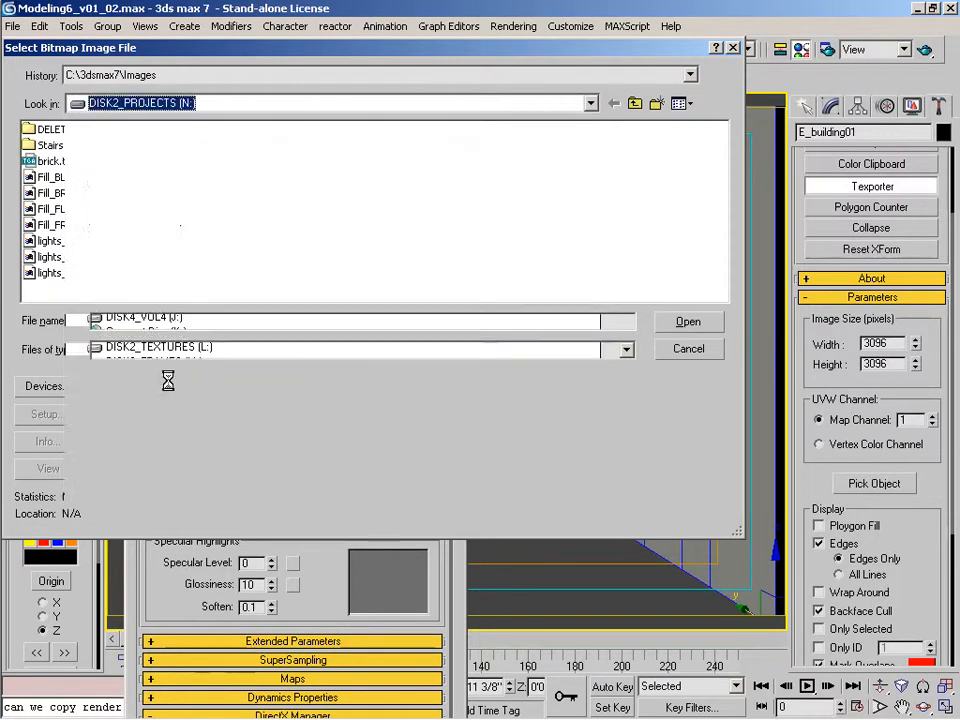
{"action": "double_click", "coordinate": [172, 180]}
{"action": "double_click", "coordinate": [50, 177]}
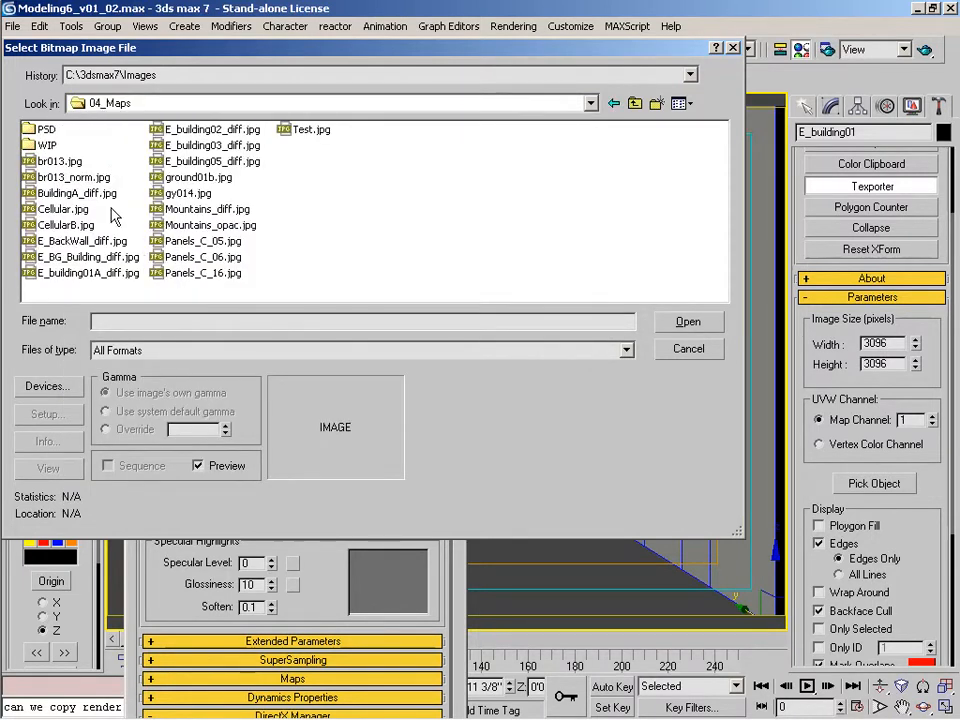
{"action": "left_click", "coordinate": [68, 192]}
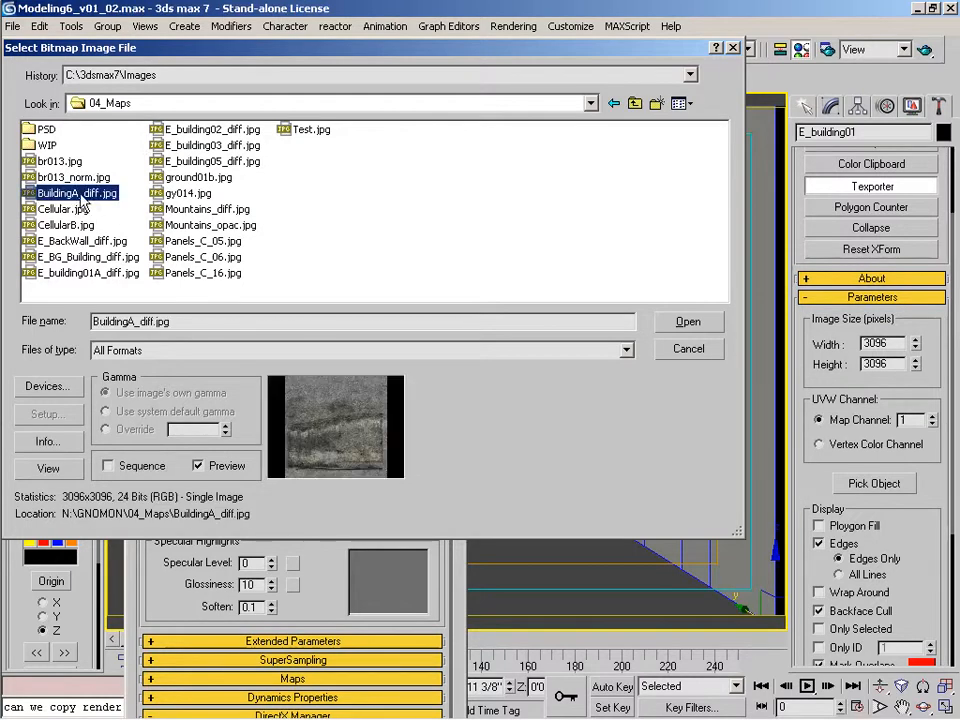
{"action": "left_click", "coordinate": [688, 321]}
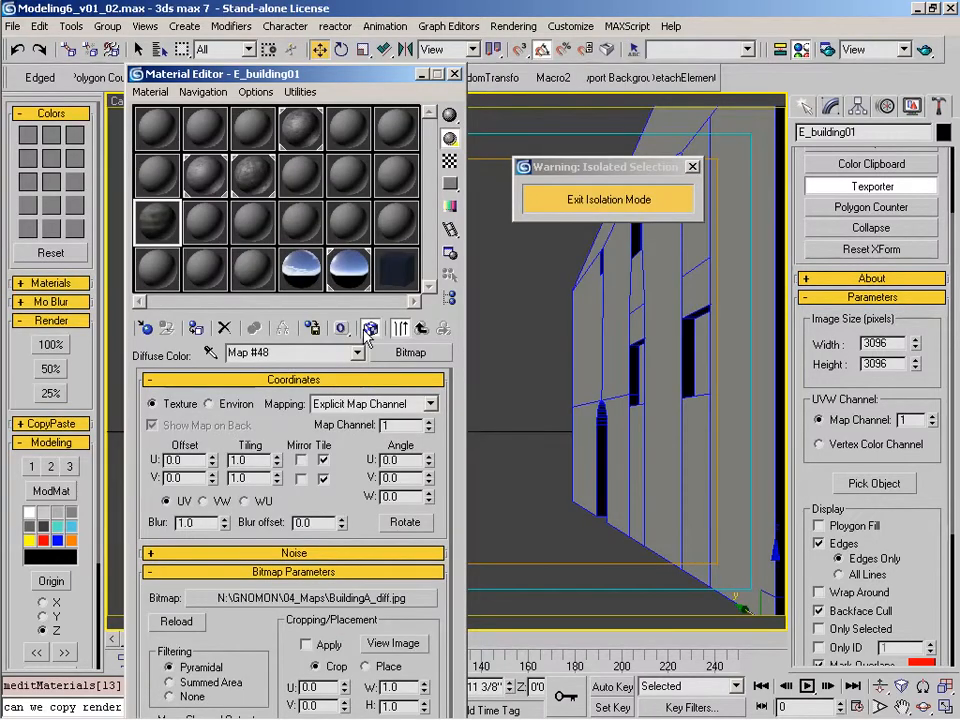
Assign the E_building01 material to the isolated building wall and exit isolation mode.
{"action": "left_click", "coordinate": [193, 330]}
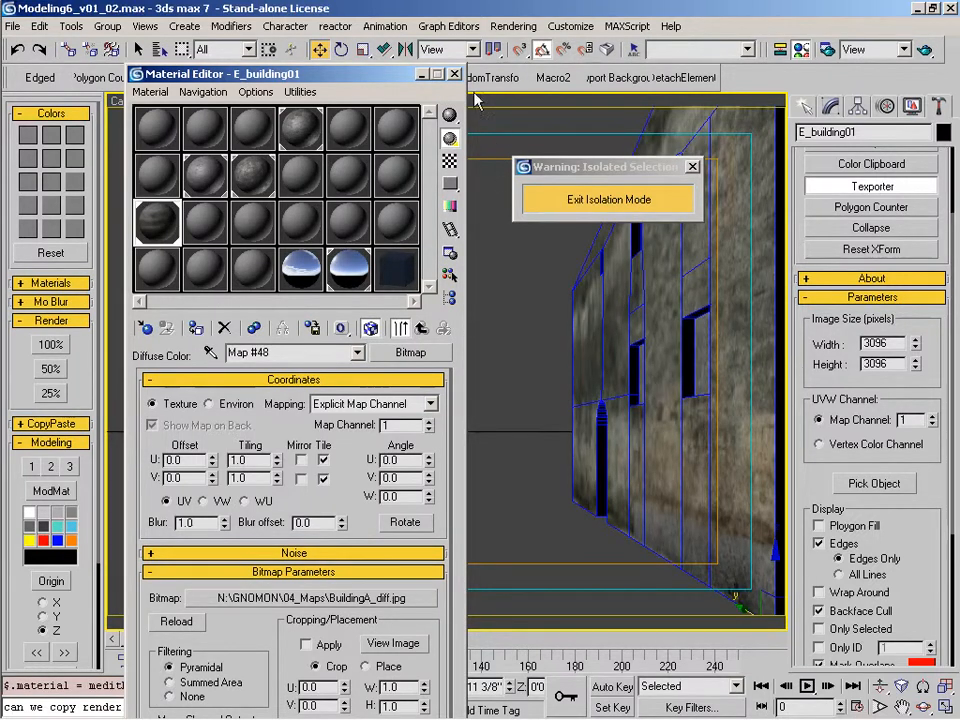
{"action": "left_click", "coordinate": [454, 73]}
{"action": "left_click", "coordinate": [606, 199]}
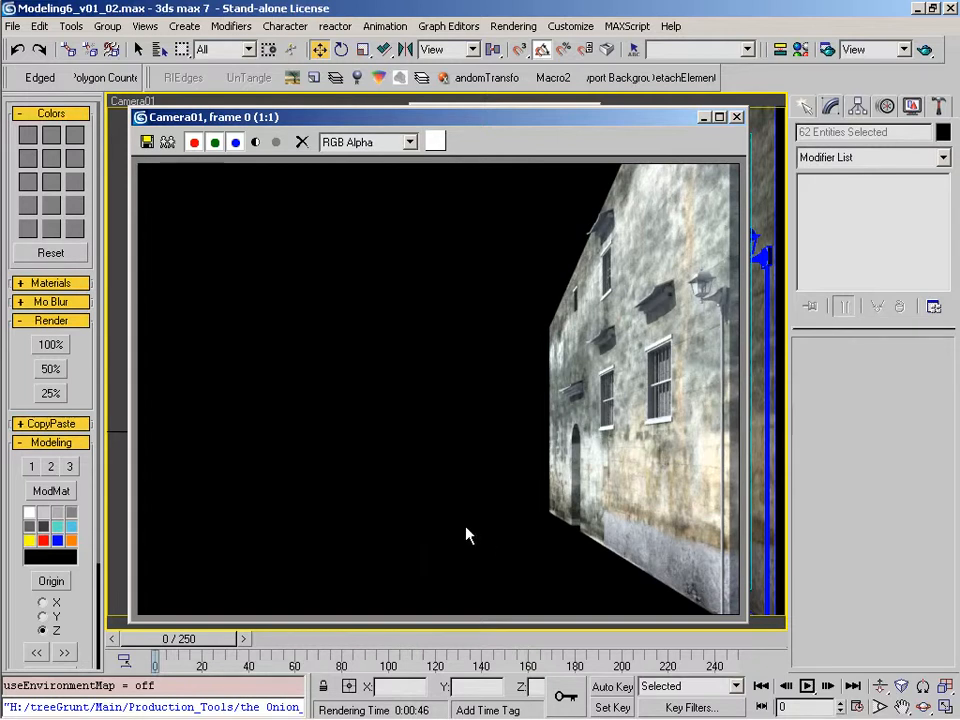
Compare the rendered camera view of the wall with the Practical_06.jpg reference photo in ACDSee.
{"action": "key", "text": "alt+Tab"}
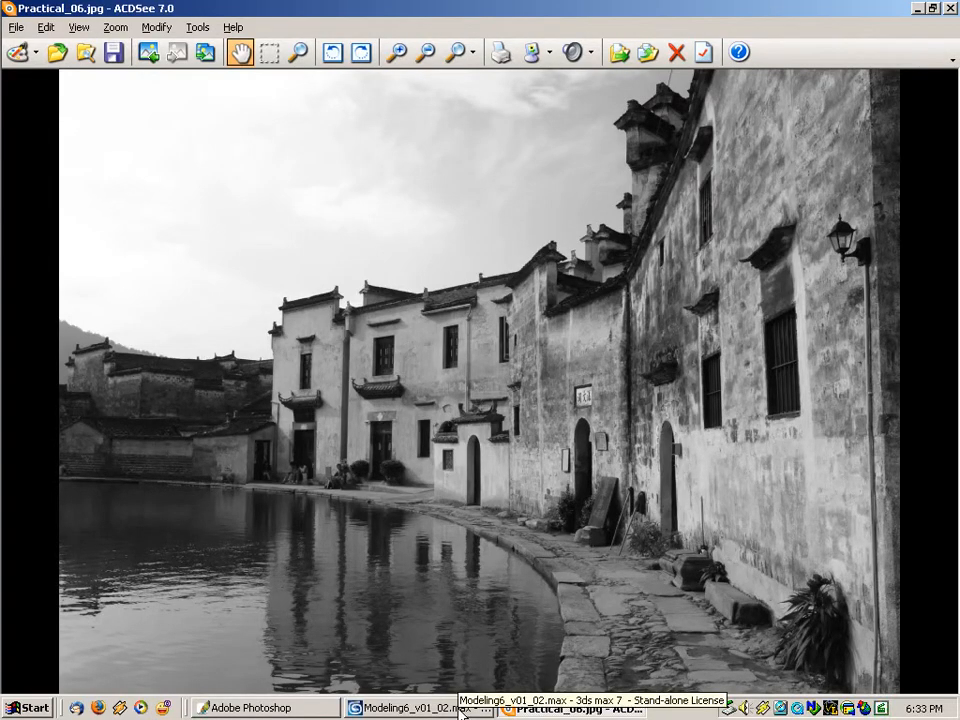
{"action": "left_click", "coordinate": [462, 708]}
{"action": "left_click", "coordinate": [549, 708]}
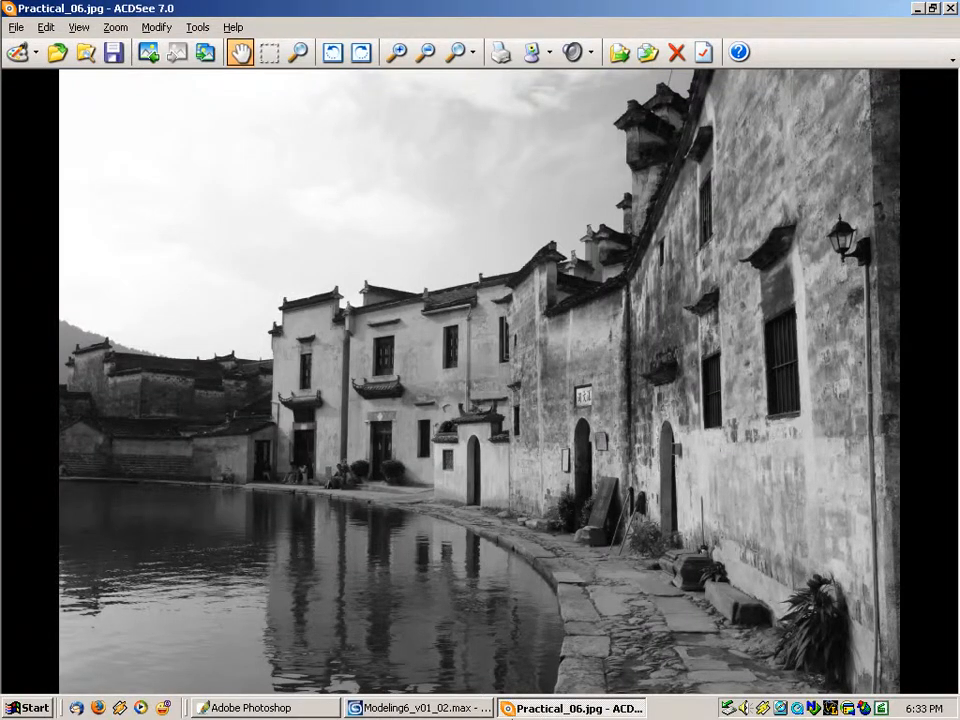
{"action": "left_click", "coordinate": [460, 709]}
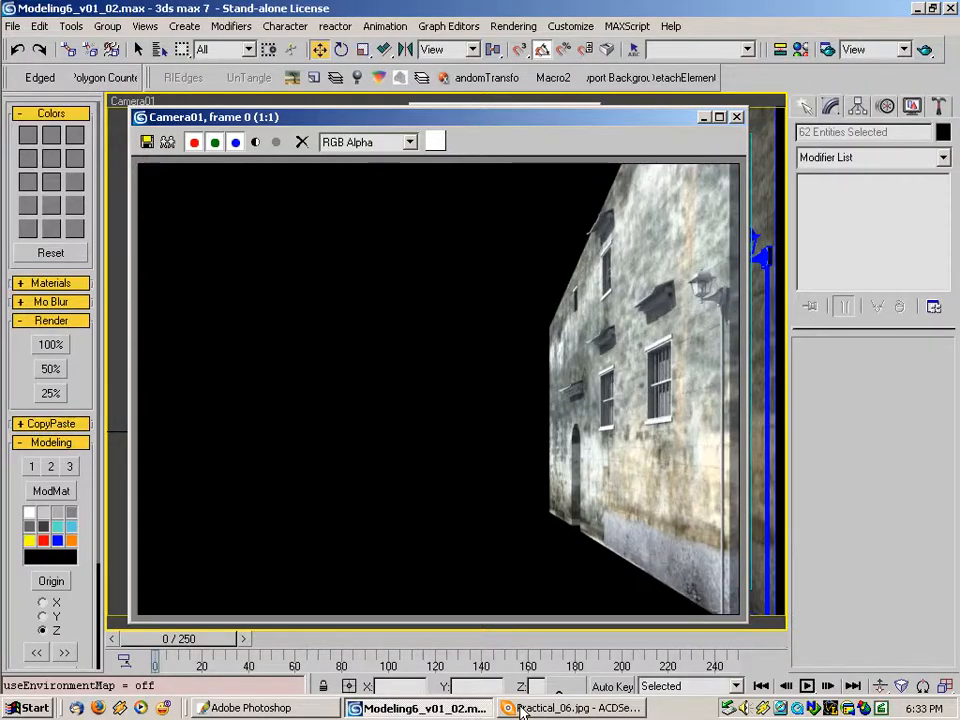
{"action": "left_click", "coordinate": [520, 708]}
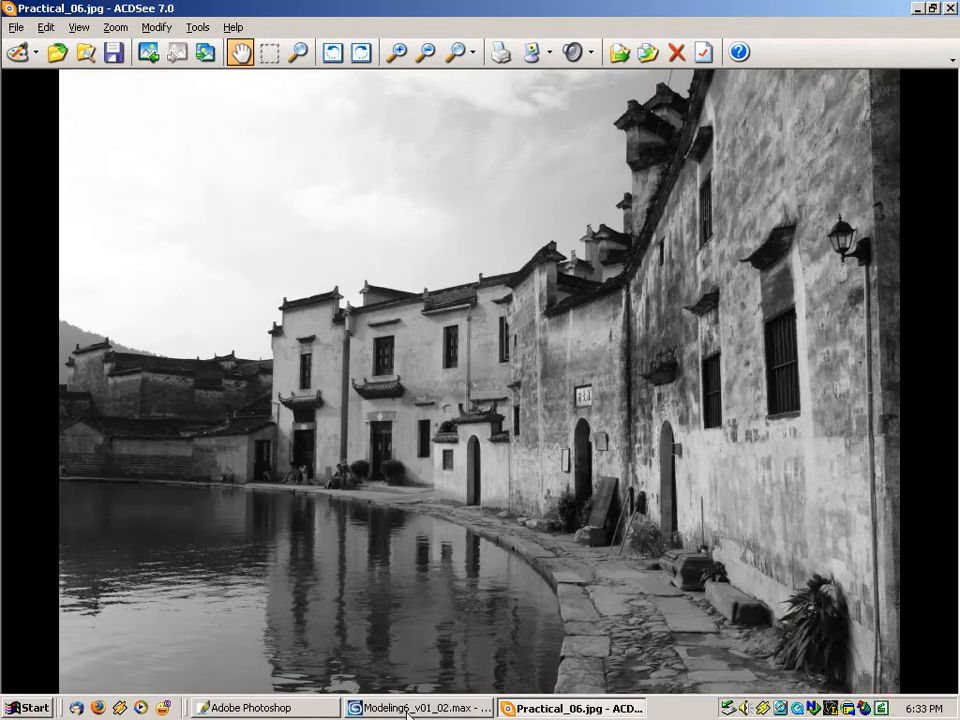
Switch to Photoshop and toggle the visibility of Layer 8 and Layer 7 to check their effect on the wall.
{"action": "left_click", "coordinate": [298, 711]}
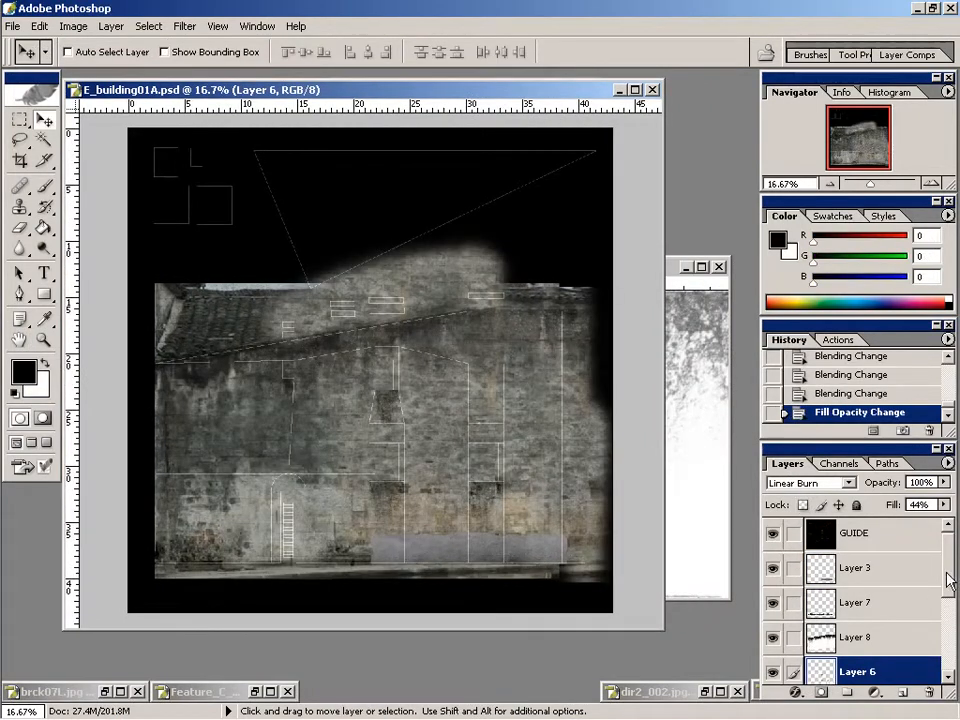
{"action": "scroll", "coordinate": [950, 580], "scroll_direction": "down", "scroll_amount": 1}
{"action": "left_click", "coordinate": [773, 606]}
{"action": "left_click", "coordinate": [773, 606]}
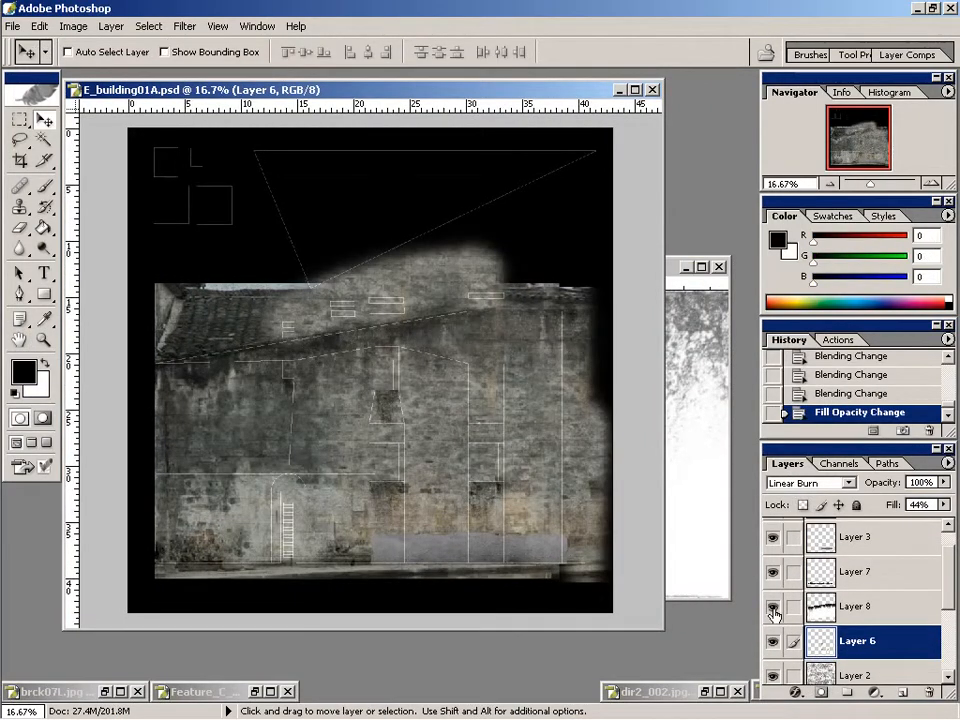
{"action": "left_click", "coordinate": [773, 572]}
{"action": "left_click", "coordinate": [773, 572]}
{"action": "left_click", "coordinate": [773, 572]}
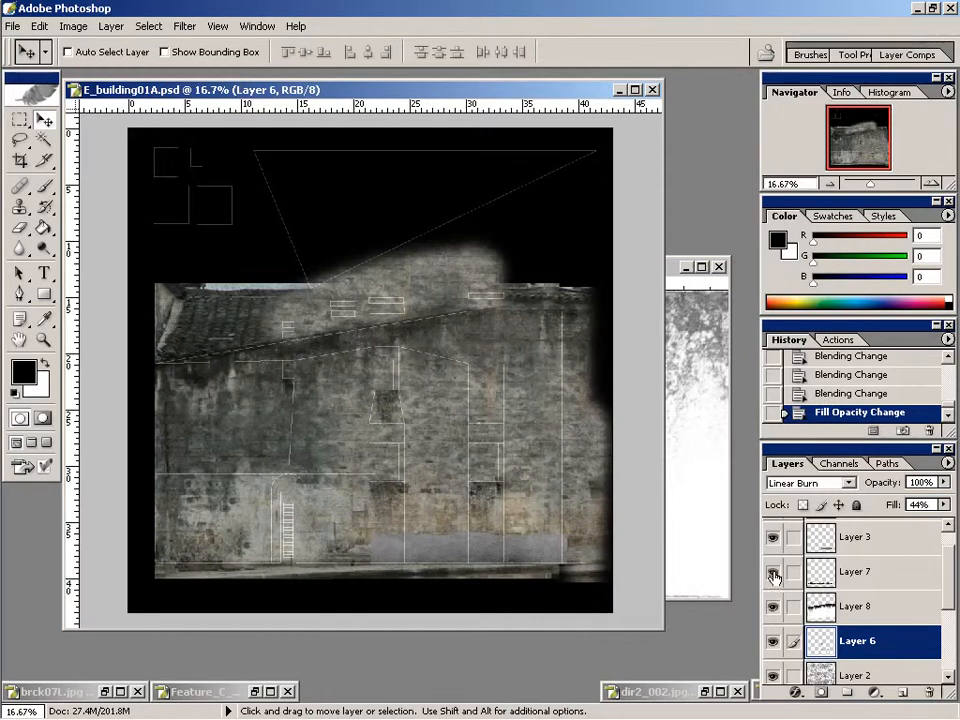
Select Layer 5 and hide the GUIDE layer so its lines stay out of the exported map.
{"action": "left_click_drag", "start_coordinate": [951, 578], "coordinate": [951, 648]}
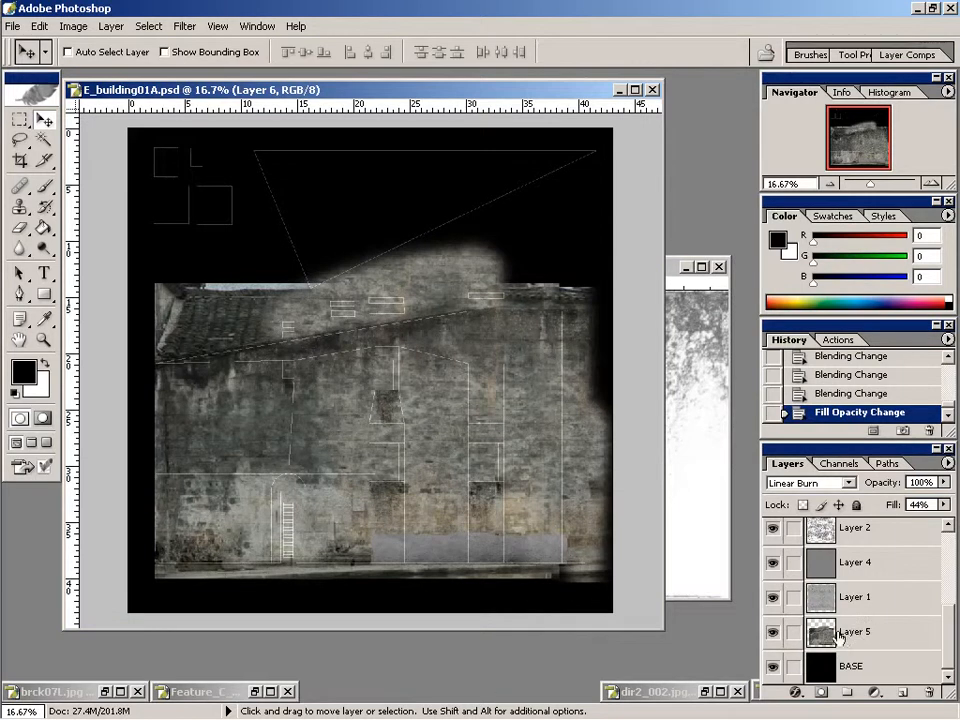
{"action": "left_click", "coordinate": [855, 632]}
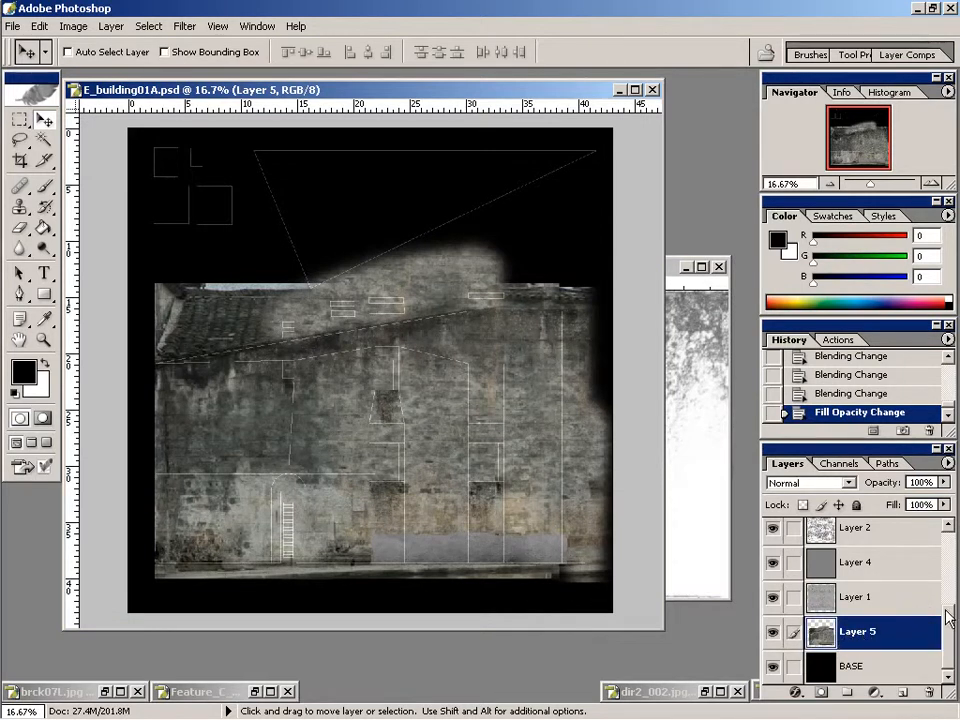
{"action": "scroll", "coordinate": [950, 625], "scroll_direction": "up", "scroll_amount": 5}
{"action": "left_click", "coordinate": [772, 533]}
Save the adjusted E_building01A texture in JPEG format in the 04_Maps folder.
{"action": "key", "text": "ctrl+shift+s"}
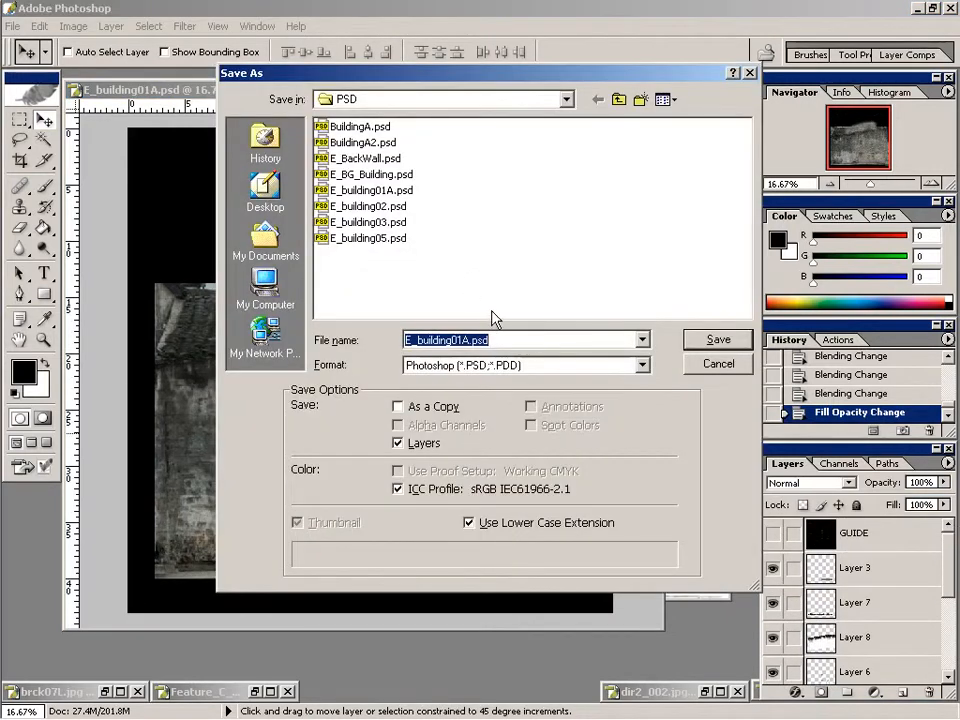
{"action": "left_click", "coordinate": [492, 101]}
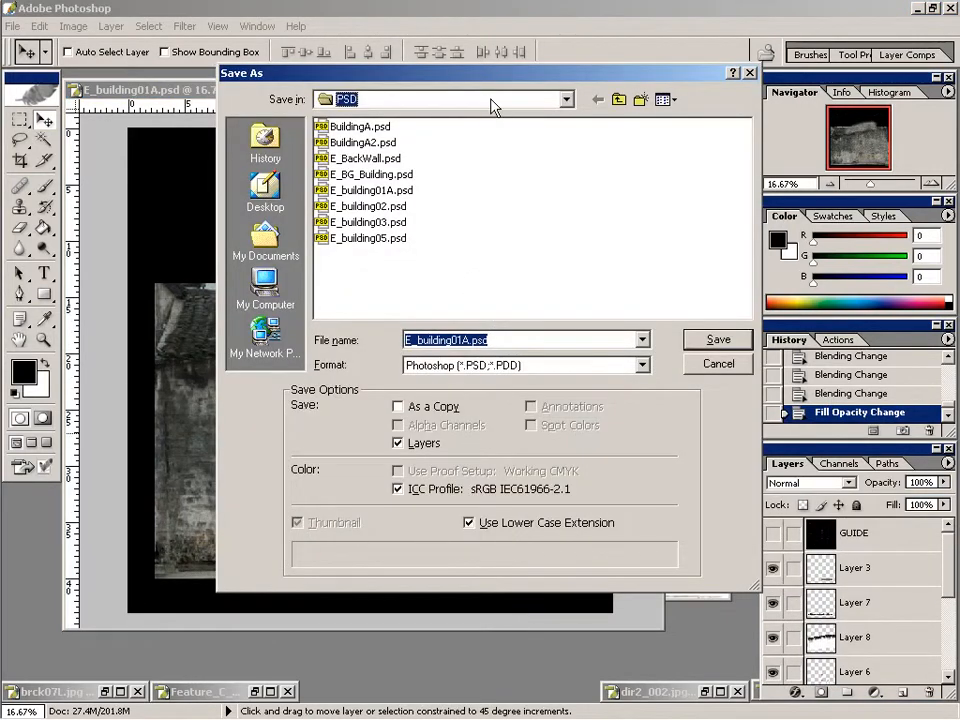
{"action": "left_click", "coordinate": [420, 388]}
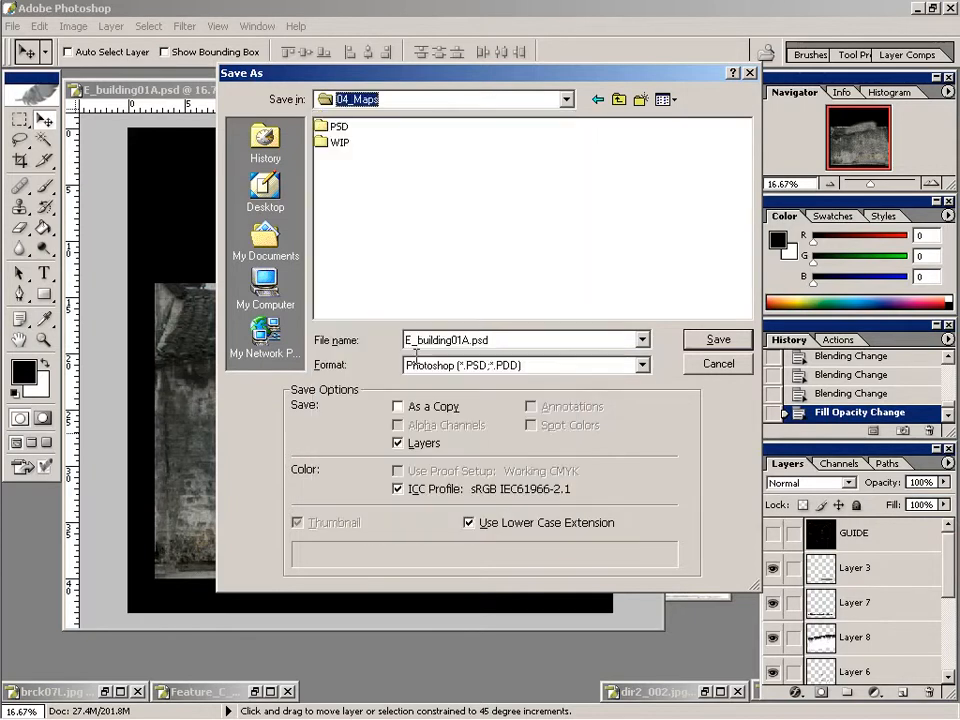
{"action": "left_click", "coordinate": [440, 365]}
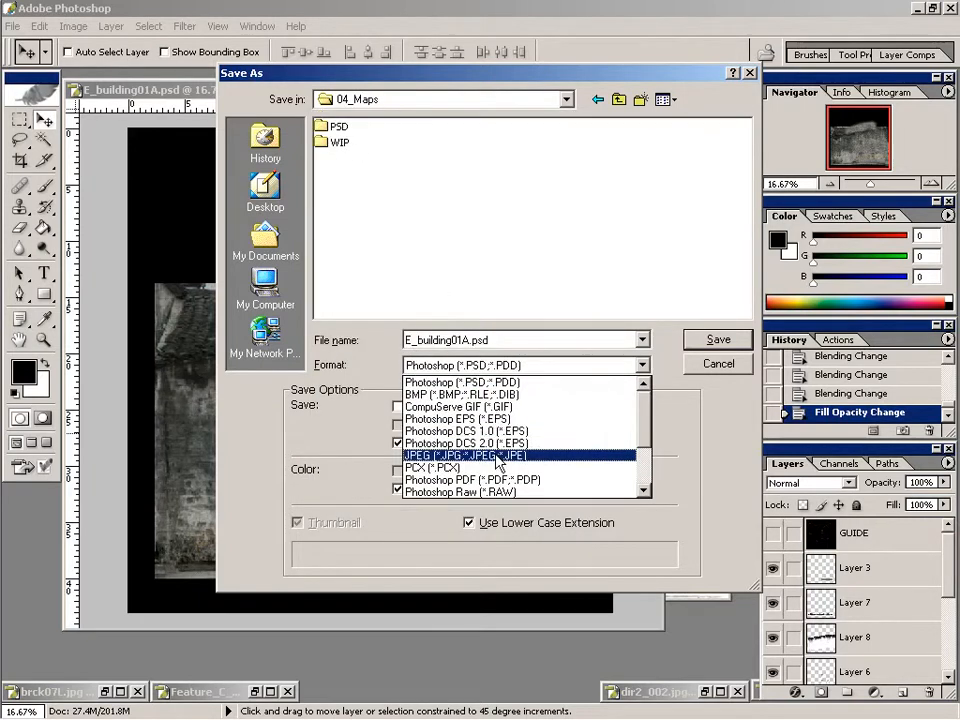
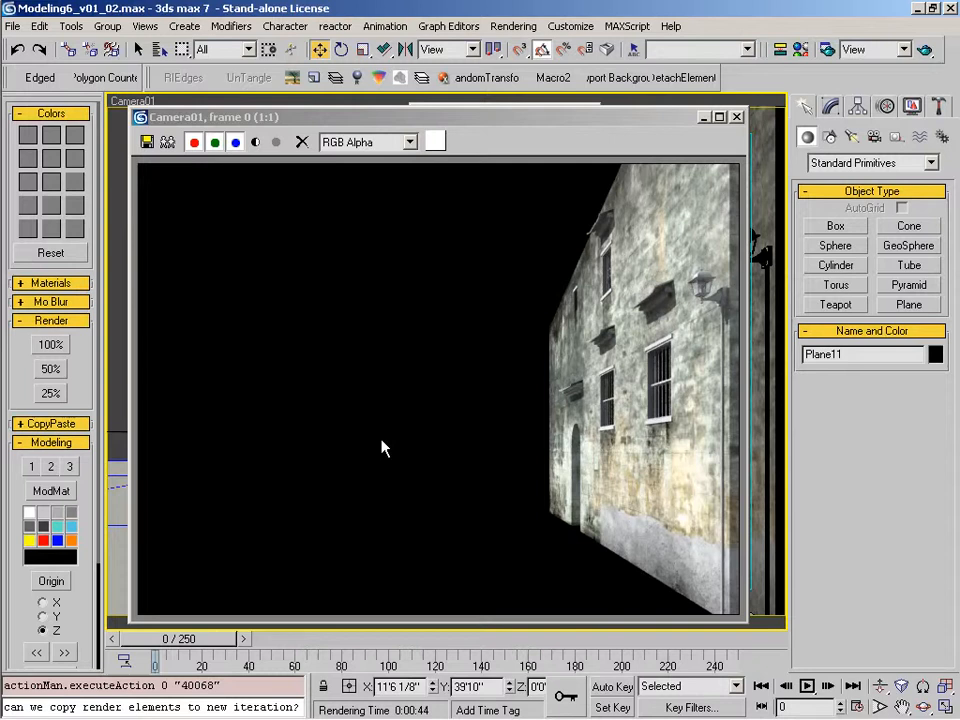
Return to Photoshop and create a layer set named Diffuse directly below the GUIDE layer.
{"action": "left_click", "coordinate": [245, 703]}
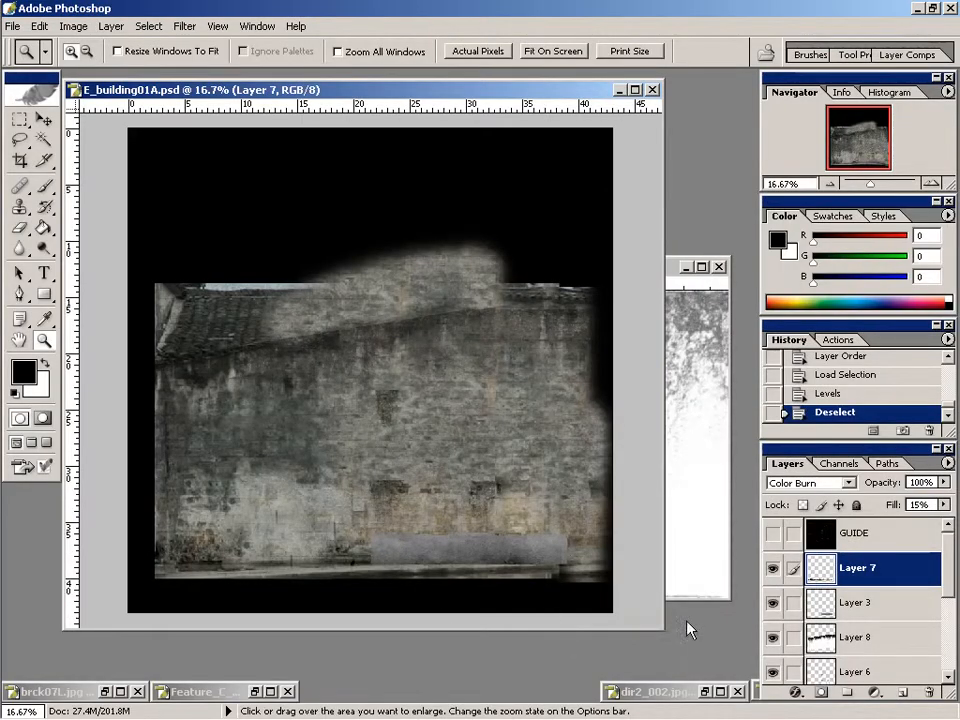
{"action": "left_click_drag", "start_coordinate": [450, 89], "coordinate": [456, 84]}
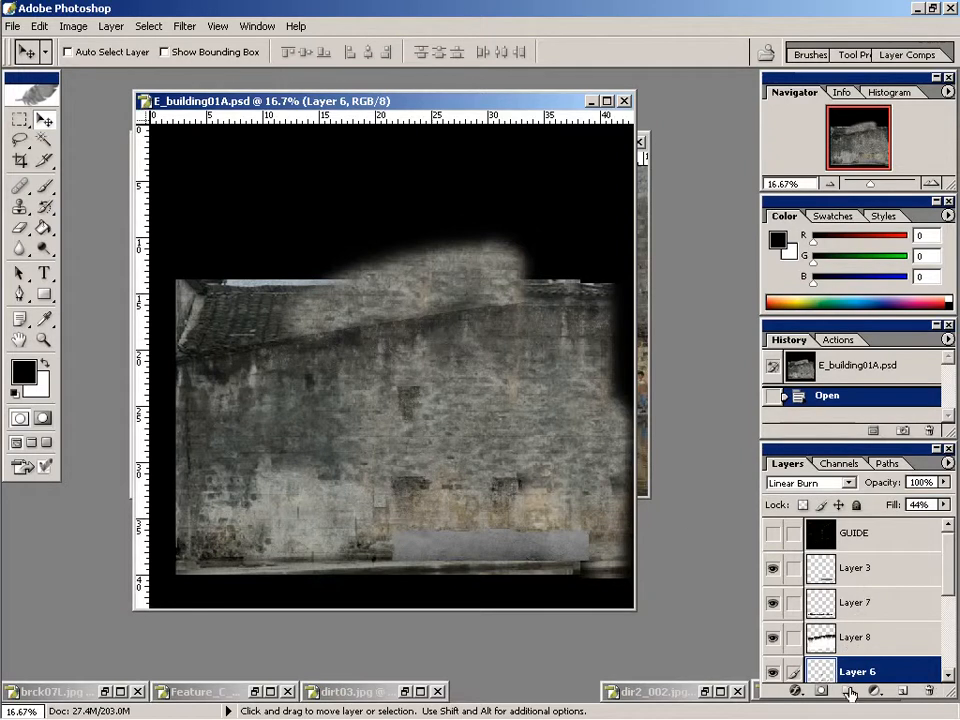
{"action": "left_click", "coordinate": [847, 690]}
{"action": "left_click_drag", "start_coordinate": [853, 667], "coordinate": [866, 552]}
{"action": "double_click", "coordinate": [856, 560]}
{"action": "type", "text": "Diffuse"}
{"action": "key", "text": "Return"}
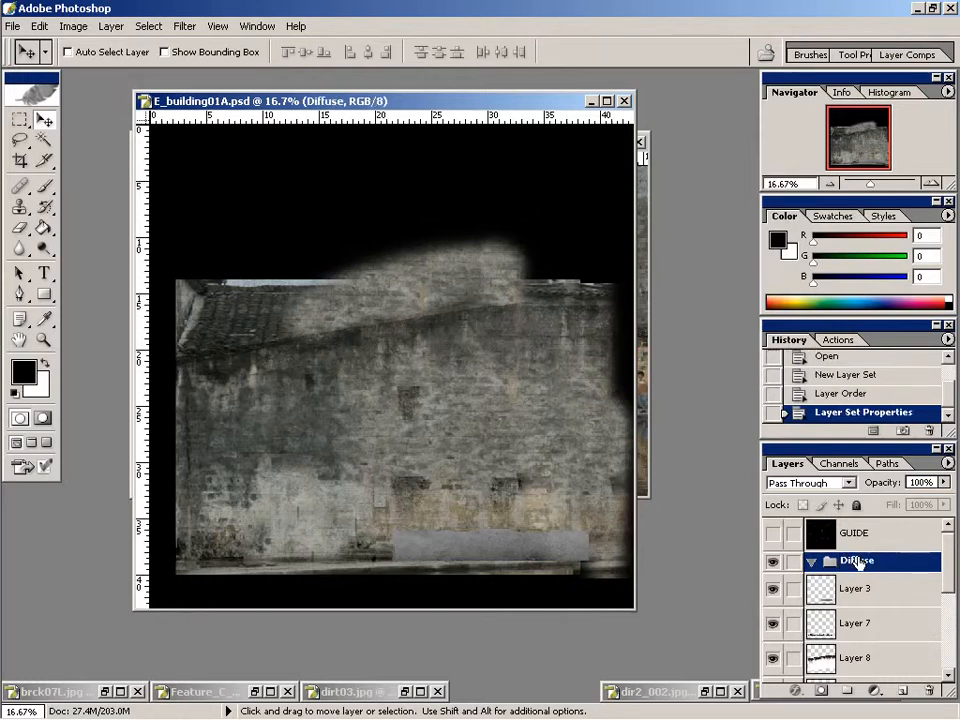
Enlarge the layer list and move Layers 3, 7, 8, 6, 2, 4, 1 and 5 into the Diffuse set.
{"action": "left_click_drag", "start_coordinate": [825, 447], "coordinate": [626, 112]}
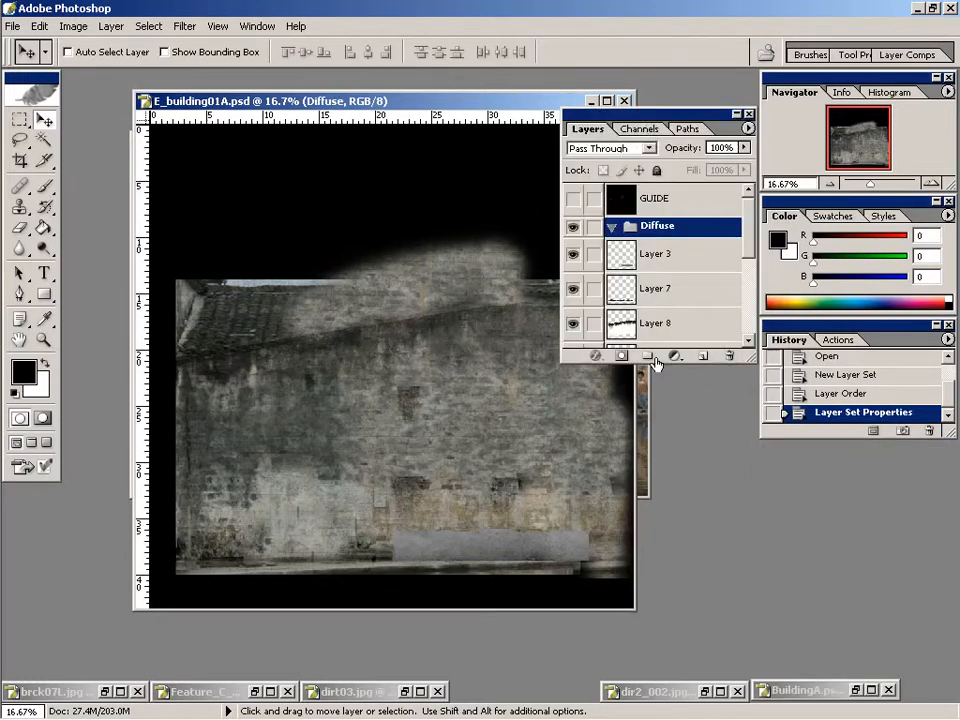
{"action": "left_click_drag", "start_coordinate": [659, 519], "coordinate": [659, 604]}
{"action": "left_click_drag", "start_coordinate": [656, 253], "coordinate": [660, 230]}
{"action": "left_click_drag", "start_coordinate": [656, 290], "coordinate": [658, 230]}
{"action": "left_click_drag", "start_coordinate": [662, 330], "coordinate": [645, 228]}
{"action": "left_click_drag", "start_coordinate": [658, 357], "coordinate": [642, 229]}
{"action": "left_click_drag", "start_coordinate": [658, 392], "coordinate": [659, 232]}
{"action": "left_click_drag", "start_coordinate": [668, 426], "coordinate": [660, 232]}
{"action": "left_click_drag", "start_coordinate": [673, 462], "coordinate": [660, 230]}
{"action": "left_click_drag", "start_coordinate": [666, 488], "coordinate": [684, 233]}
Duplicate the Diffuse layer set as Bump, then collapse and hide the original Diffuse set.
{"action": "right_click", "coordinate": [664, 230]}
{"action": "left_click", "coordinate": [726, 240]}
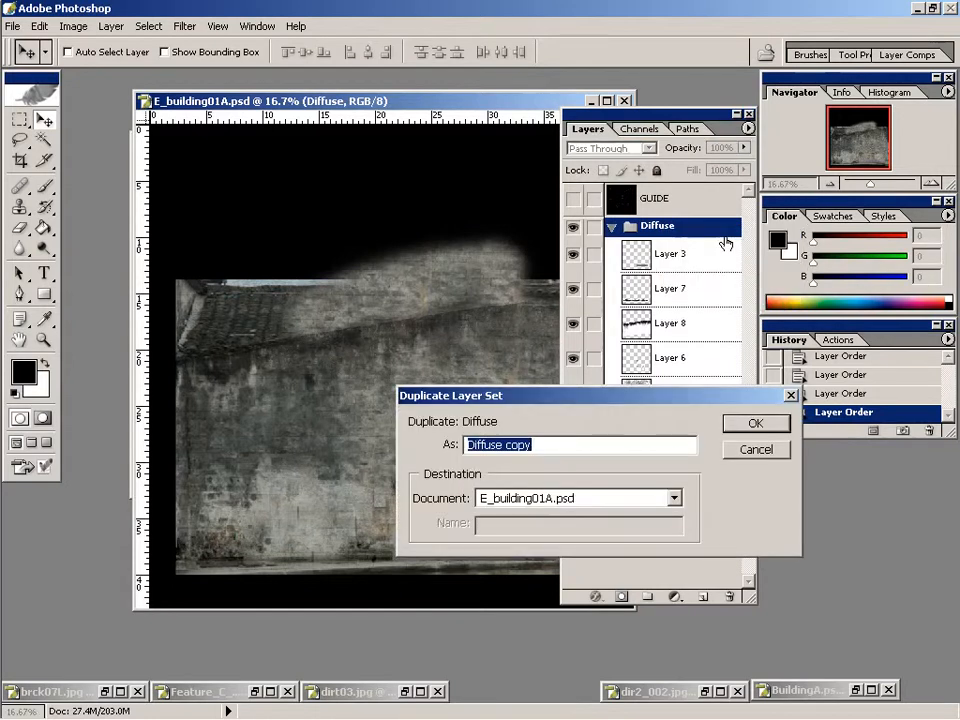
{"action": "type", "text": "Bump"}
{"action": "key", "text": "Return"}
{"action": "left_click", "coordinate": [612, 524]}
{"action": "left_click", "coordinate": [572, 524]}
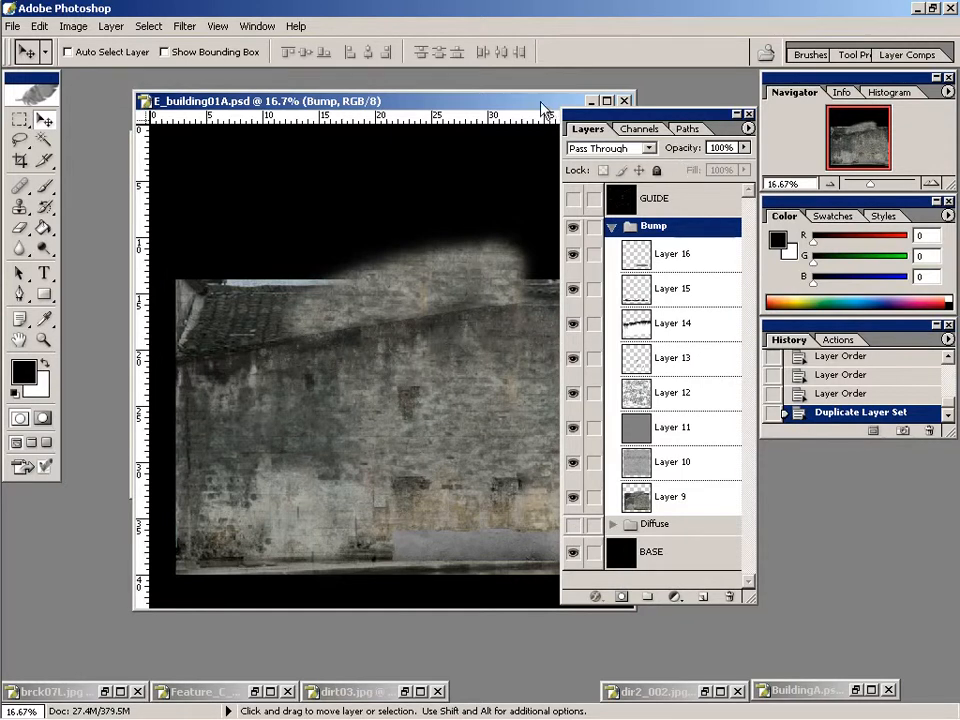
Hide every layer inside the Bump set except Layer 10, and make Layer 10 active.
{"action": "left_click_drag", "start_coordinate": [473, 106], "coordinate": [405, 103]}
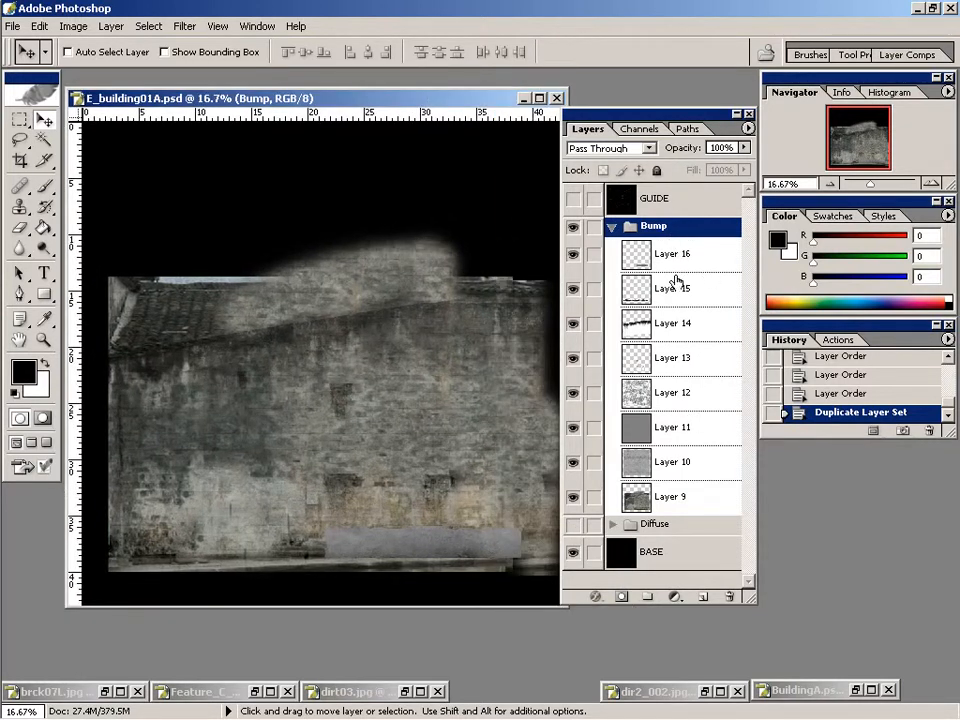
{"action": "left_click_drag", "start_coordinate": [474, 102], "coordinate": [462, 106]}
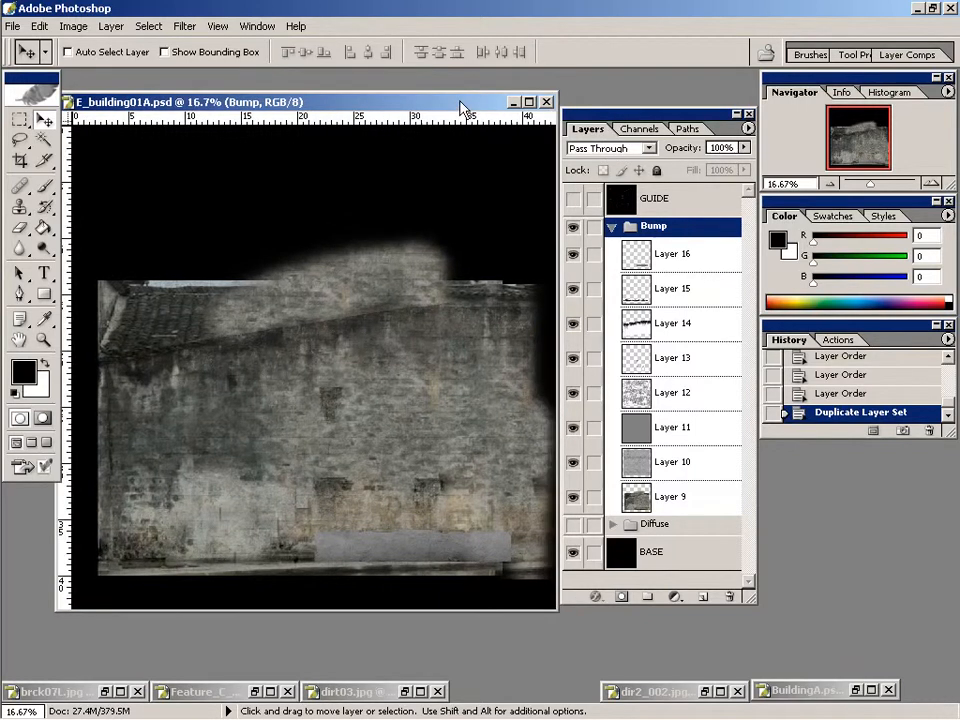
{"action": "left_click_drag", "start_coordinate": [576, 498], "coordinate": [568, 266]}
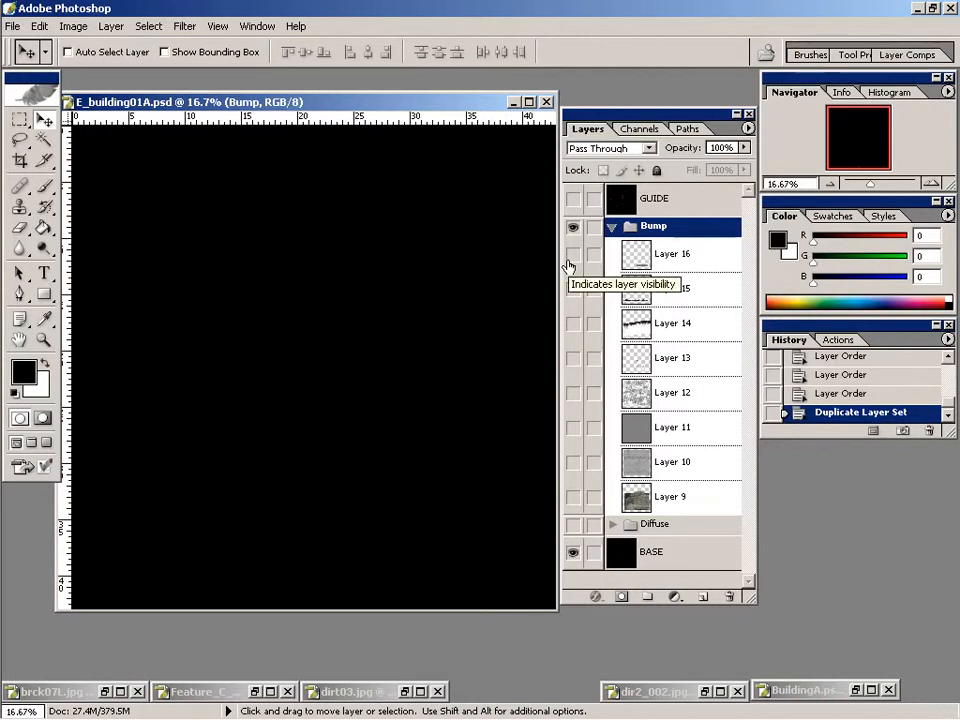
{"action": "left_click", "coordinate": [622, 472]}
{"action": "left_click", "coordinate": [573, 462]}
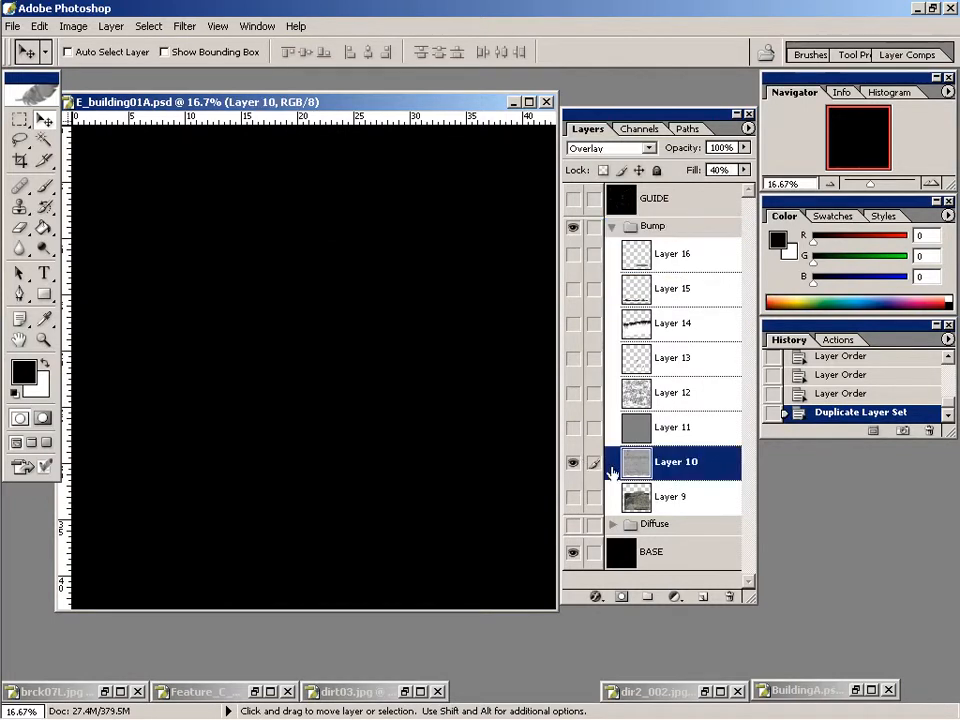
Set Layer 10 in the Bump set to Normal blending with 100% fill and inspect the brick detail at 50% zoom.
{"action": "left_click", "coordinate": [642, 150]}
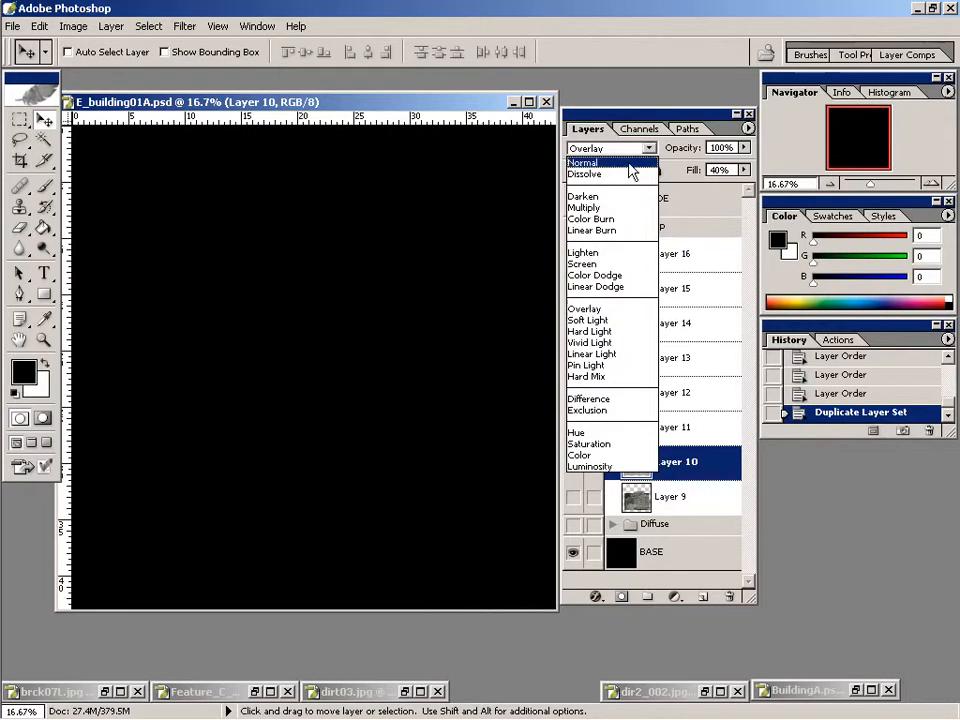
{"action": "left_click", "coordinate": [630, 164]}
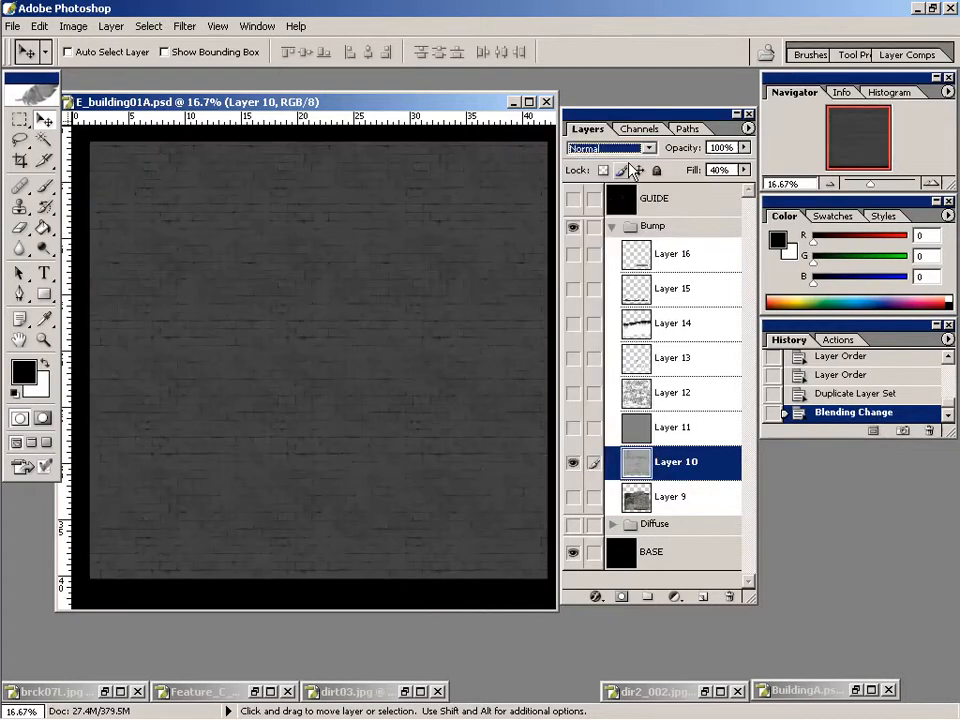
{"action": "left_click", "coordinate": [744, 170]}
{"action": "left_click_drag", "start_coordinate": [690, 186], "coordinate": [760, 186]}
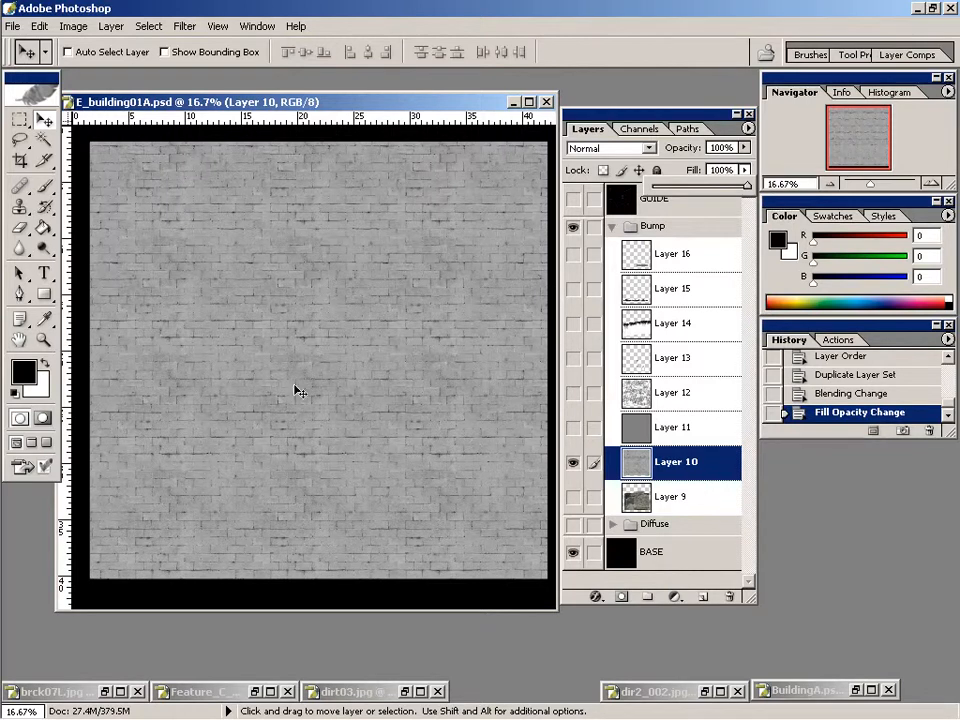
{"action": "key", "text": "z"}
{"action": "left_click", "coordinate": [372, 426]}
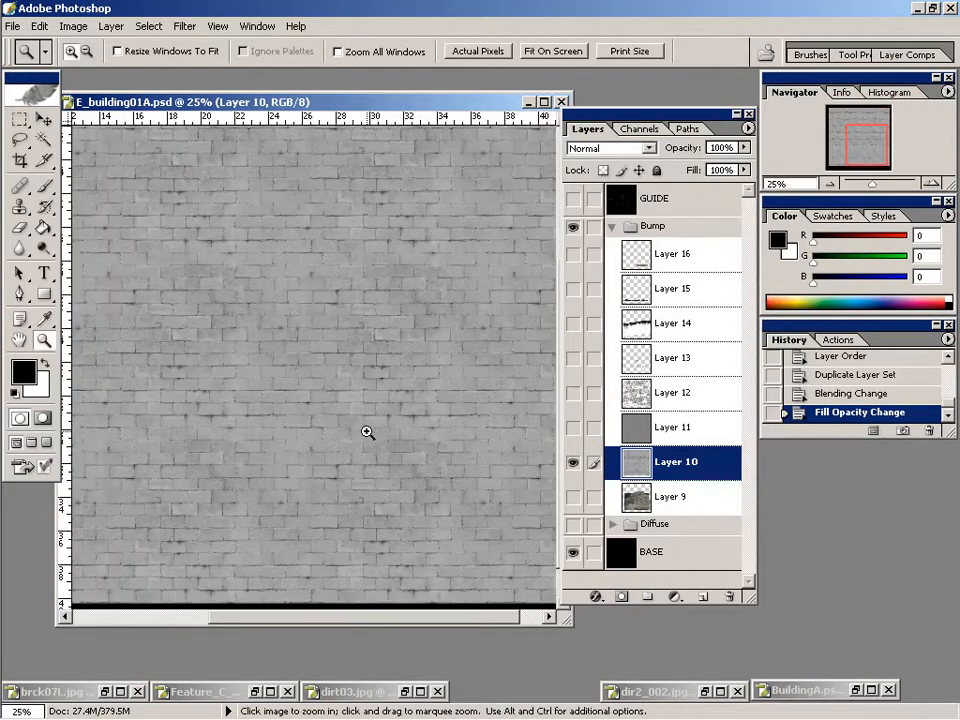
{"action": "left_click", "coordinate": [390, 438]}
{"action": "left_click", "coordinate": [371, 431]}
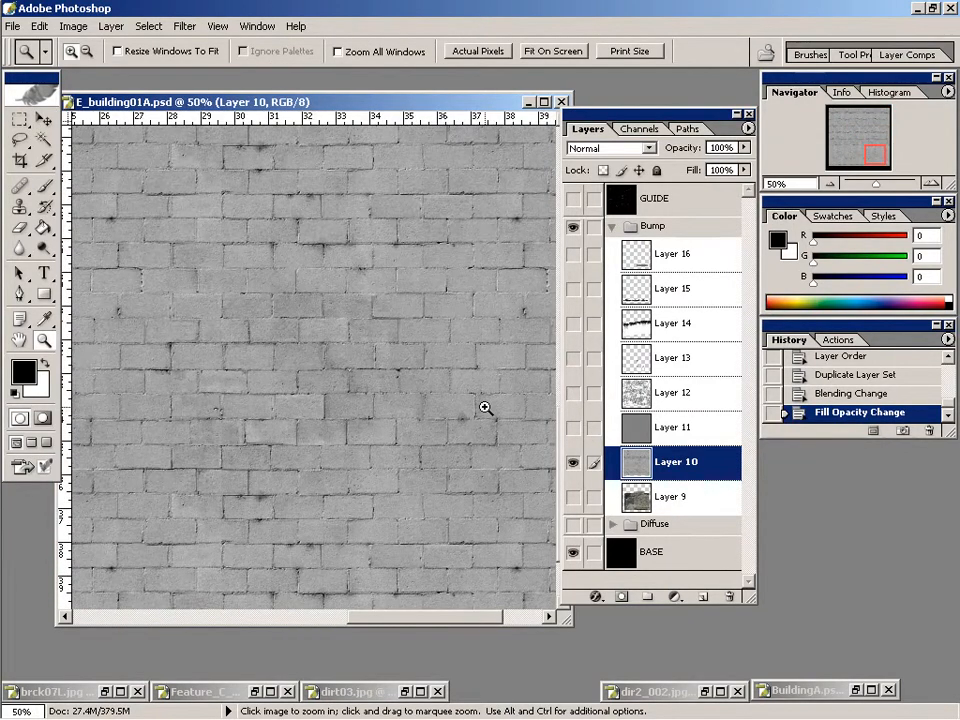
{"action": "key", "text": "v"}
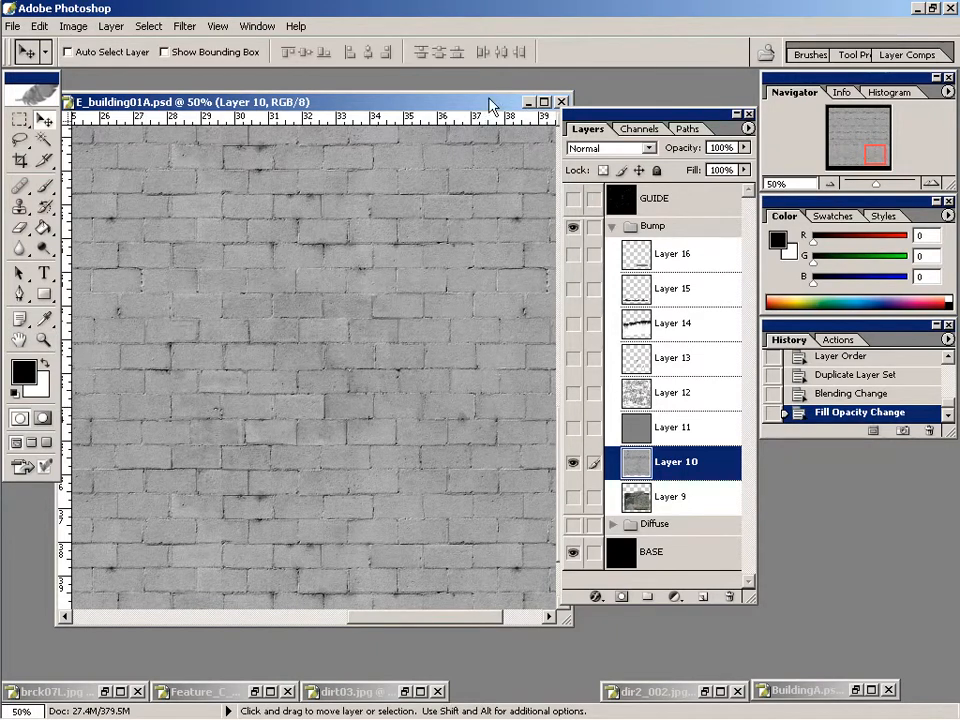
{"action": "left_click_drag", "start_coordinate": [490, 101], "coordinate": [477, 101]}
Show Layers 11 and 12 in the Bump set and make Layer 12 active, keeping its Multiply blending.
{"action": "left_click", "coordinate": [574, 428]}
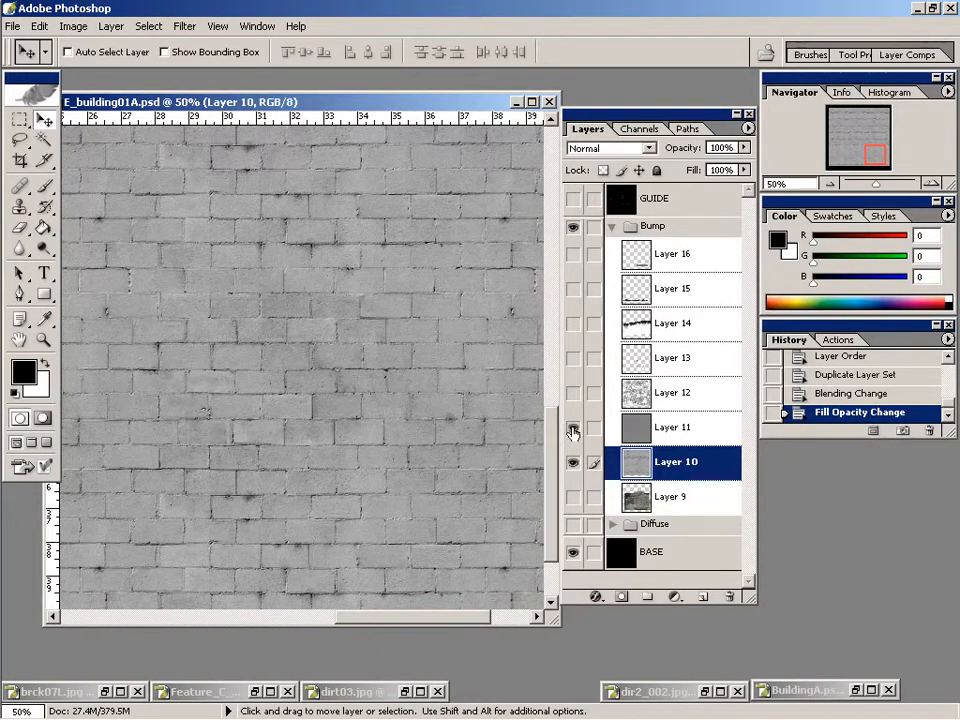
{"action": "left_click", "coordinate": [711, 430]}
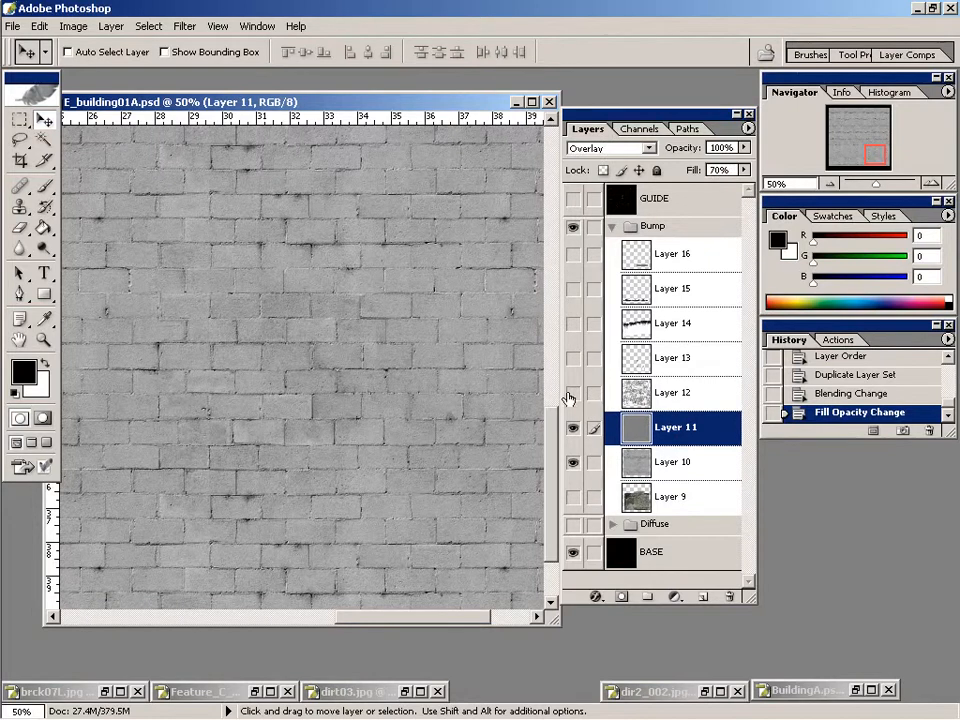
{"action": "key", "text": "alt+bracketright"}
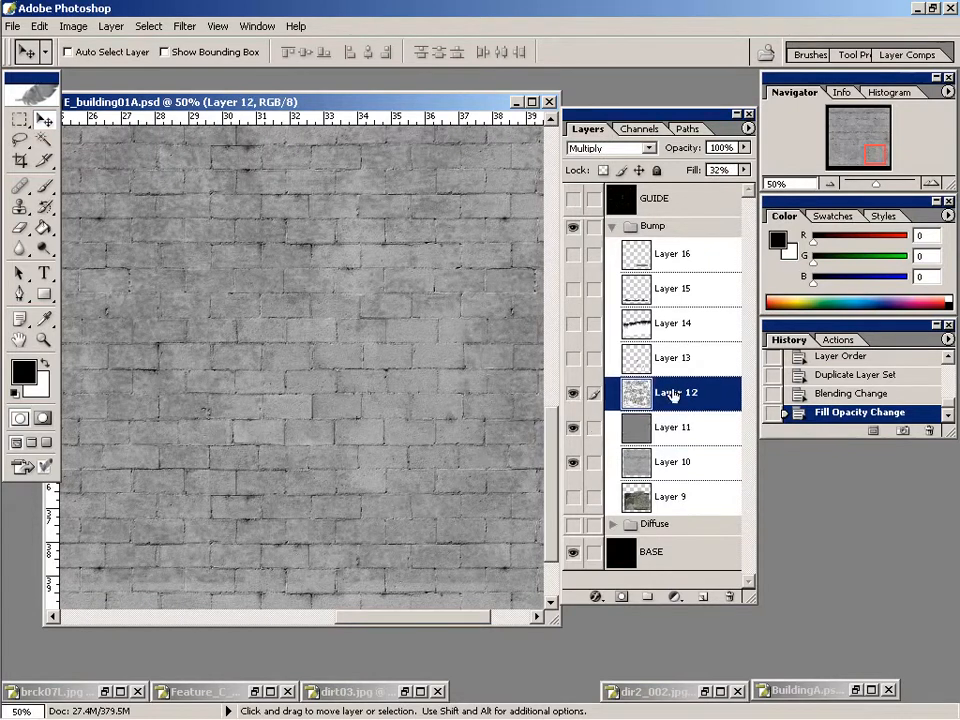
{"action": "left_click", "coordinate": [574, 395]}
{"action": "left_click", "coordinate": [647, 148]}
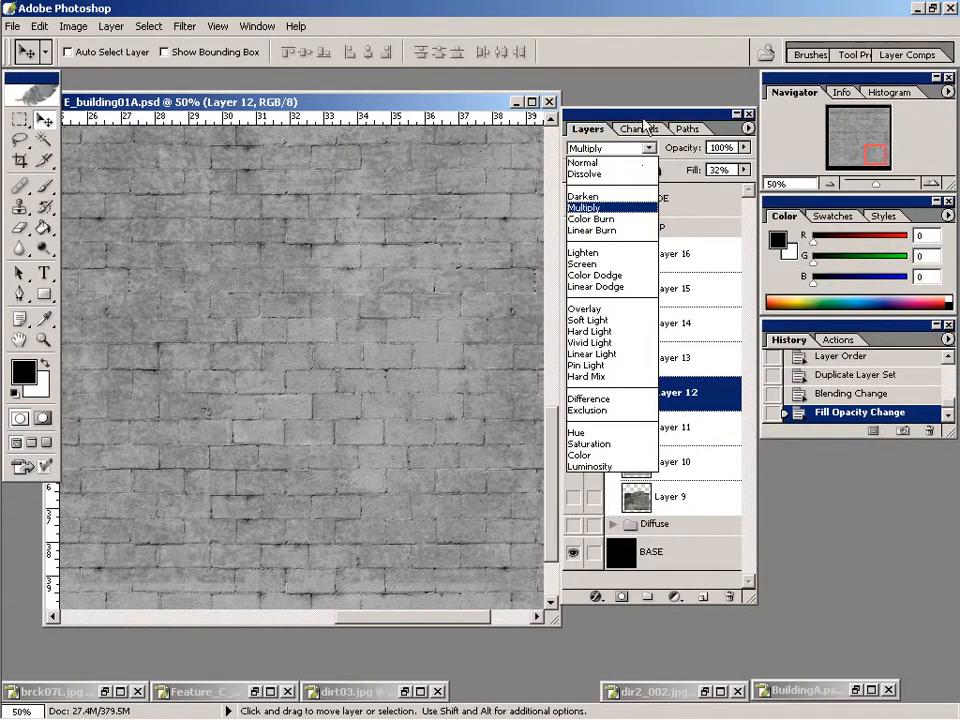
{"action": "left_click", "coordinate": [643, 147]}
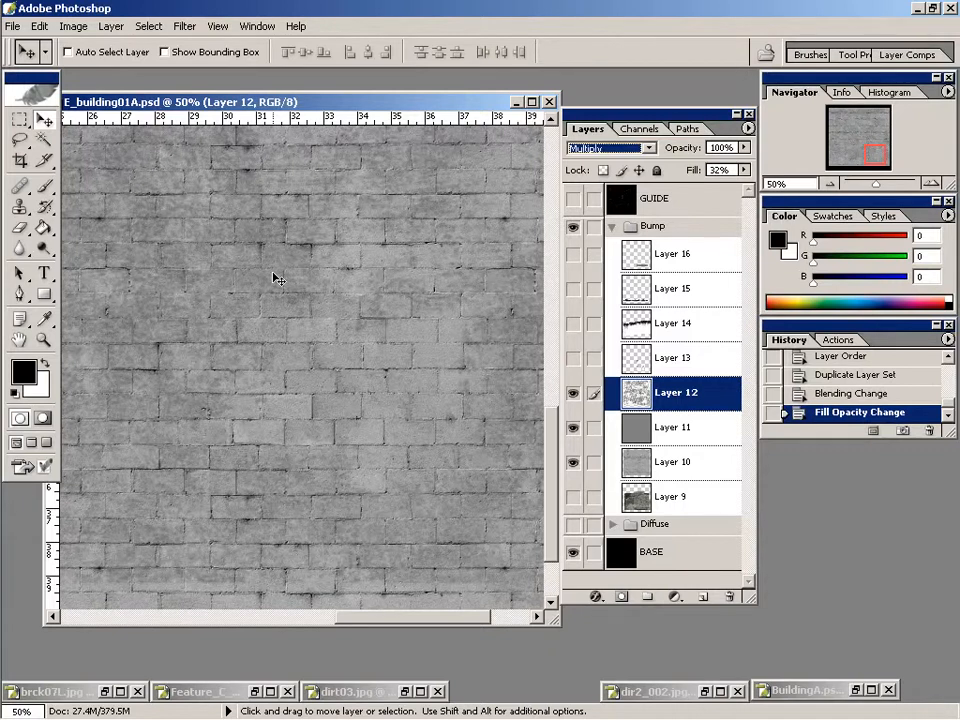
Show and invert Layers 13 and 14, and set both to Screen blending with fills of 56% and 23% respectively.
{"action": "left_click", "coordinate": [646, 149]}
{"action": "left_click", "coordinate": [625, 264]}
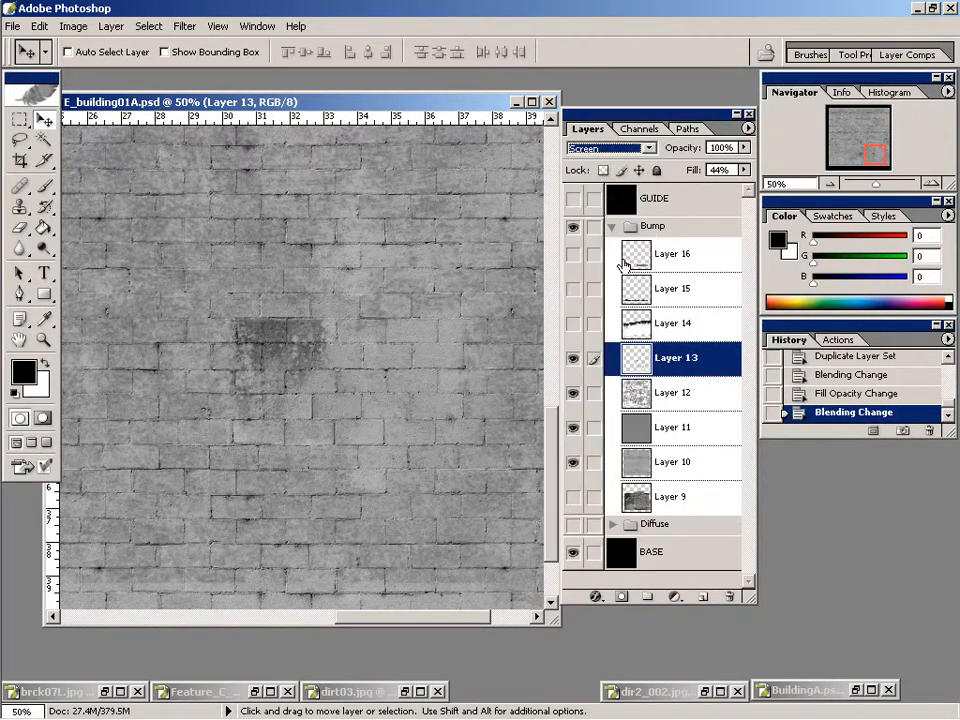
{"action": "key", "text": "ctrl+i"}
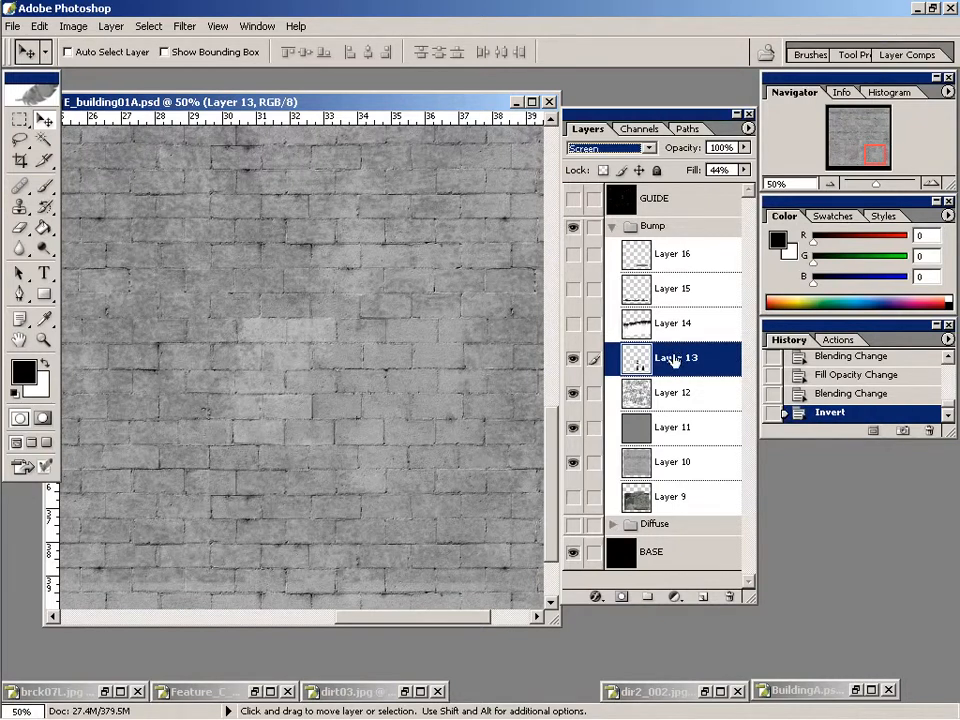
{"action": "left_click", "coordinate": [744, 170]}
{"action": "mouse_move", "coordinate": [698, 186]}
{"action": "left_mouse_down"}
{"action": "mouse_move", "coordinate": [712, 186]}
{"action": "mouse_move", "coordinate": [705, 193]}
{"action": "left_mouse_up"}
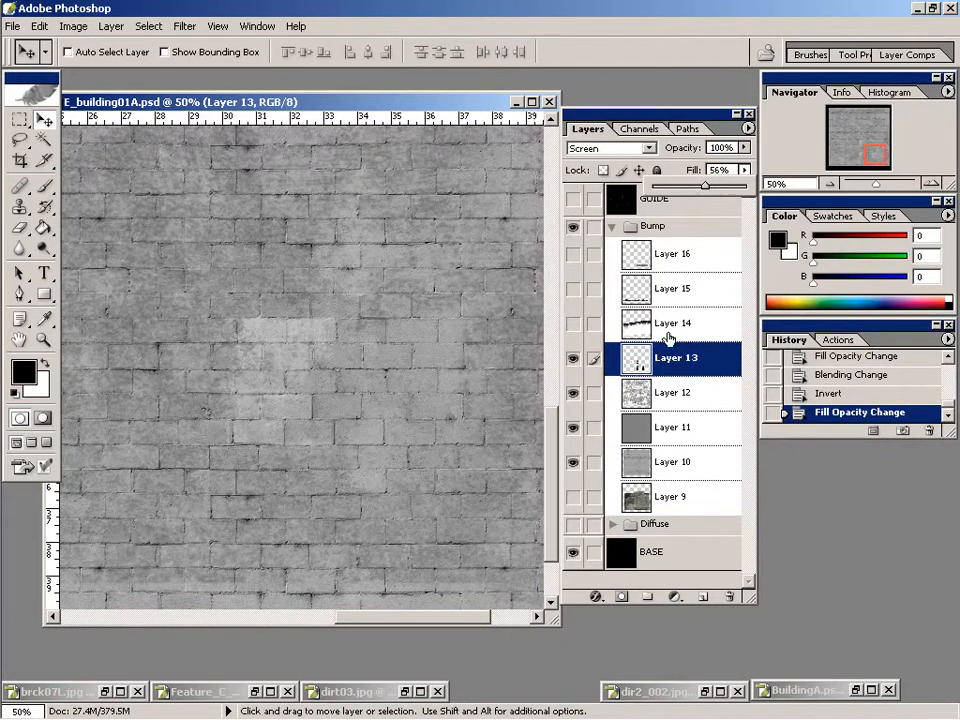
{"action": "left_click", "coordinate": [573, 323]}
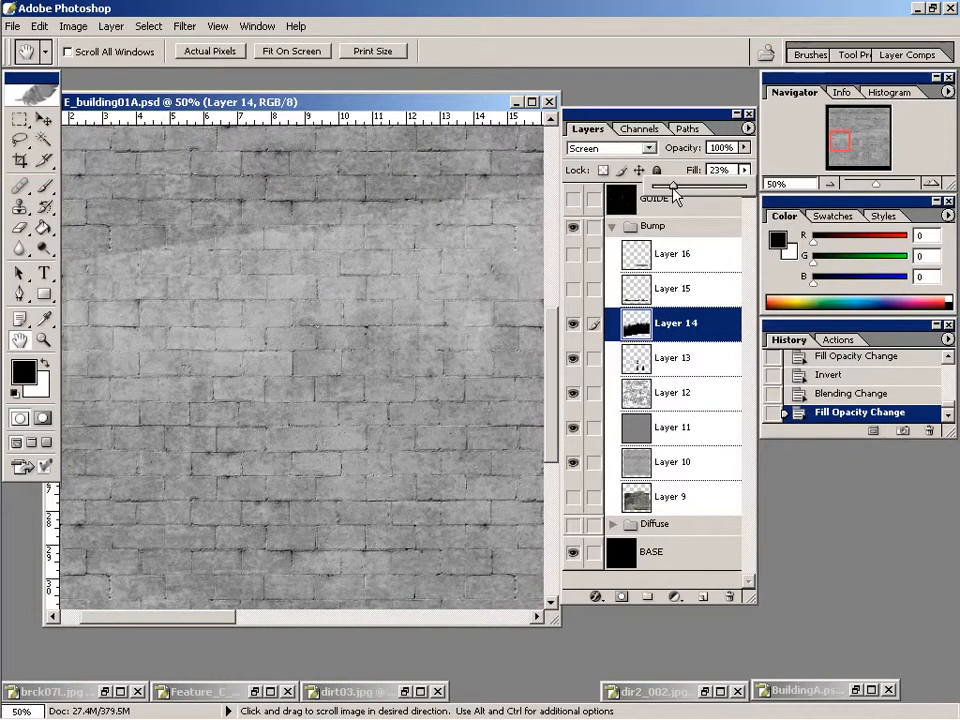
Show Layers 15 and 16 in the Bump set and inspect the lower edge of the wall.
{"action": "left_click_drag", "start_coordinate": [549, 356], "coordinate": [549, 480]}
{"action": "left_click", "coordinate": [574, 289]}
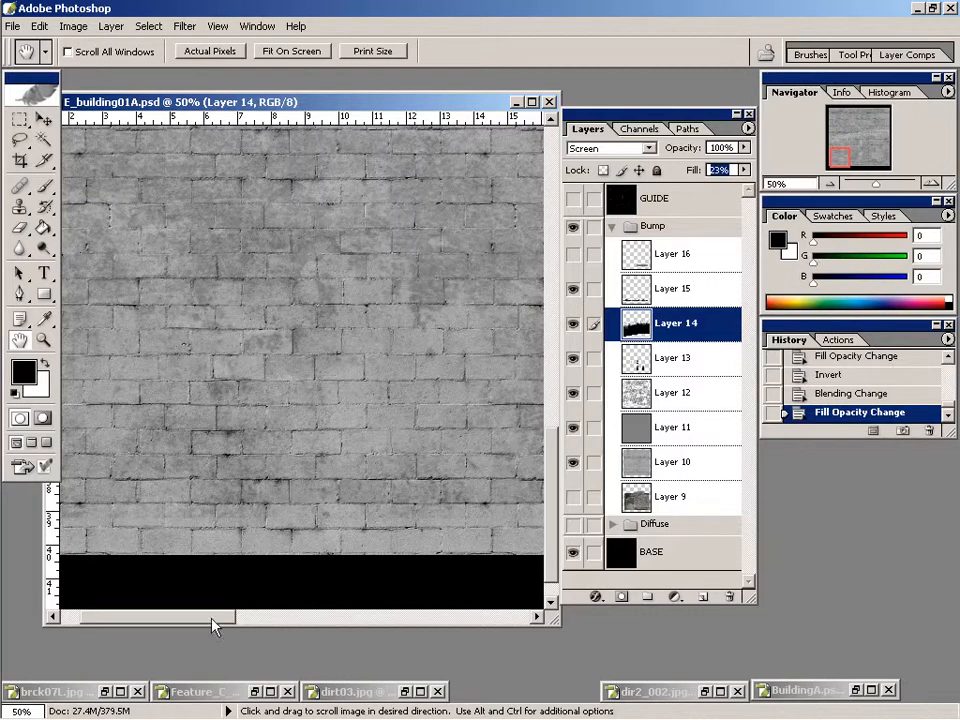
{"action": "left_click_drag", "start_coordinate": [197, 626], "coordinate": [447, 645]}
{"action": "left_click", "coordinate": [573, 254]}
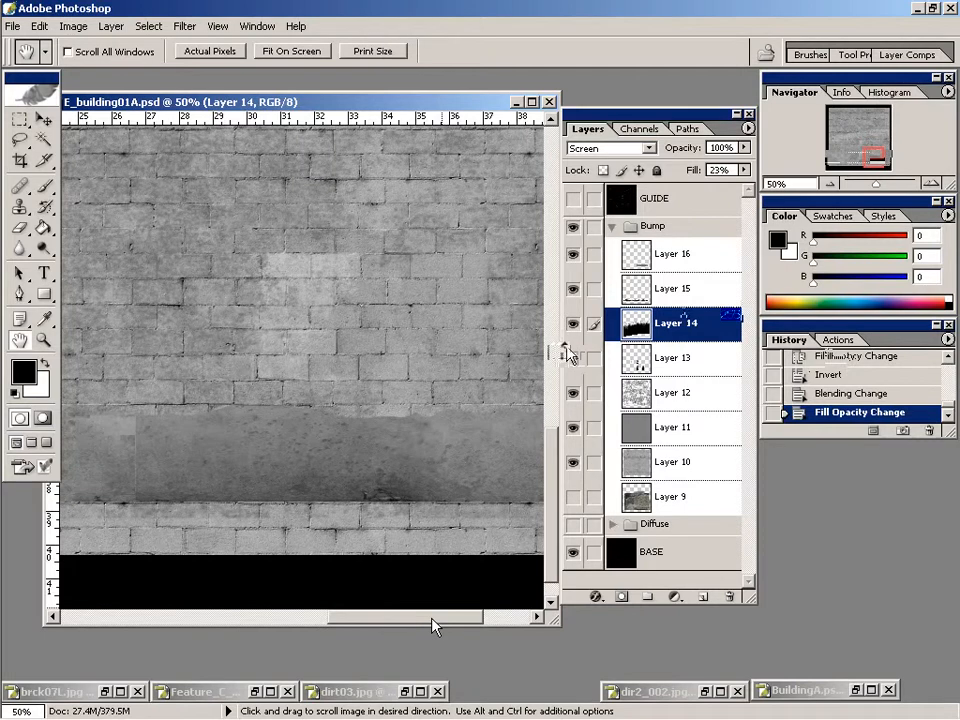
Brighten Layer 16's plaster strip with Levels, using input levels of 0, 1.13 and 203.
{"action": "key", "text": "ctrl+l"}
{"action": "mouse_move", "coordinate": [553, 346]}
{"action": "left_mouse_down"}
{"action": "mouse_move", "coordinate": [601, 348]}
{"action": "mouse_move", "coordinate": [553, 346]}
{"action": "left_mouse_up"}
{"action": "left_click_drag", "start_coordinate": [795, 302], "coordinate": [750, 310]}
{"action": "left_click_drag", "start_coordinate": [411, 617], "coordinate": [318, 617]}
{"action": "left_click_drag", "start_coordinate": [748, 300], "coordinate": [741, 303]}
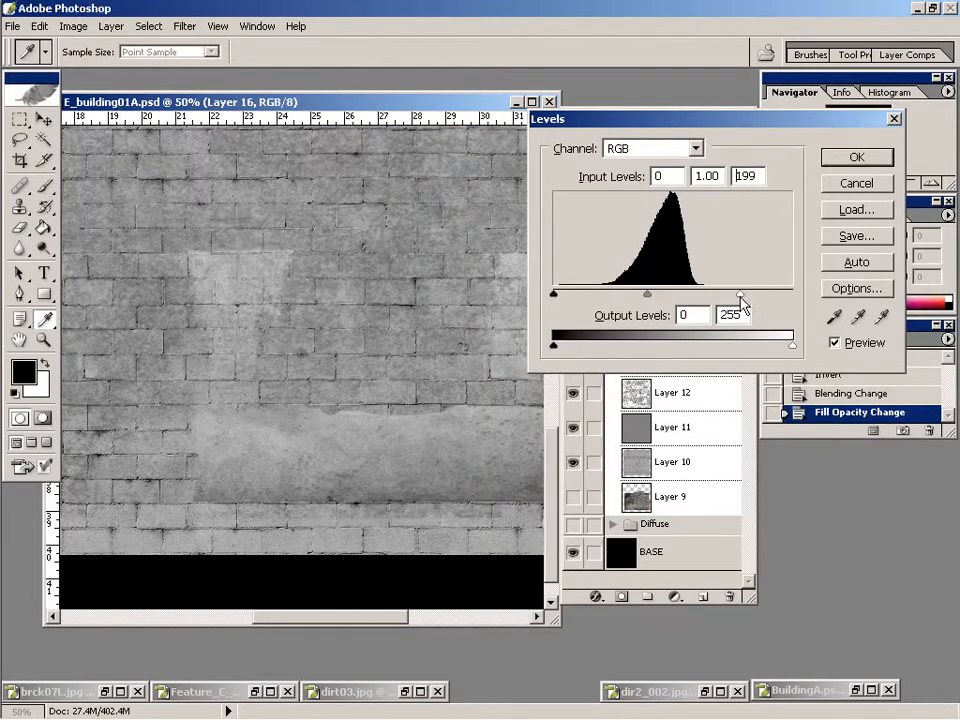
{"action": "left_click_drag", "start_coordinate": [371, 621], "coordinate": [476, 626]}
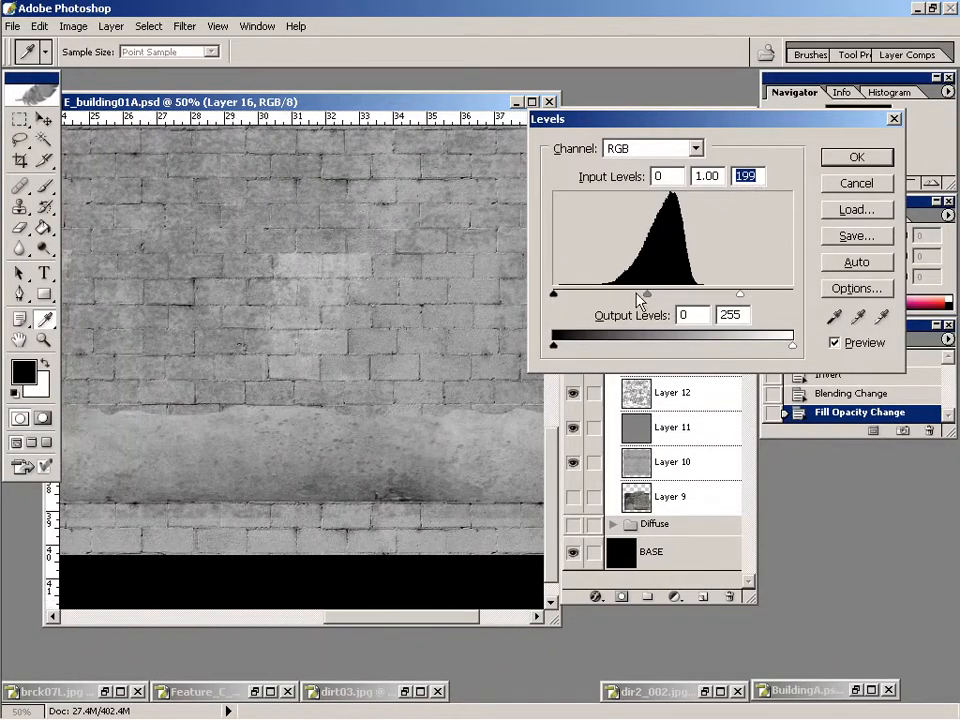
{"action": "left_click_drag", "start_coordinate": [647, 295], "coordinate": [638, 296]}
{"action": "left_click_drag", "start_coordinate": [745, 296], "coordinate": [747, 298]}
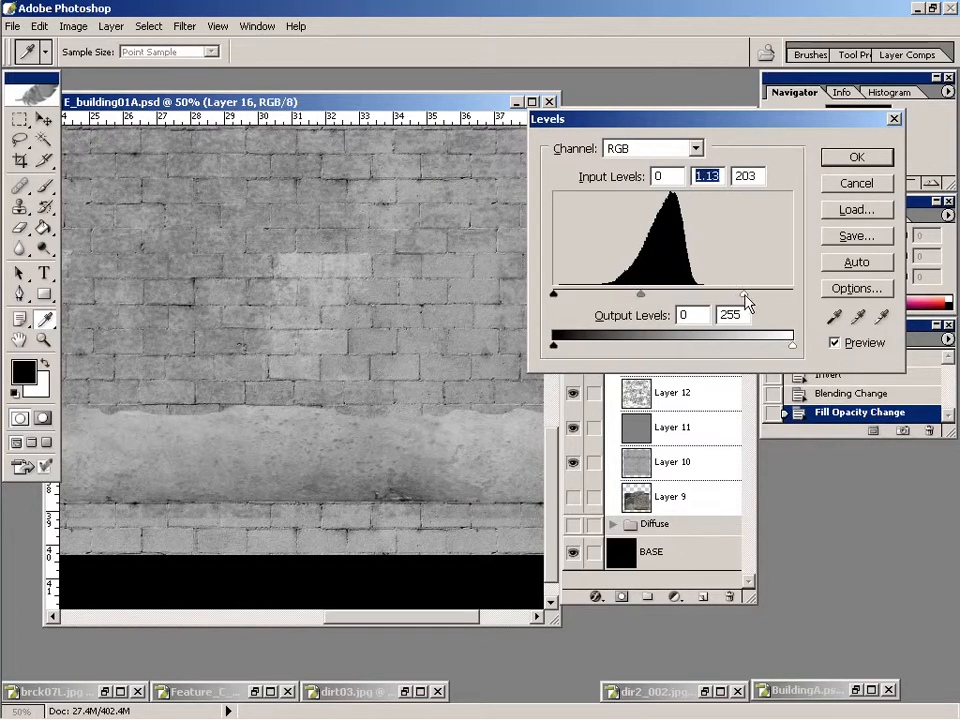
{"action": "key", "text": "Return"}
Save a copy of the image as the JPEG BuildingA_bump in the 04_Maps folder at maximum quality 12.
{"action": "key", "text": "h"}
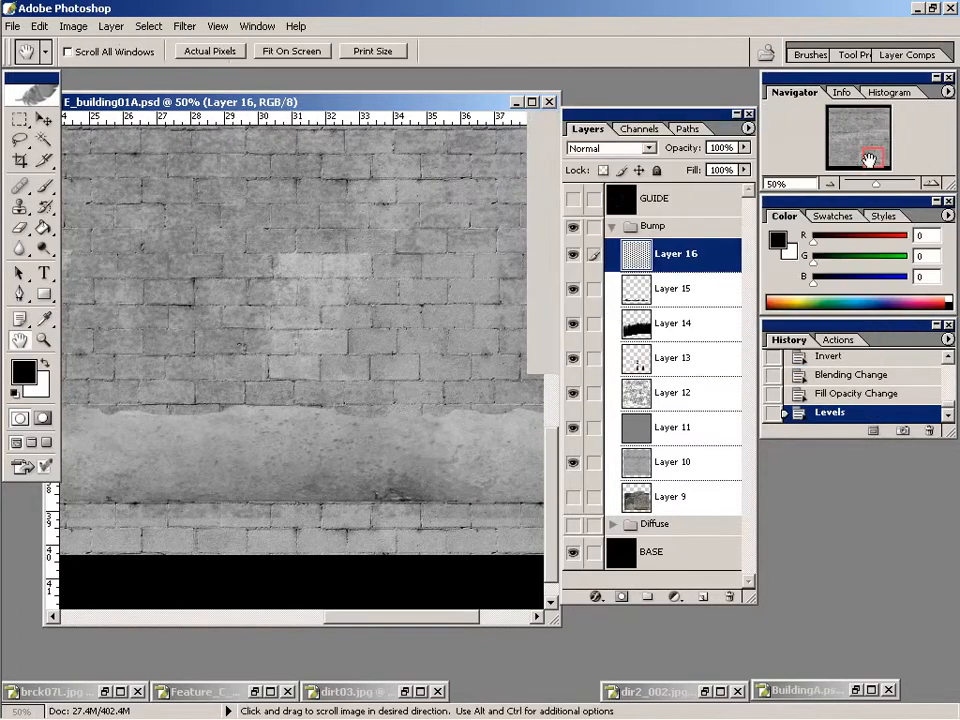
{"action": "left_click_drag", "start_coordinate": [452, 619], "coordinate": [224, 568]}
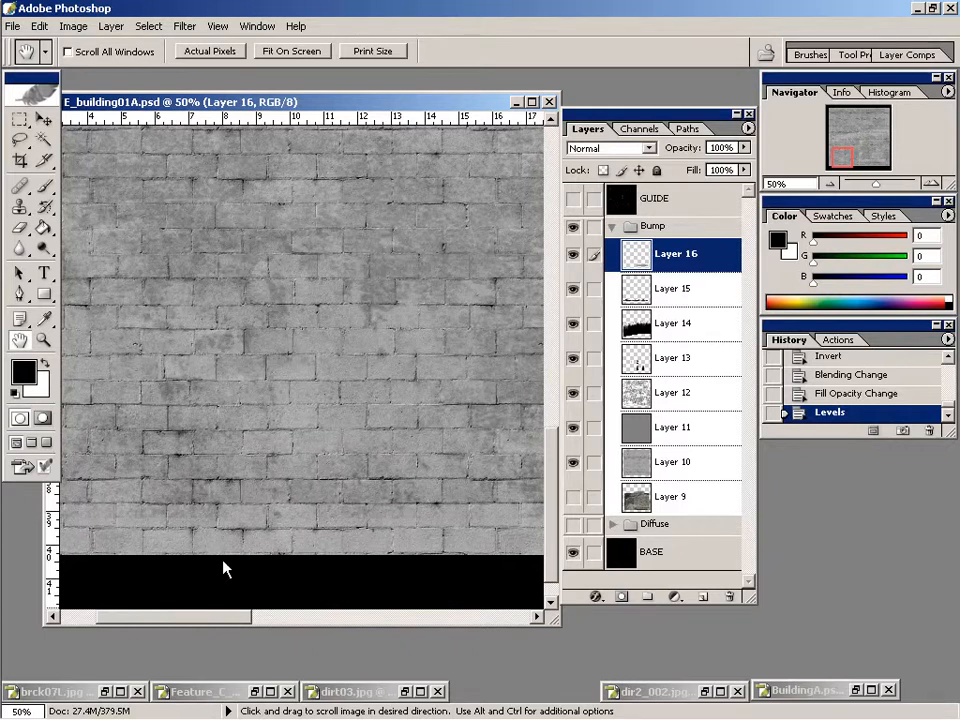
{"action": "key", "text": "ctrl+minus"}
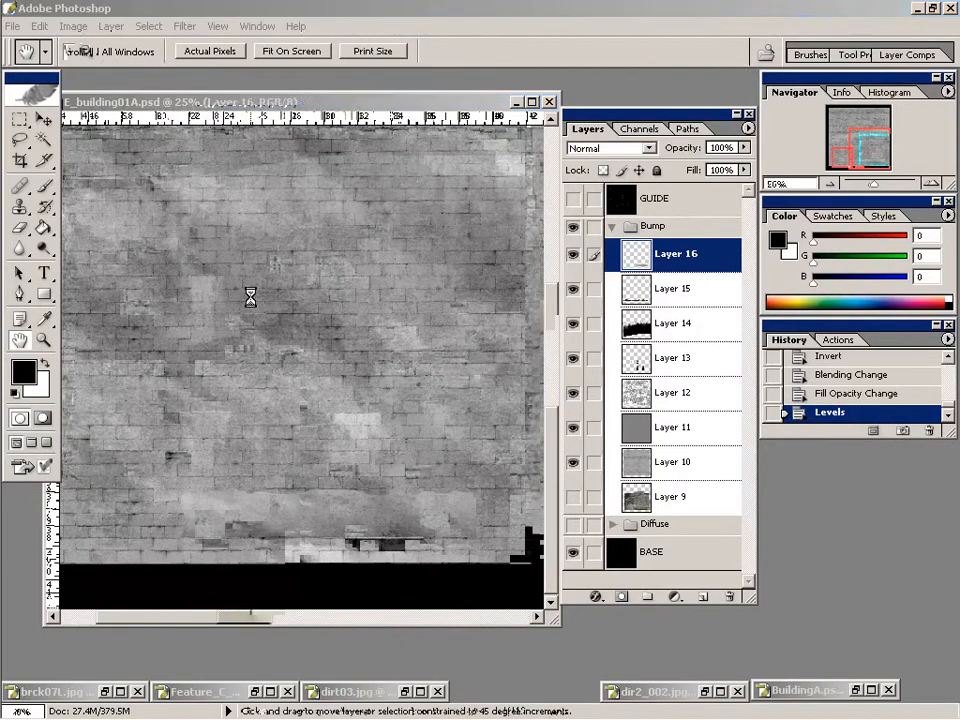
{"action": "key", "text": "ctrl+shift+s"}
{"action": "left_click", "coordinate": [619, 99]}
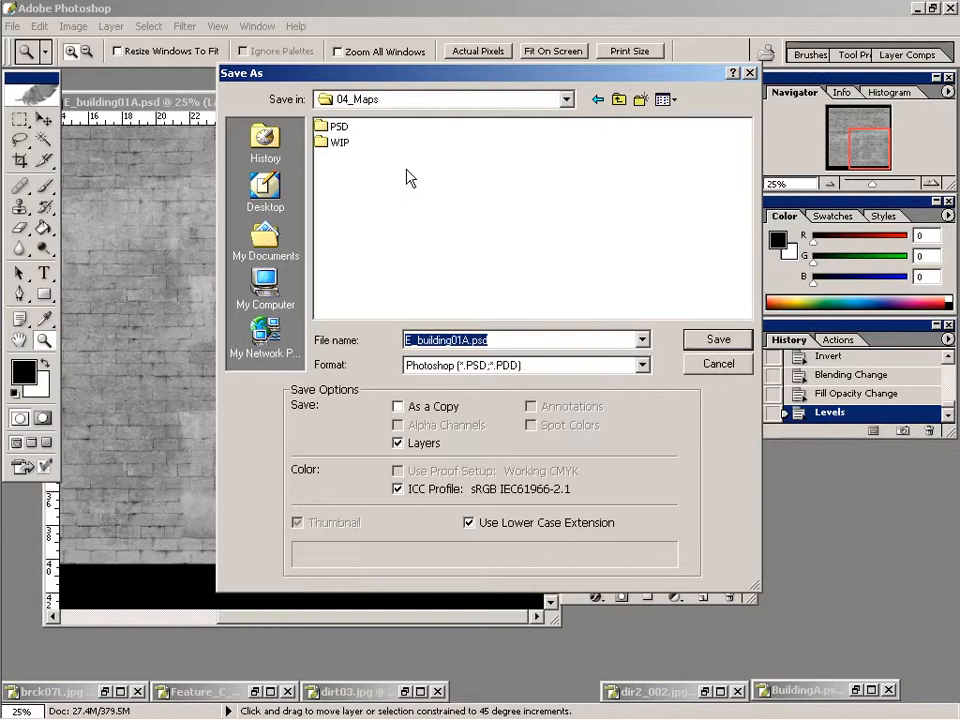
{"action": "left_click", "coordinate": [474, 365]}
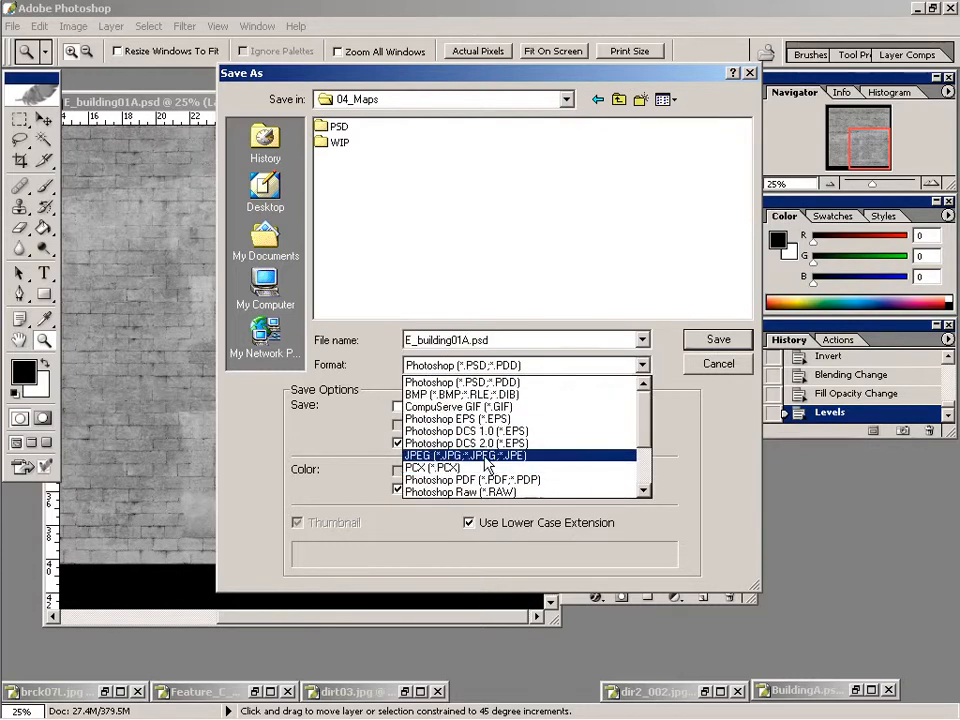
{"action": "left_click", "coordinate": [426, 458]}
{"action": "left_click", "coordinate": [365, 190]}
{"action": "double_click", "coordinate": [450, 341]}
{"action": "left_click_drag", "start_coordinate": [449, 340], "coordinate": [536, 336]}
{"action": "type", "text": "b"}
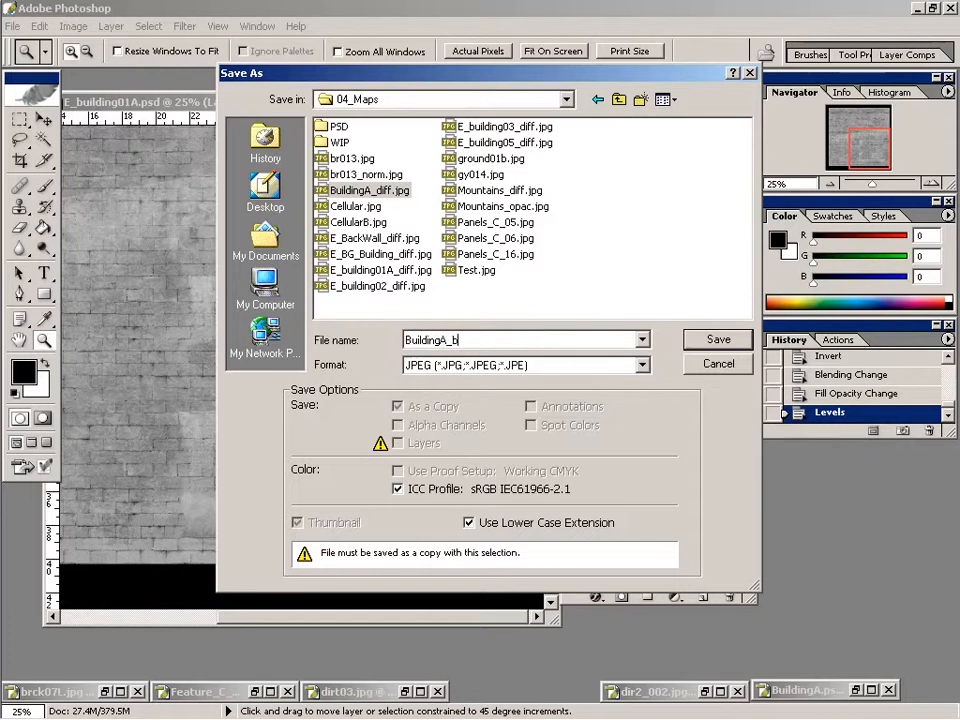
{"action": "type", "text": "ump"}
{"action": "key", "text": "Return"}
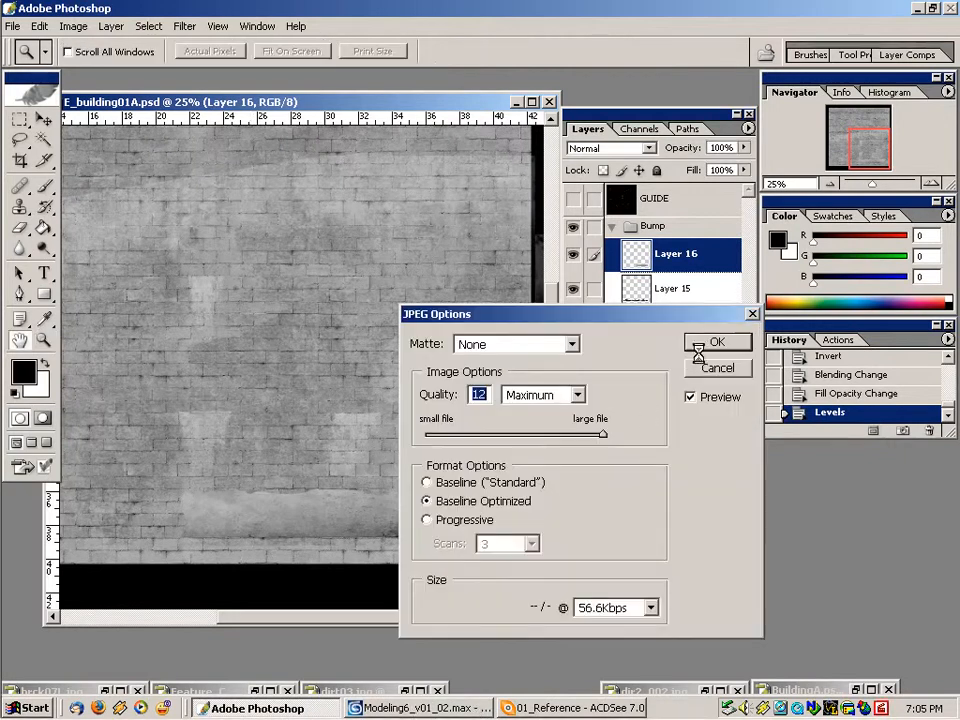
{"action": "left_click", "coordinate": [703, 343]}
Switch to 3ds Max and copy the E_building01 material's diffuse map into its Bump slot as an independent copy.
{"action": "left_click", "coordinate": [443, 707]}
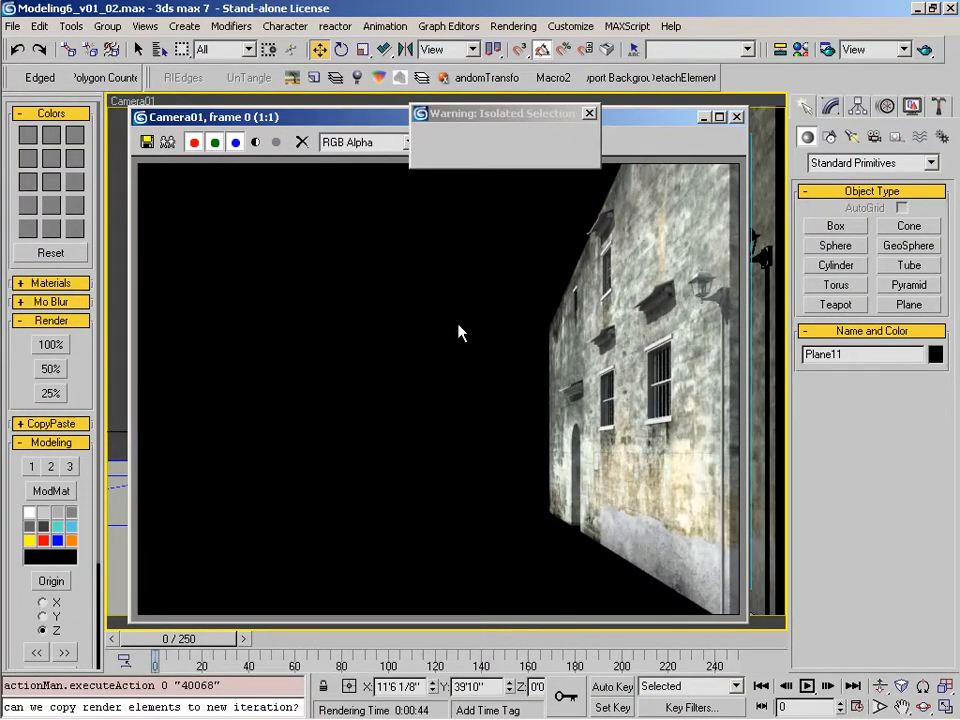
{"action": "key", "text": "m"}
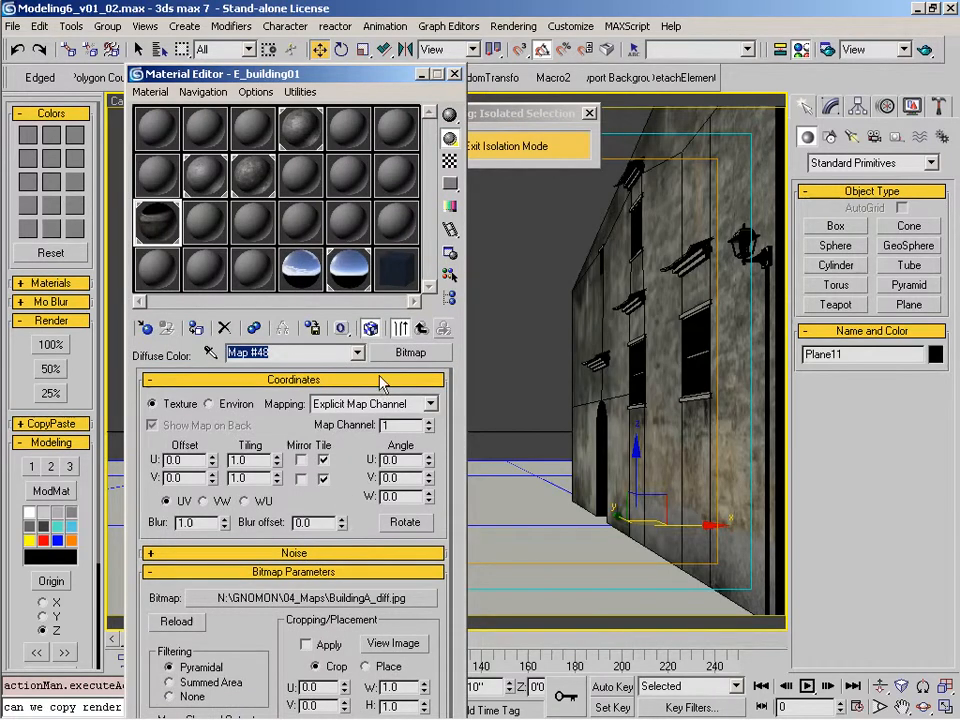
{"action": "left_click", "coordinate": [421, 328]}
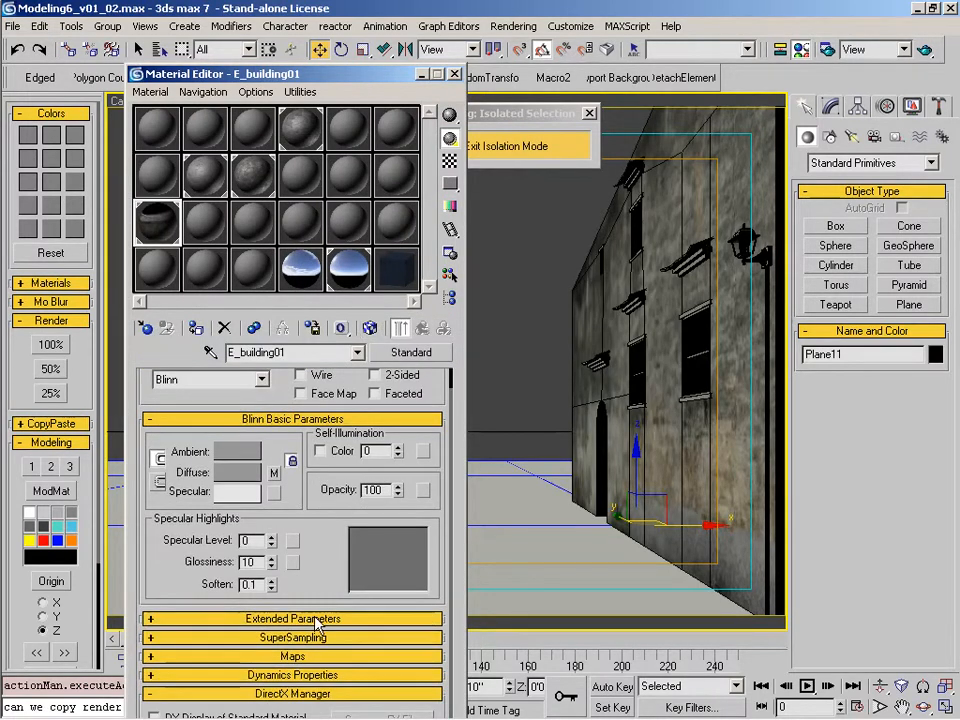
{"action": "left_click", "coordinate": [296, 656]}
{"action": "left_click_drag", "start_coordinate": [343, 434], "coordinate": [305, 572]}
{"action": "left_click", "coordinate": [251, 491]}
{"action": "left_click", "coordinate": [327, 562]}
Replace the bump map's bitmap with BuildingA_bump.jpg from the 04_Maps folder.
{"action": "left_click", "coordinate": [320, 538]}
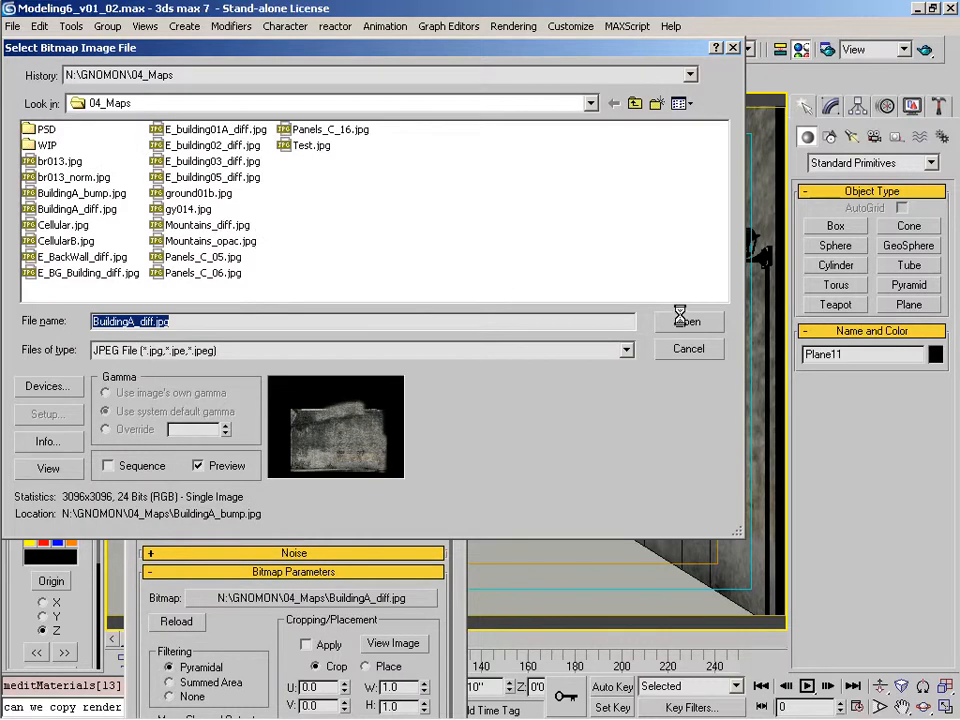
{"action": "left_click", "coordinate": [688, 324]}
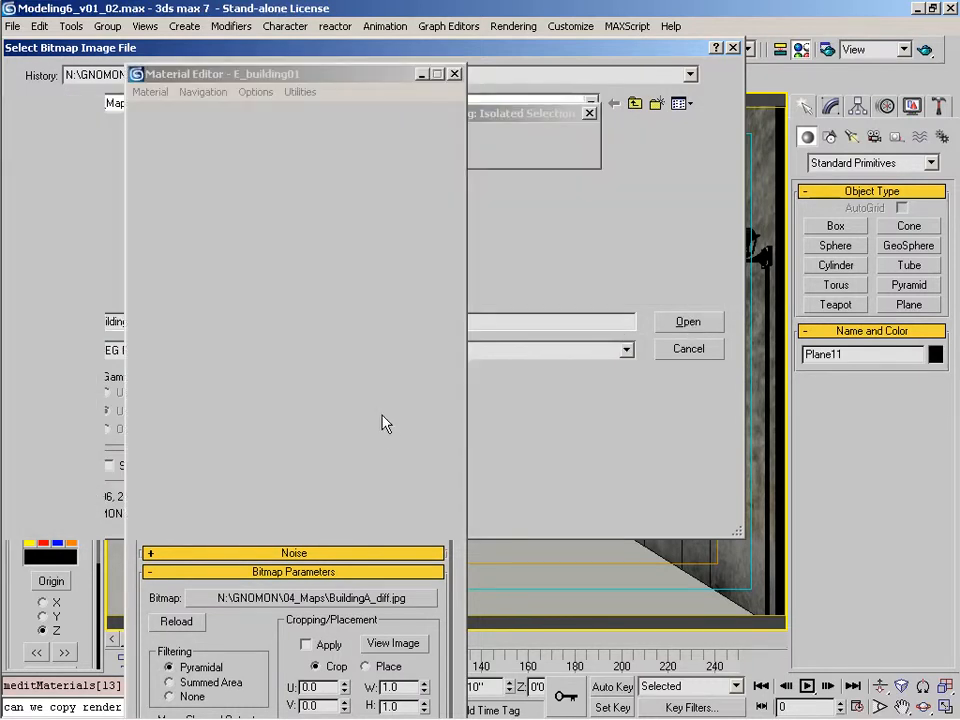
{"action": "left_click_drag", "start_coordinate": [245, 73], "coordinate": [250, 51]}
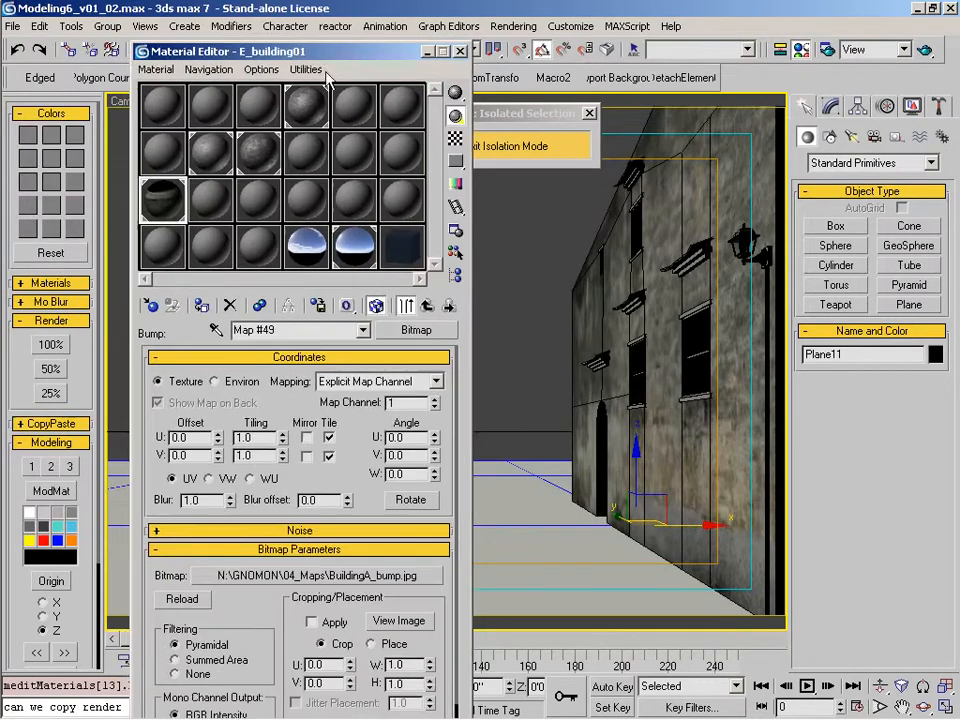
Return to the E_building01 material's main level and examine the bump effect in an enlarged sample preview.
{"action": "left_click", "coordinate": [410, 302]}
{"action": "double_click", "coordinate": [162, 198]}
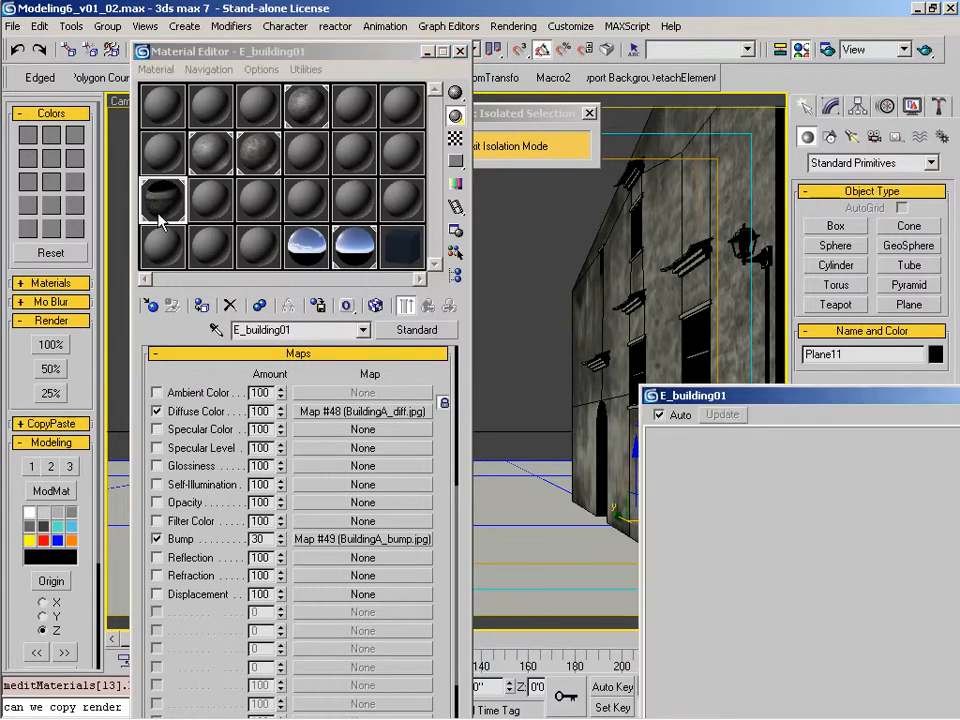
{"action": "left_click_drag", "start_coordinate": [696, 397], "coordinate": [483, 210]}
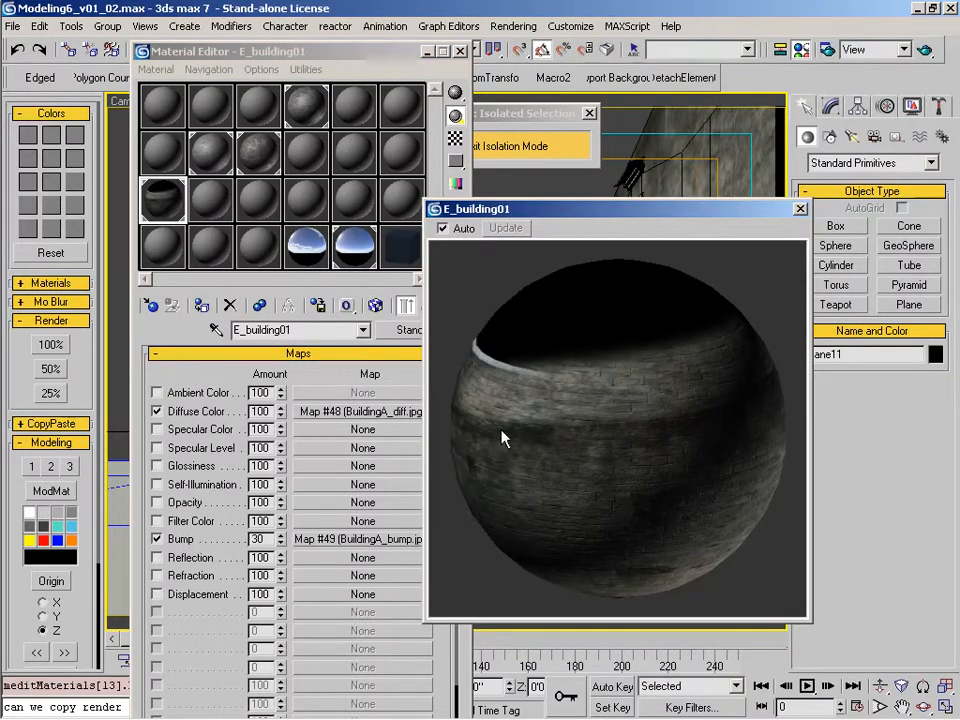
Close the sample preview, render the camera view at 100% size and examine the bump effect on the building wall.
{"action": "left_click", "coordinate": [800, 209]}
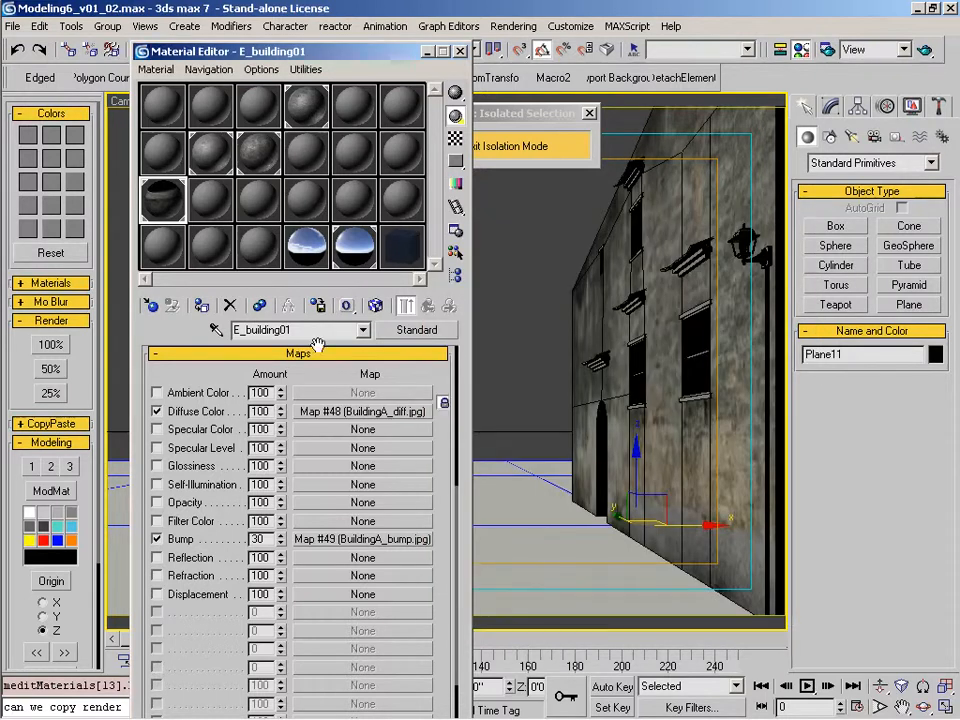
{"action": "left_click", "coordinate": [52, 345]}
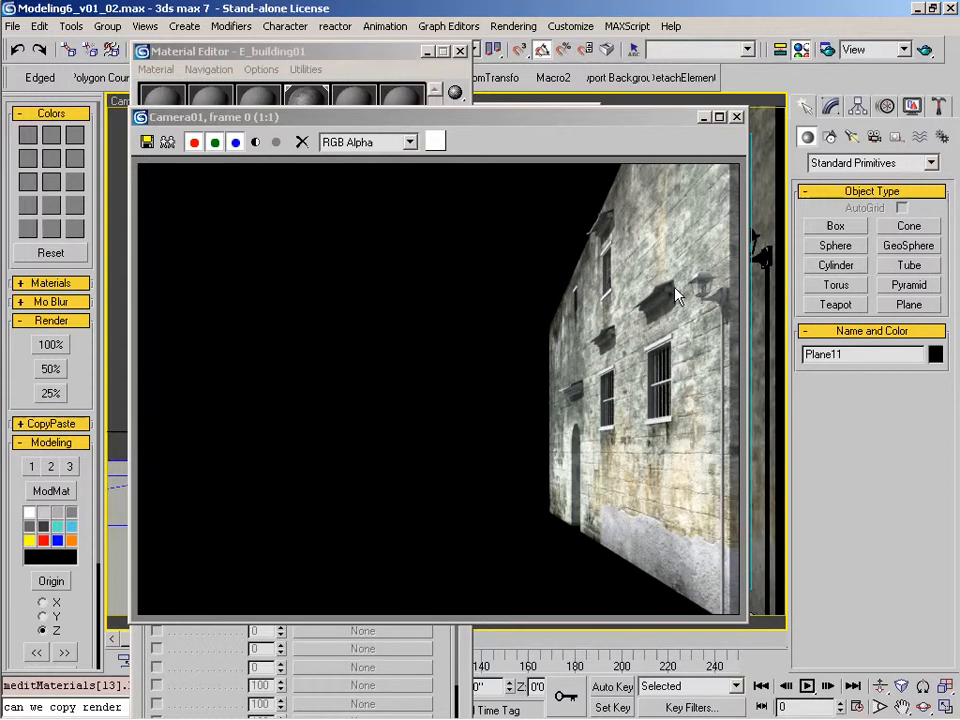
{"action": "left_click_drag", "start_coordinate": [616, 120], "coordinate": [630, 122]}
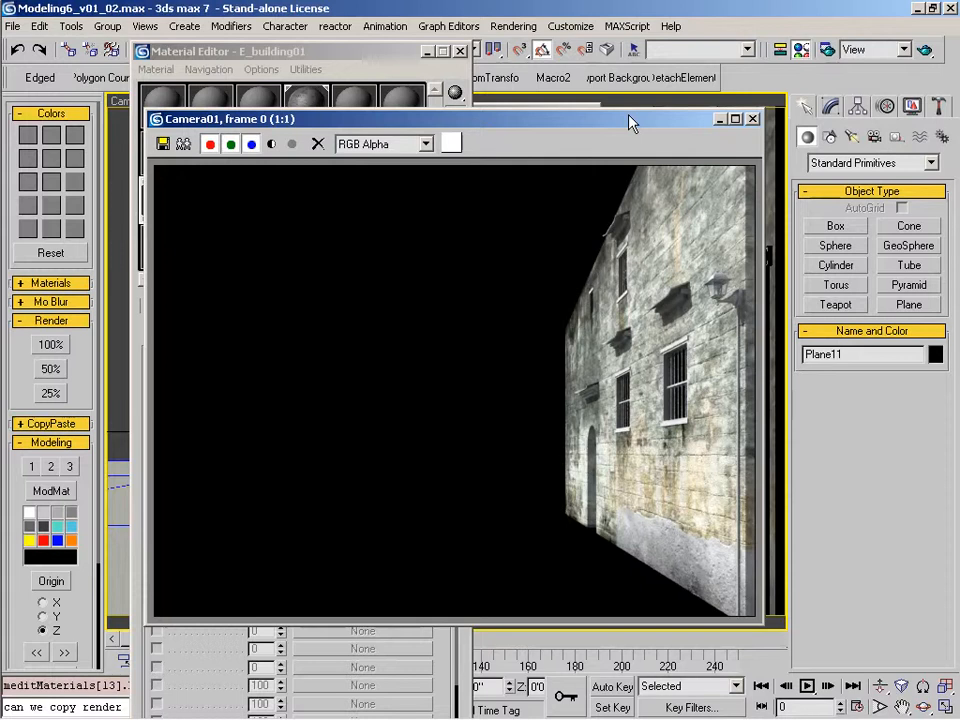
{"action": "left_click", "coordinate": [752, 119]}
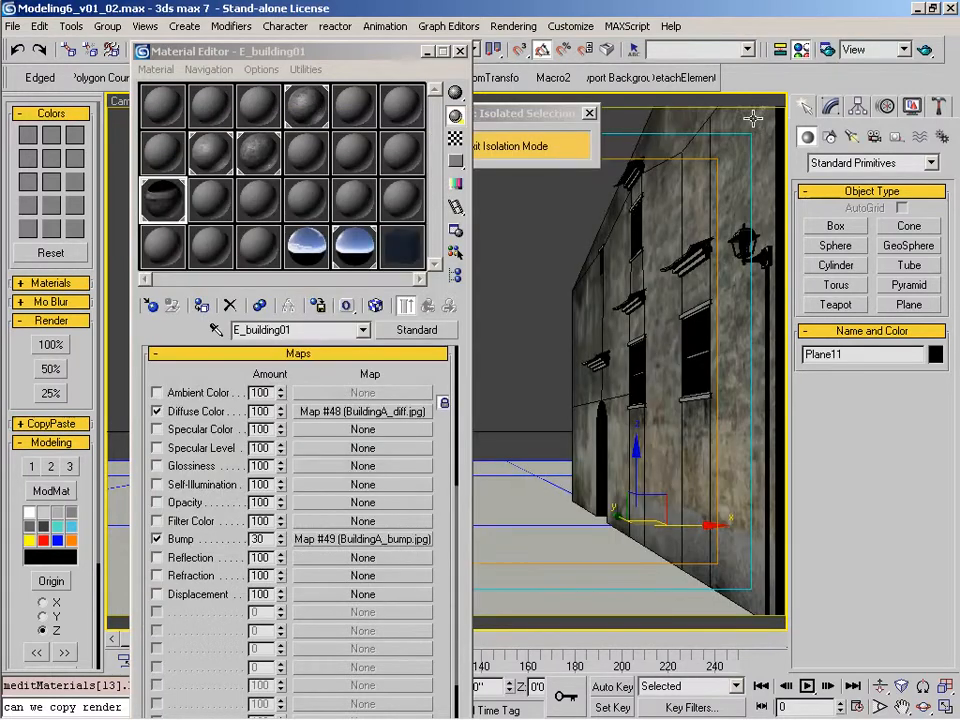
Select the E_building01 wall and change its material's shader to Oren-Nayar-Blinn.
{"action": "key", "text": "ctrl+a"}
{"action": "left_click_drag", "start_coordinate": [339, 60], "coordinate": [341, 53]}
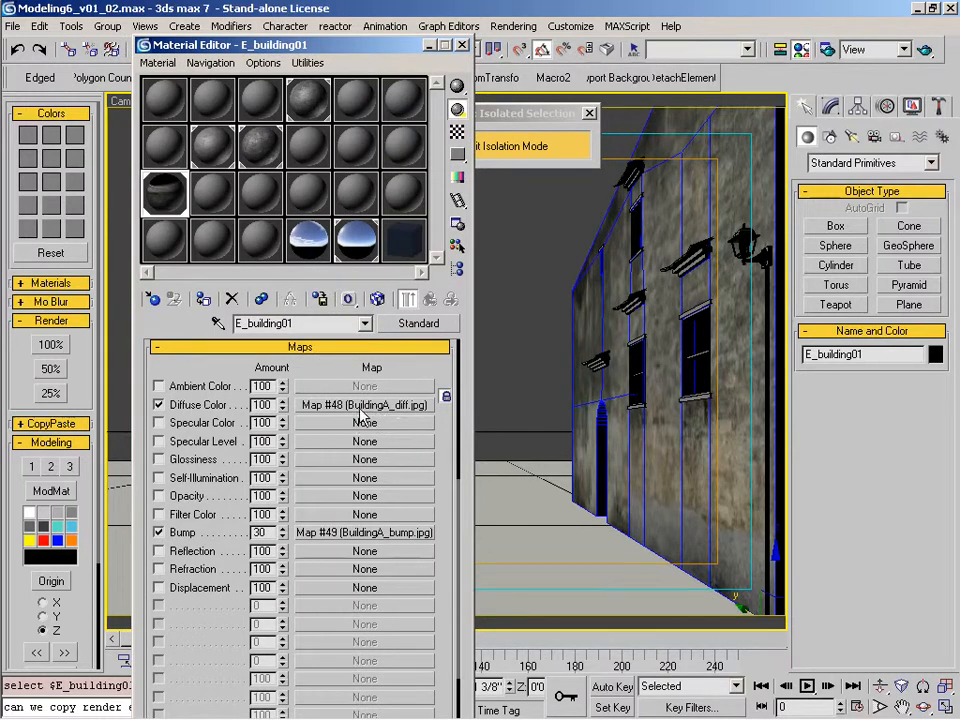
{"action": "left_click_drag", "start_coordinate": [330, 366], "coordinate": [333, 573]}
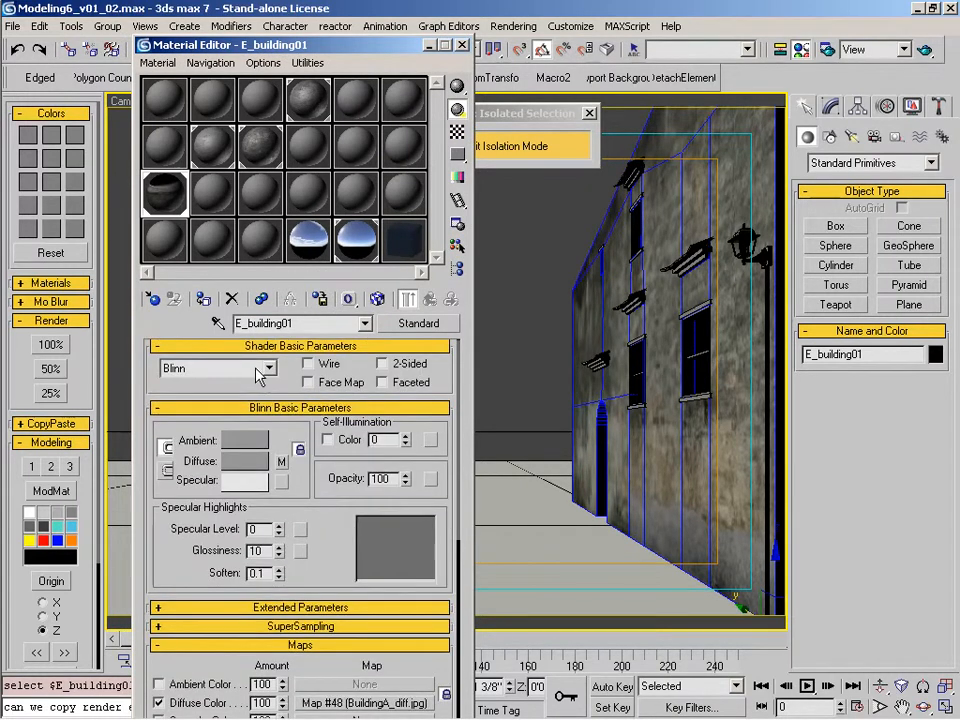
{"action": "left_click", "coordinate": [212, 369]}
{"action": "left_click", "coordinate": [230, 435]}
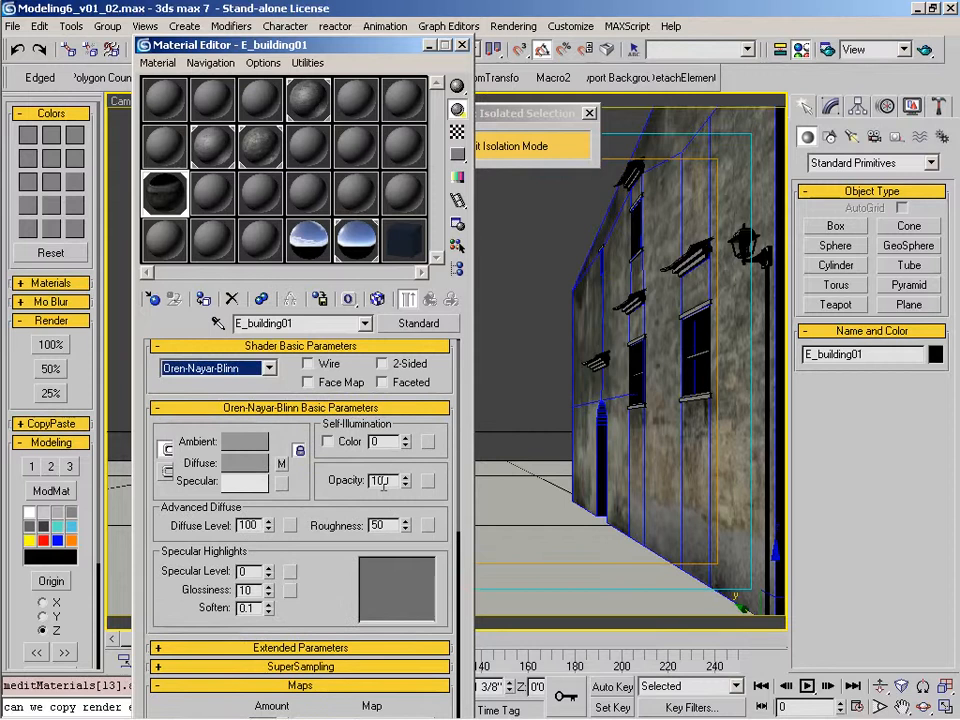
Copy the BuildingA_diff.jpg diffuse color map into the Diffuse Level slot as an independent copy and check the enlarged sample preview.
{"action": "left_click_drag", "start_coordinate": [332, 565], "coordinate": [321, 328]}
{"action": "left_click_drag", "start_coordinate": [318, 511], "coordinate": [327, 646]}
{"action": "left_click", "coordinate": [261, 463]}
{"action": "double_click", "coordinate": [175, 187]}
{"action": "left_click_drag", "start_coordinate": [568, 212], "coordinate": [606, 209]}
{"action": "scroll", "coordinate": [327, 424], "scroll_direction": "down", "scroll_amount": 5}
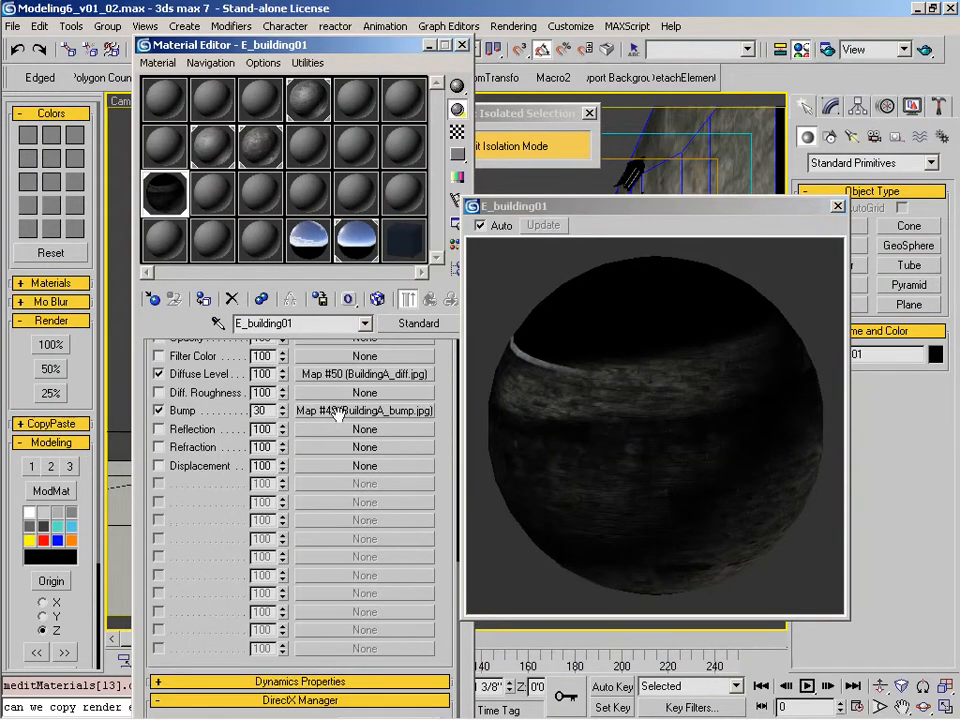
Enable the color map in the Diffuse Level bitmap's output settings and raise the curve's start point to about 0.4.
{"action": "left_click", "coordinate": [364, 374]}
{"action": "left_click", "coordinate": [377, 298]}
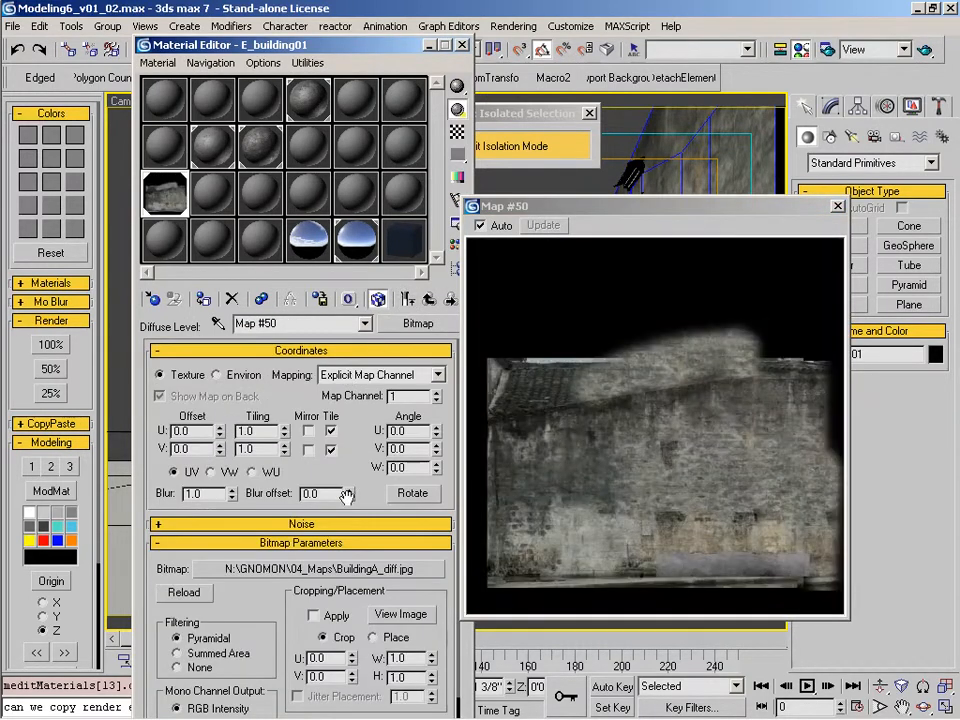
{"action": "scroll", "coordinate": [348, 478], "scroll_direction": "down", "scroll_amount": 2}
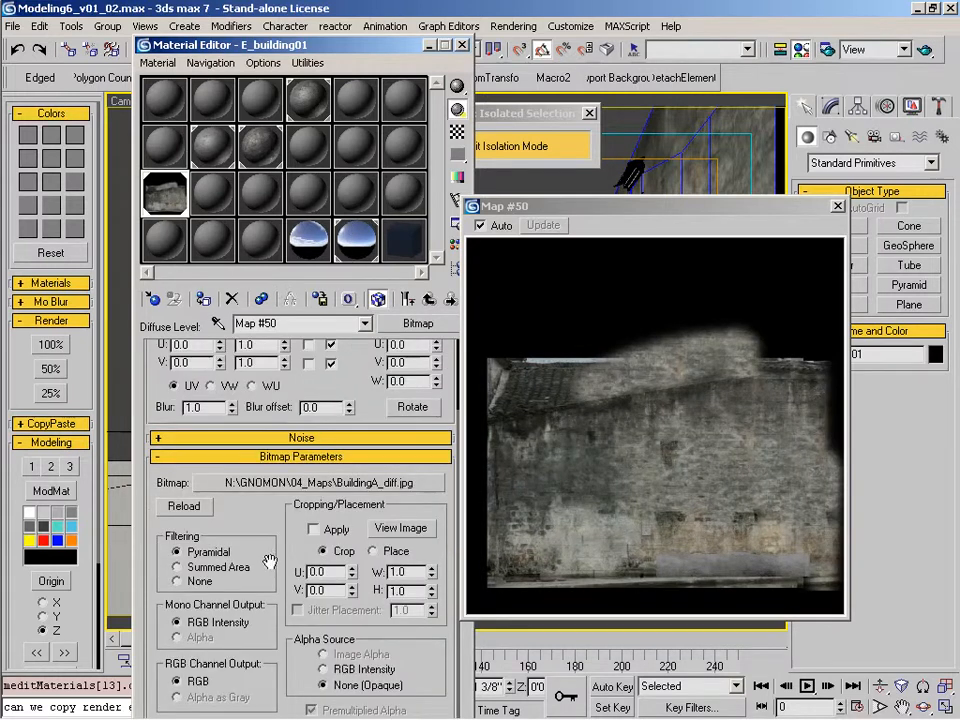
{"action": "left_click_drag", "start_coordinate": [306, 44], "coordinate": [274, 16]}
{"action": "left_click_drag", "start_coordinate": [189, 446], "coordinate": [207, 206]}
{"action": "left_click", "coordinate": [279, 617]}
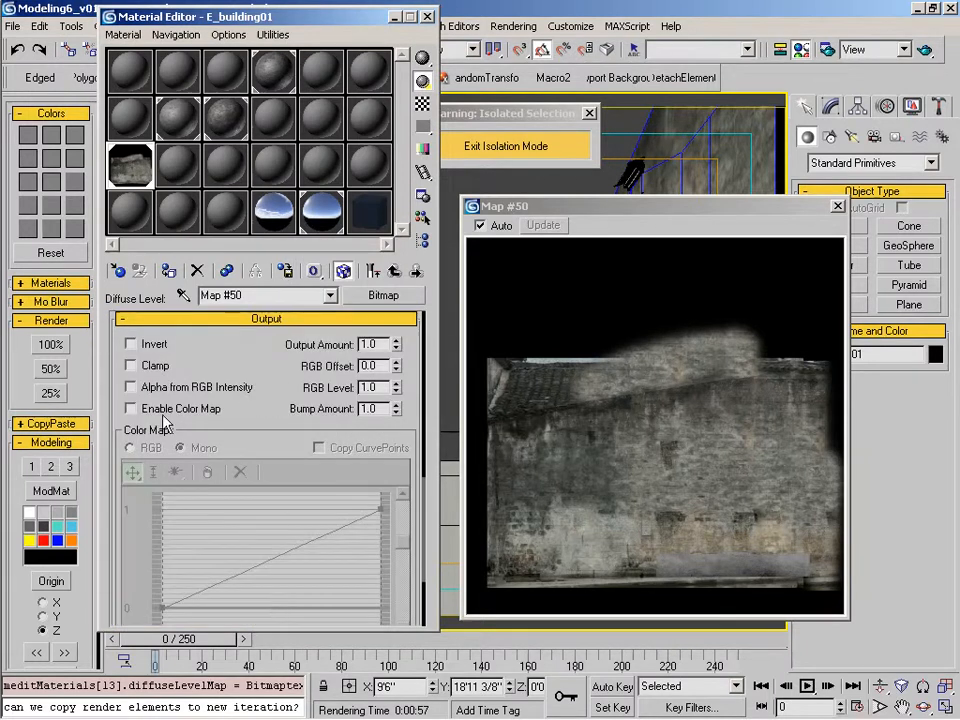
{"action": "left_click", "coordinate": [131, 408]}
{"action": "left_click_drag", "start_coordinate": [162, 607], "coordinate": [160, 569]}
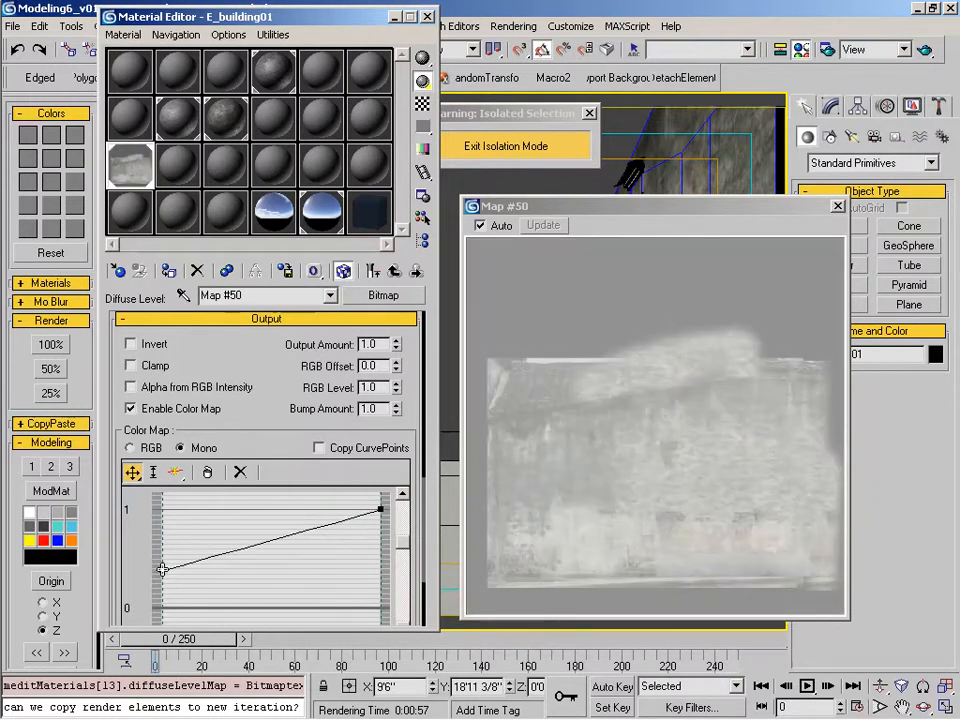
Convert the color curve's start point to a Bezier point and adjust its handle to bend the curve slightly downward.
{"action": "right_click", "coordinate": [160, 569]}
{"action": "left_click", "coordinate": [195, 611]}
{"action": "left_click_drag", "start_coordinate": [212, 556], "coordinate": [272, 555]}
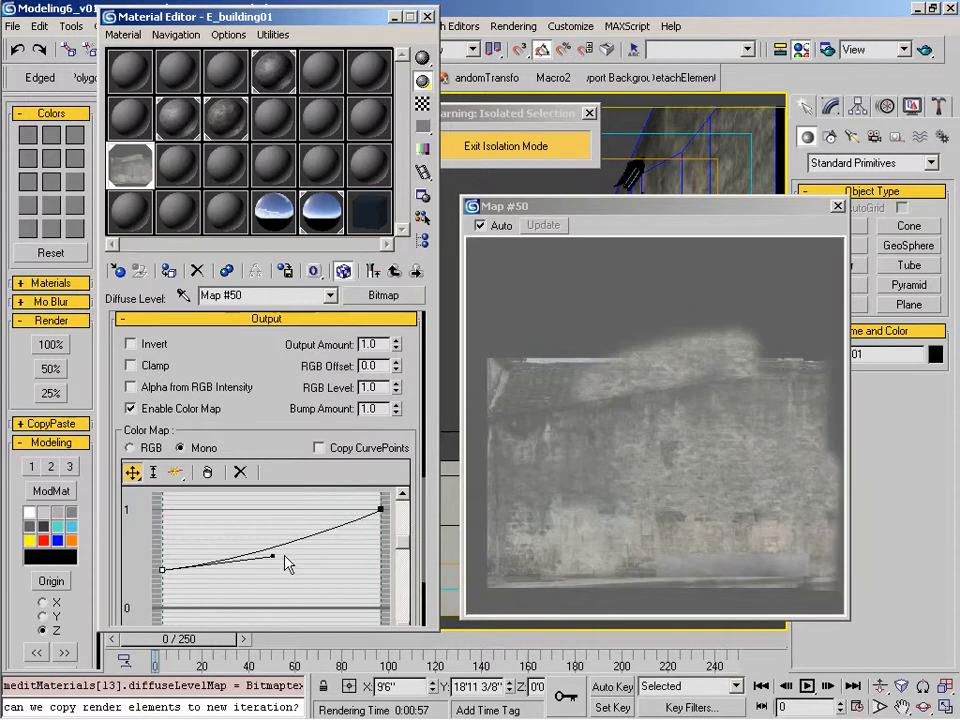
{"action": "left_click_drag", "start_coordinate": [272, 555], "coordinate": [269, 551]}
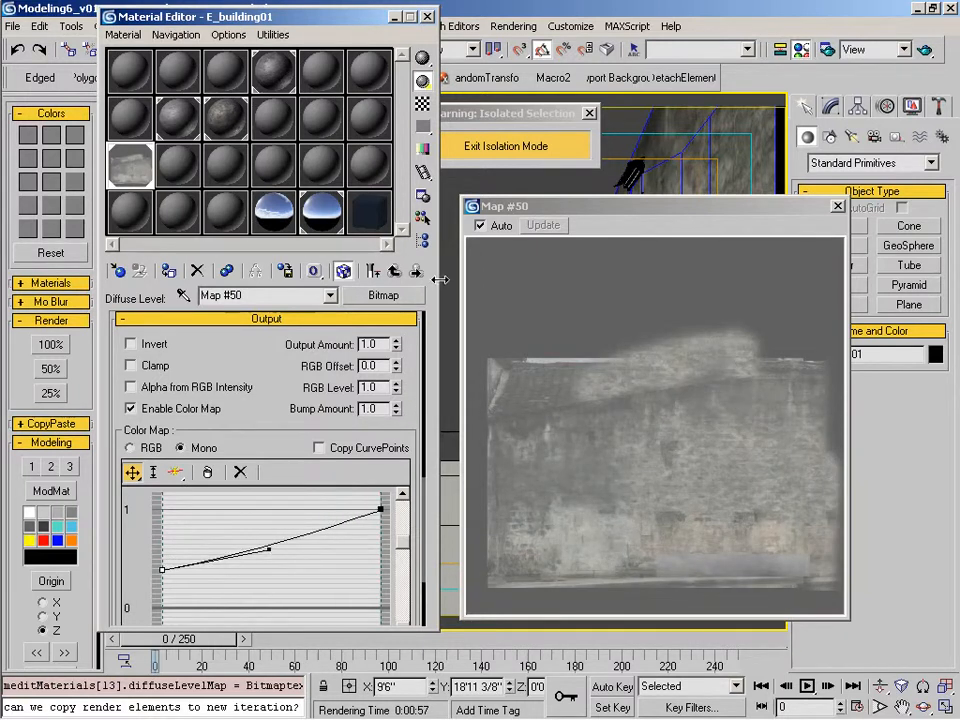
Return to the E_building01 material's main level, render the camera view at 100% size and examine the wall's shading.
{"action": "left_click", "coordinate": [396, 272]}
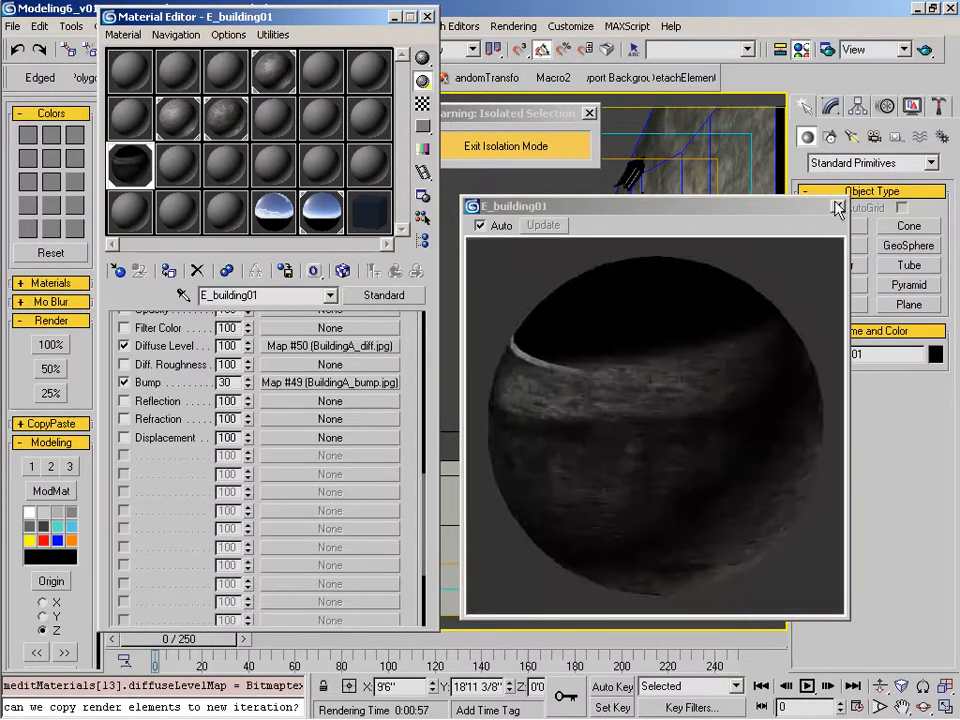
{"action": "left_click", "coordinate": [837, 206]}
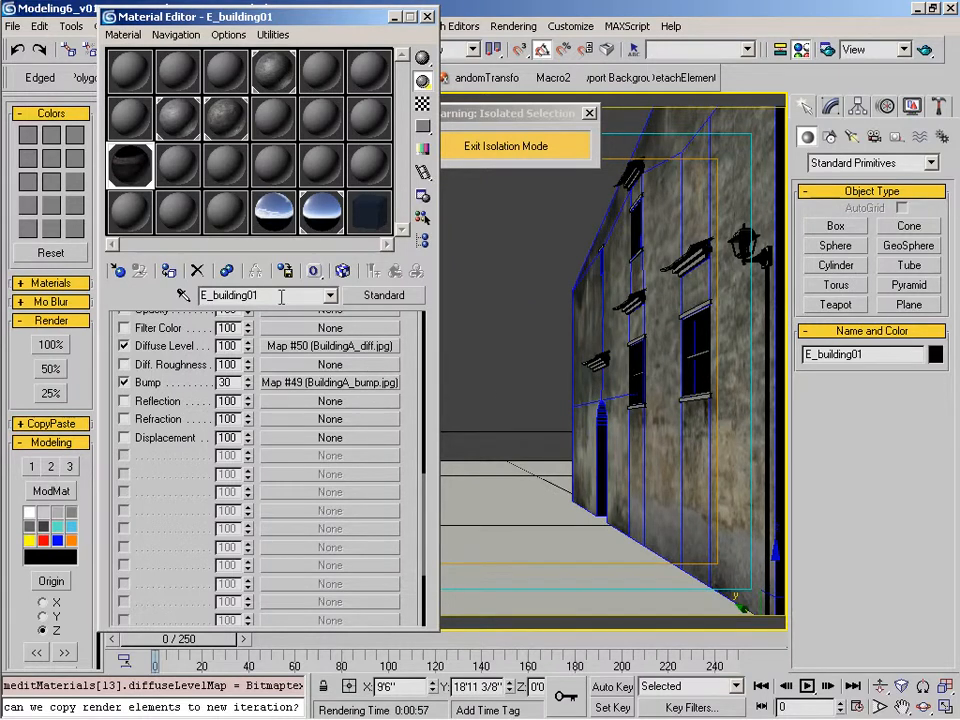
{"action": "left_click", "coordinate": [50, 344]}
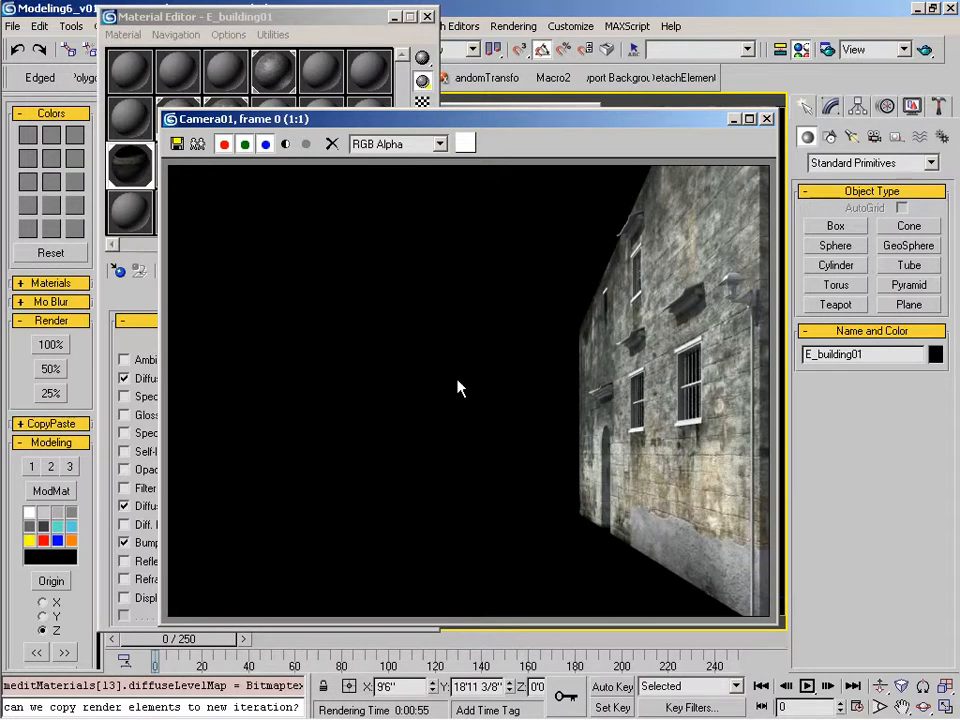
{"action": "left_click", "coordinate": [152, 352]}
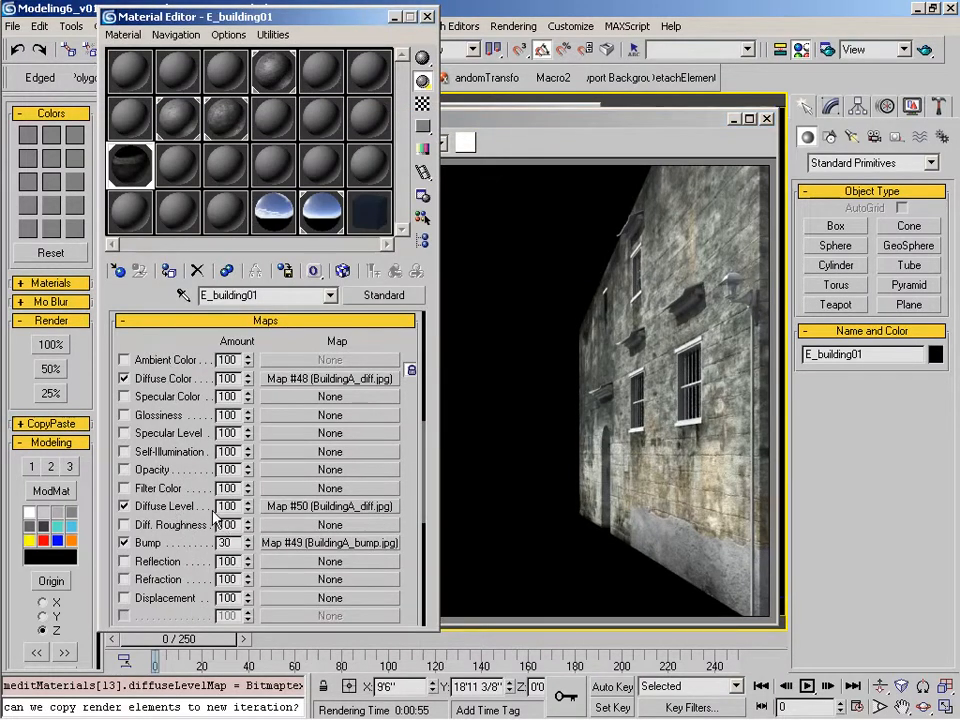
{"action": "left_click_drag", "start_coordinate": [392, 342], "coordinate": [391, 350]}
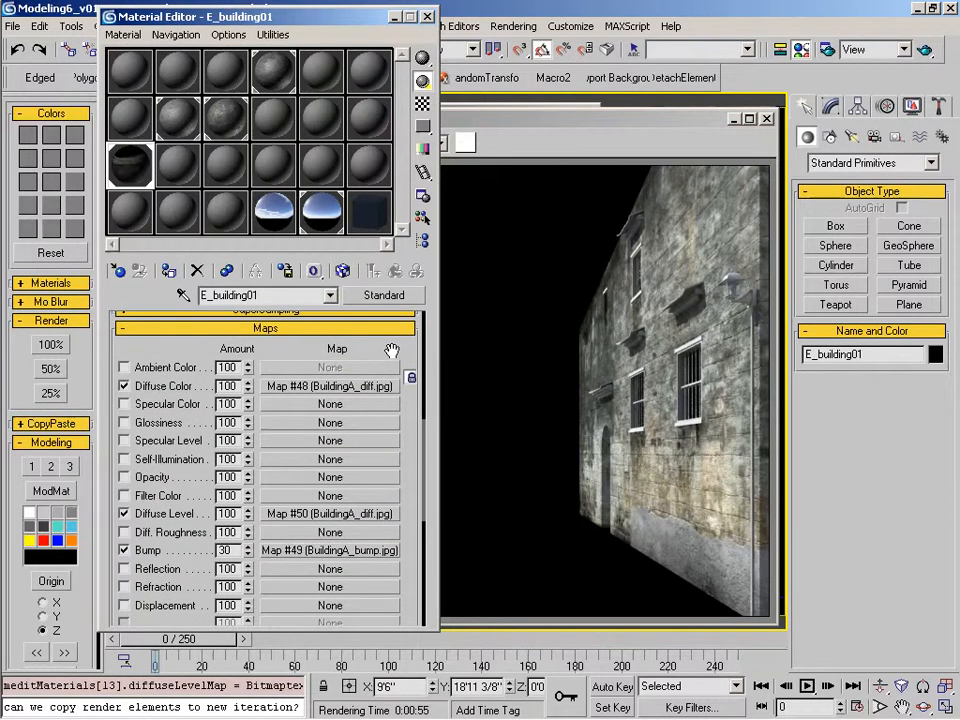
{"action": "left_click", "coordinate": [557, 121]}
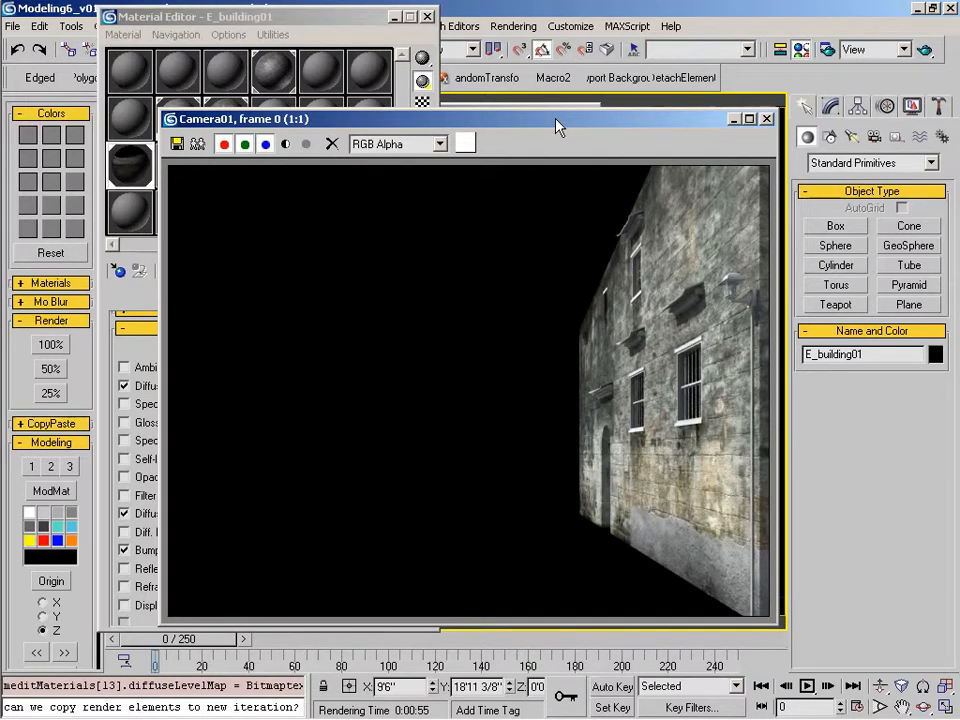
Examine the Diffuse Level map in an enlarged preview and compare its light and dark areas with the rendered wall.
{"action": "left_click", "coordinate": [124, 343]}
{"action": "left_click", "coordinate": [332, 513]}
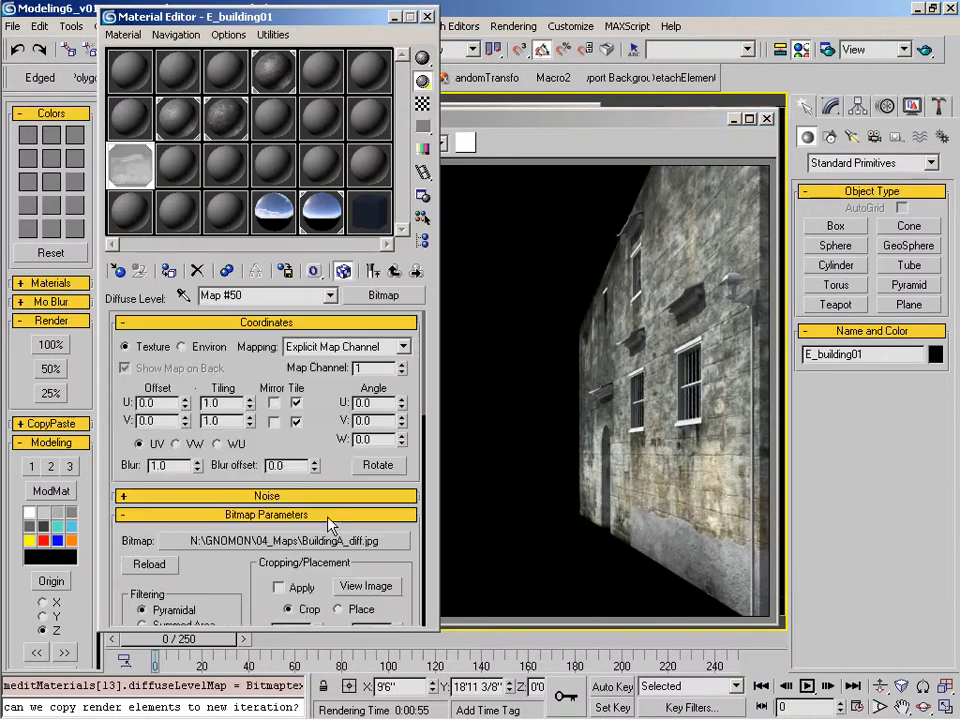
{"action": "double_click", "coordinate": [141, 177]}
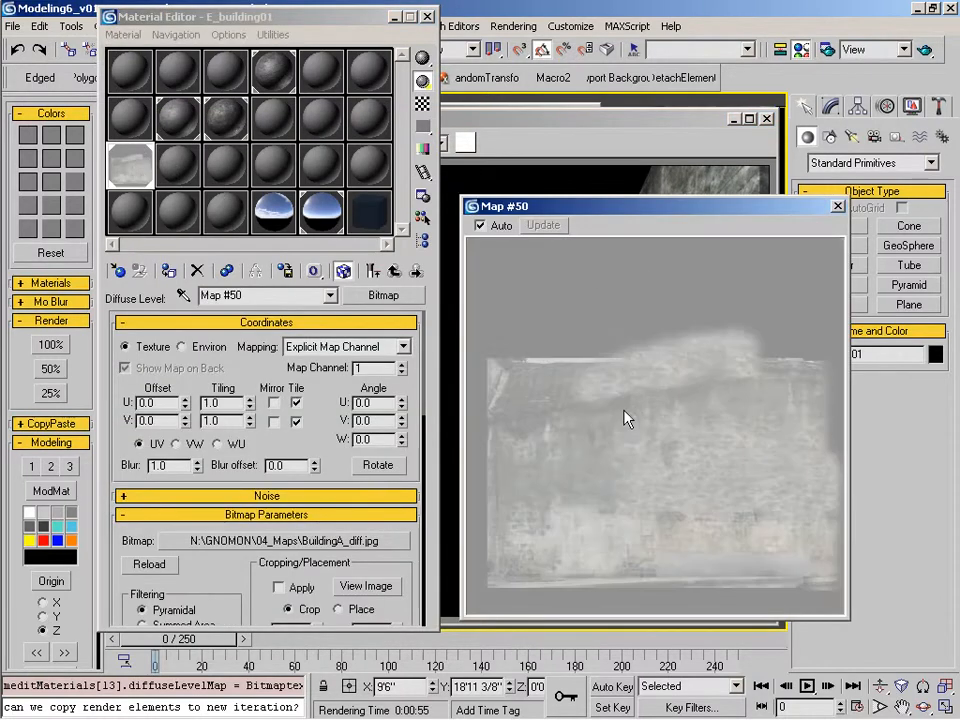
{"action": "left_click_drag", "start_coordinate": [617, 217], "coordinate": [350, 216]}
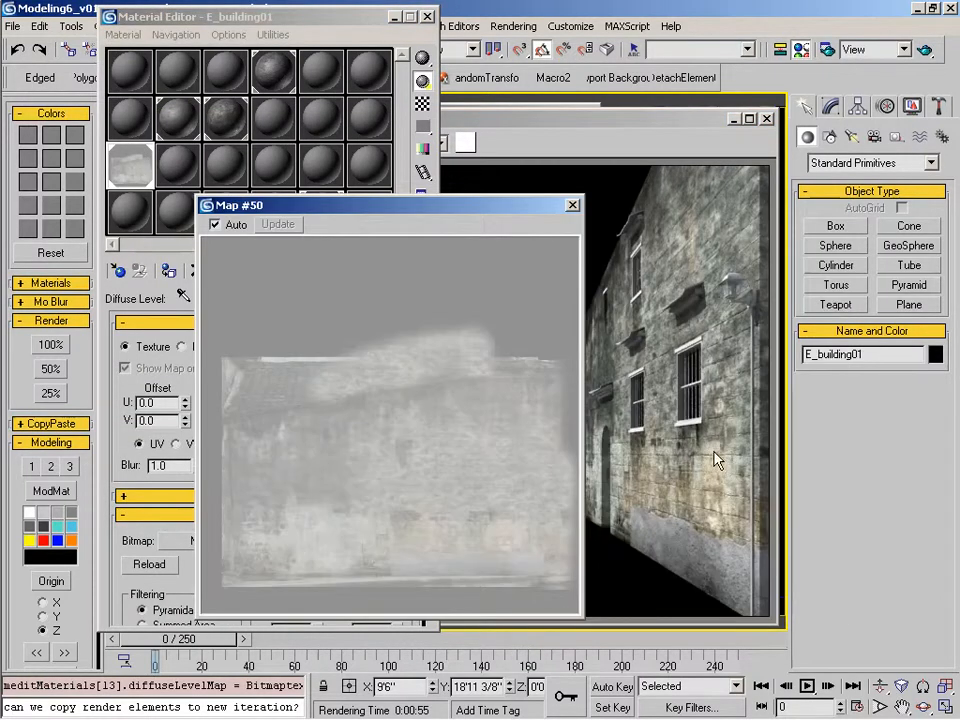
{"action": "left_click", "coordinate": [572, 207]}
{"action": "left_click", "coordinate": [702, 130]}
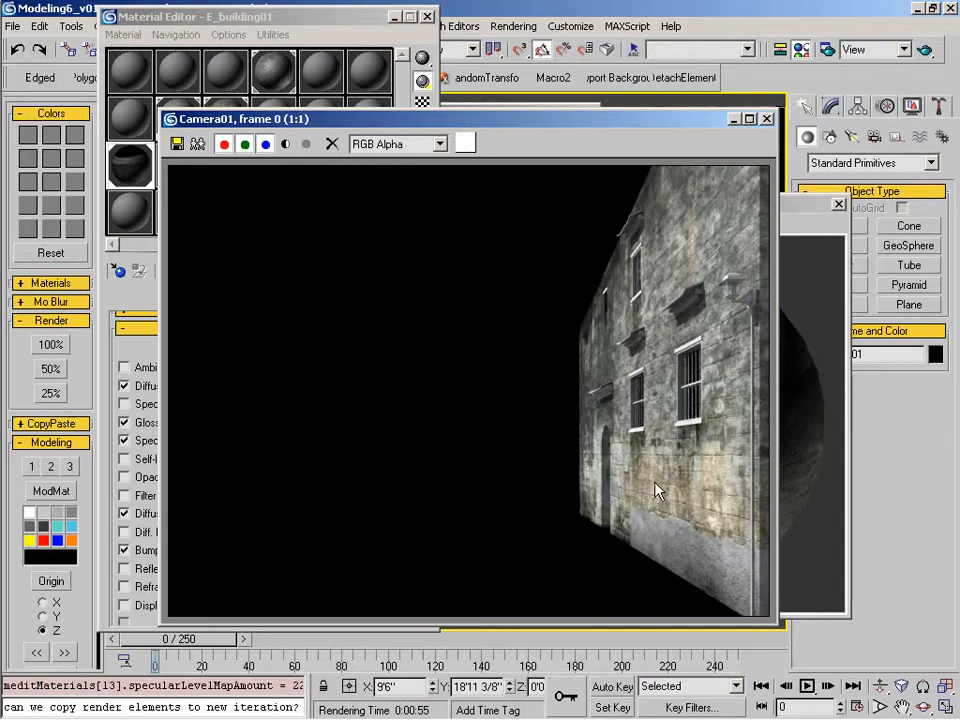
Switch to Photoshop, hide the Bump layer set, show the Diffuse set and expand it to list all its layers.
{"action": "left_click", "coordinate": [292, 708]}
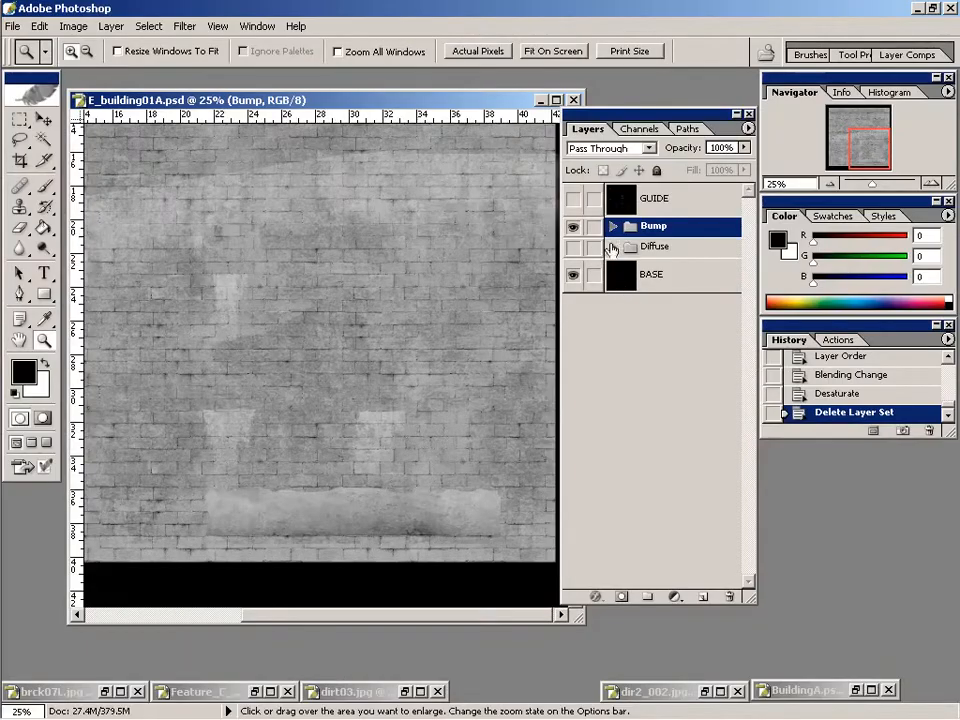
{"action": "left_click", "coordinate": [572, 226]}
{"action": "left_click", "coordinate": [572, 246]}
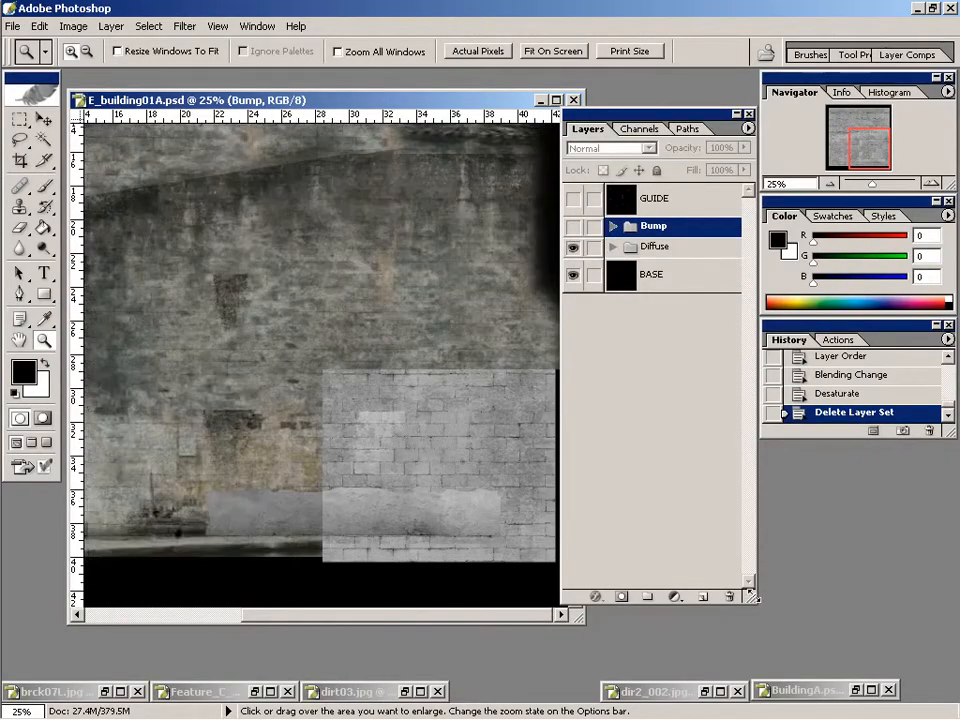
{"action": "left_click_drag", "start_coordinate": [750, 597], "coordinate": [872, 668]}
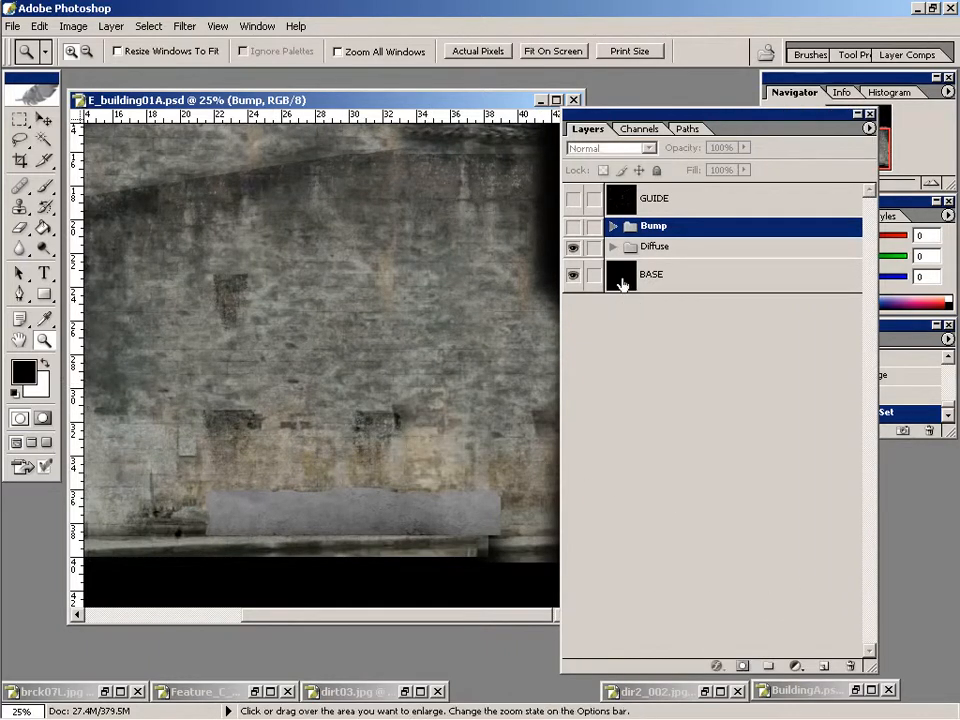
{"action": "left_click", "coordinate": [612, 246]}
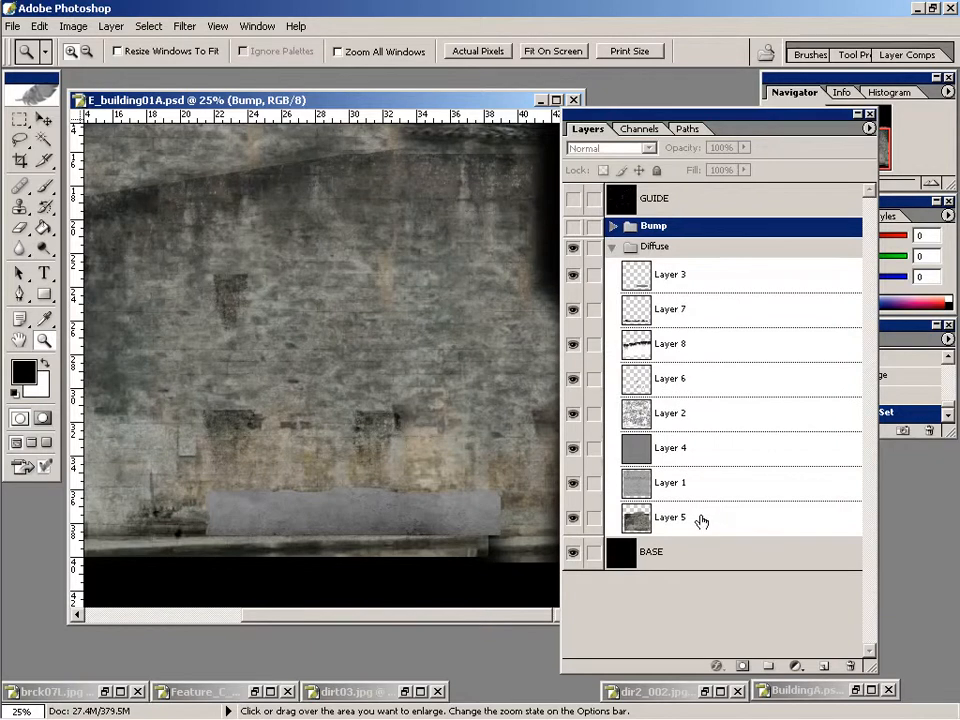